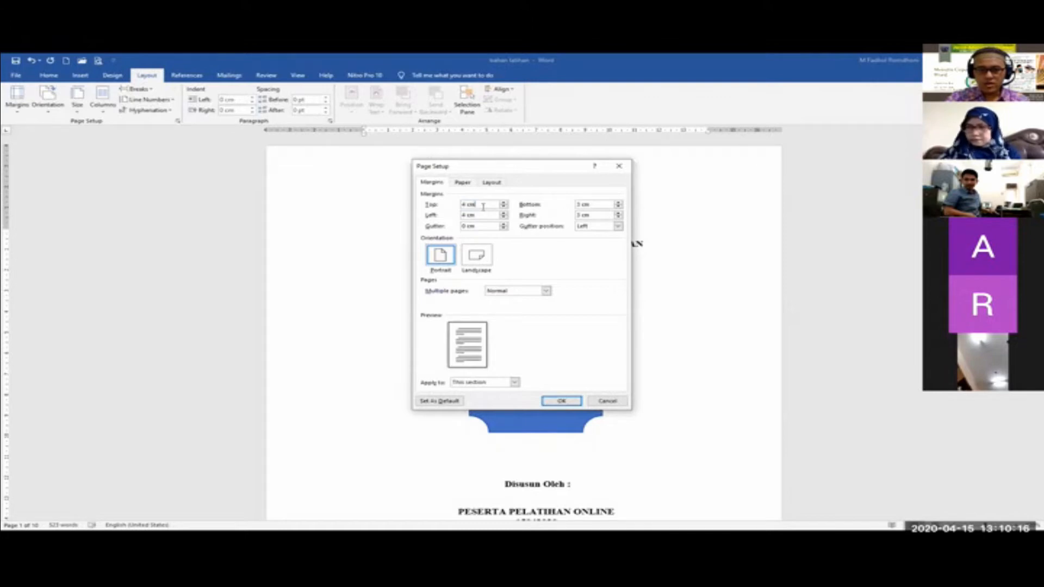
- Set the top page margin to 4 cm for this section and apply the page setup
left_click(505, 203)
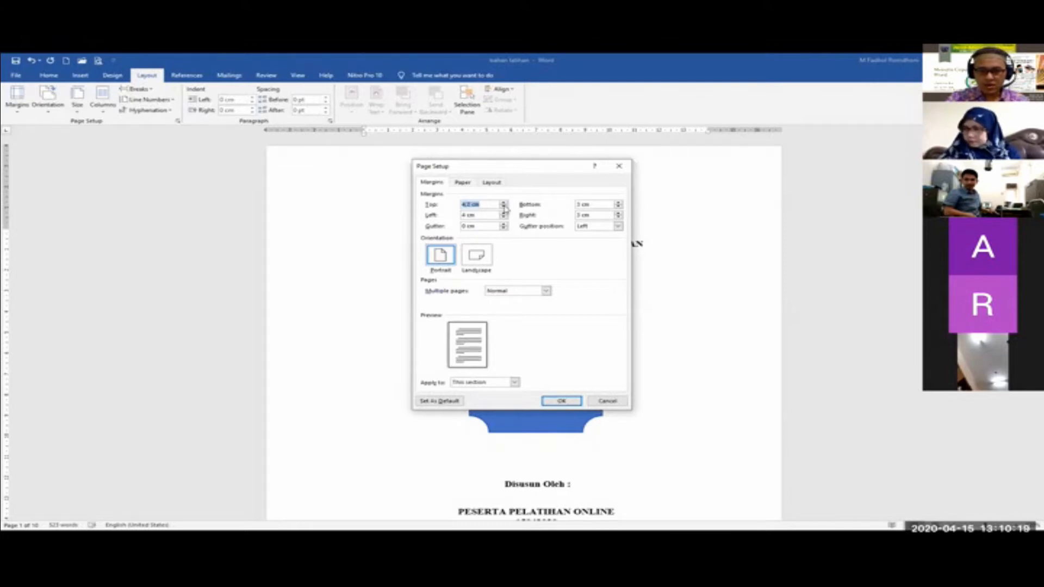
left_click(505, 207)
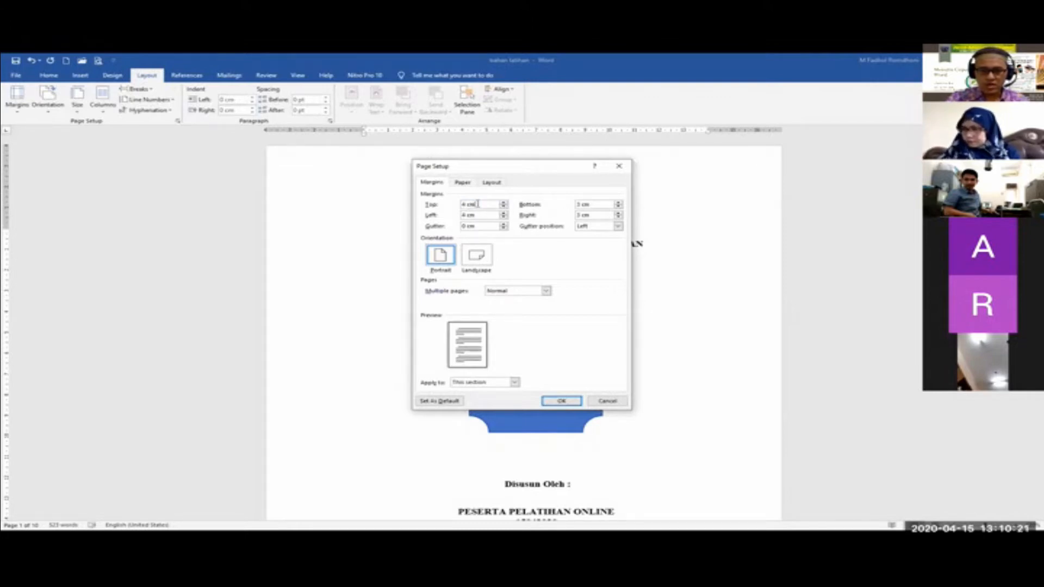
type("4")
key("Return")
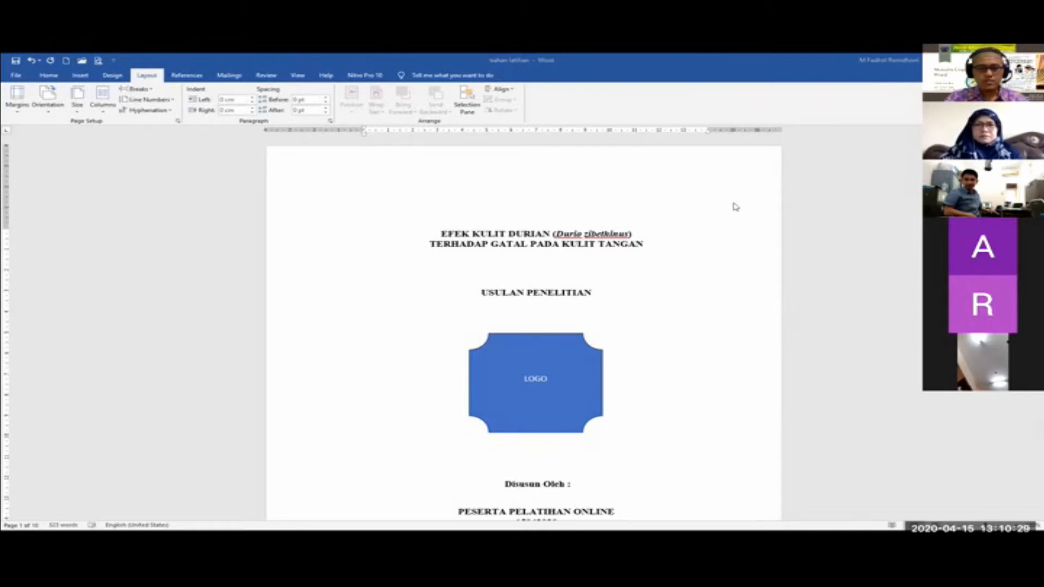
- Look over the cover page and the pages after it to check the layout with the applied margins
scroll(709, 337, "down", 2)
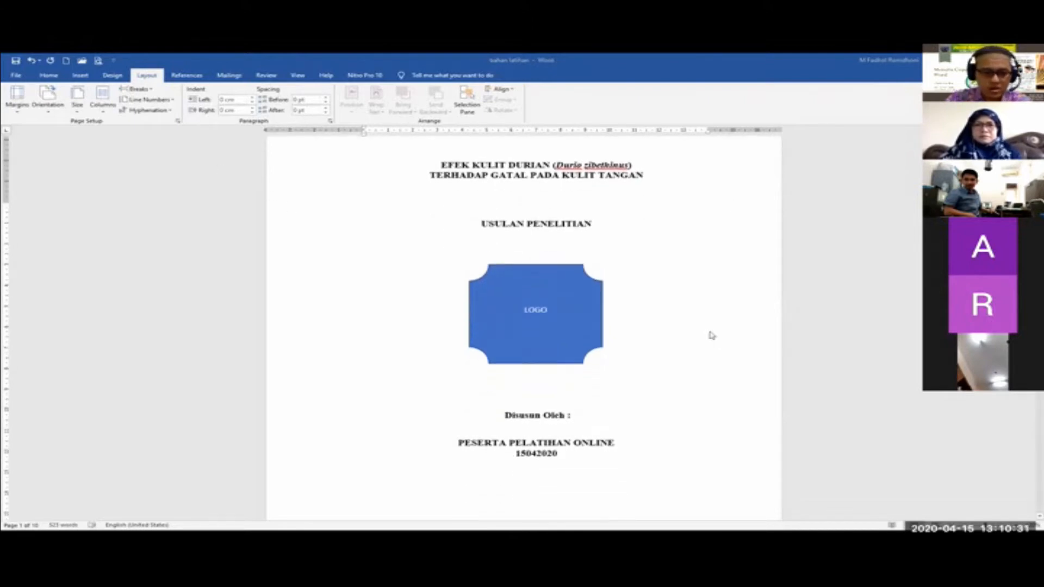
scroll(712, 337, "down", 5)
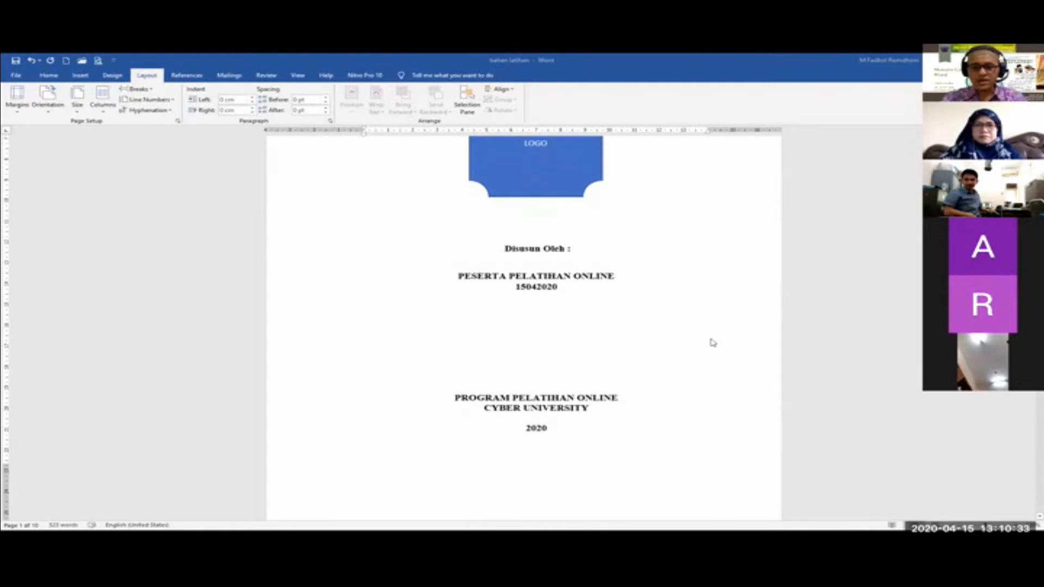
scroll(710, 345, "down", 2)
scroll(709, 342, "up", 2)
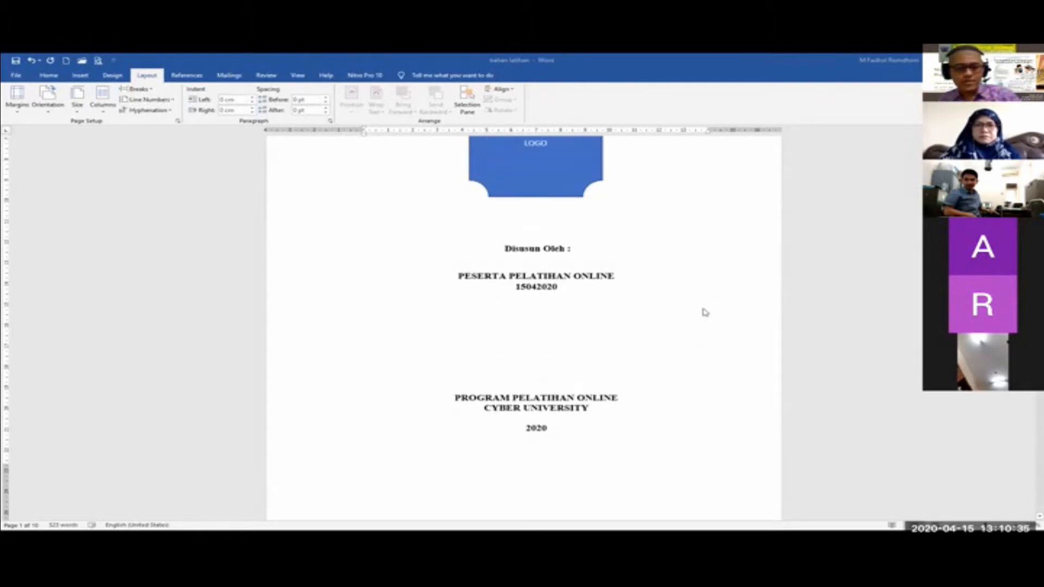
scroll(663, 370, "up", 7)
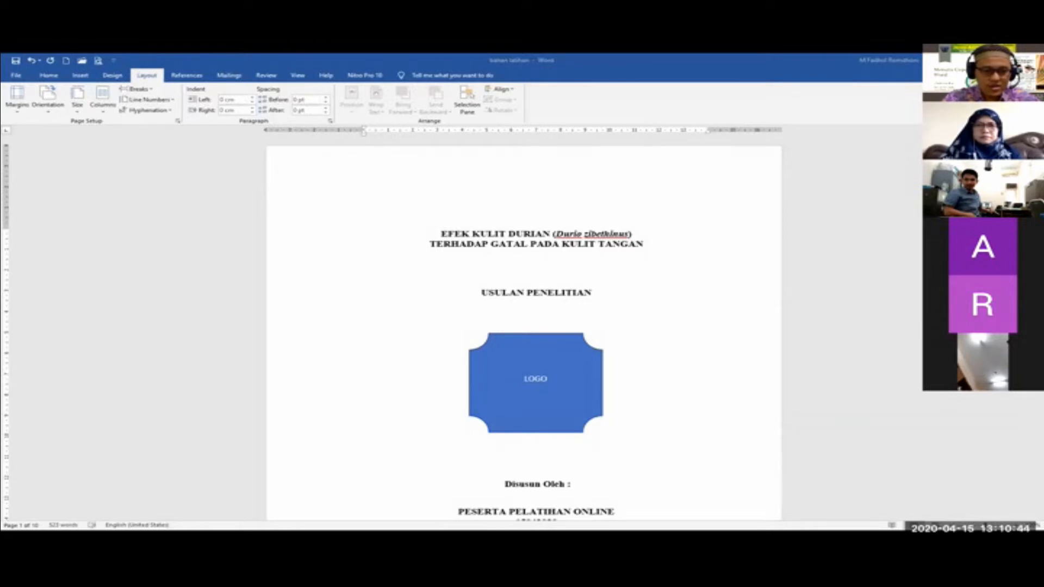
scroll(525, 431, "down", 5)
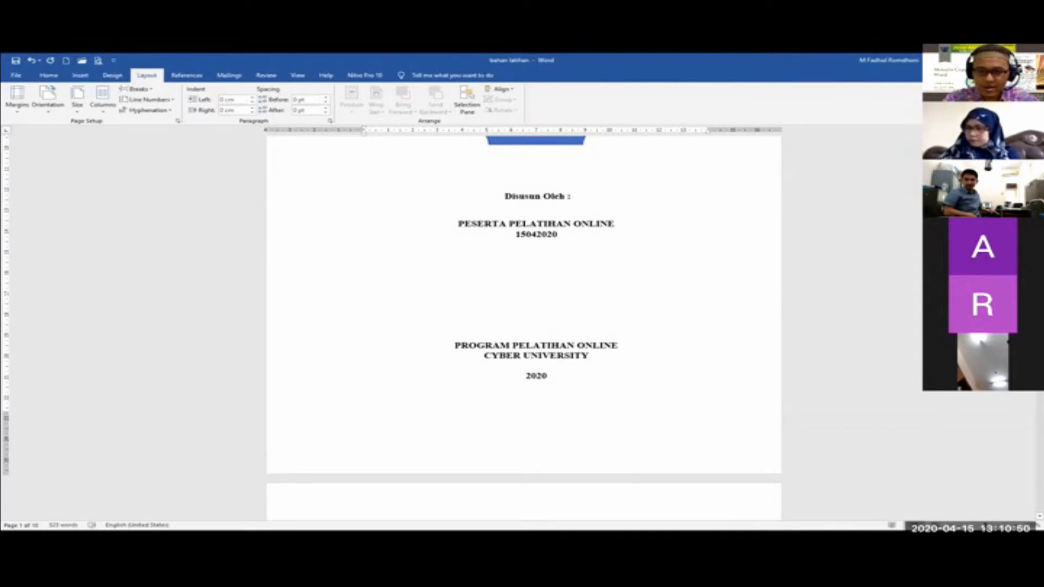
scroll(525, 328, "up", 4)
scroll(524, 328, "down", 18)
left_click_drag(1039, 203, 1027, 138)
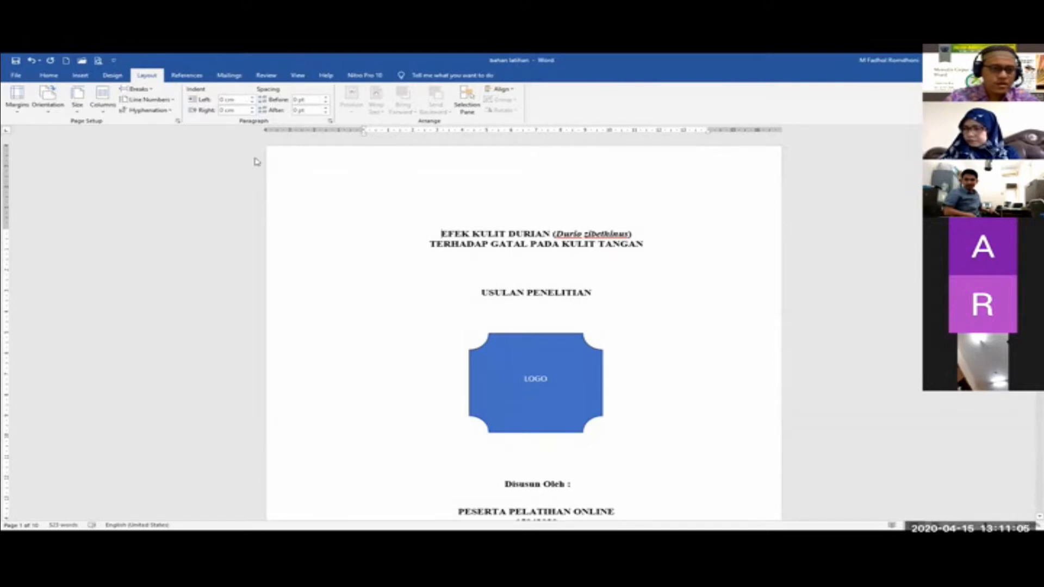
- Insert a centred page number at the bottom of the page in the Plain Number 2 style and return to the body text
left_click(82, 77)
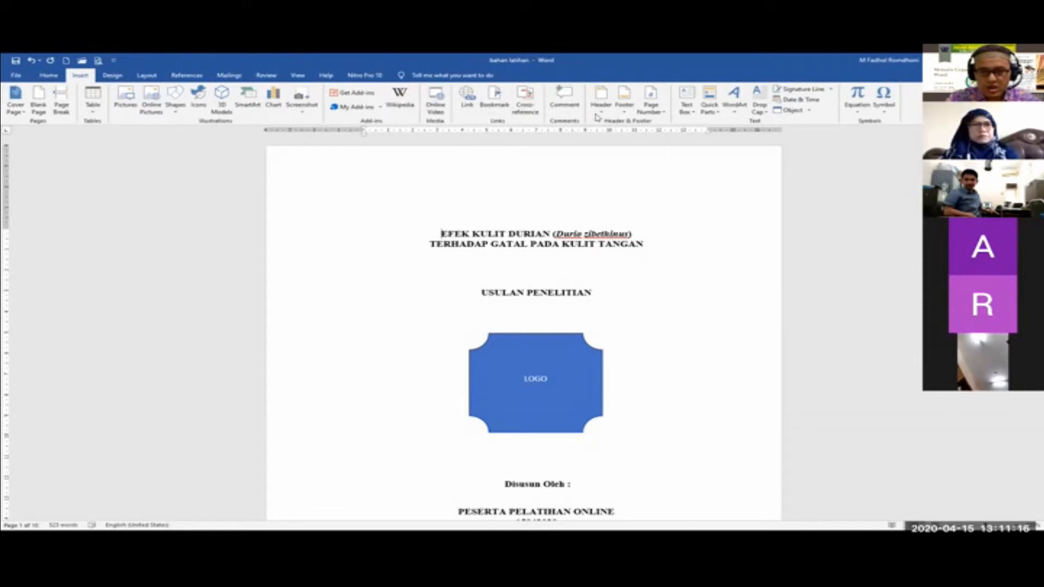
left_click(661, 113)
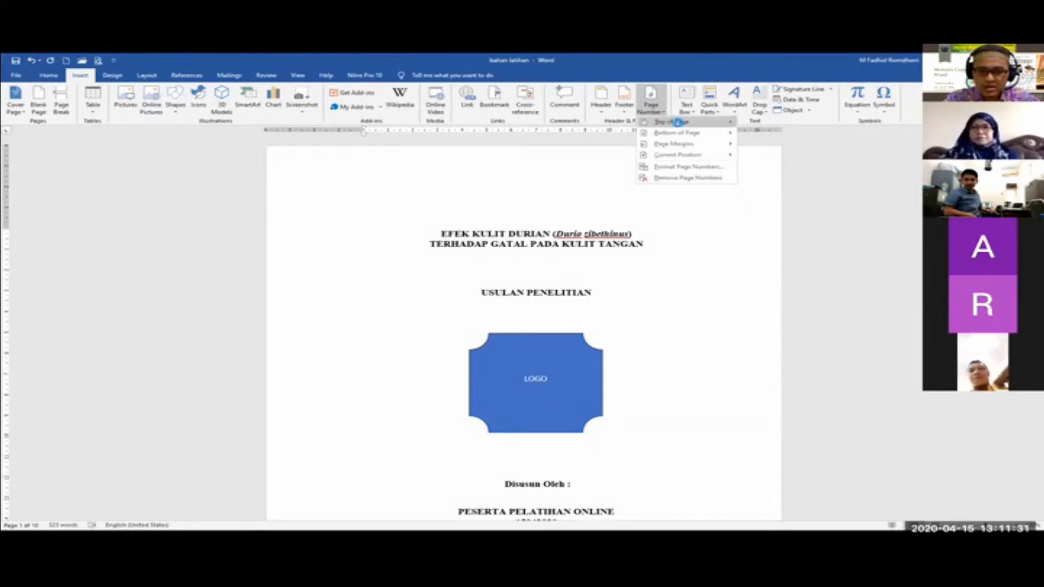
left_click(679, 122)
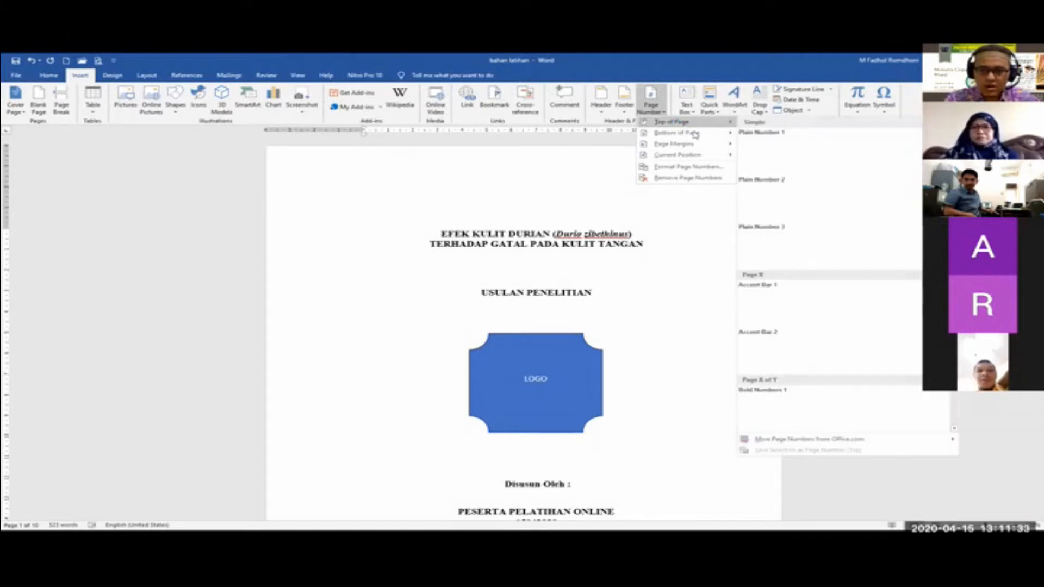
mouse_move(698, 136)
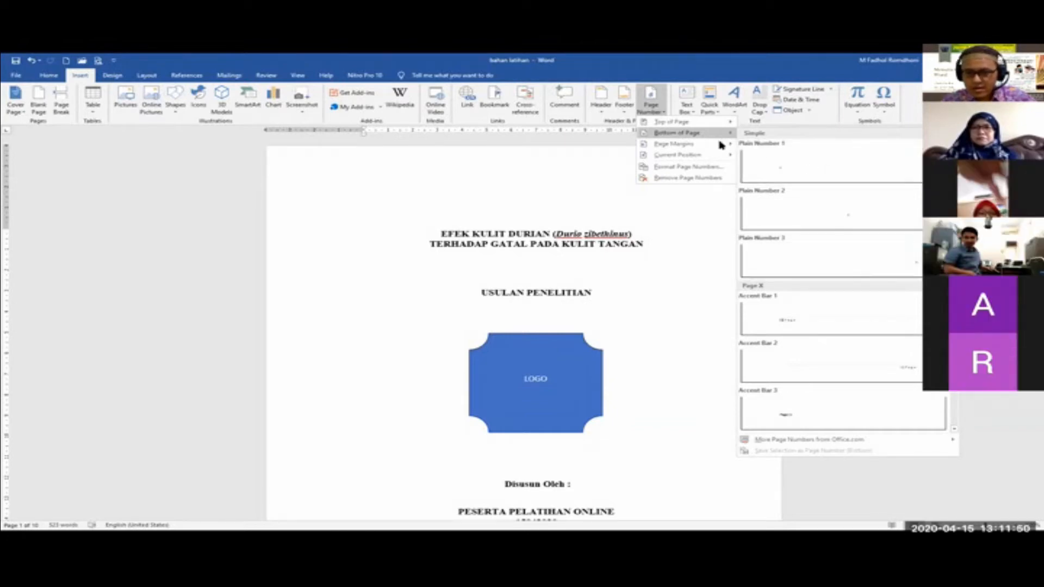
left_click(708, 226)
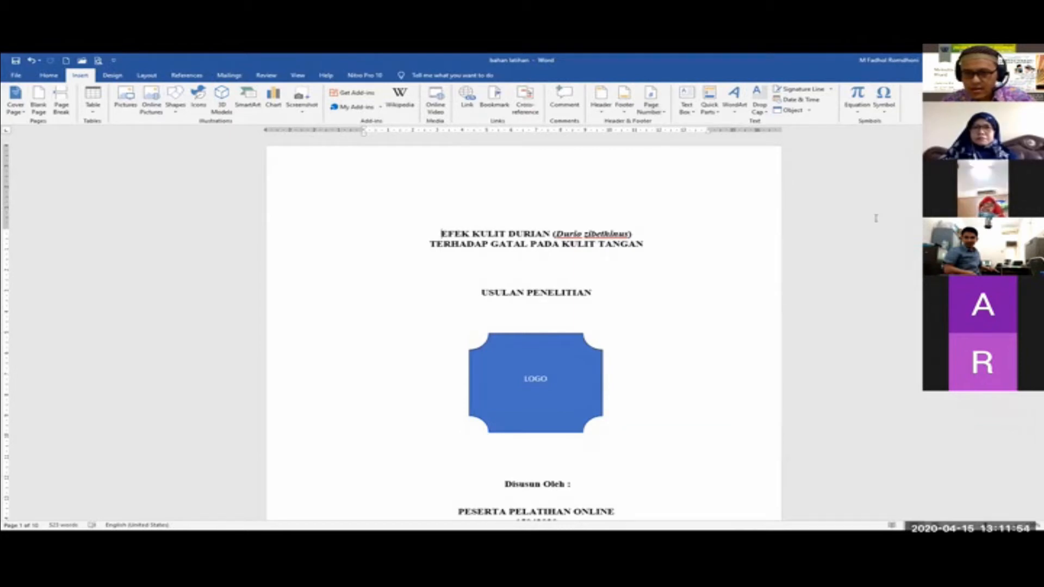
left_click(650, 113)
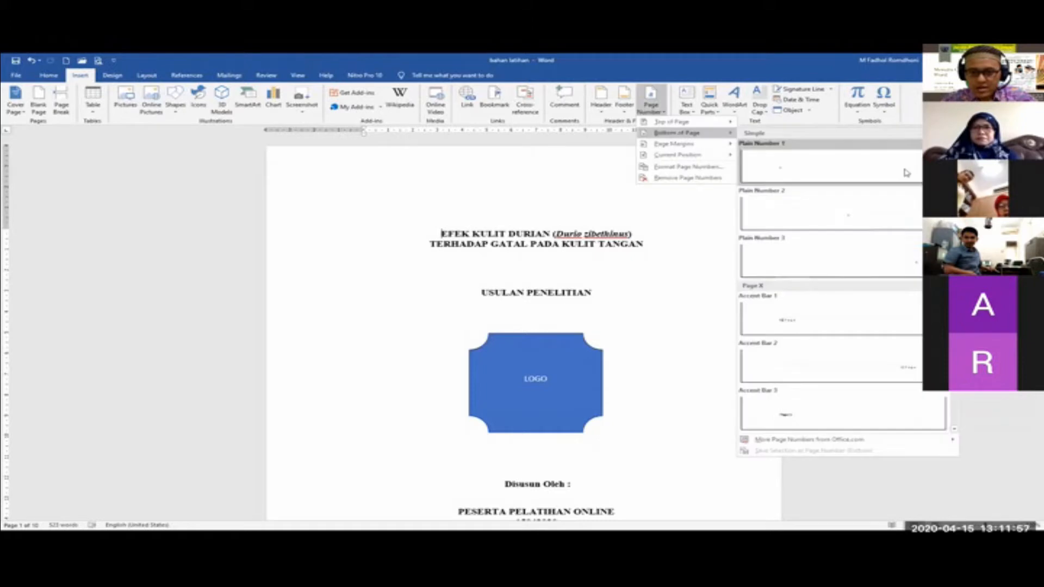
left_click(846, 217)
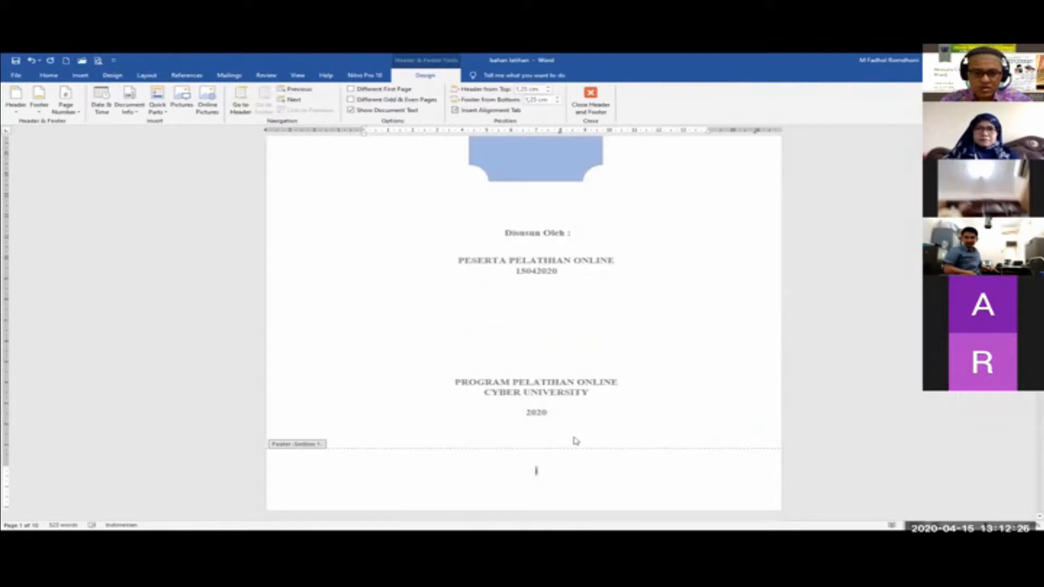
double_click(574, 433)
scroll(576, 433, "down", 1)
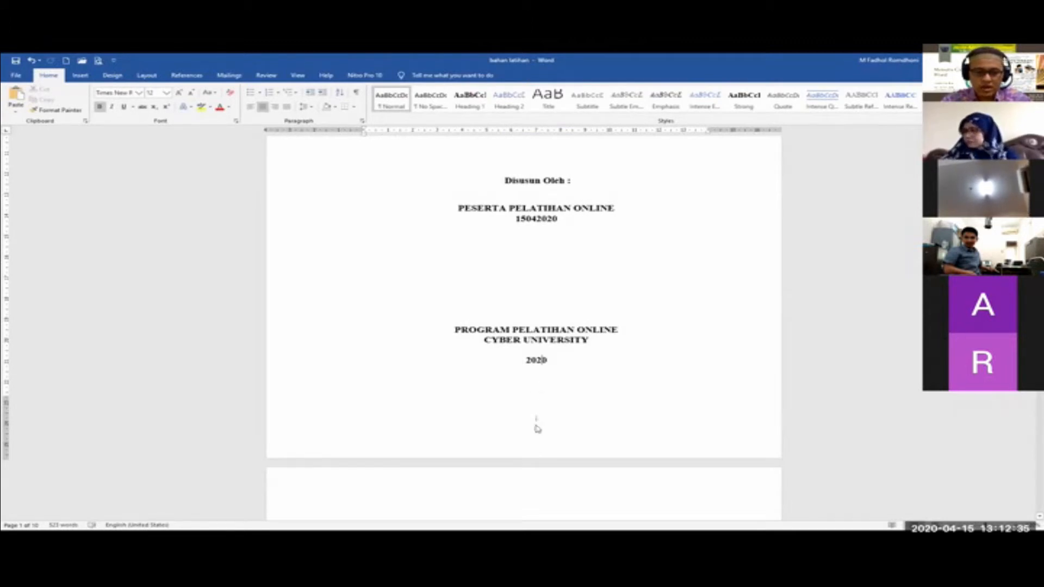
scroll(537, 429, "down", 2)
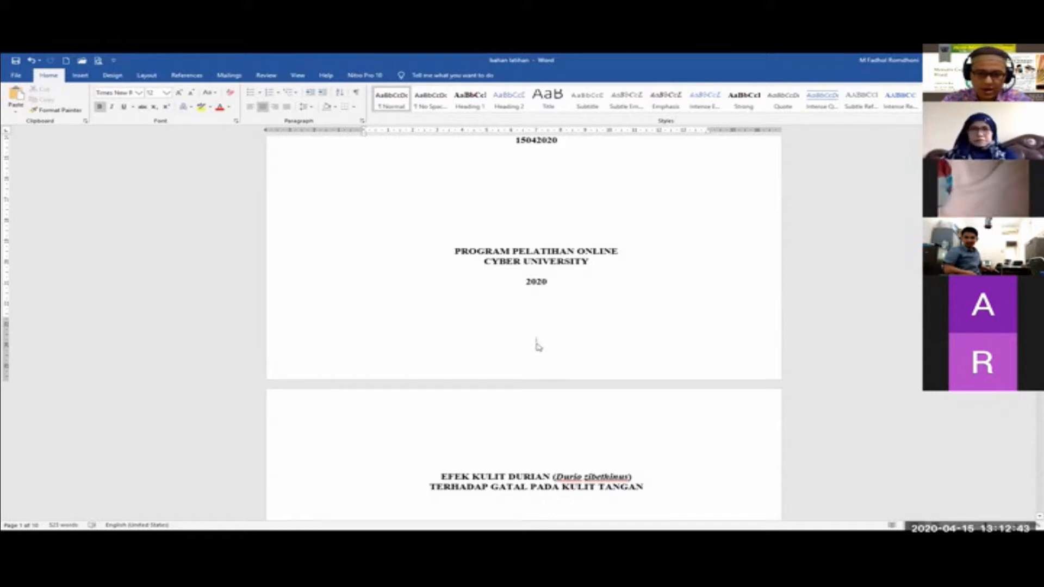
- Change the number format of the cover page's footer page number to 1, 2, 3, ... and leave the footer
double_click(537, 341)
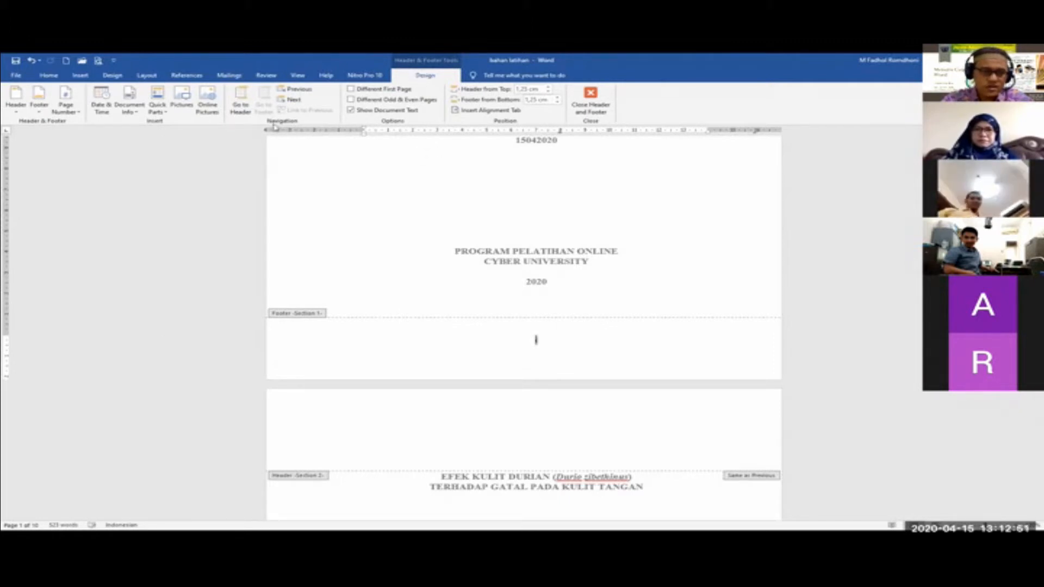
left_click(72, 114)
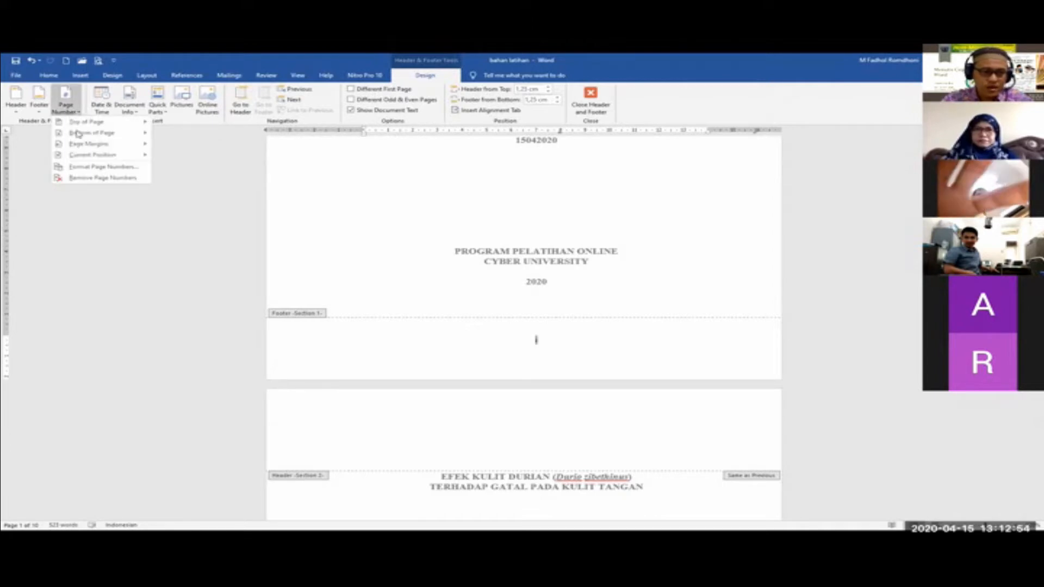
left_click(103, 167)
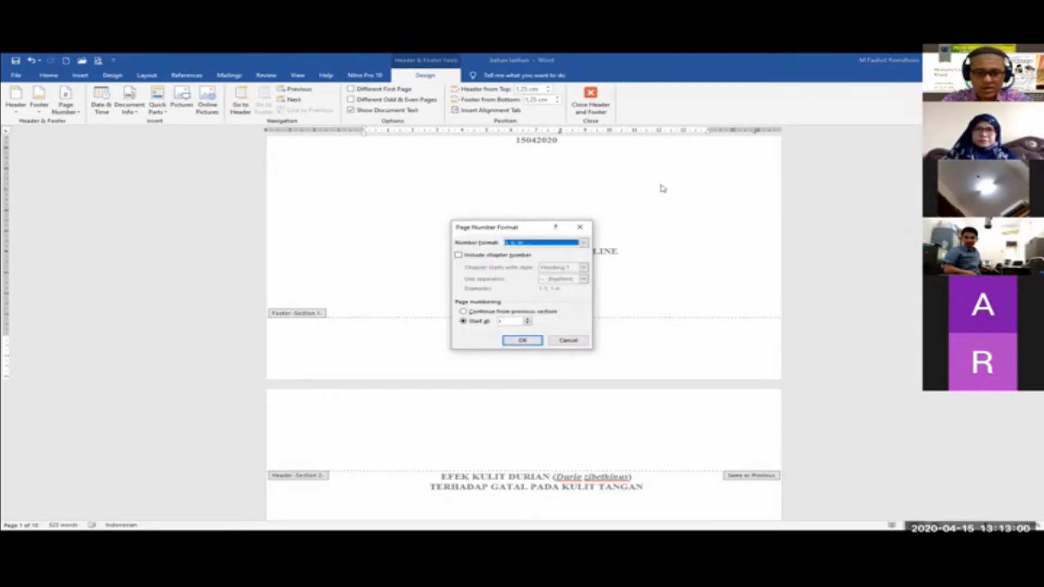
left_click(719, 199)
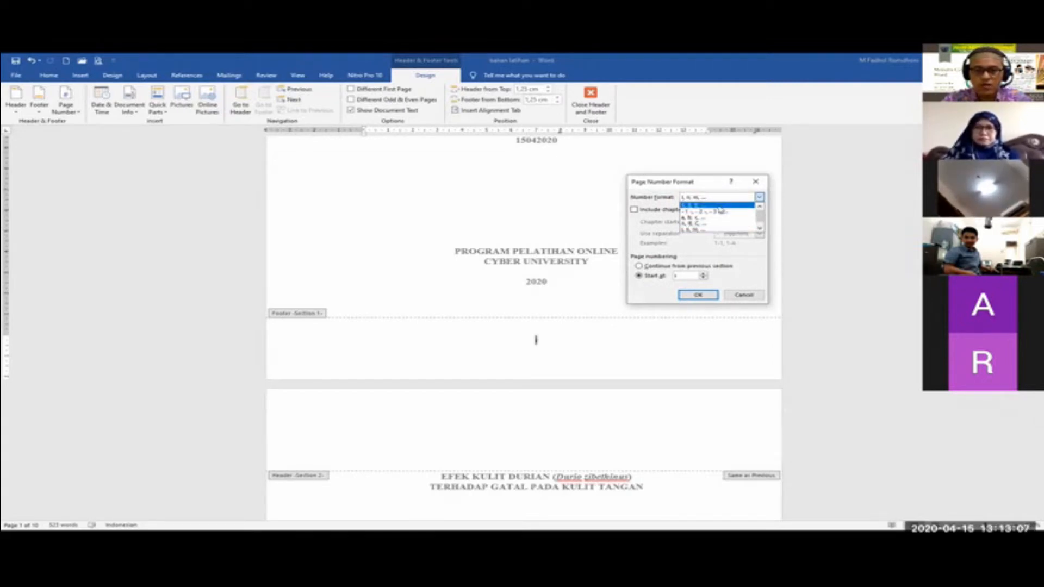
left_click(720, 209)
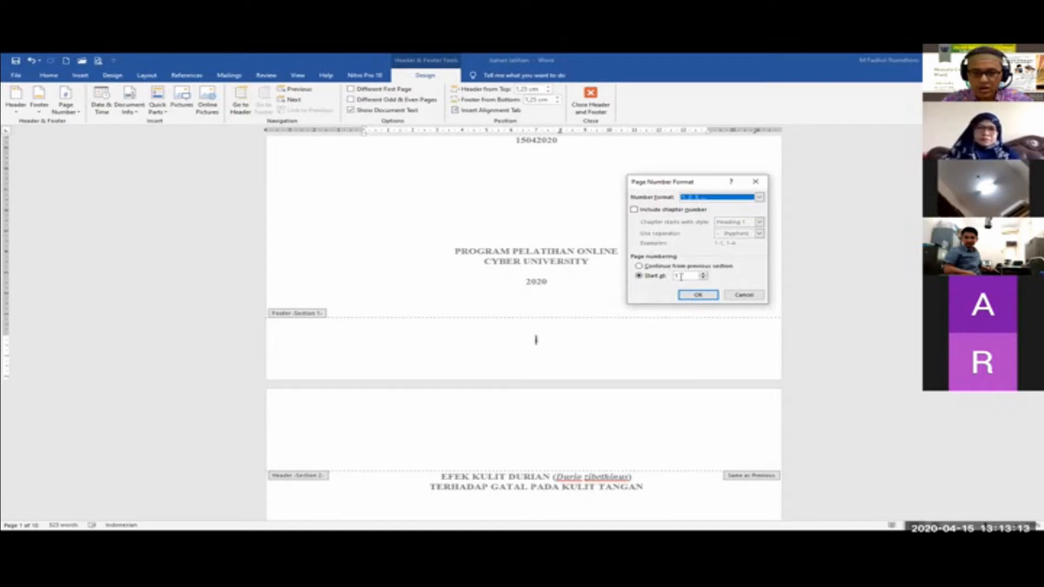
left_click(691, 295)
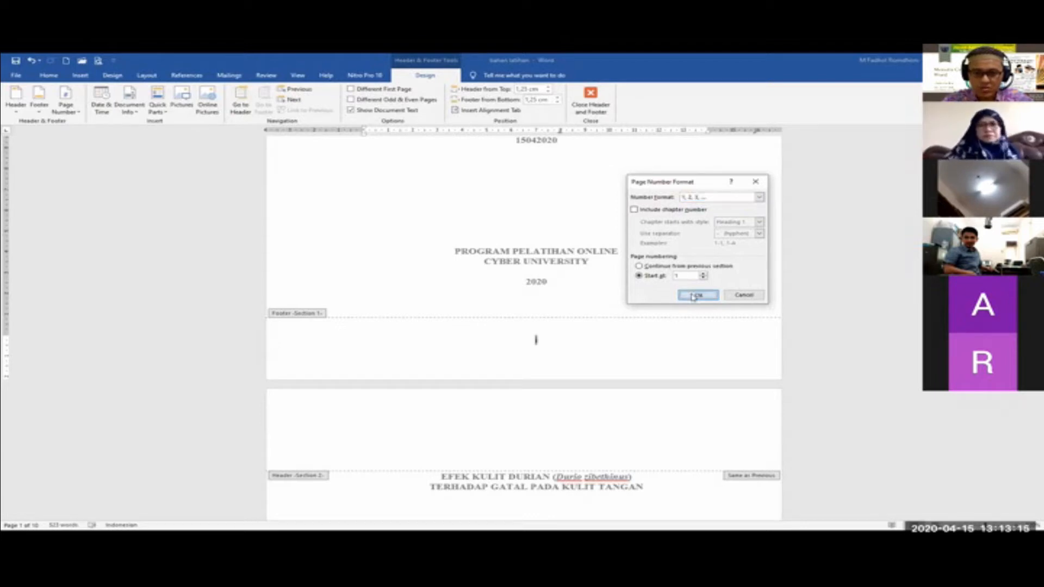
scroll(622, 413, "down", 2)
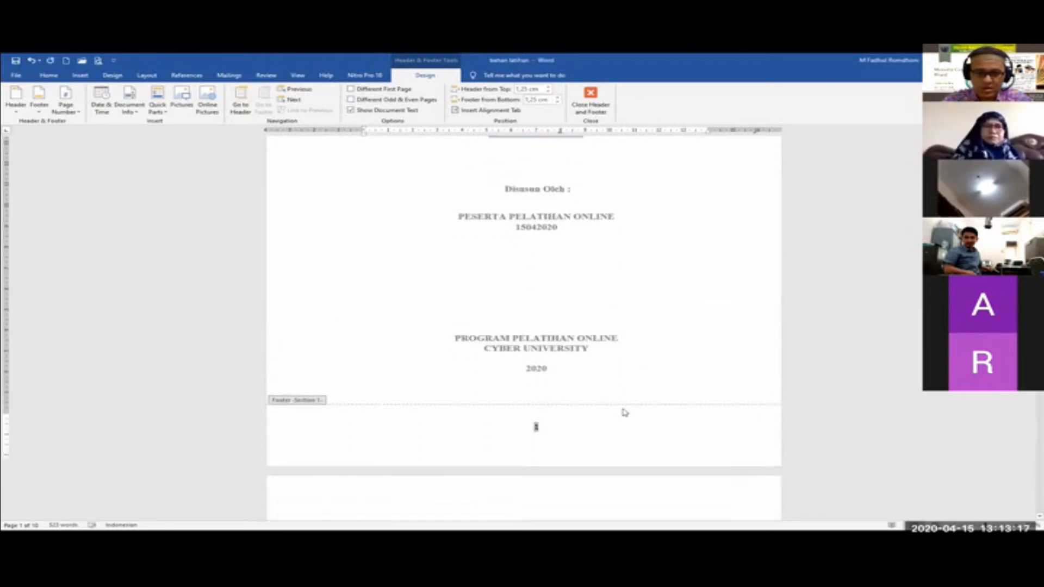
scroll(538, 418, "down", 1)
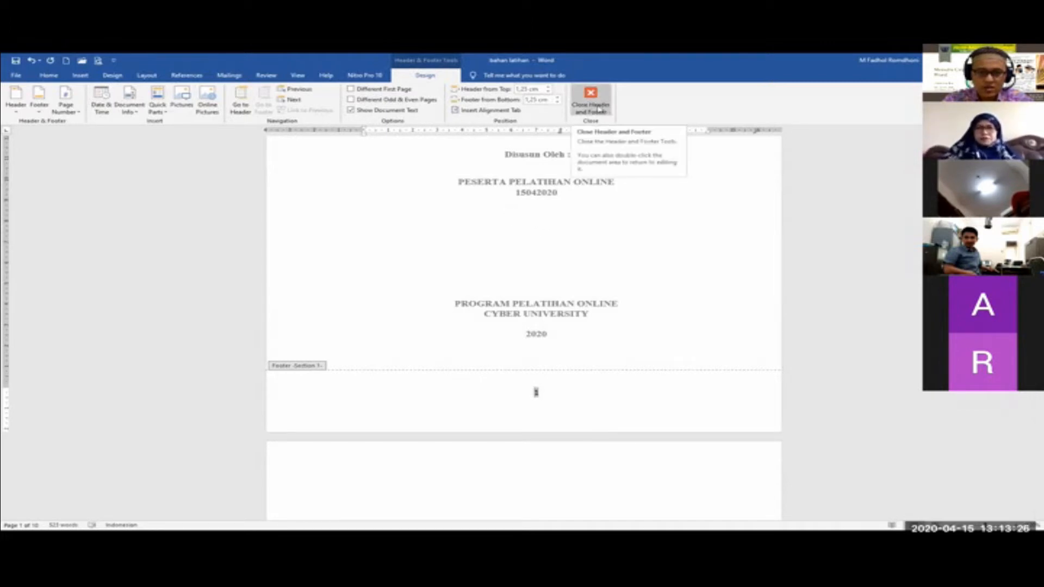
left_click(601, 110)
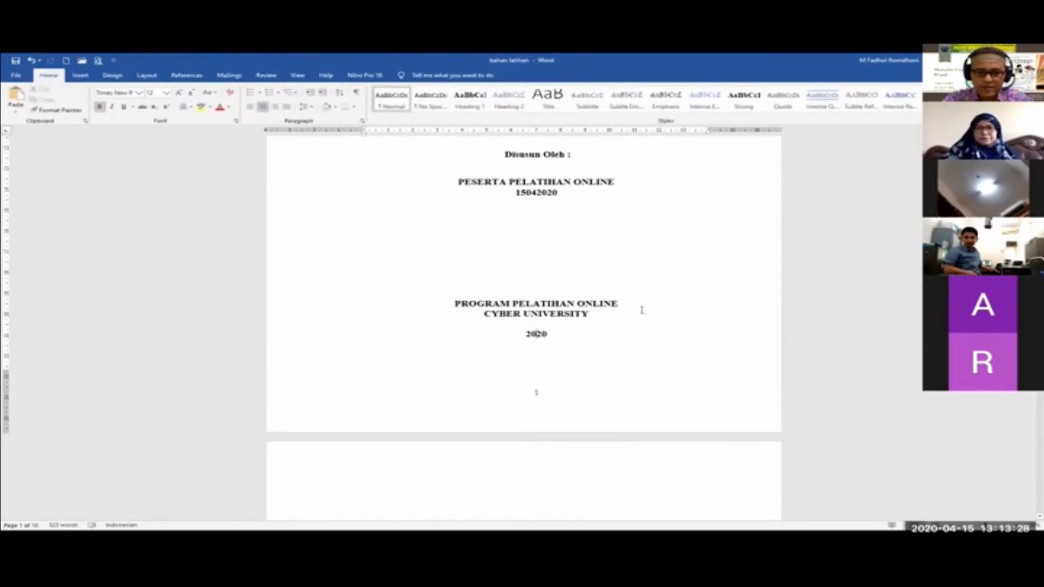
- Examine the page numbers at the bottom of the pages from the cover to the last page, then return to the cover
scroll(620, 306, "down", 2)
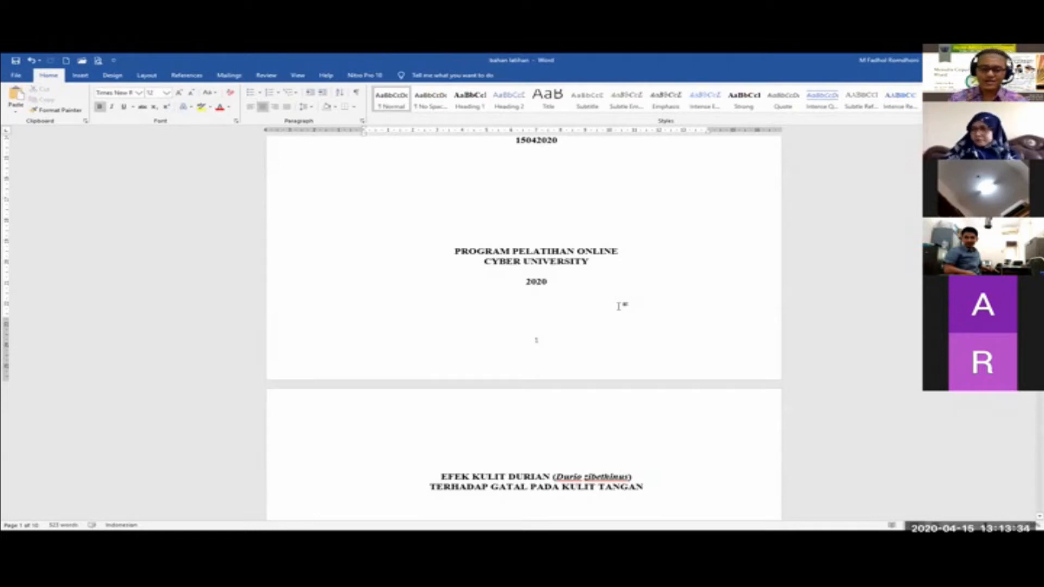
scroll(618, 306, "down", 3)
scroll(616, 299, "up", 14)
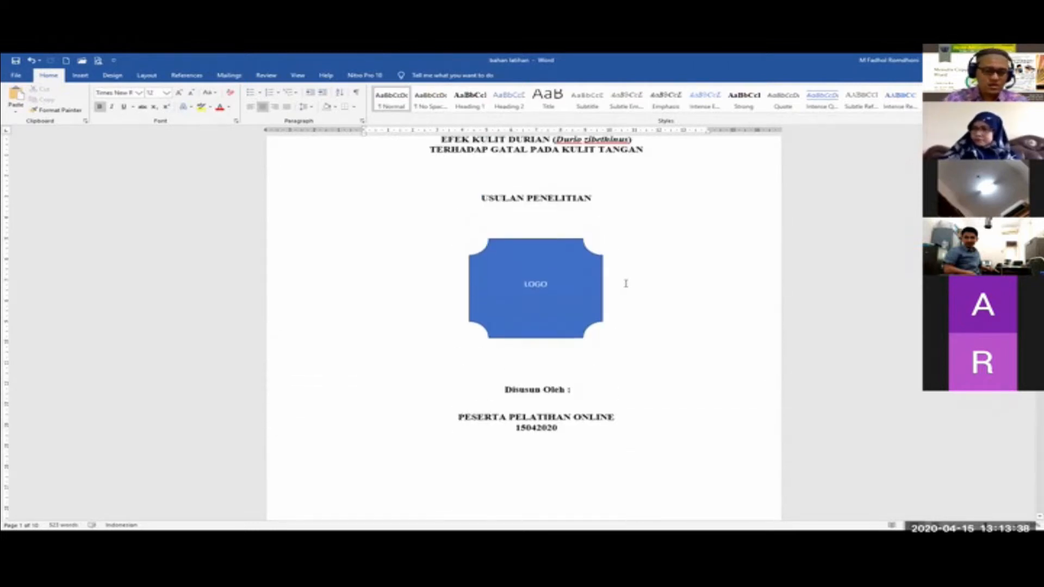
scroll(489, 275, "down", 2)
left_click(432, 308)
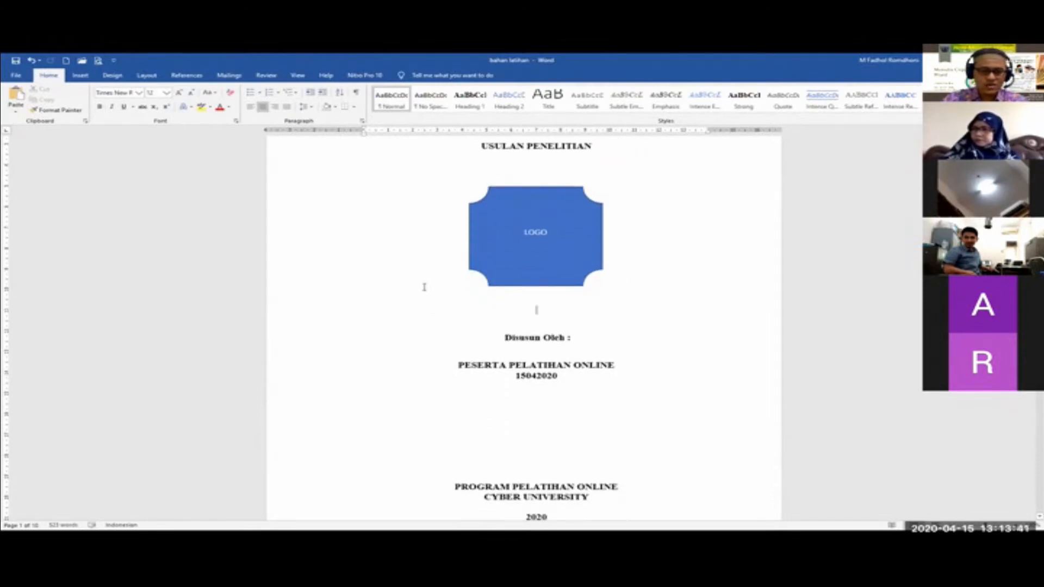
scroll(435, 277, "up", 5)
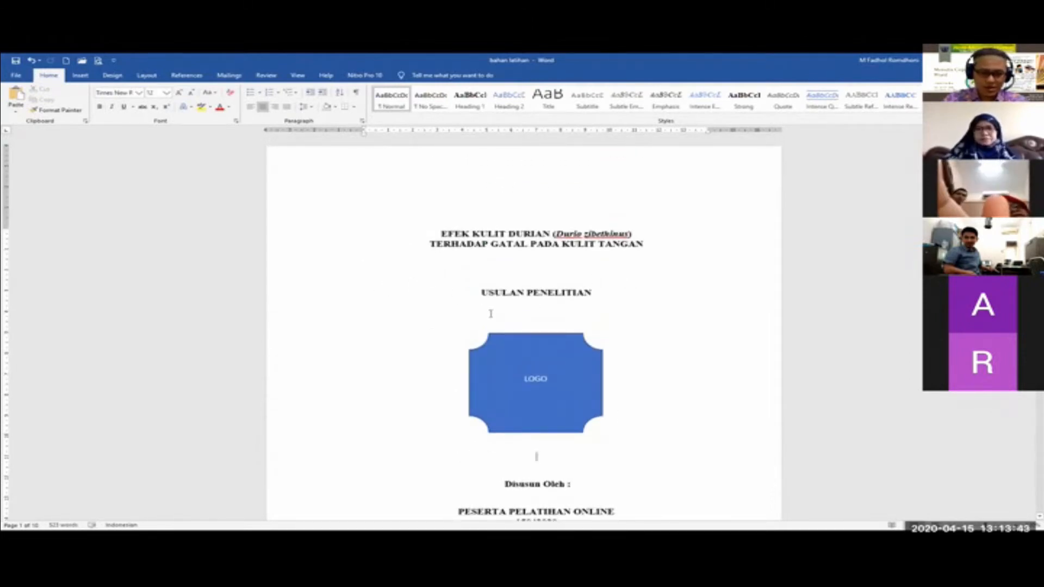
scroll(490, 314, "down", 7)
scroll(490, 313, "down", 18)
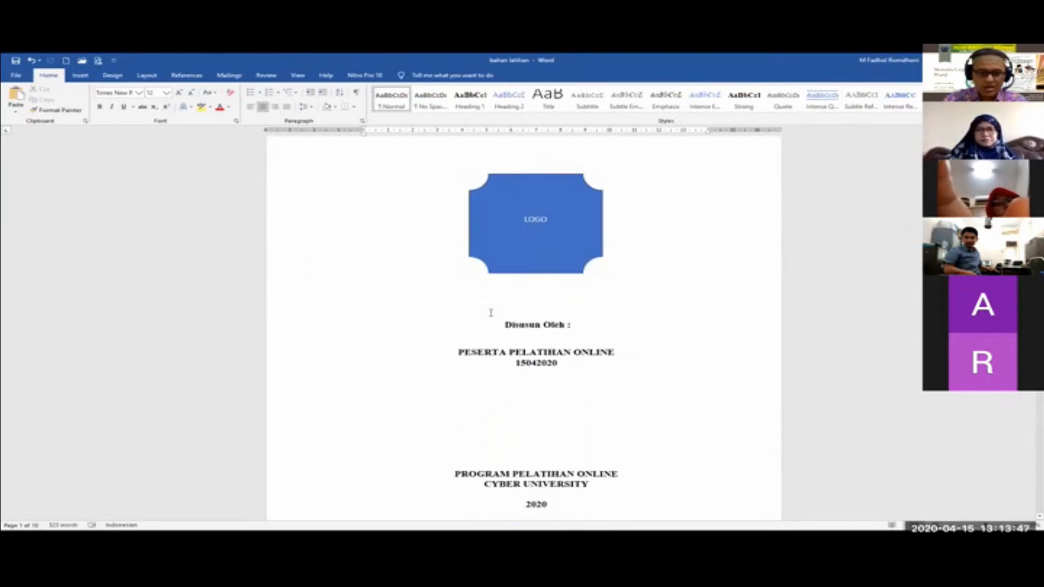
scroll(491, 312, "down", 5)
scroll(529, 433, "down", 13)
scroll(528, 426, "down", 18)
scroll(528, 423, "down", 16)
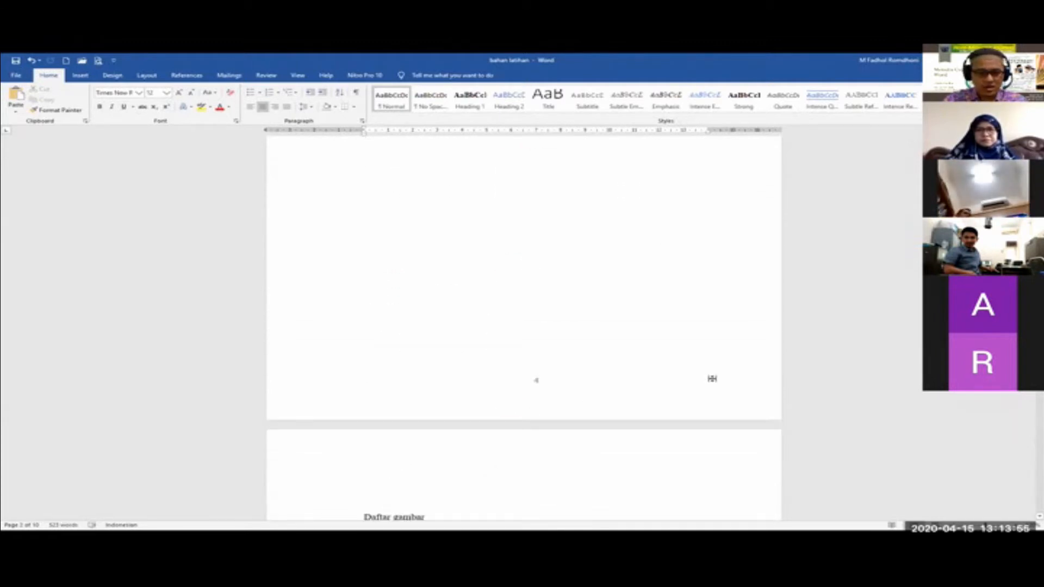
left_click_drag(1039, 285, 1039, 503)
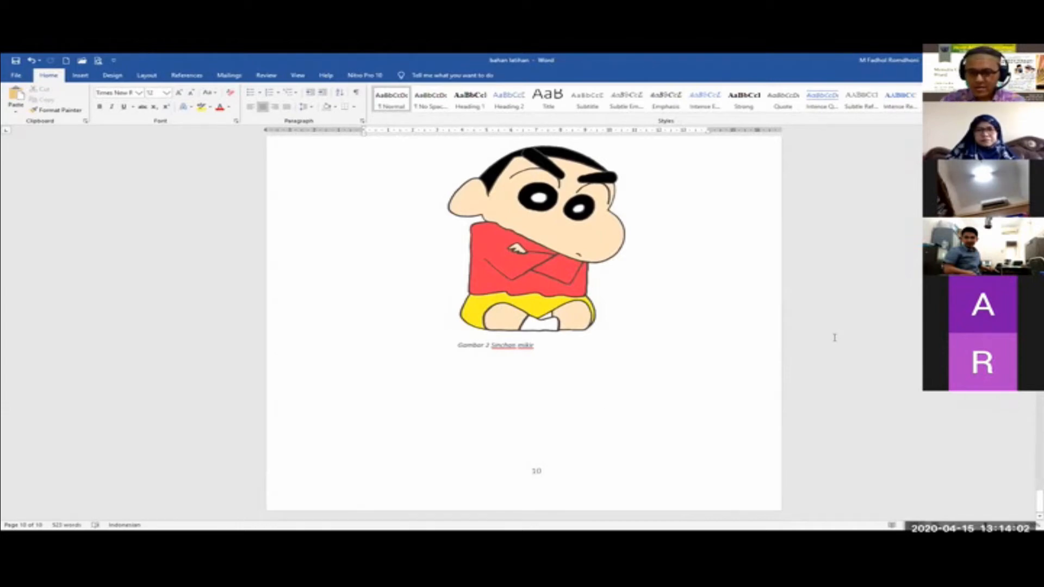
left_click_drag(1039, 500, 1040, 141)
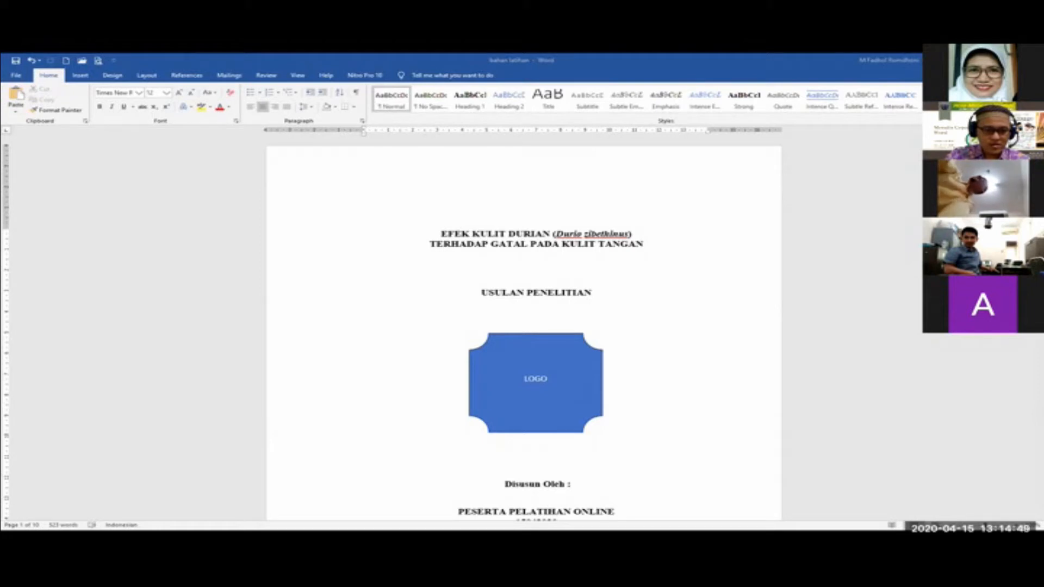
- Look over the cover page and the title page after it, down to the page numbers at their bottoms
scroll(537, 379, "down", 3)
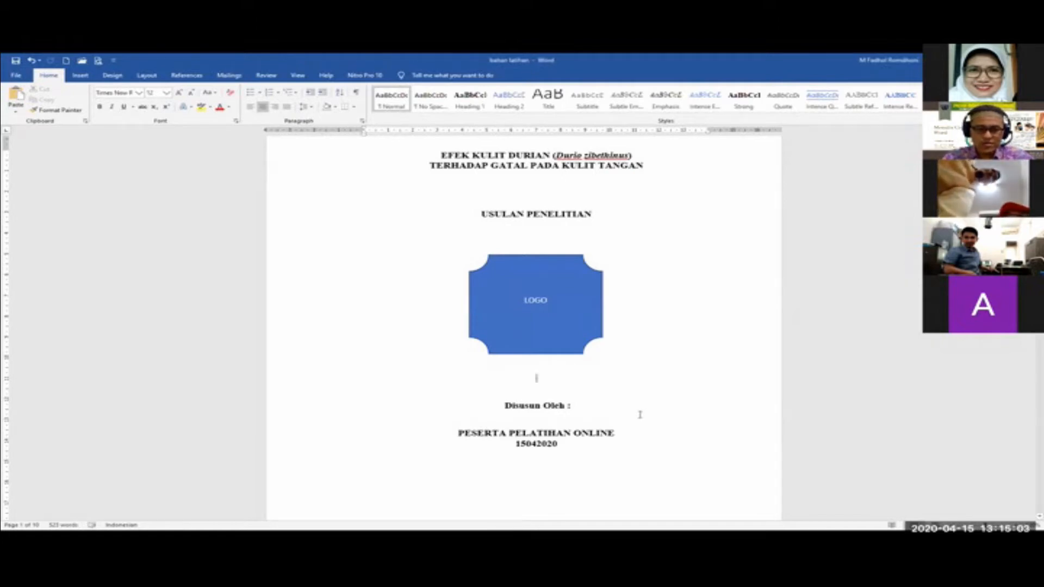
scroll(645, 413, "down", 2)
scroll(648, 412, "up", 3)
scroll(652, 409, "down", 1)
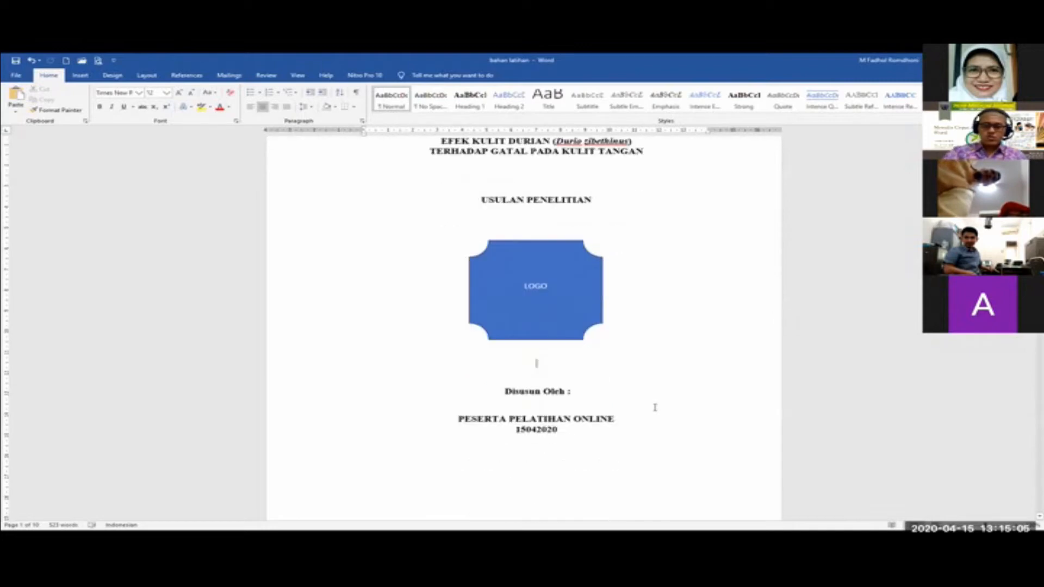
scroll(655, 407, "down", 1)
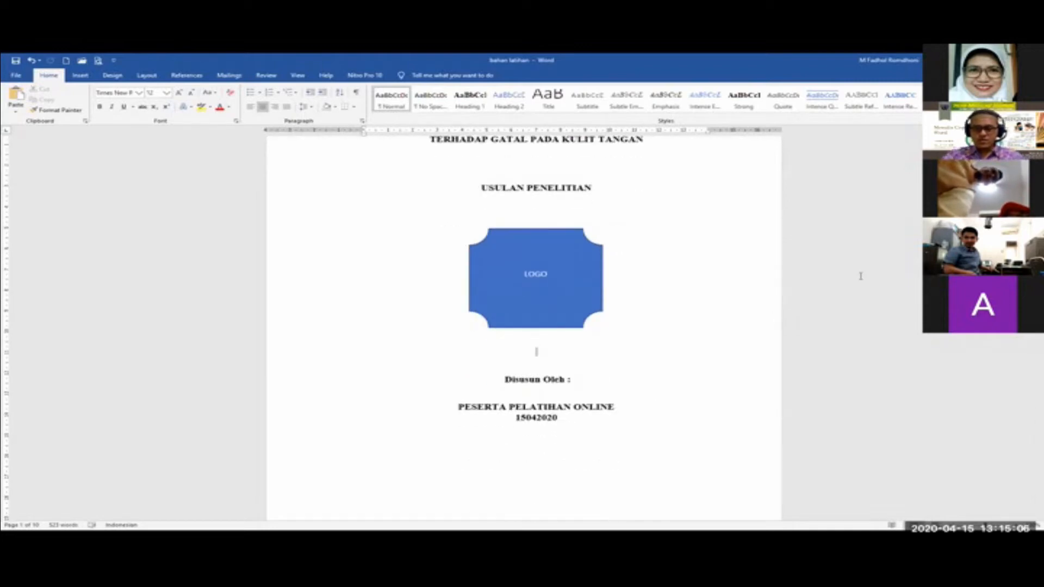
scroll(703, 227, "up", 2)
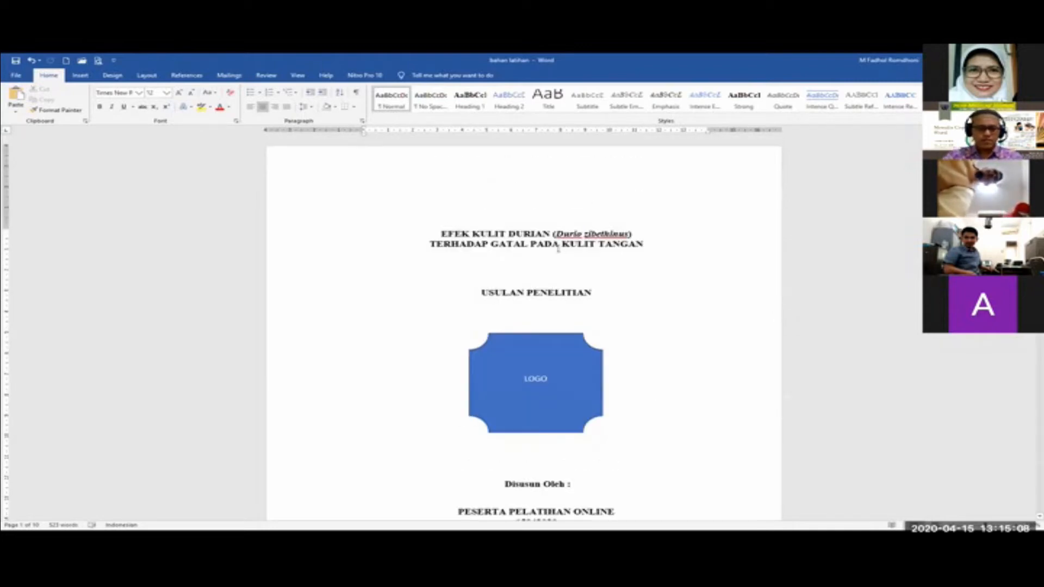
scroll(559, 245, "down", 5)
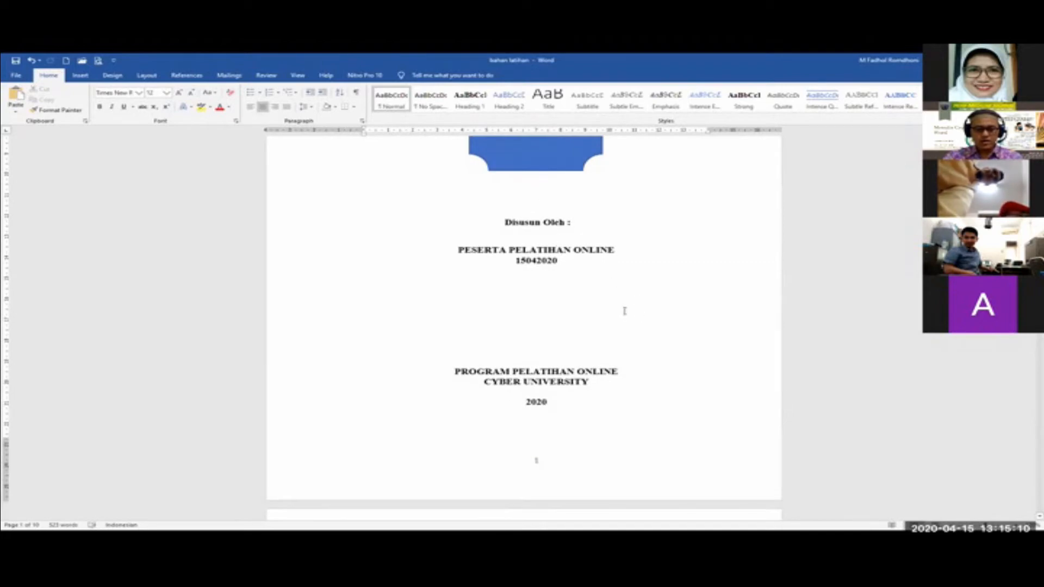
left_click(604, 383)
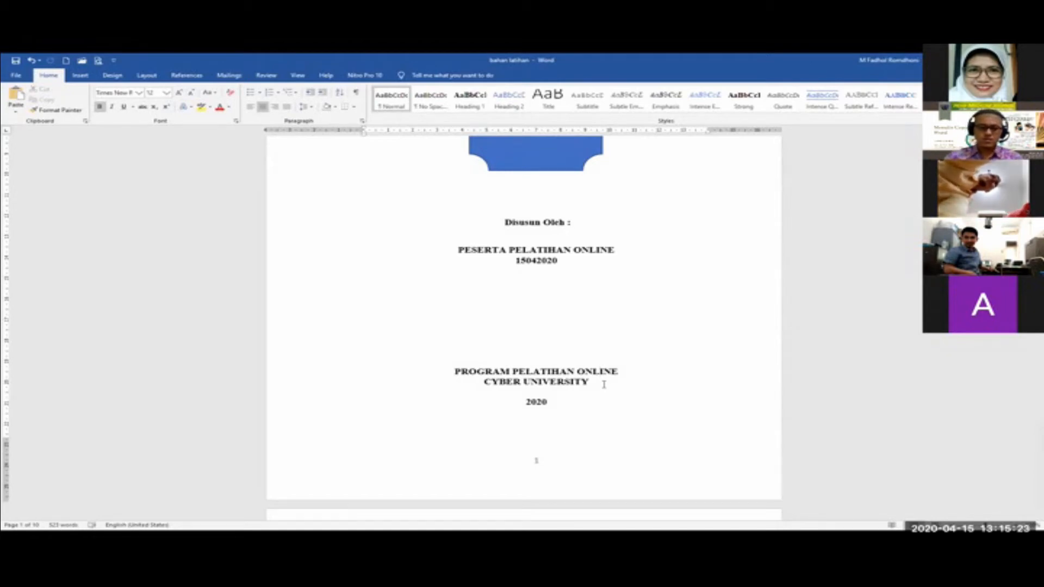
scroll(604, 384, "down", 5)
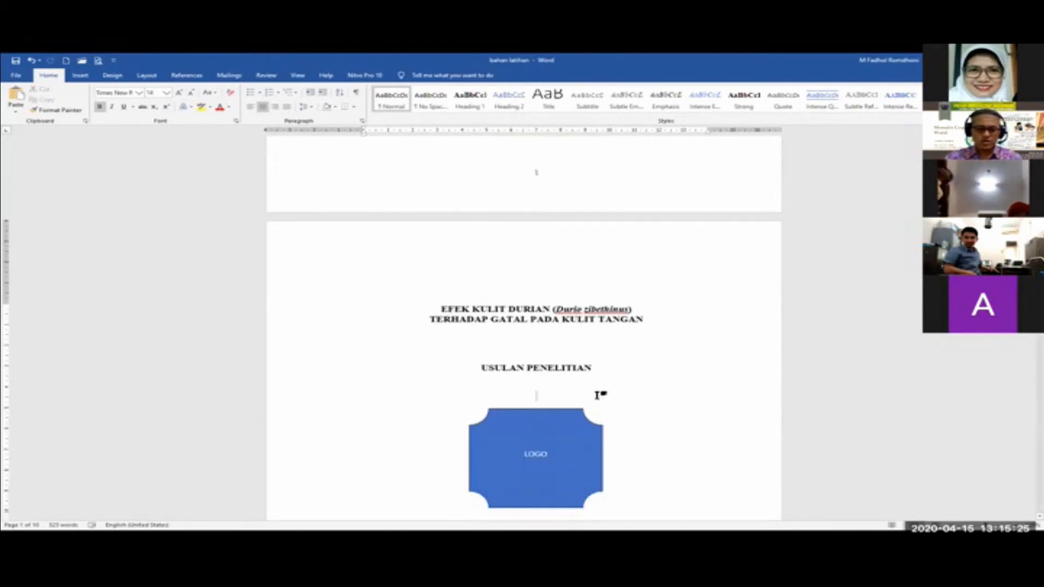
scroll(600, 395, "down", 6)
left_click(610, 385)
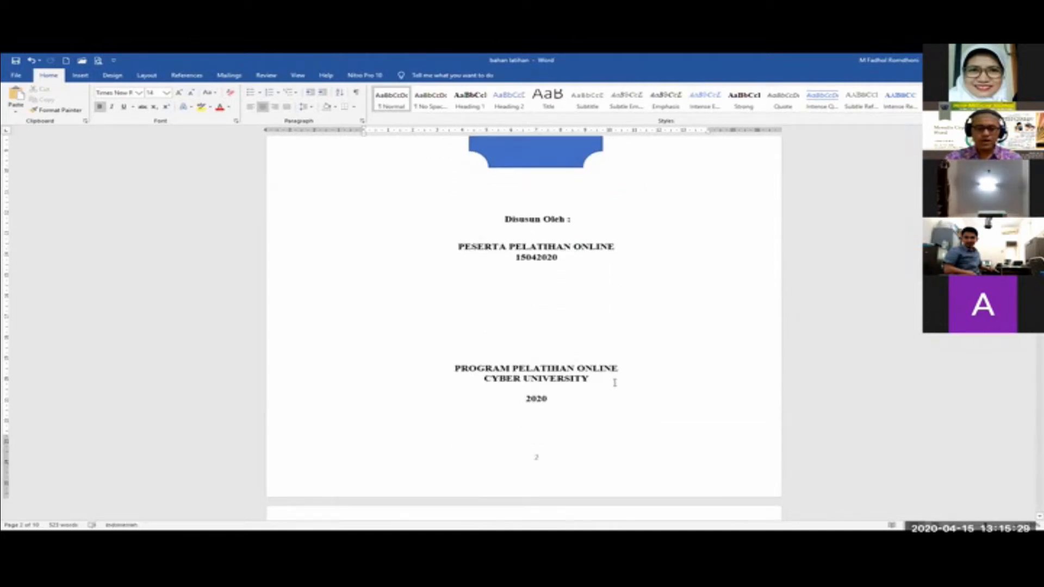
- Add a centred "i" below the year 2020 on the second page, above its footer page number
left_click(550, 421)
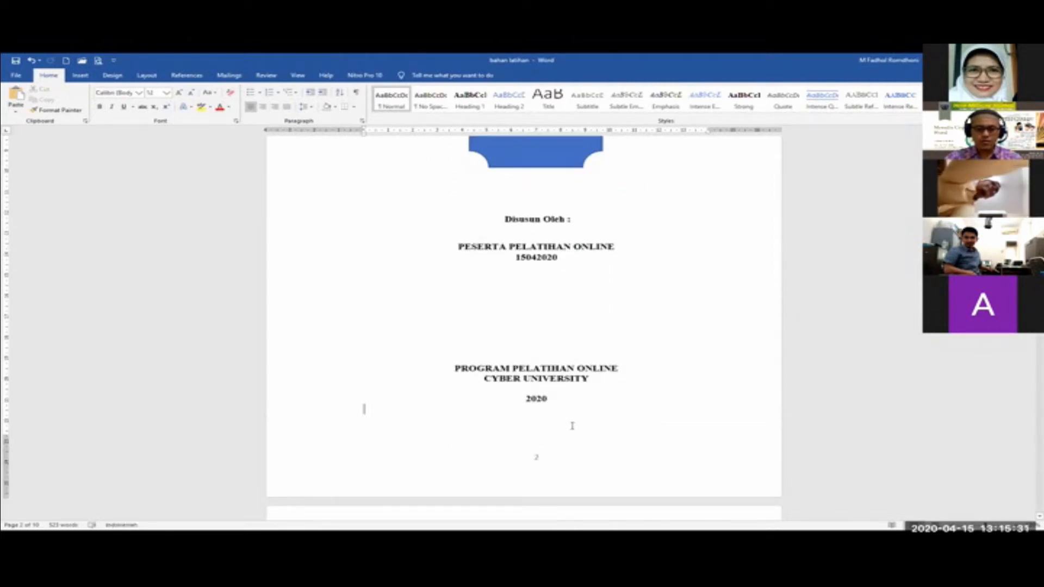
key("ctrl+e")
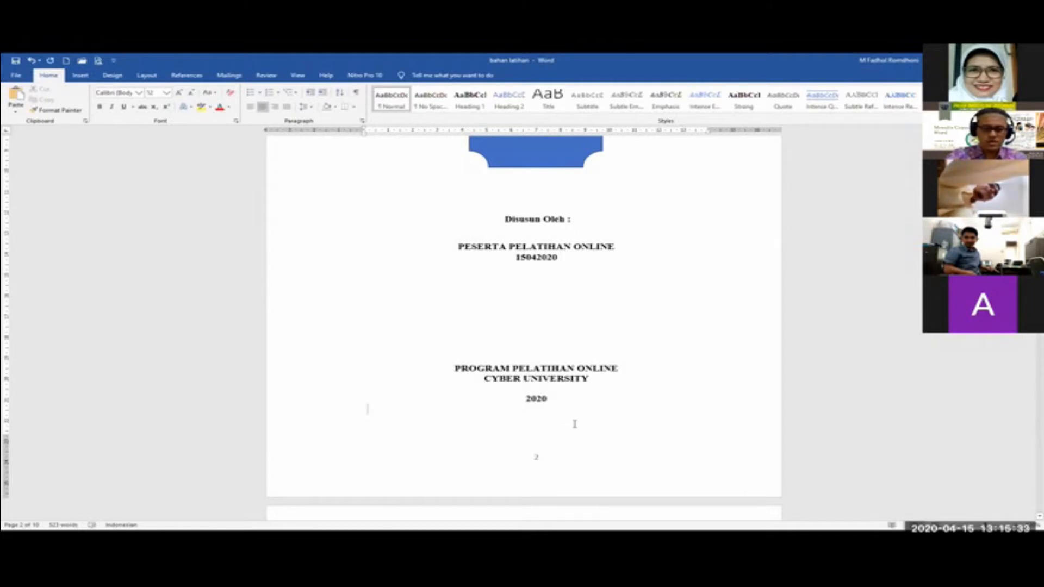
key("ctrl+l")
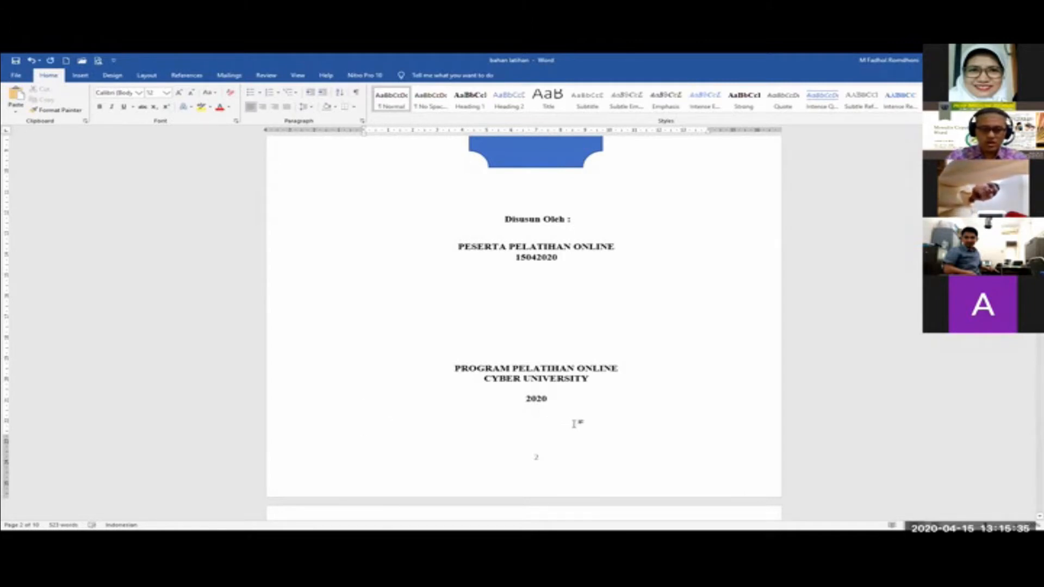
key("ctrl+e")
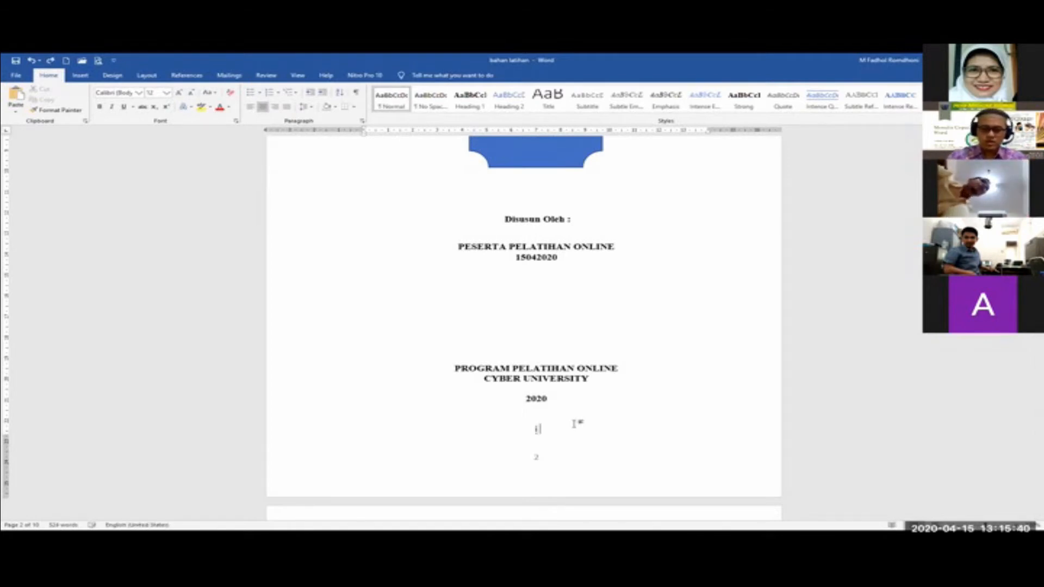
- Add a centred line containing 1 below the last paragraph on the first page of BAB I PENDAHULUAN
scroll(575, 422, "down", 8)
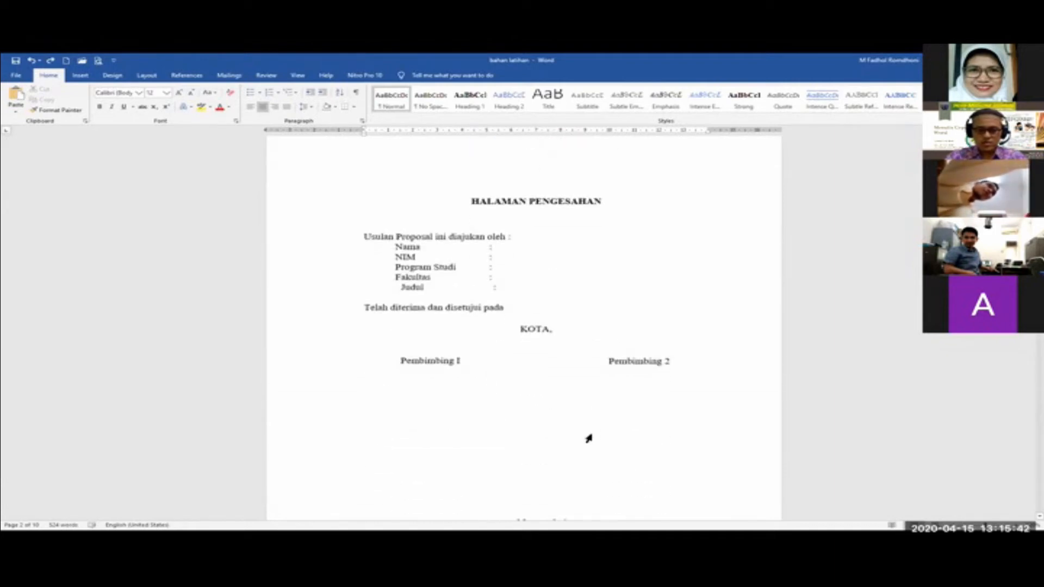
scroll(576, 419, "down", 10)
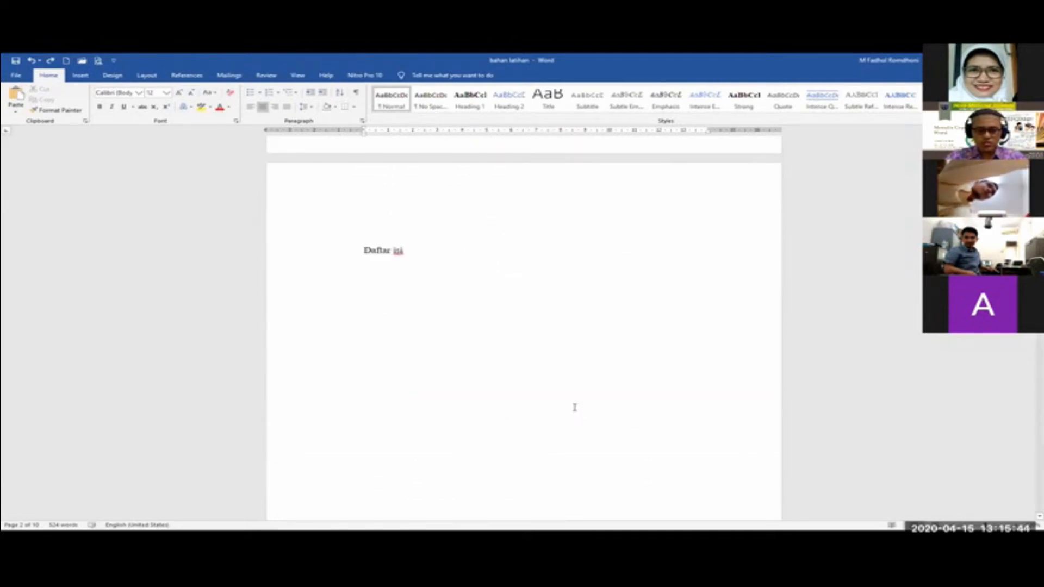
scroll(505, 357, "down", 20)
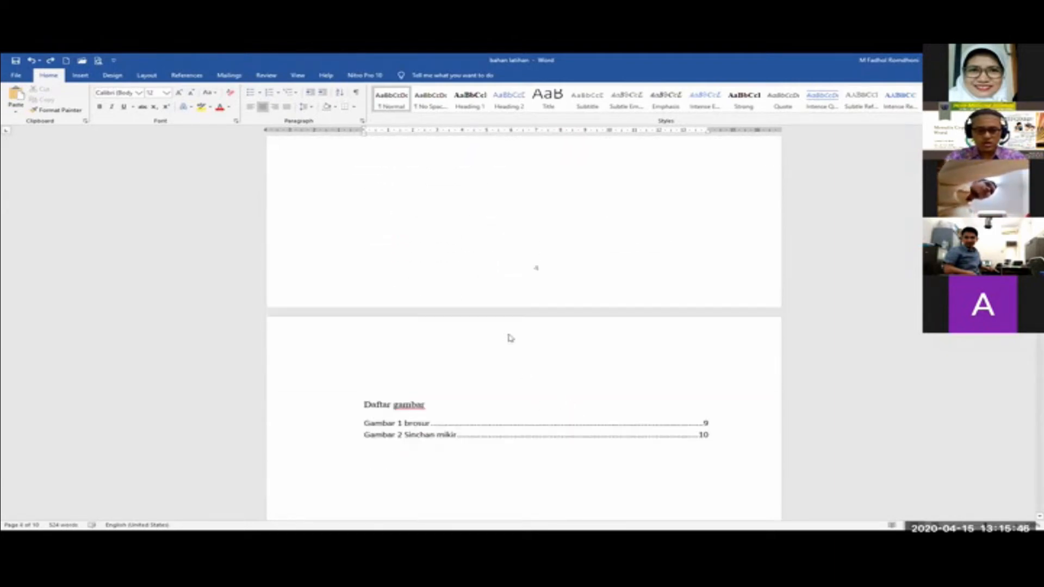
scroll(511, 333, "down", 20)
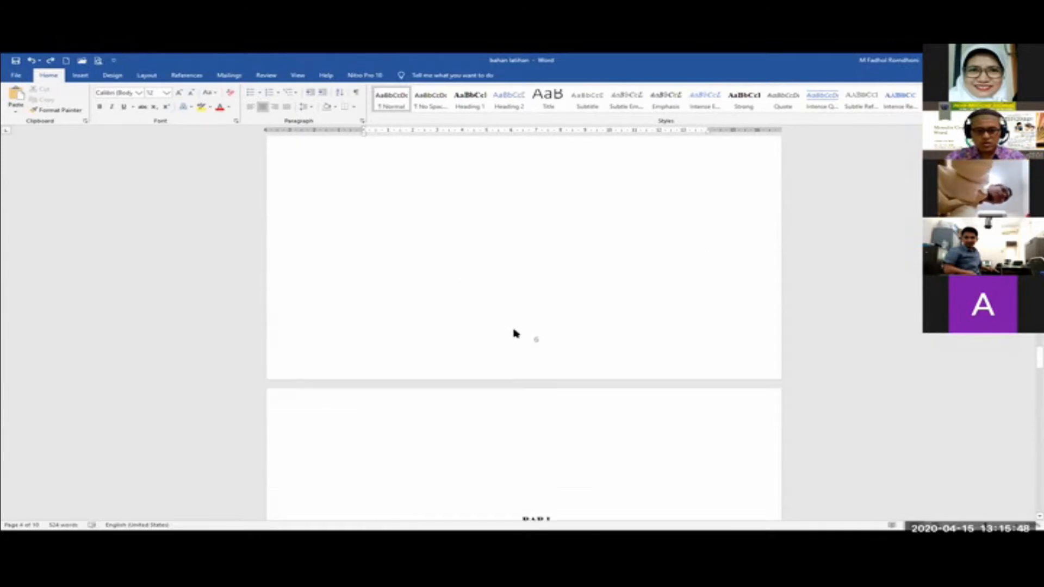
scroll(516, 330, "down", 4)
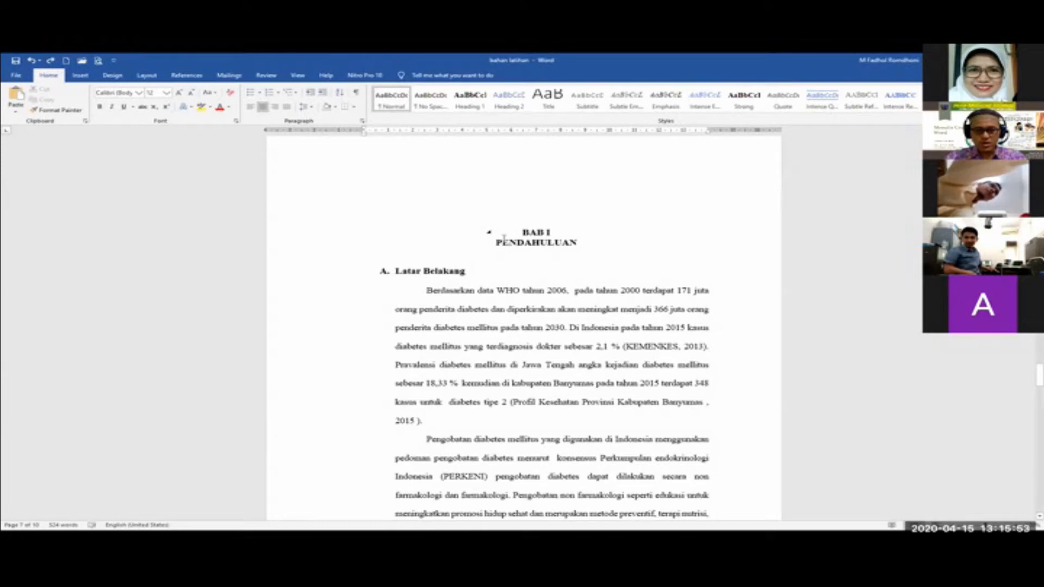
scroll(528, 251, "down", 12)
left_click(578, 334)
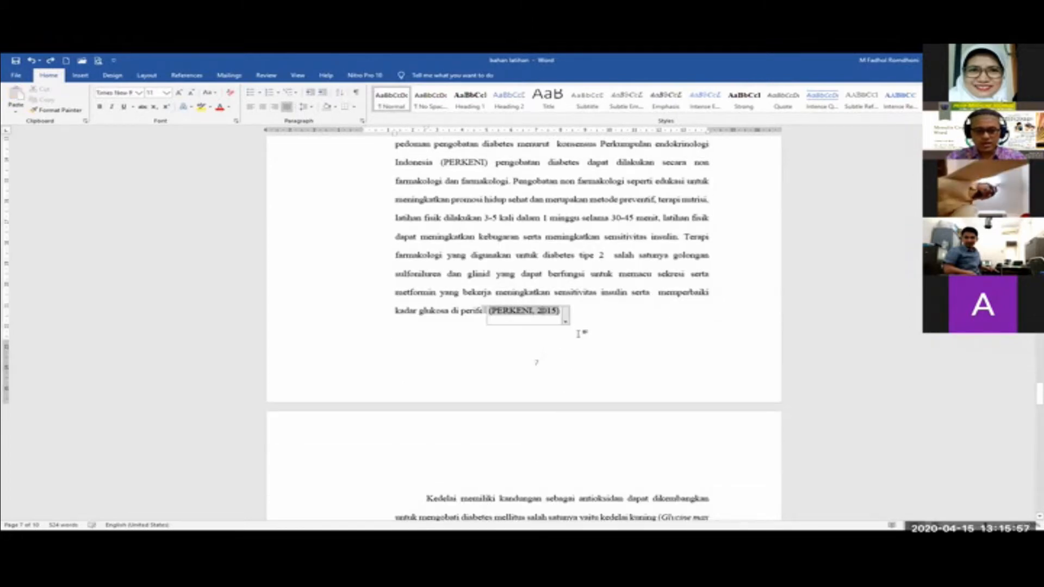
left_click(581, 311)
key("Return")
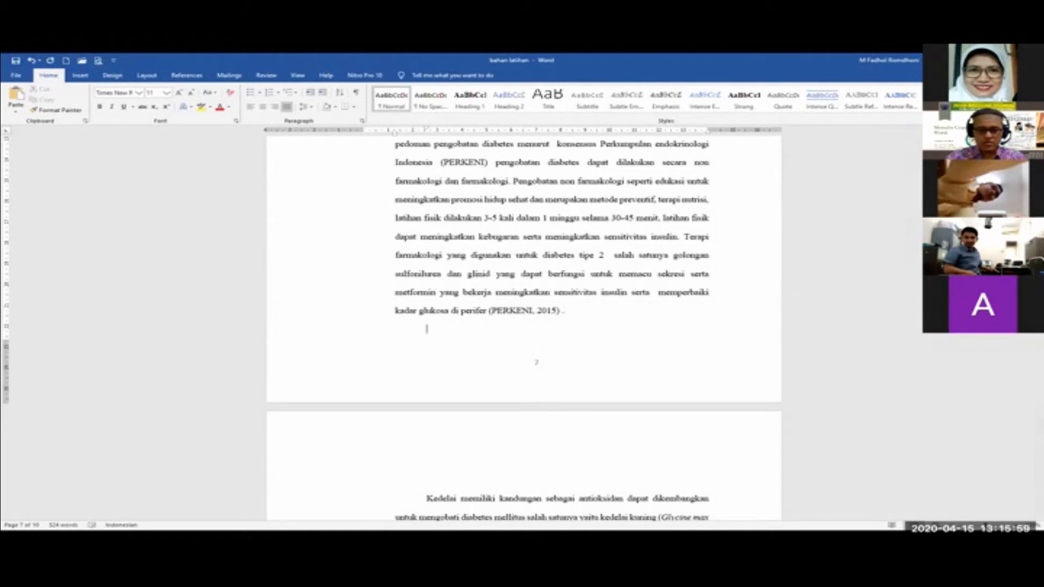
key("ctrl+e")
key("ctrl+l")
key("ctrl+e")
type("1")
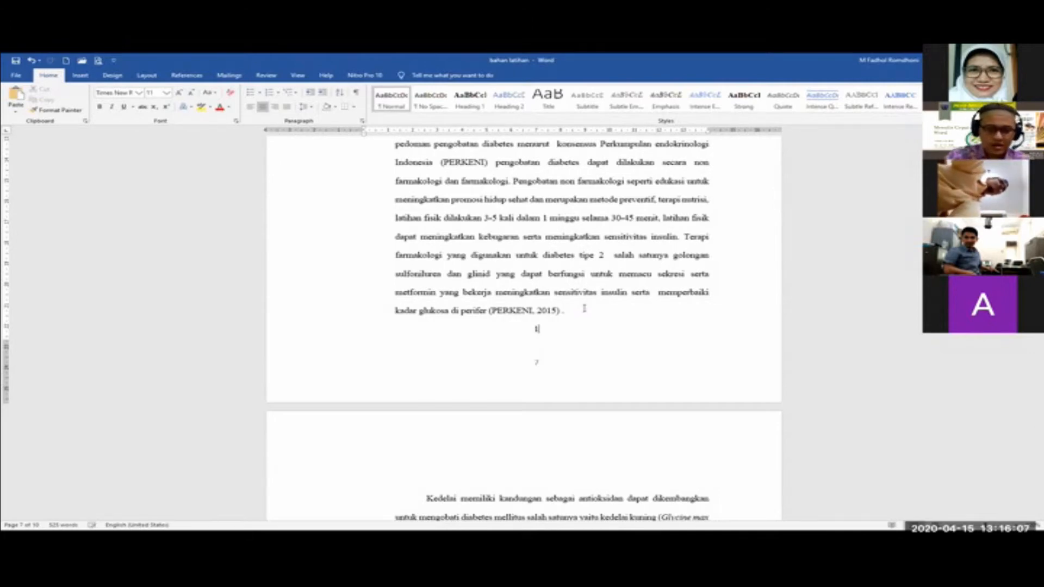
- Return to the cover page and examine the area around its footer page number at a larger zoom
scroll(641, 342, "up", 7)
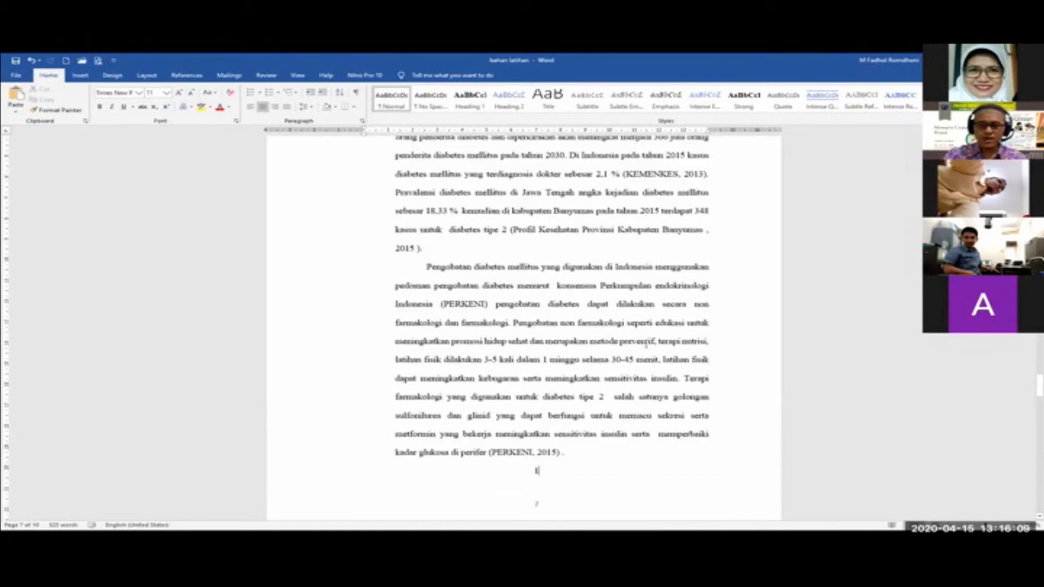
scroll(652, 343, "up", 15)
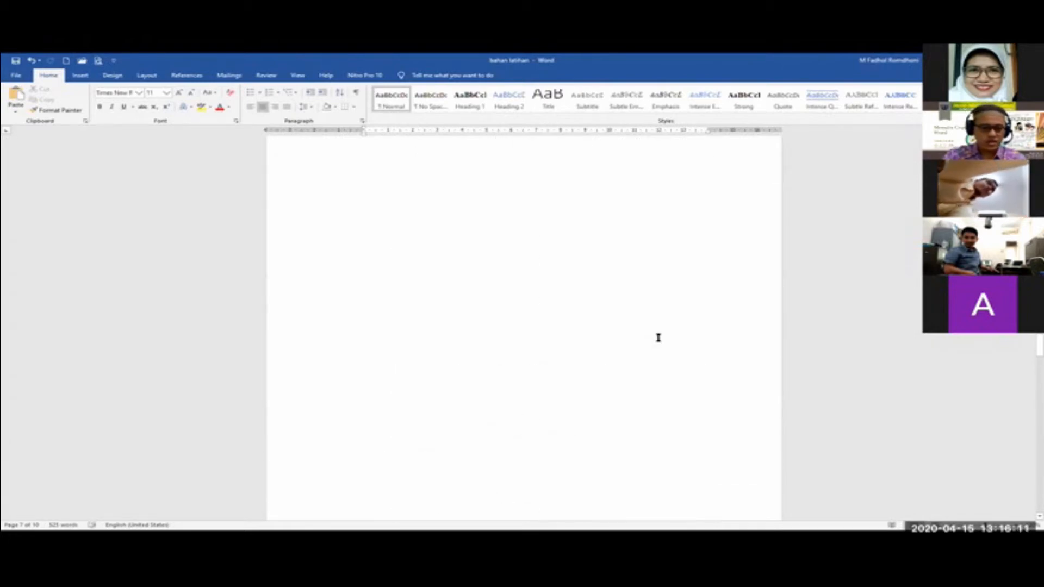
scroll(661, 330, "up", 8)
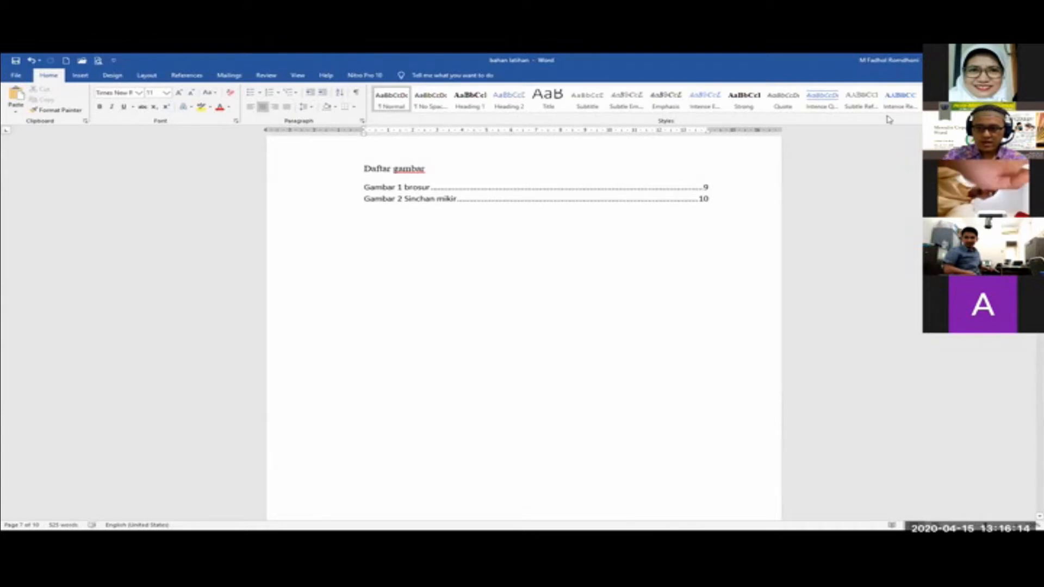
scroll(524, 329, "up", 15)
left_click(563, 210)
scroll(656, 343, "down", 5)
scroll(658, 344, "down", 1)
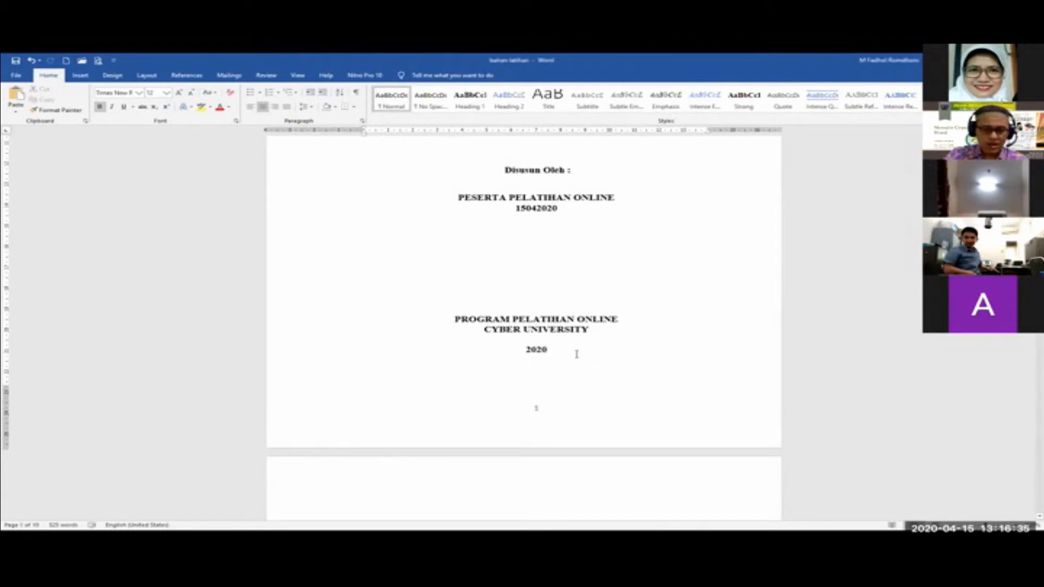
scroll(565, 353, "up", 4)
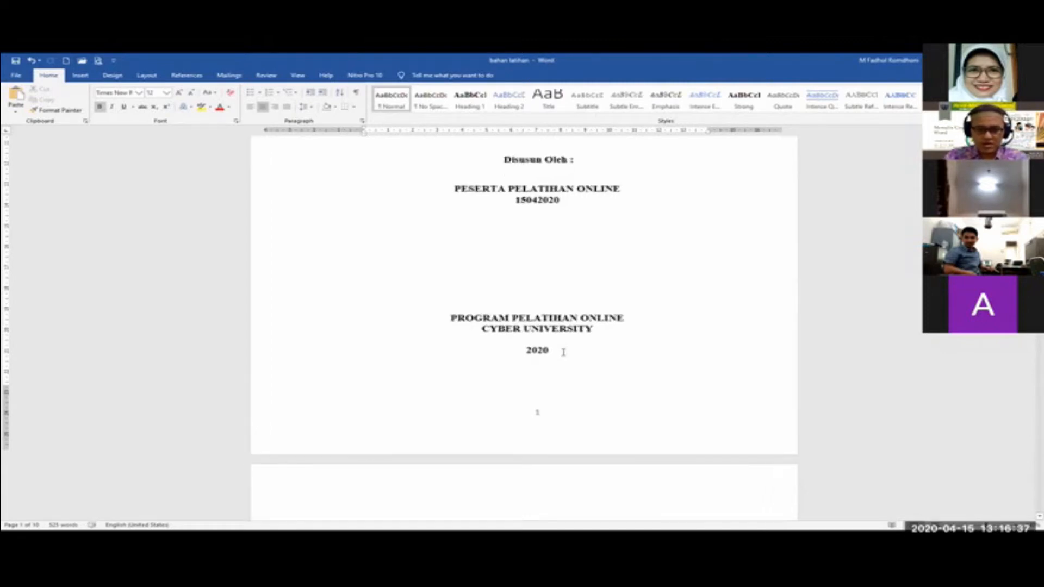
scroll(564, 352, "up", 3)
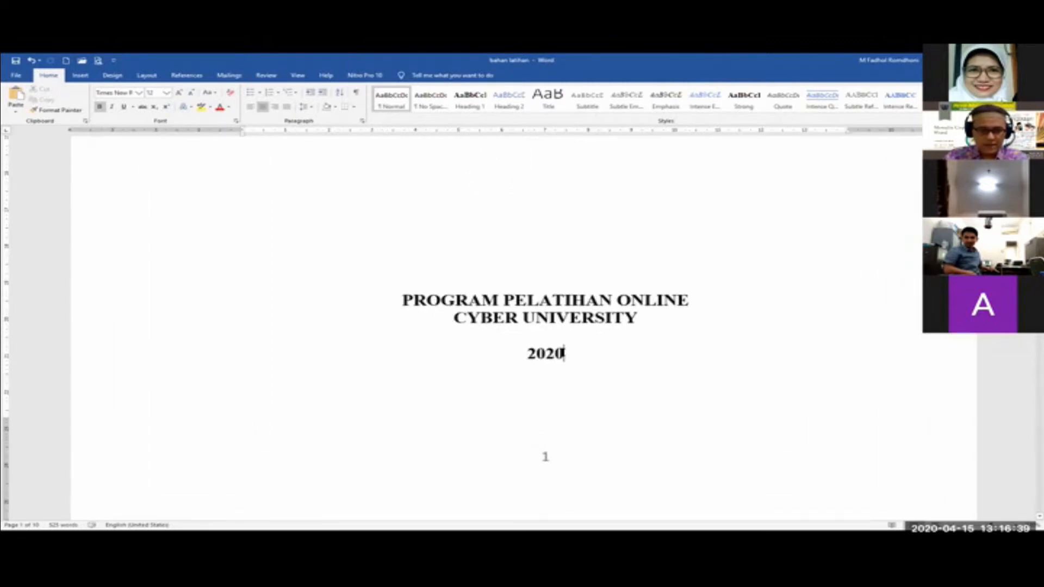
scroll(563, 352, "down", 1)
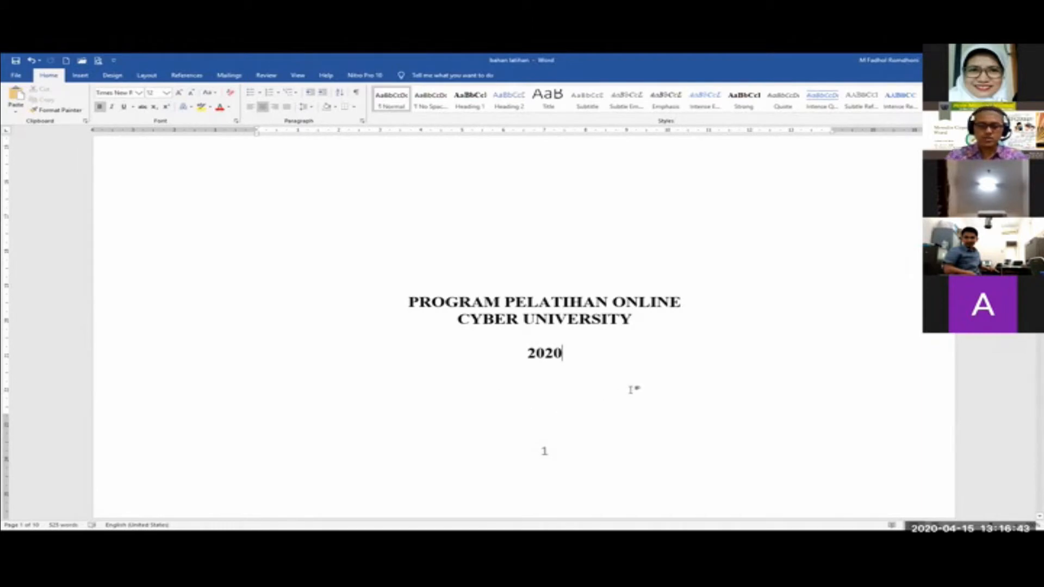
scroll(631, 390, "down", 3)
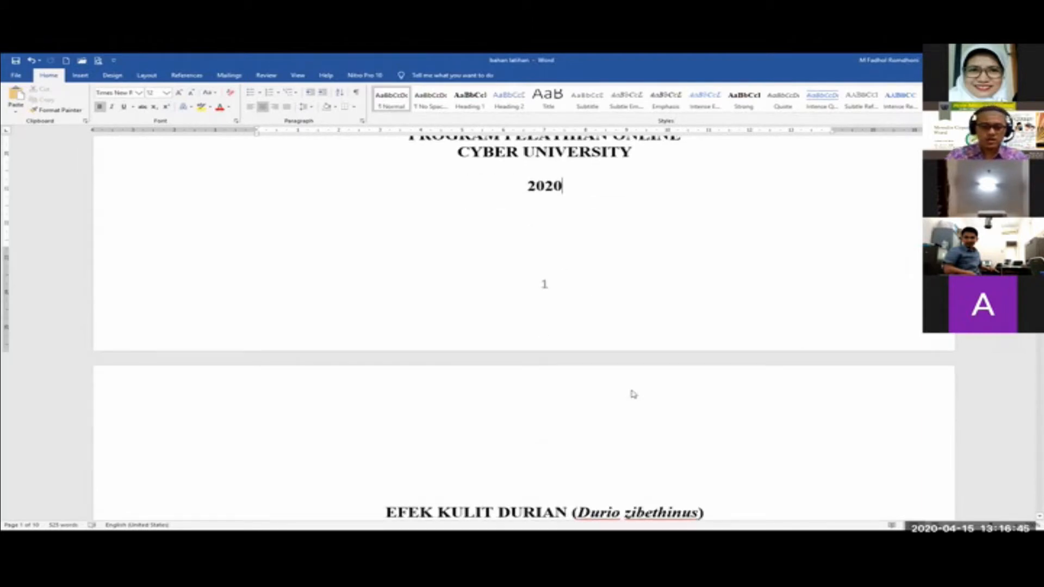
- Add a blank line below the year 2020 on the cover page
key("Return")
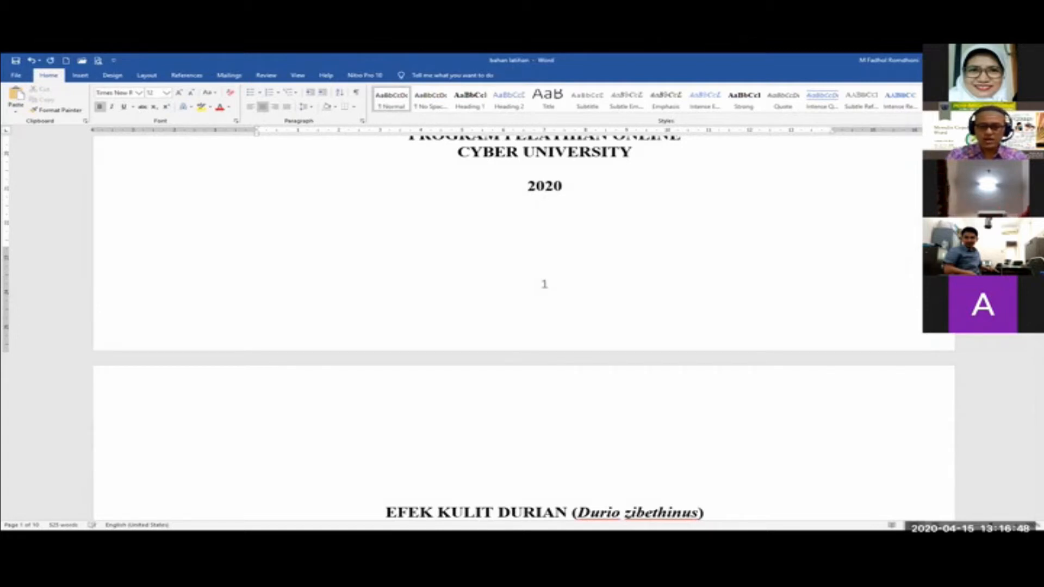
scroll(631, 390, "up", 3)
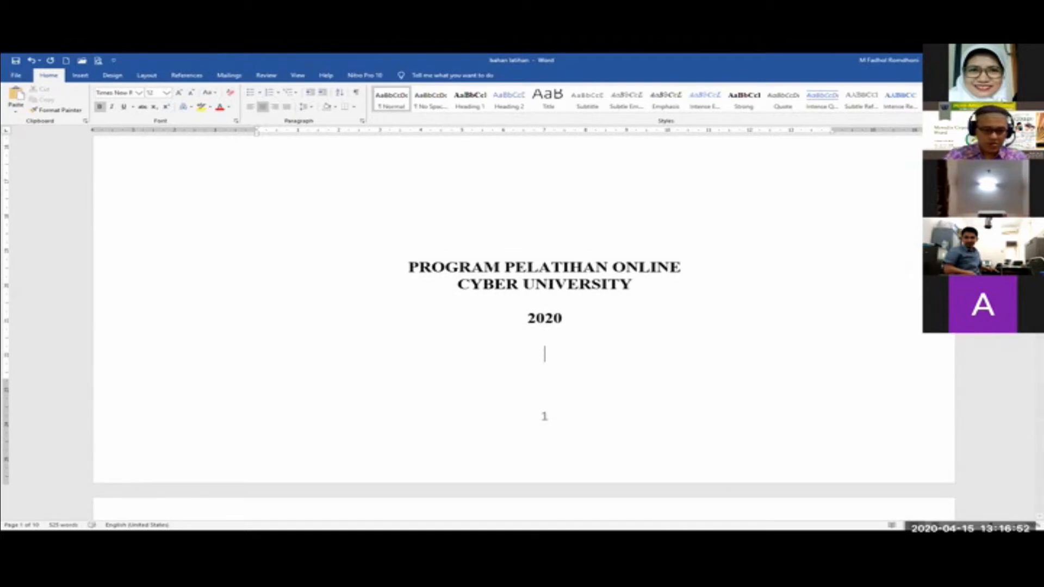
key("Return")
key("BackSpace")
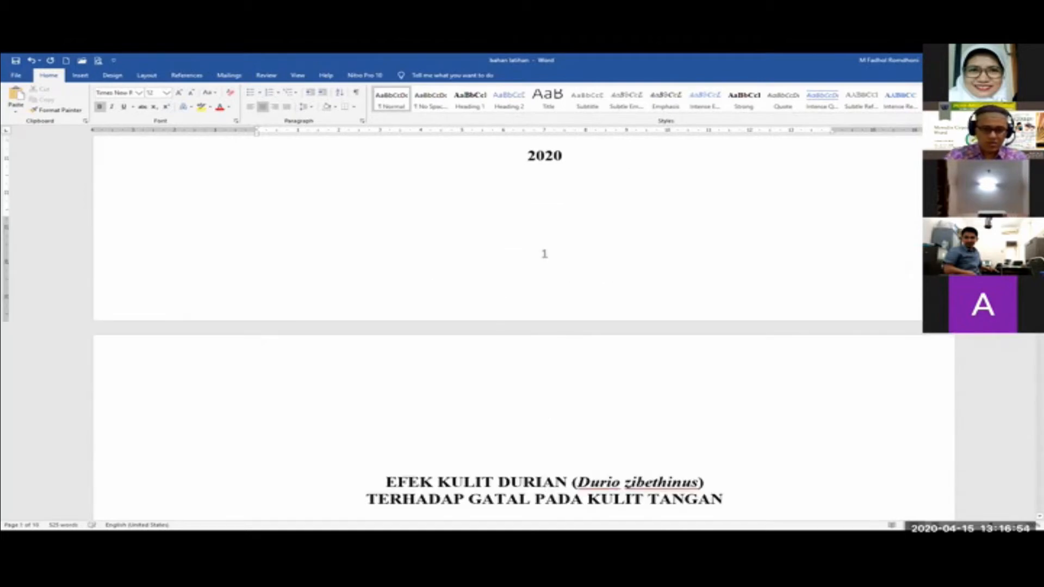
scroll(524, 326, "up", 2)
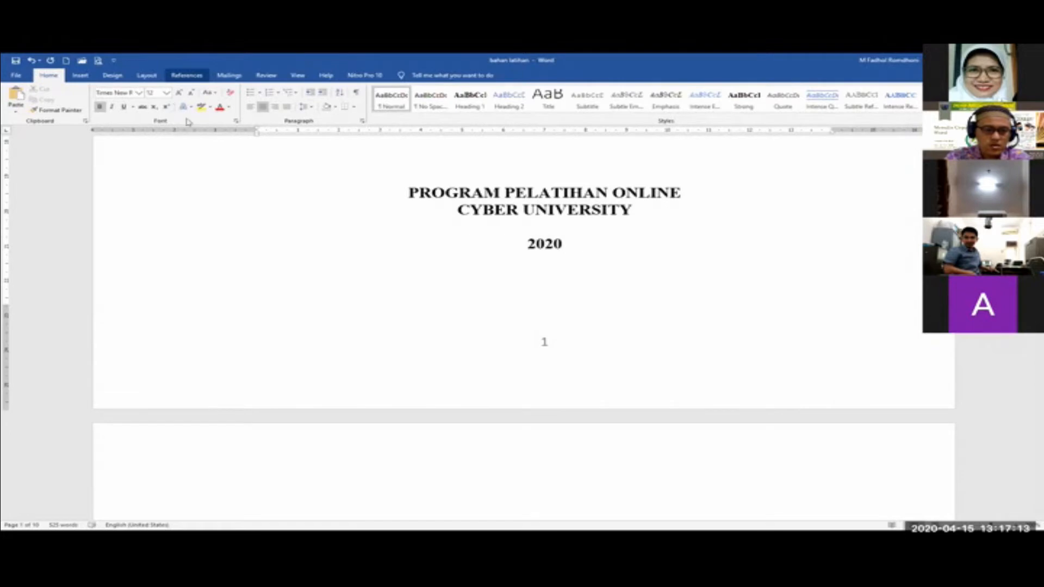
left_click(187, 75)
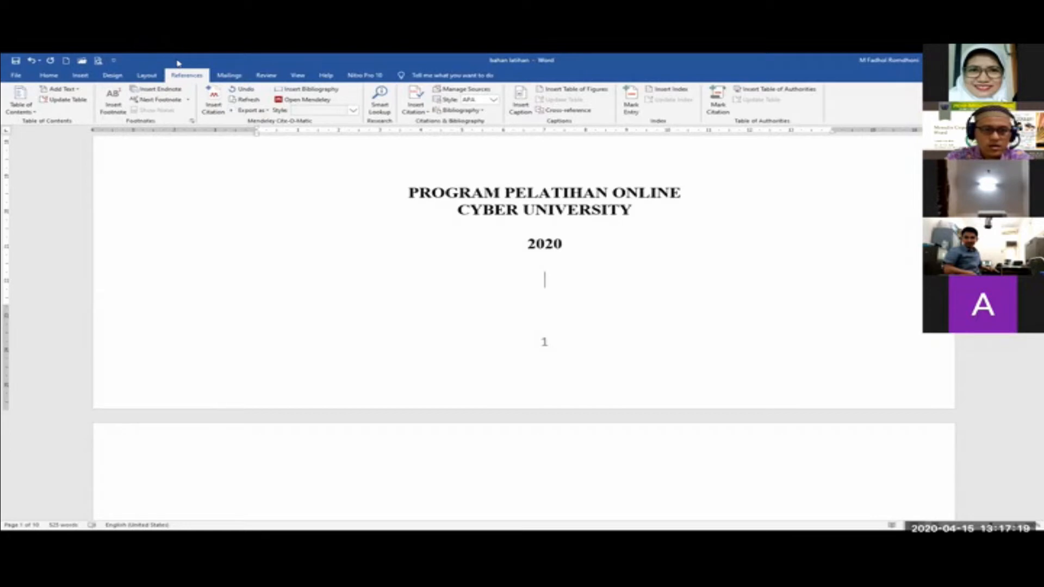
left_click(118, 76)
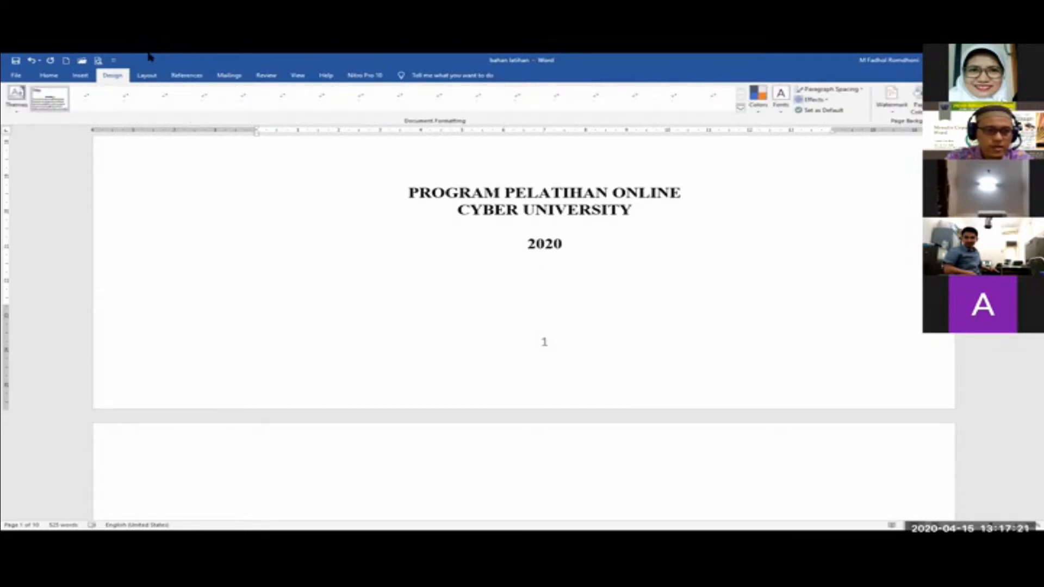
left_click(188, 76)
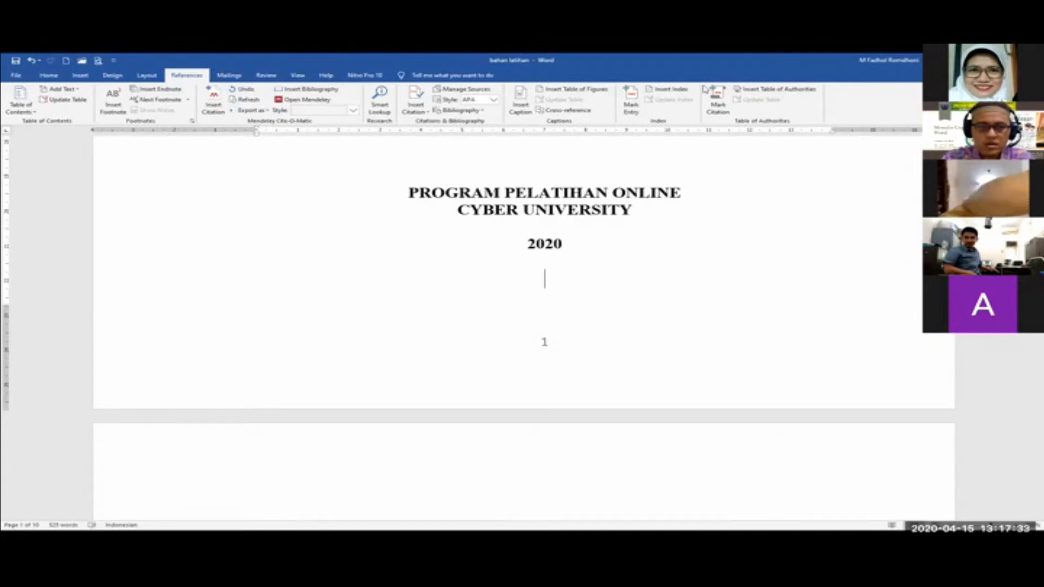
- Insert a Next Page section break on the blank line below the year 2020 on the cover page
left_click(149, 76)
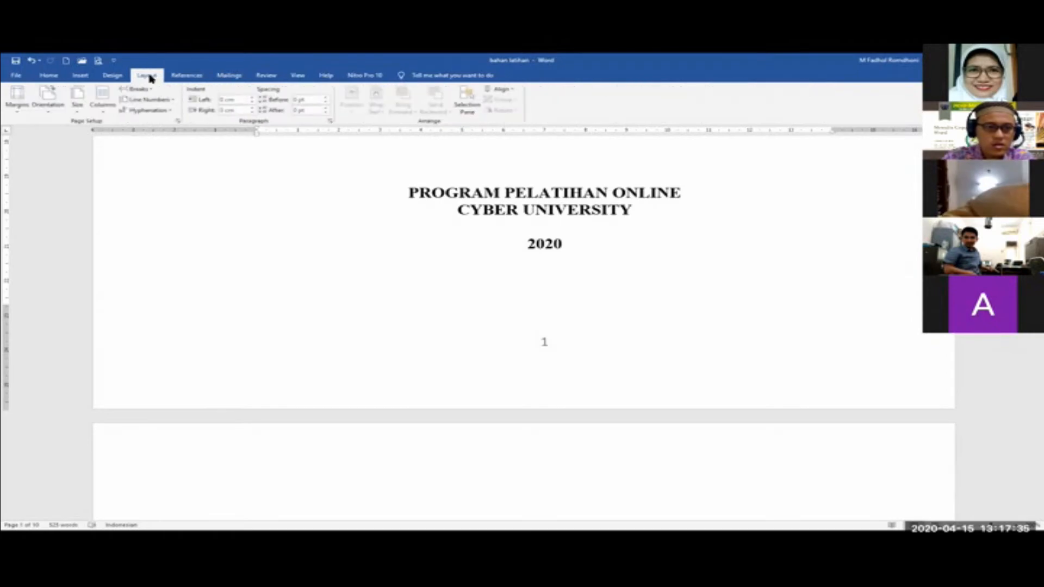
left_click(191, 75)
left_click(158, 79)
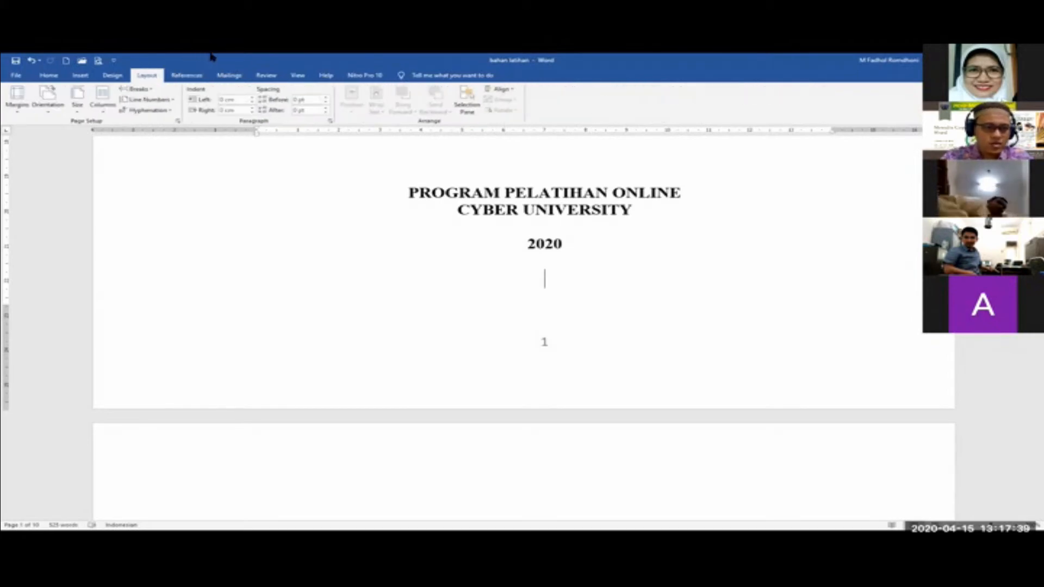
left_click(152, 93)
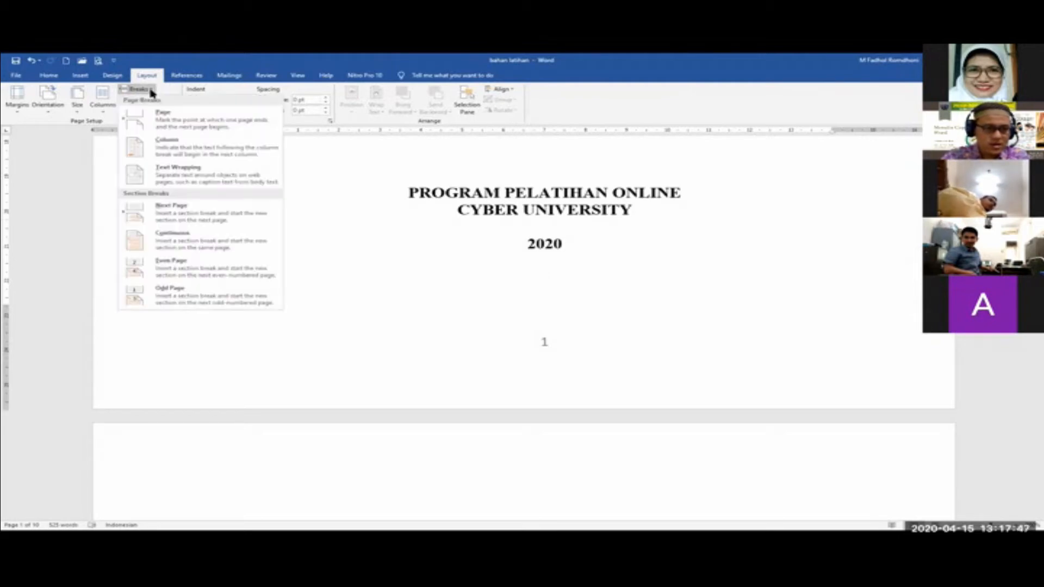
left_click(199, 215)
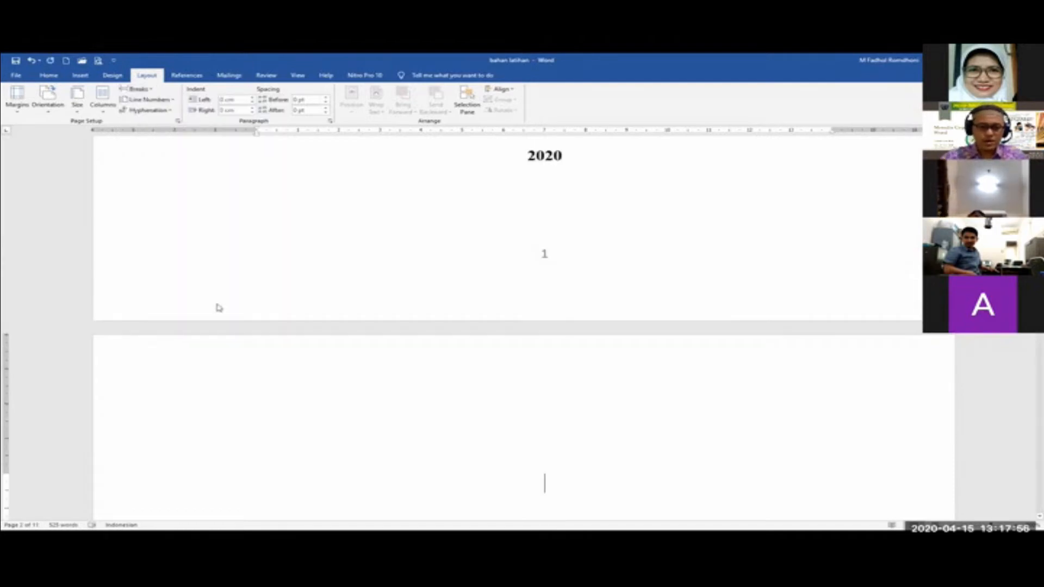
- Delete the leftover break after the new section break so the title starts directly on the second page
scroll(250, 321, "down", 3)
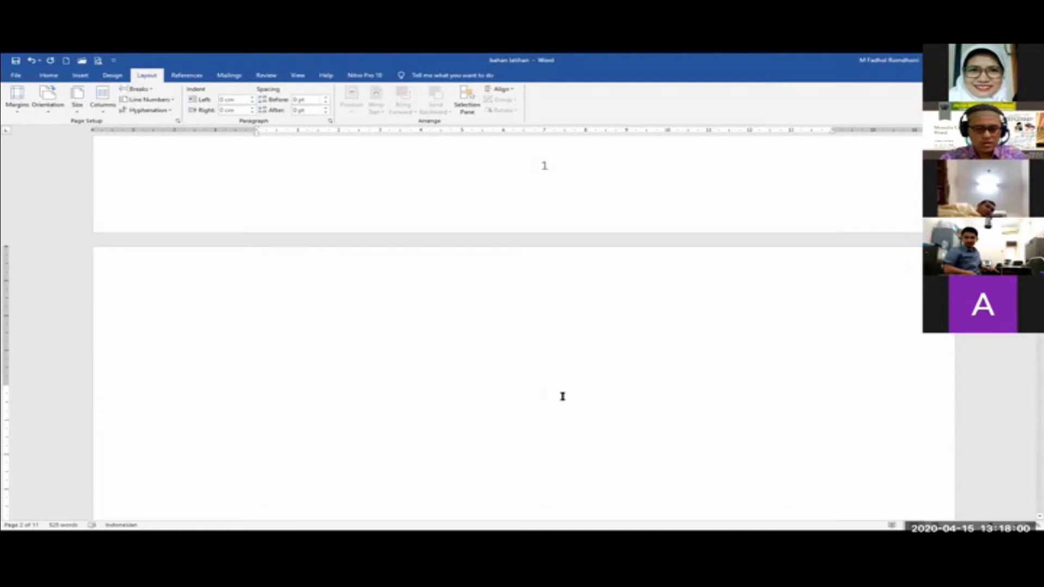
scroll(538, 391, "down", 5)
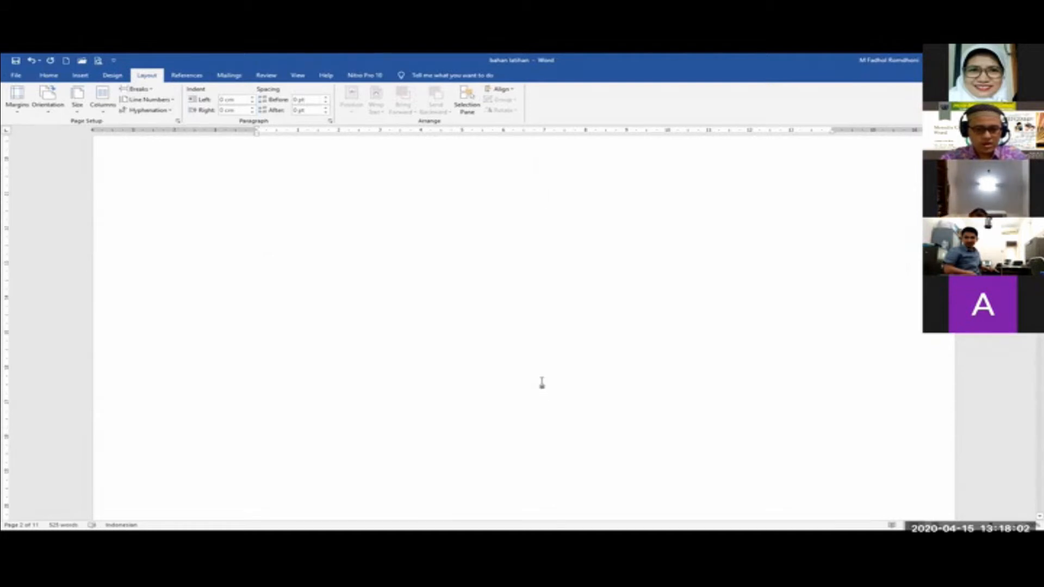
scroll(539, 387, "up", 10)
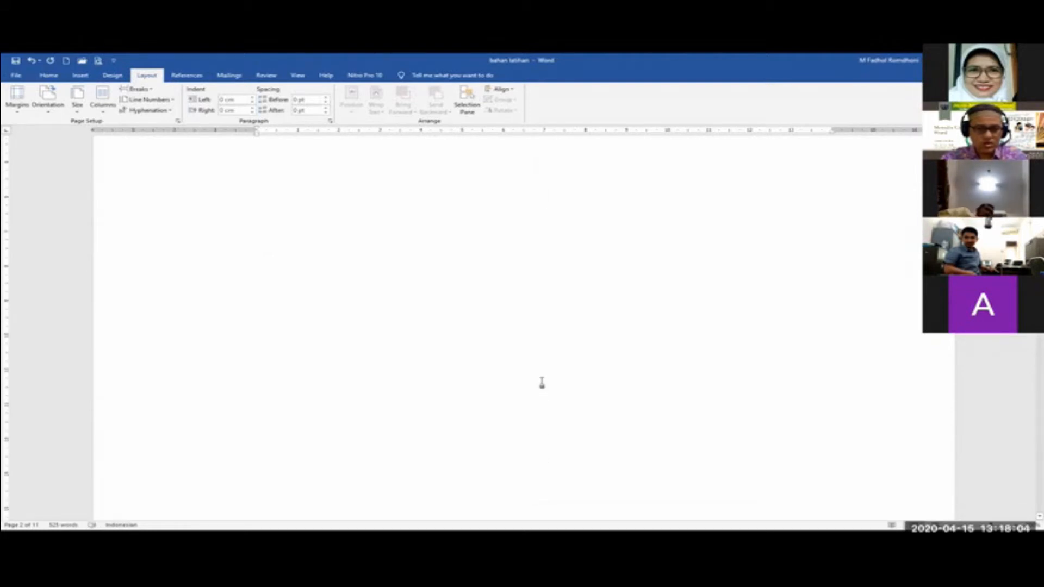
scroll(543, 381, "down", 8)
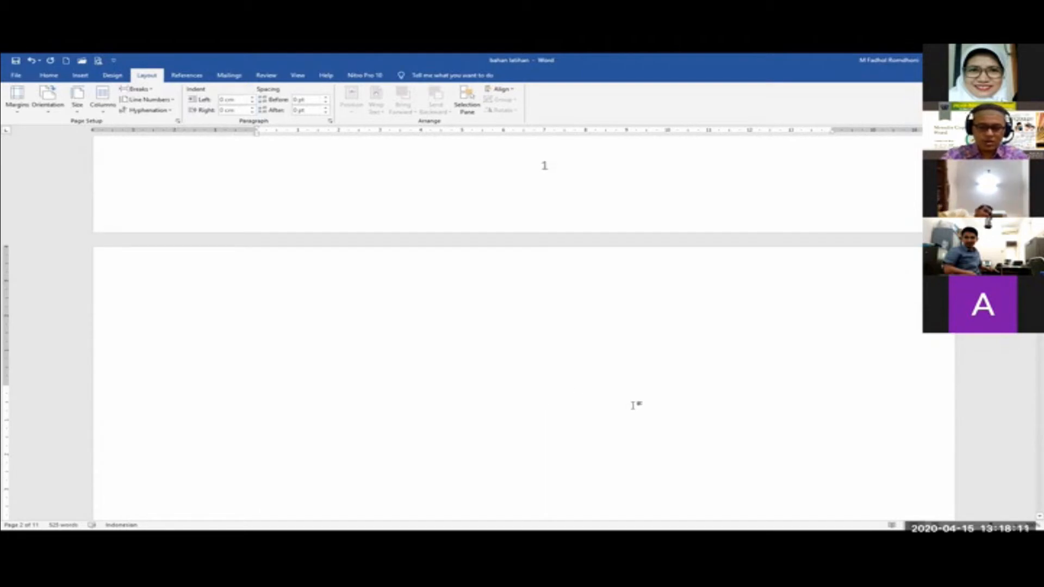
key("Delete")
key("ctrl+z")
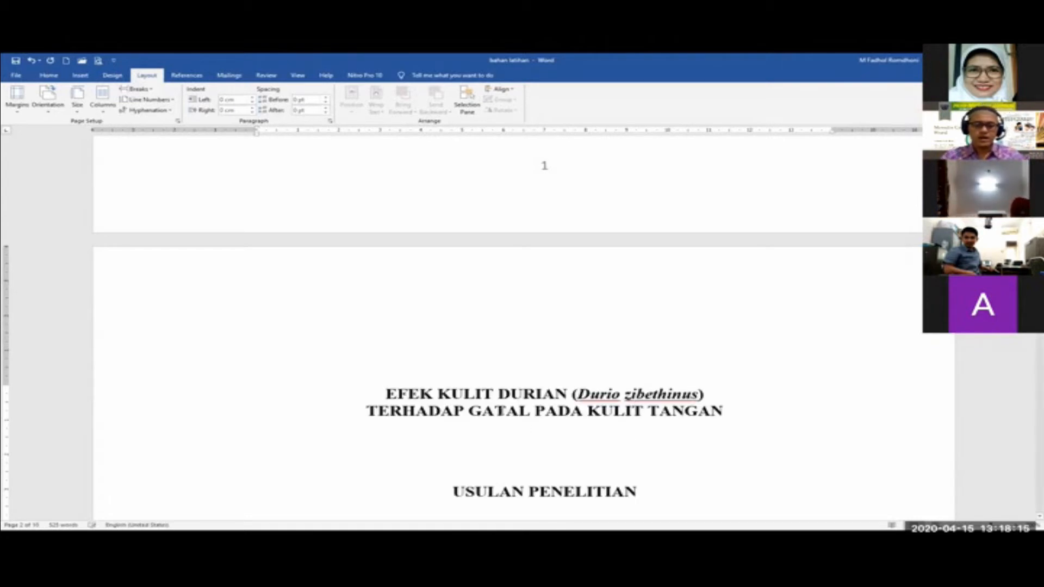
- Examine where the cover page ends and the second page begins around the new section break
scroll(503, 411, "down", 3)
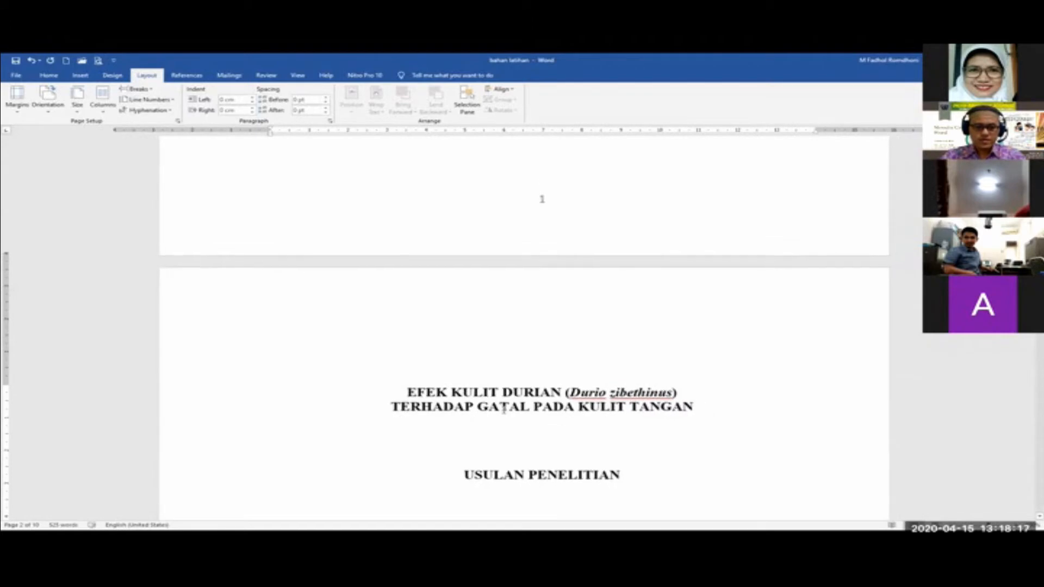
left_click(541, 145)
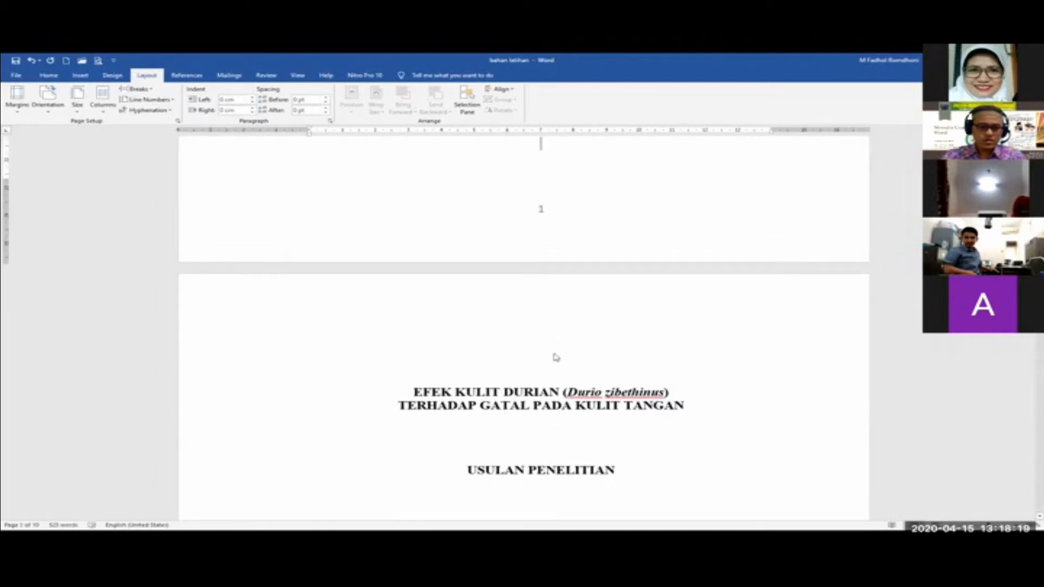
left_click(459, 376)
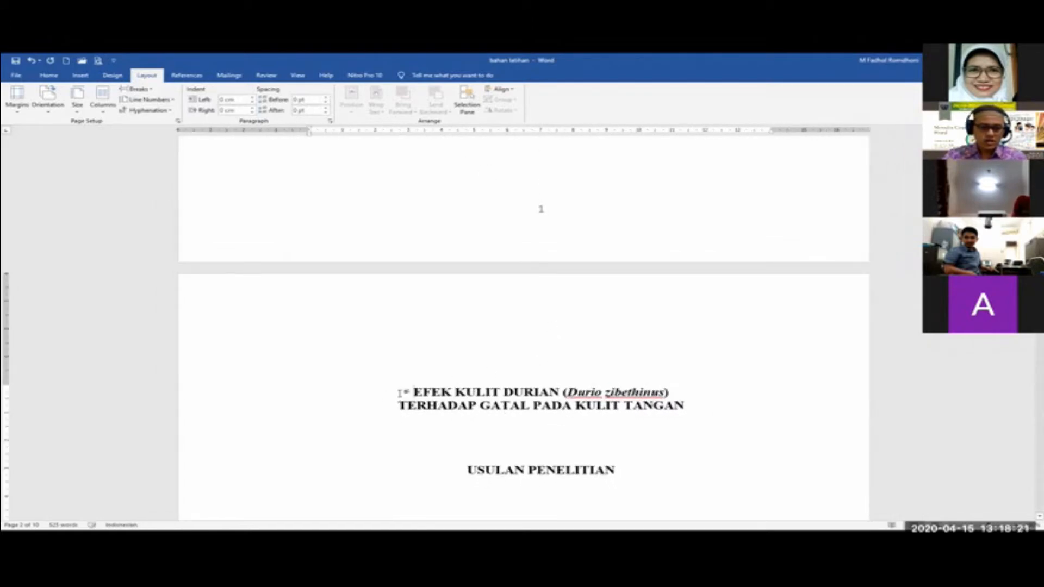
scroll(466, 347, "down", 10)
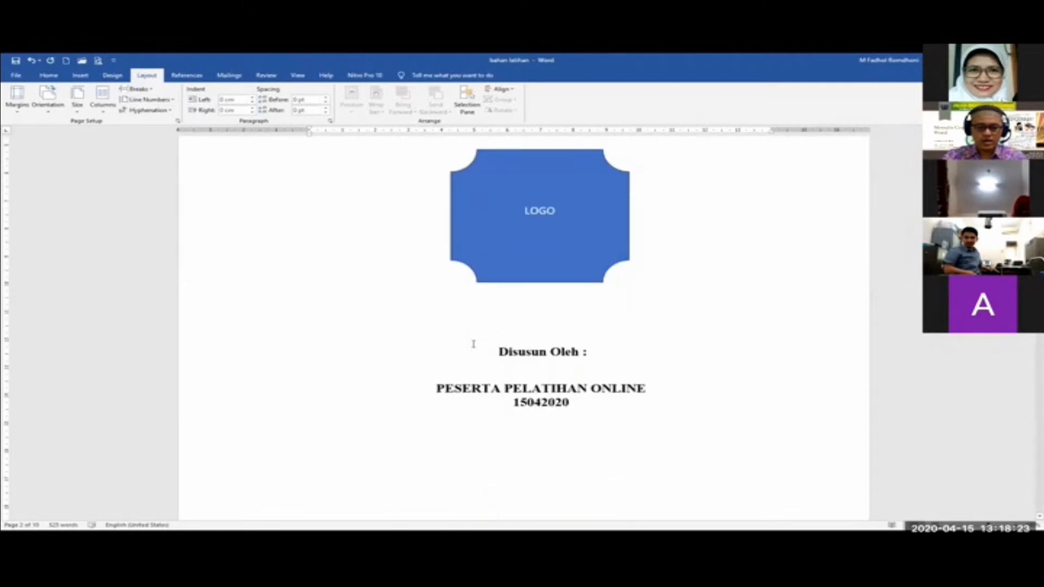
scroll(474, 345, "up", 10)
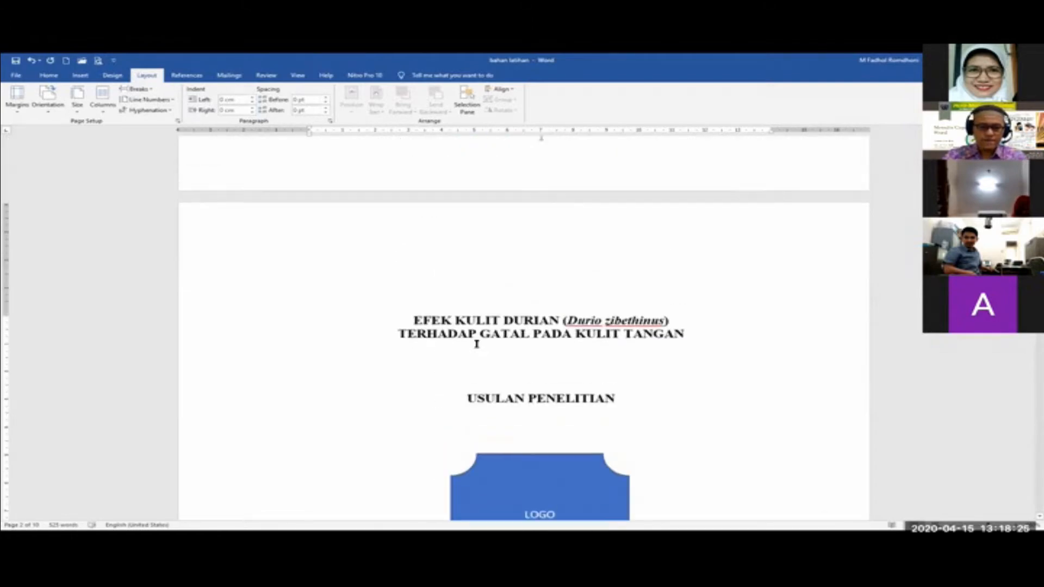
scroll(477, 348, "up", 1)
scroll(543, 283, "up", 8)
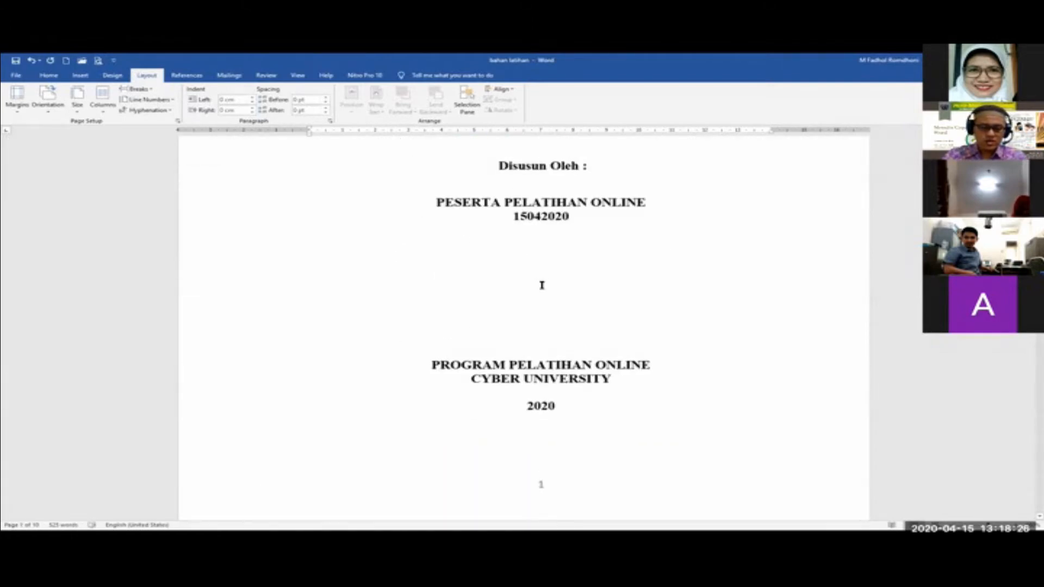
scroll(440, 353, "down", 1)
scroll(450, 395, "down", 7)
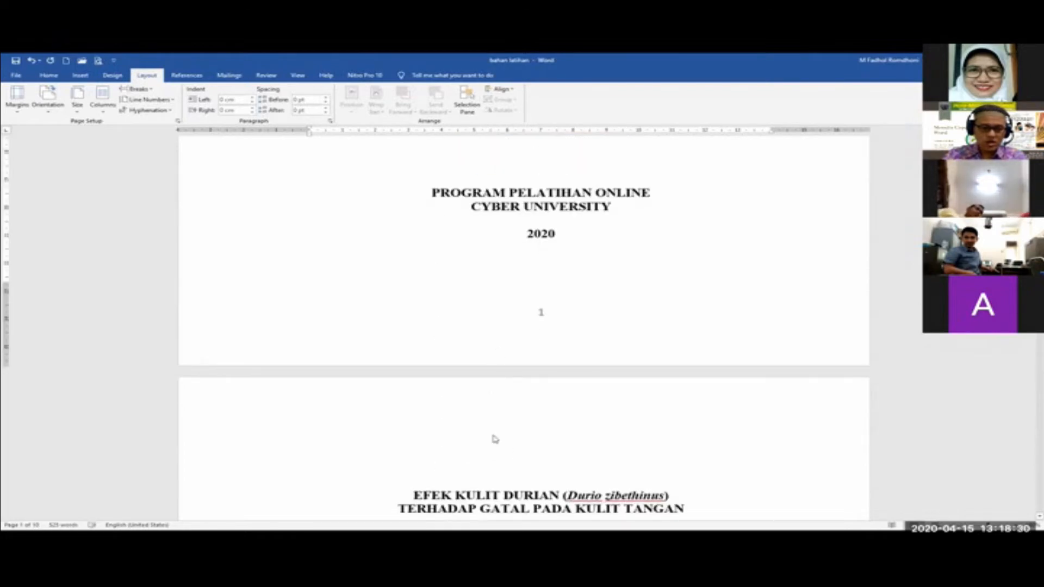
- Open the footer of section 2 on the second page for editing and unlink it from the previous section
left_click(497, 466)
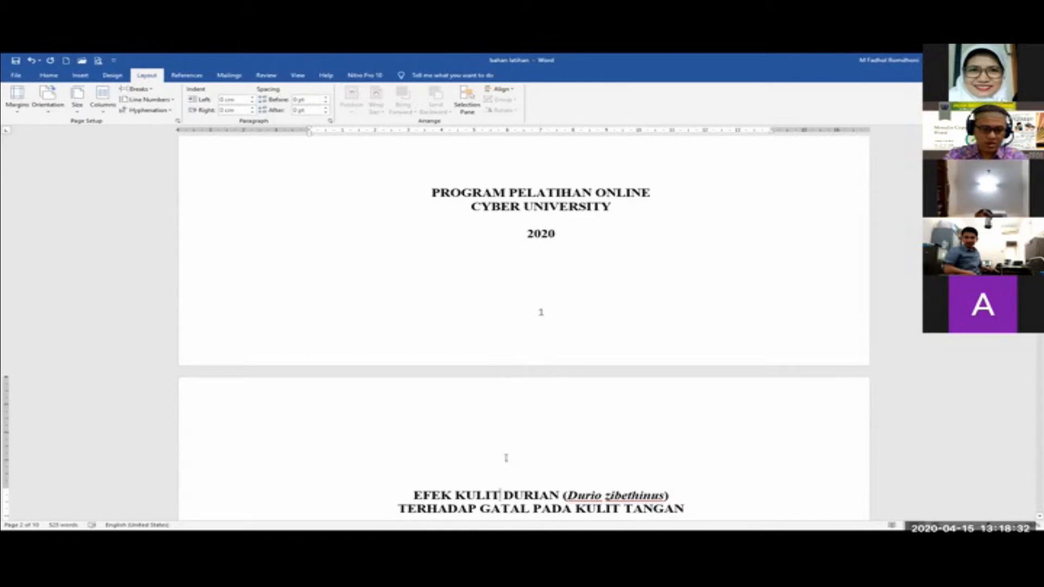
scroll(507, 457, "down", 5)
scroll(507, 456, "down", 7)
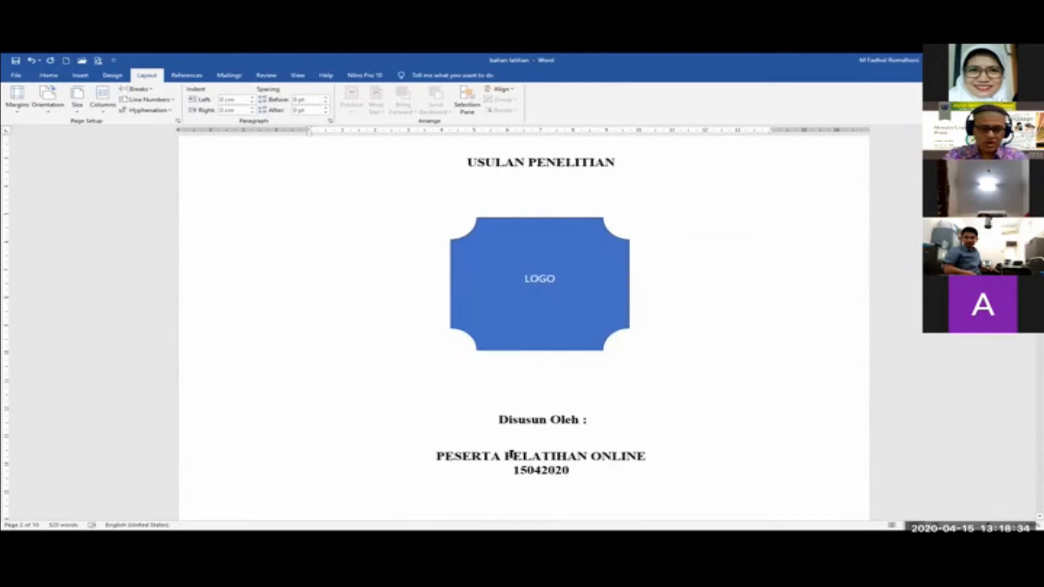
scroll(517, 460, "down", 1)
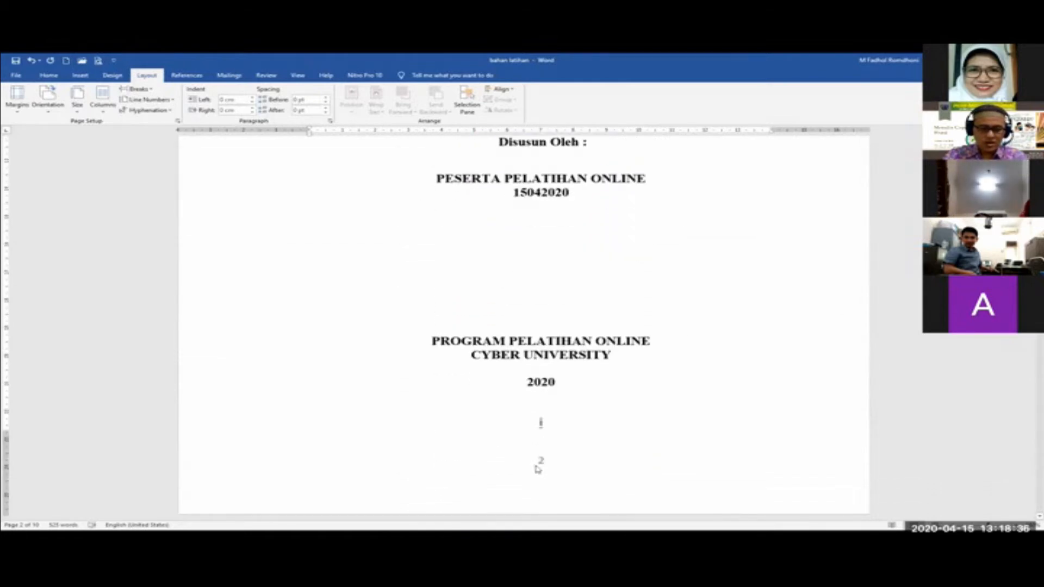
scroll(543, 466, "down", 3)
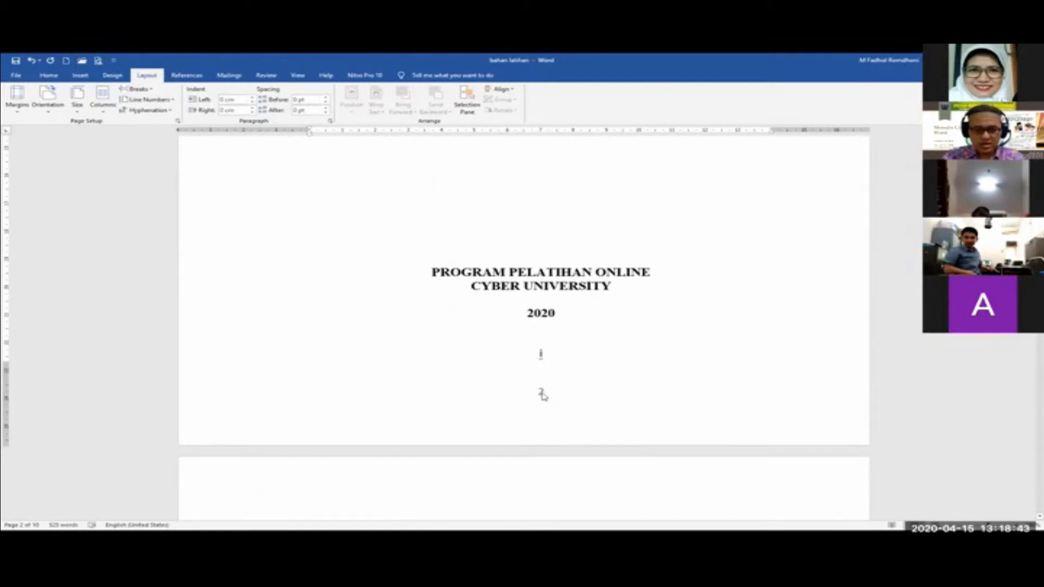
double_click(542, 394)
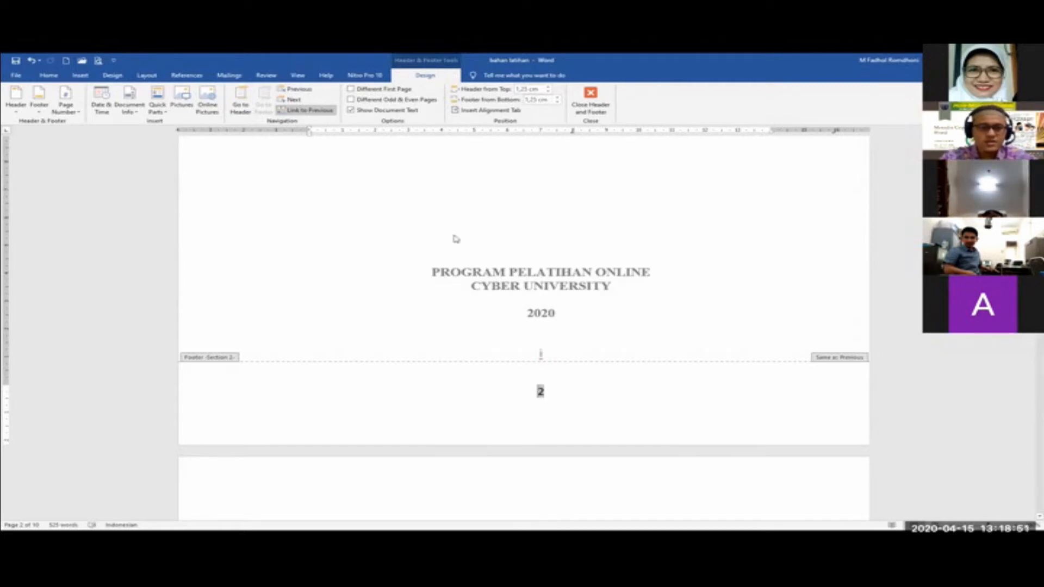
left_click(300, 112)
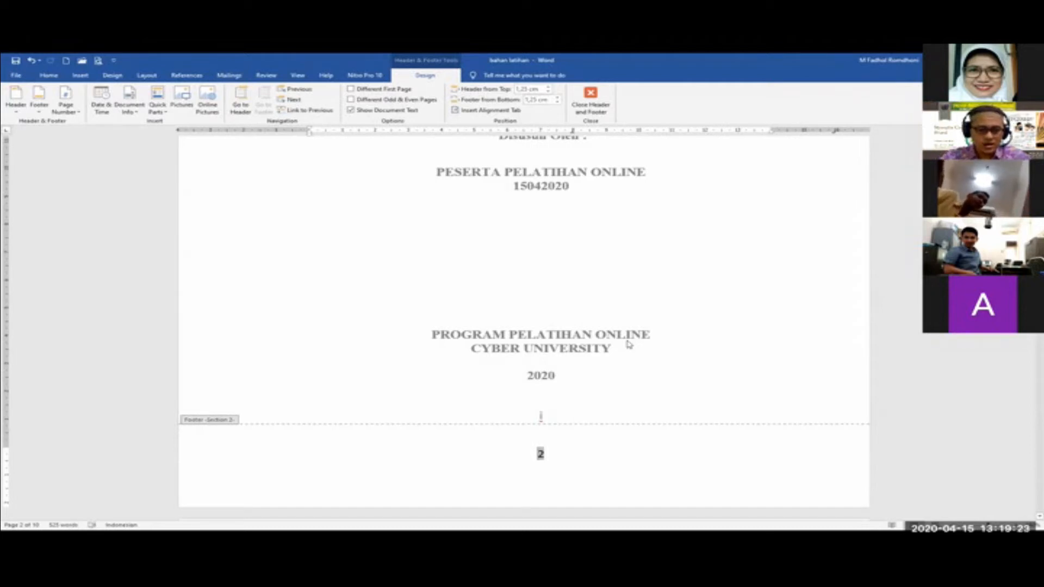
- Delete the page number from the section 1 footer on the cover page
scroll(629, 344, "up", 10)
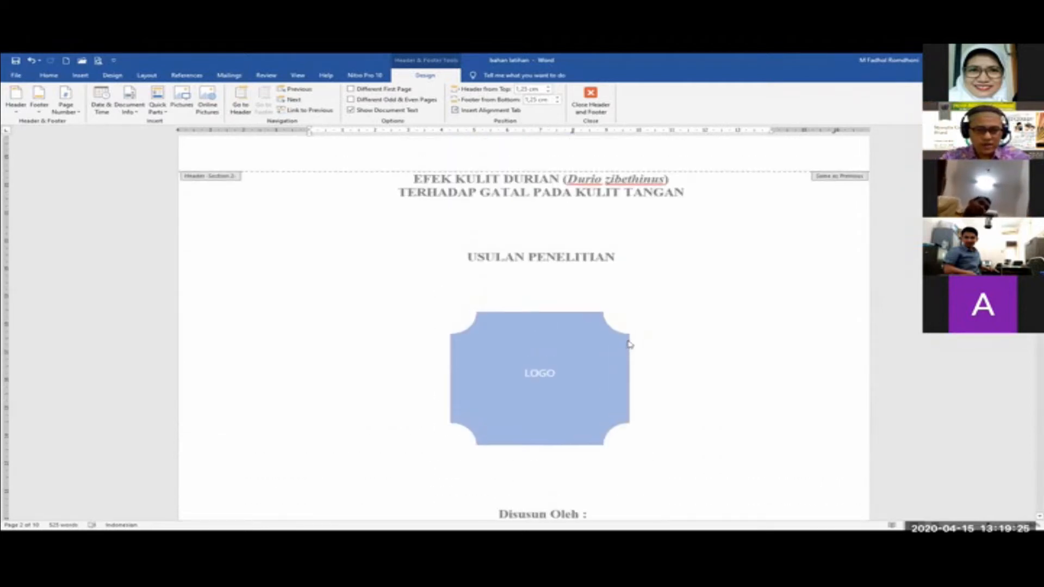
scroll(629, 343, "up", 3)
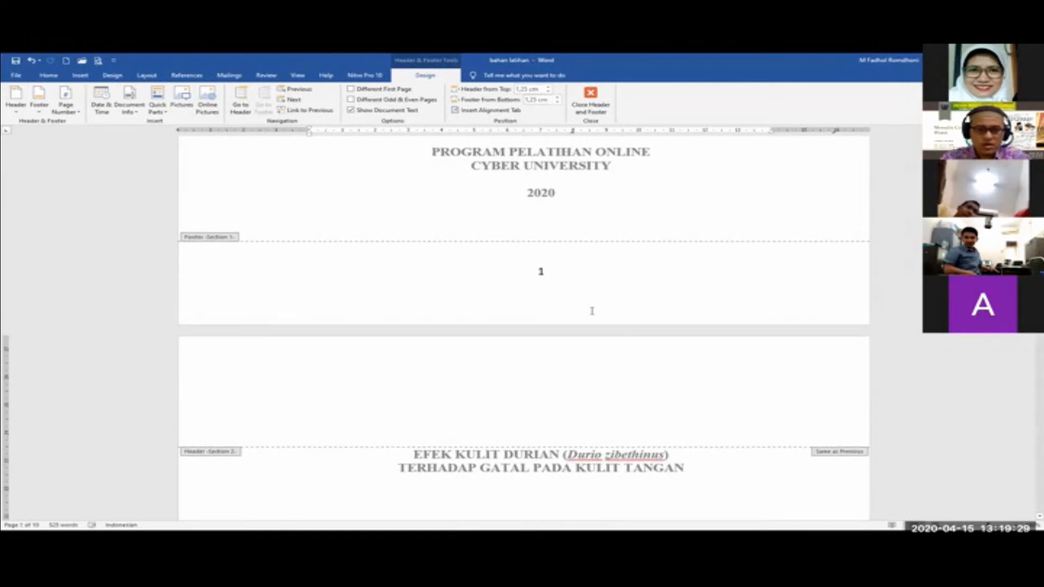
left_click(543, 273)
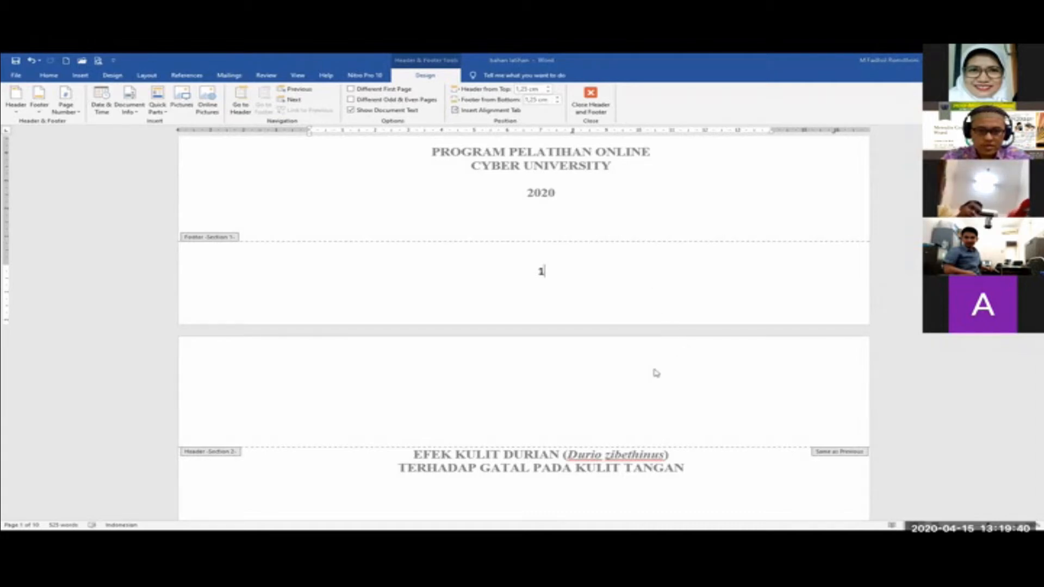
double_click(551, 271)
key("Delete")
- Compare the footers of the cover page and the second page to check the page number on each
scroll(571, 305, "down", 15)
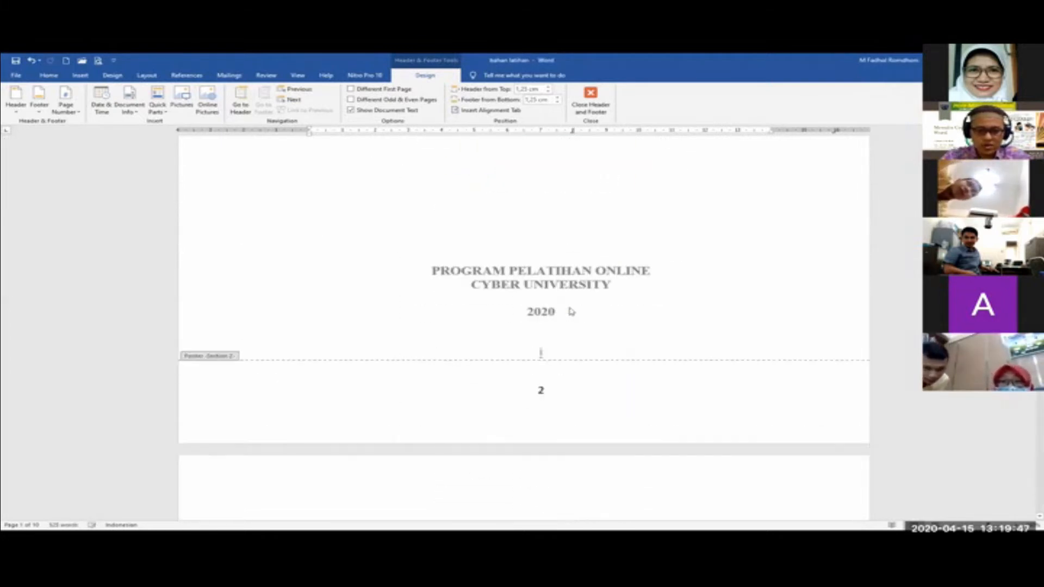
left_click(543, 352)
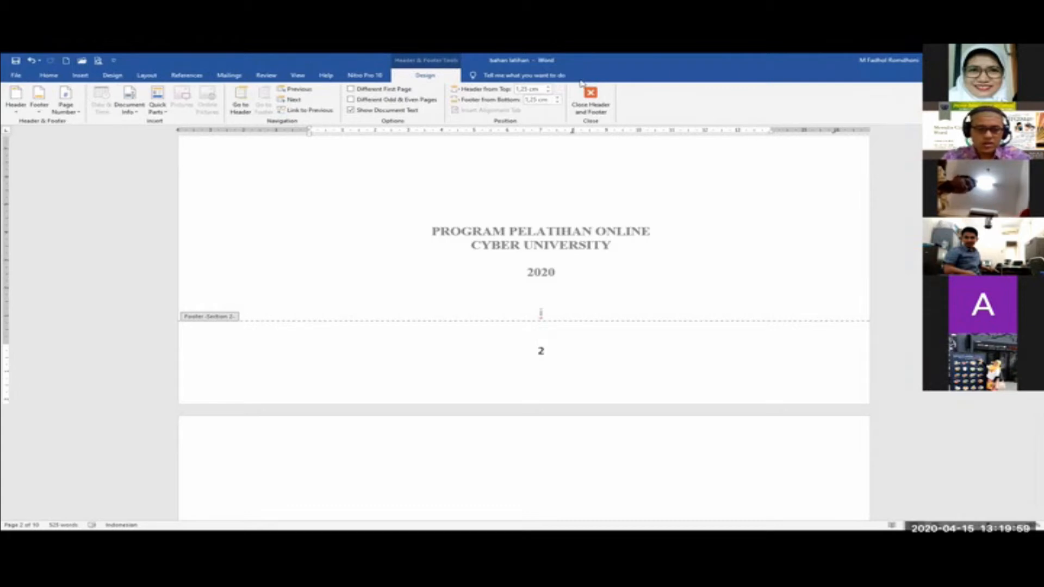
scroll(567, 378, "up", 6)
scroll(571, 374, "up", 15)
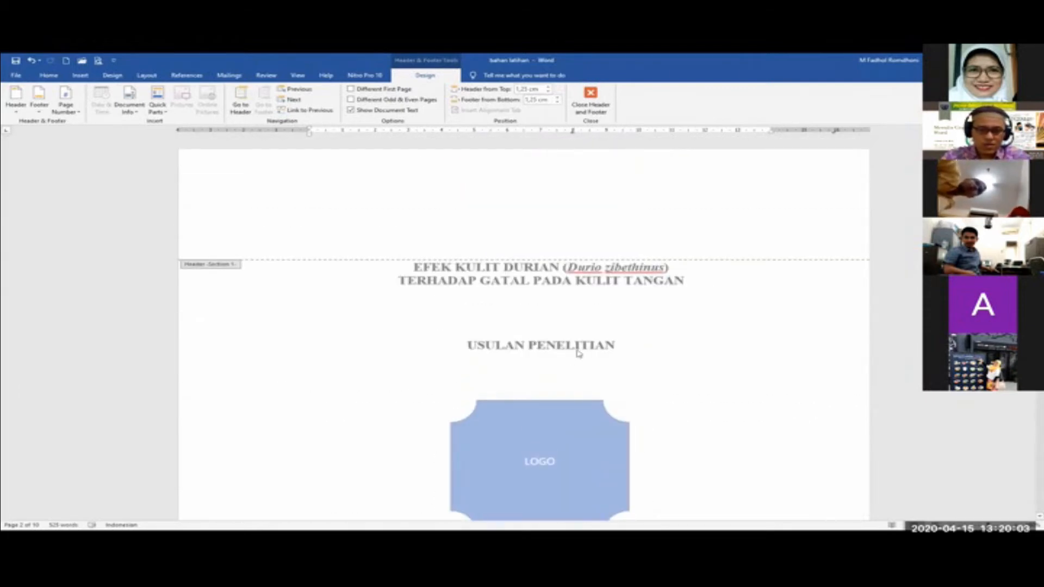
scroll(633, 340, "down", 3)
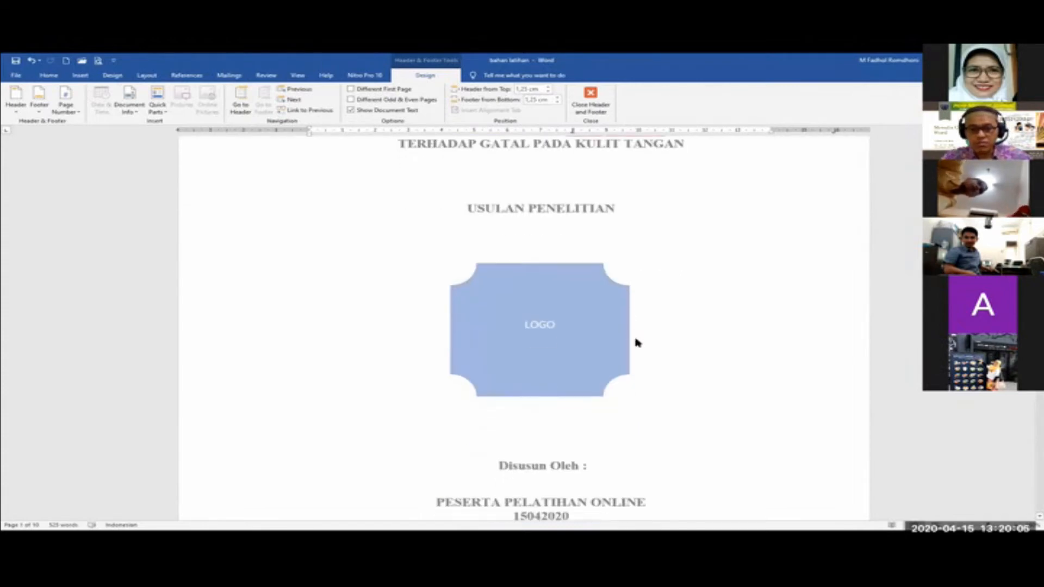
scroll(636, 343, "down", 2)
scroll(637, 344, "down", 8)
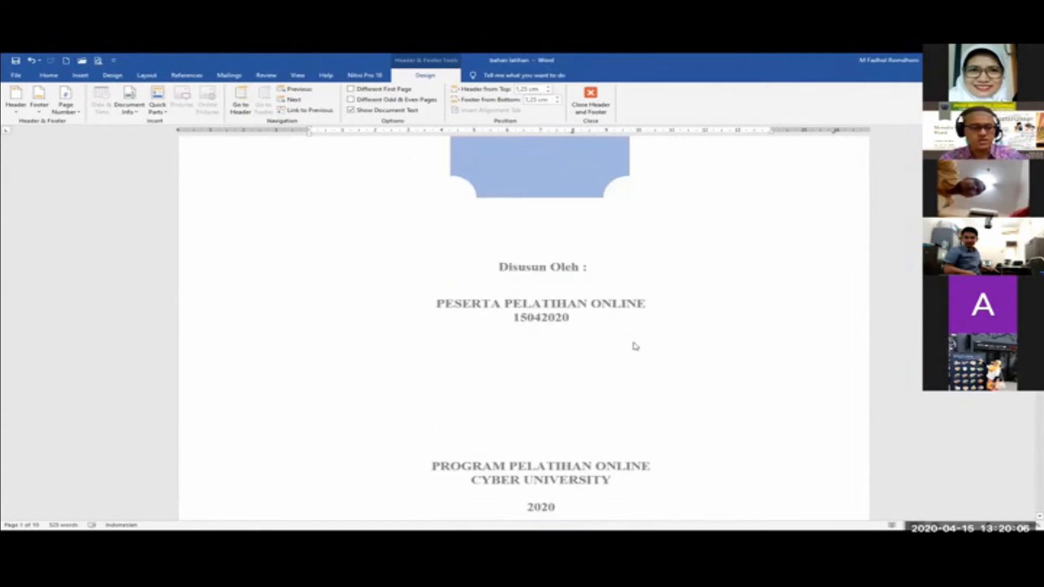
scroll(633, 345, "down", 9)
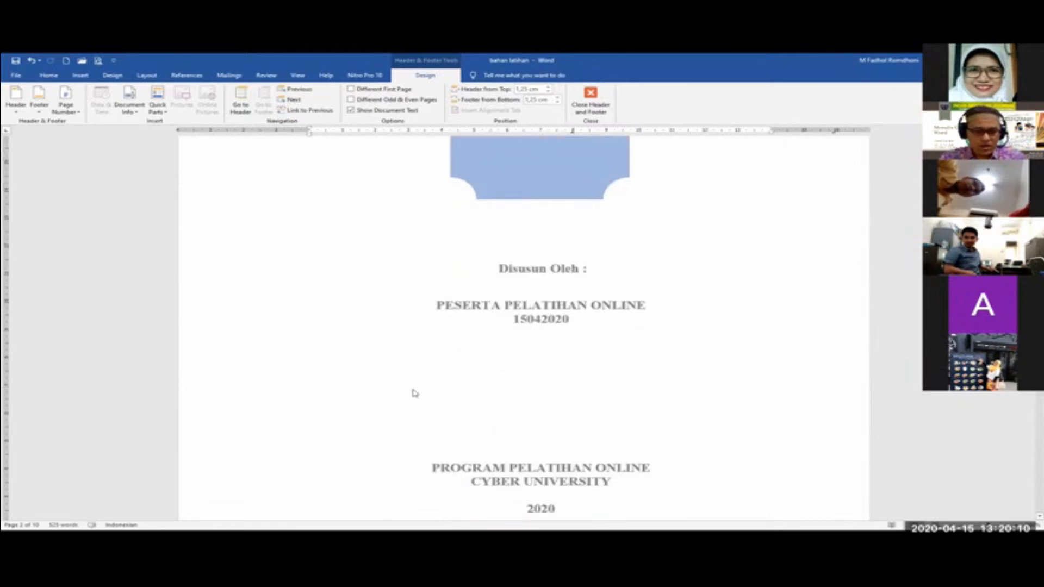
scroll(484, 396, "down", 3)
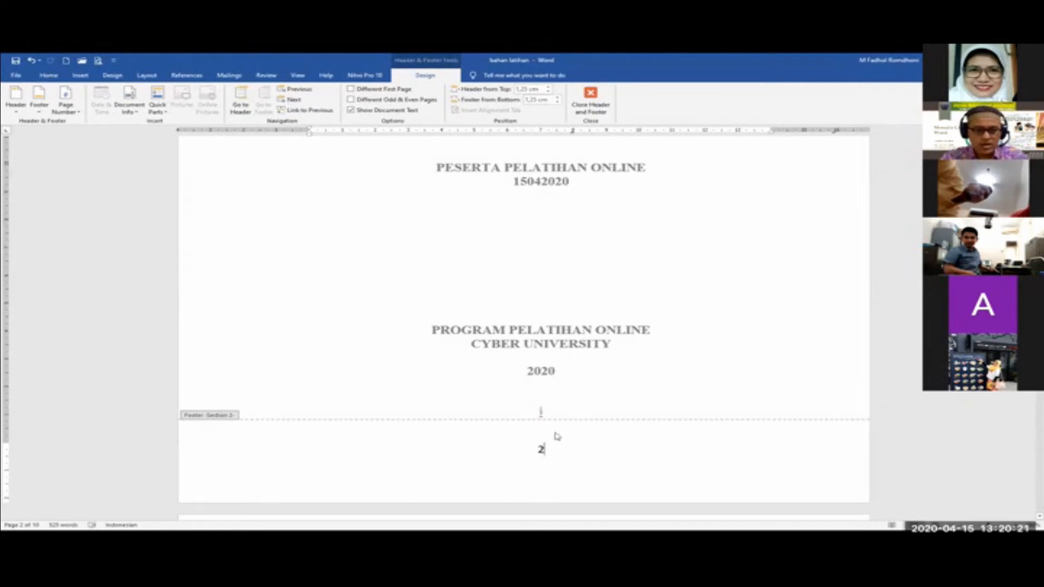
- Format the section 2 page numbers as lowercase roman numerals (i, ii, iii, ...) and start them at i
scroll(546, 410, "down", 1)
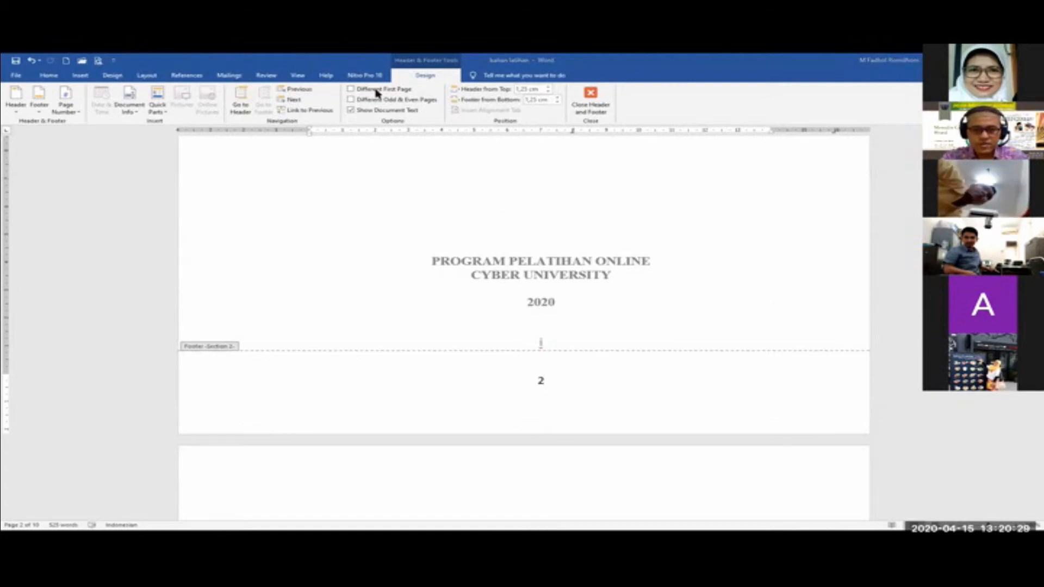
left_click(76, 112)
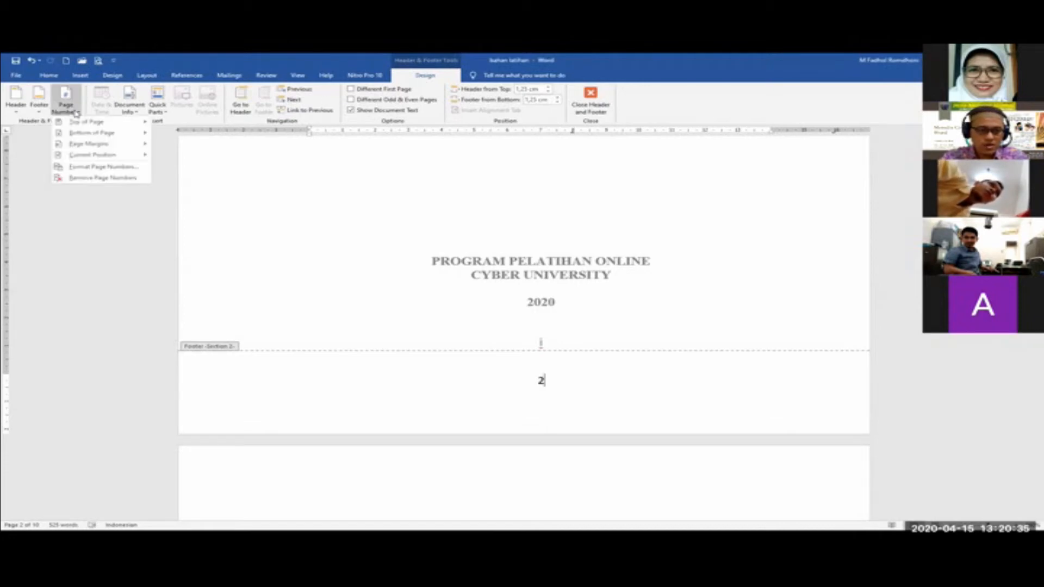
left_click(109, 168)
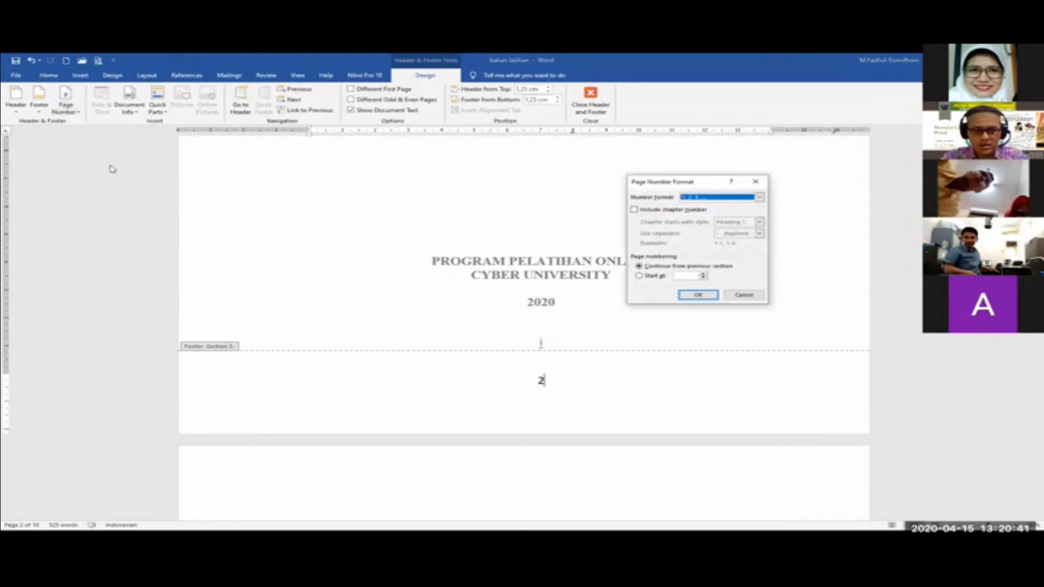
left_click(710, 198)
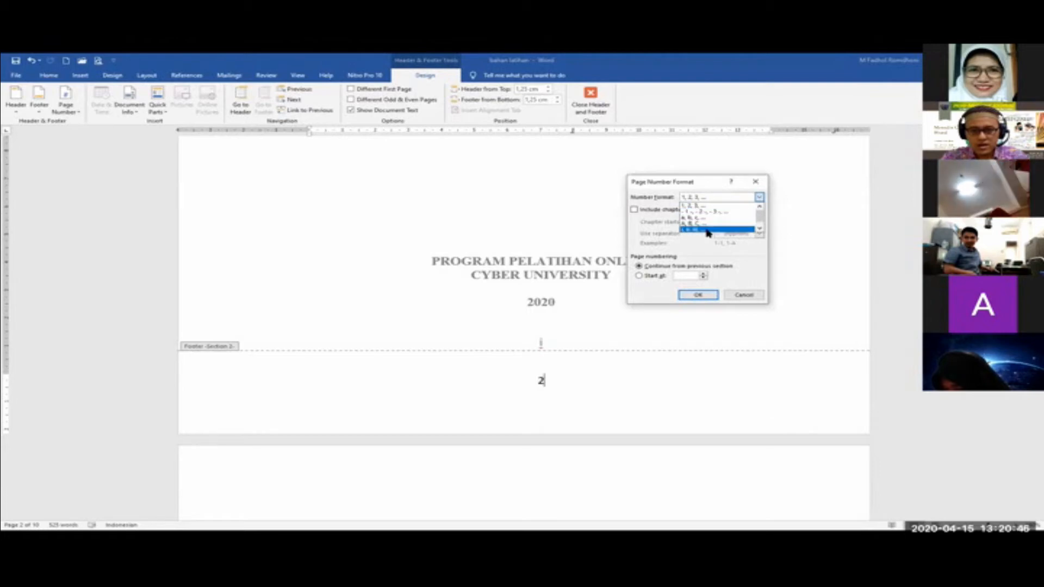
scroll(707, 231, "down", 1)
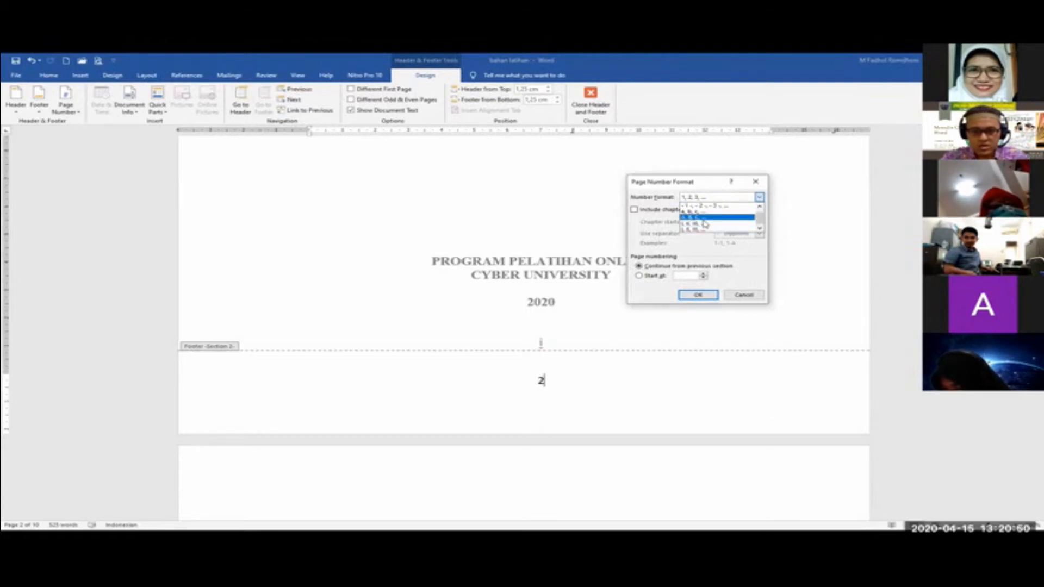
left_click(710, 224)
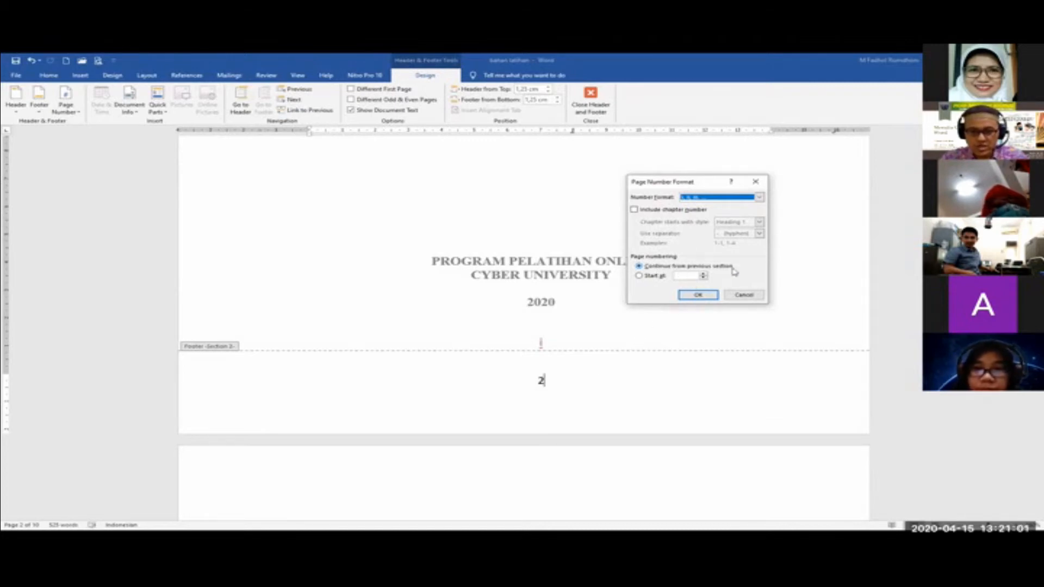
left_click(640, 276)
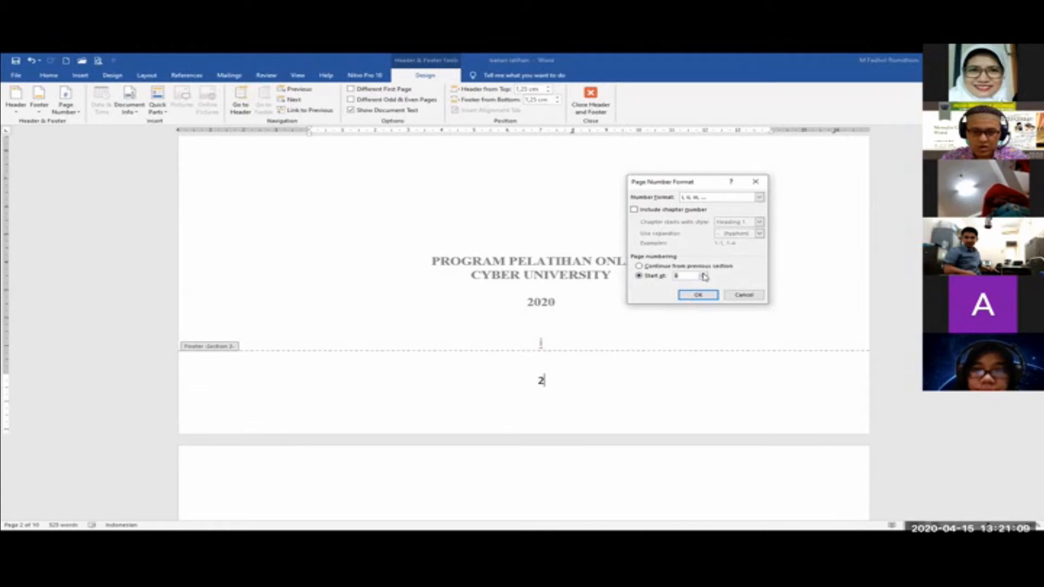
left_click(704, 279)
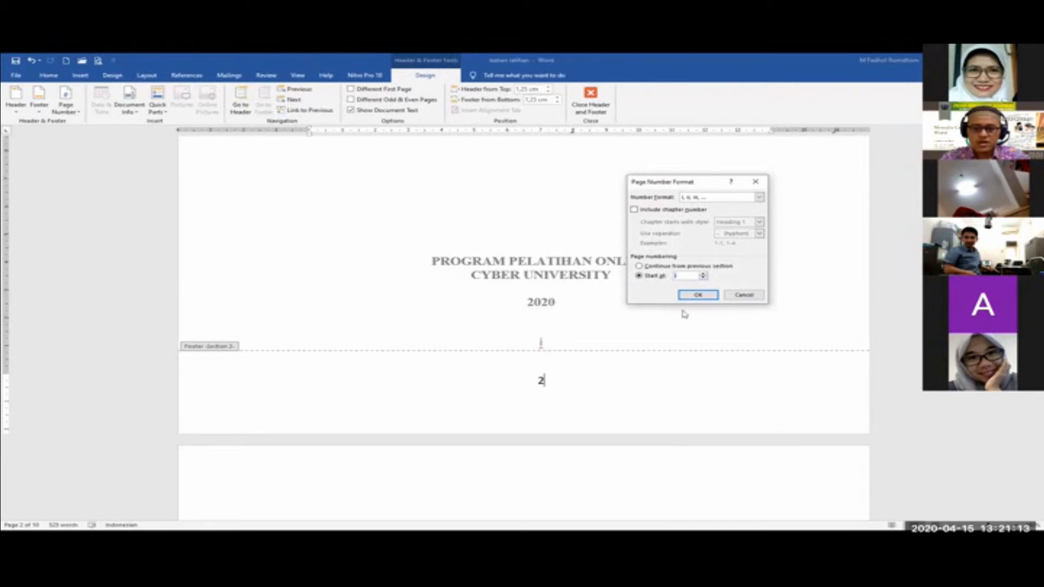
left_click(699, 296)
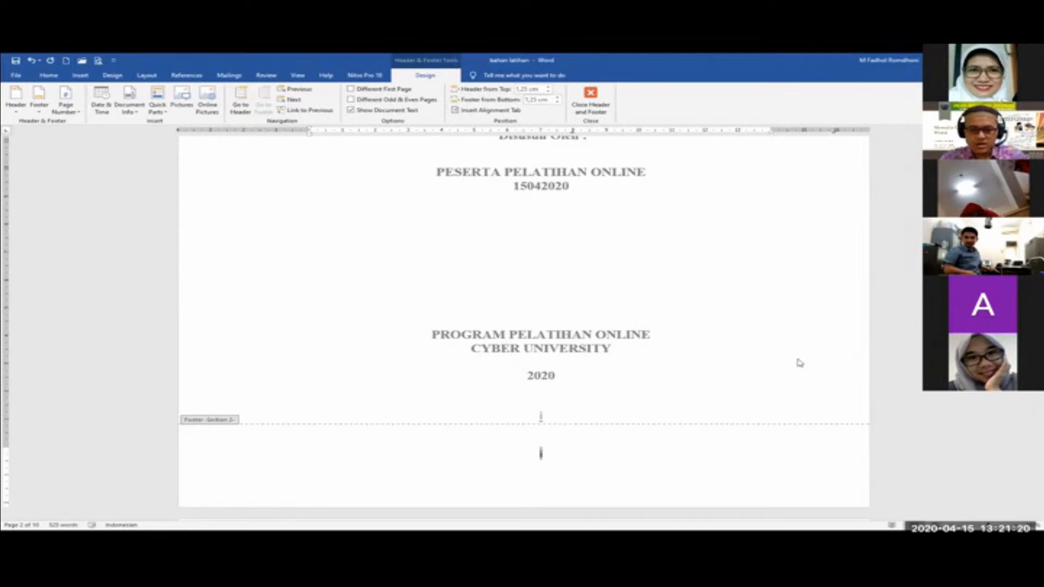
- Close the footer and delete the stray i typed in the body text below 2020 on the second page
scroll(557, 420, "down", 1)
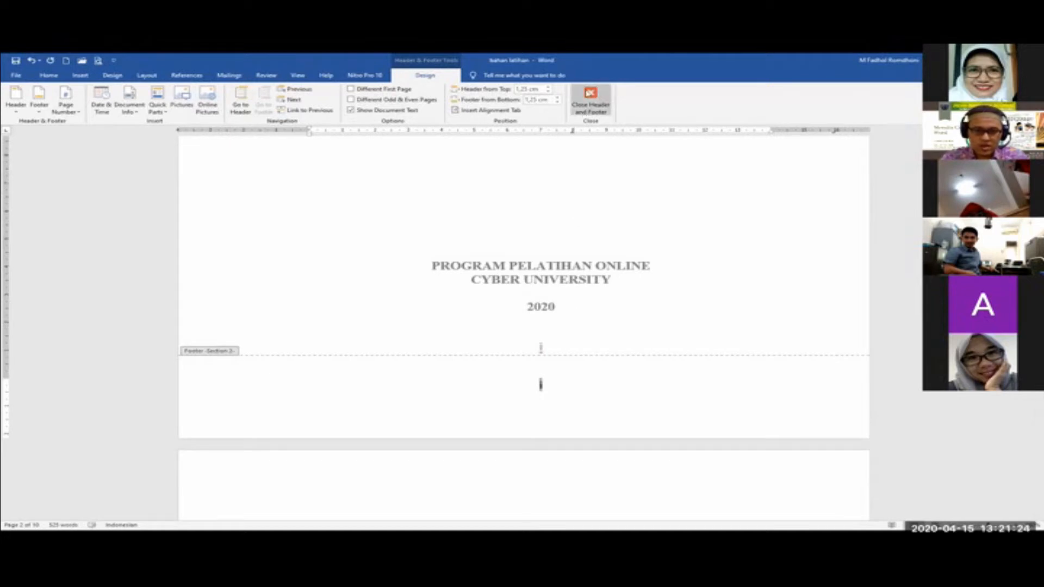
left_click(598, 92)
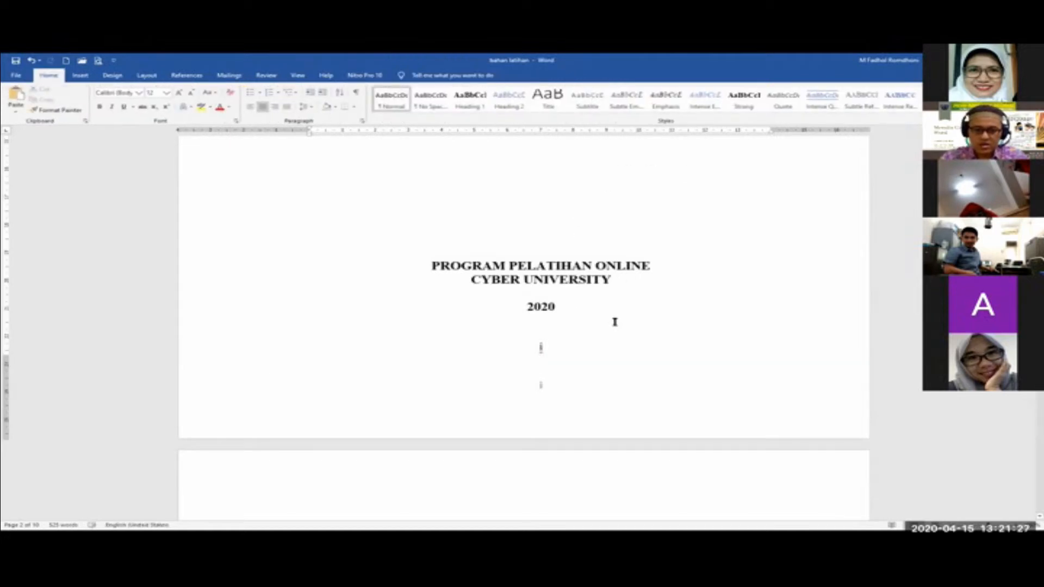
key("ctrl+z")
scroll(563, 337, "down", 2)
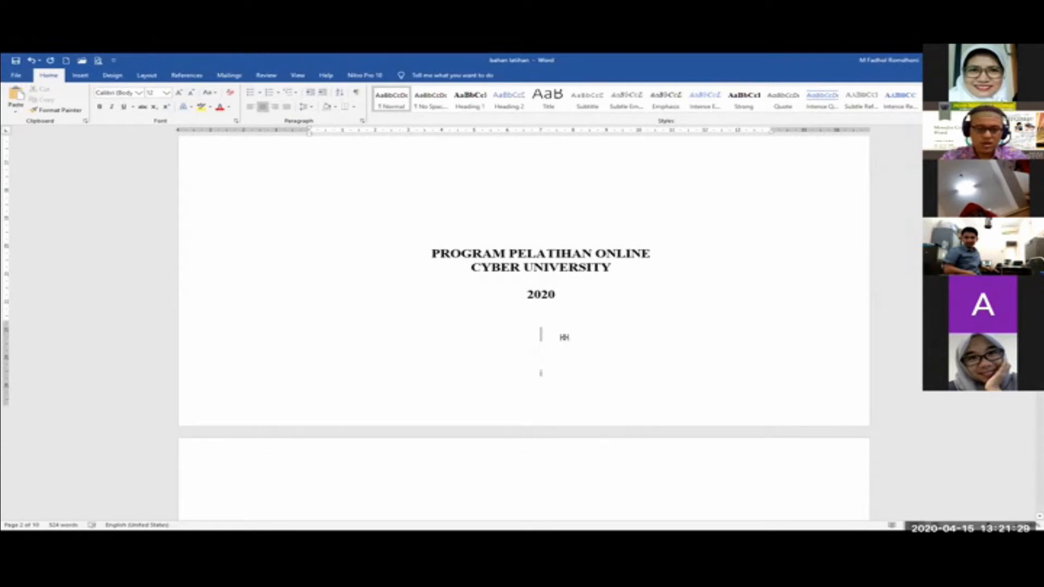
- Check the page numbers from the cover page through the front pages to the first page of BAB I
scroll(564, 317, "up", 5)
scroll(564, 319, "up", 3)
scroll(569, 319, "down", 7)
scroll(582, 337, "up", 5)
scroll(598, 348, "up", 4)
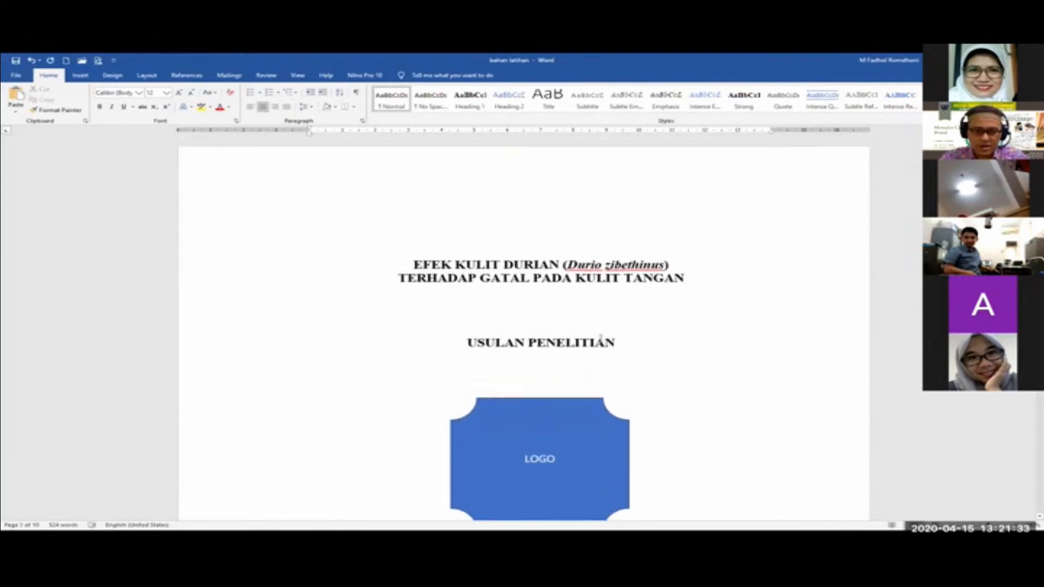
scroll(597, 327, "down", 8)
scroll(594, 340, "up", 8)
scroll(596, 336, "down", 7)
scroll(555, 427, "down", 10)
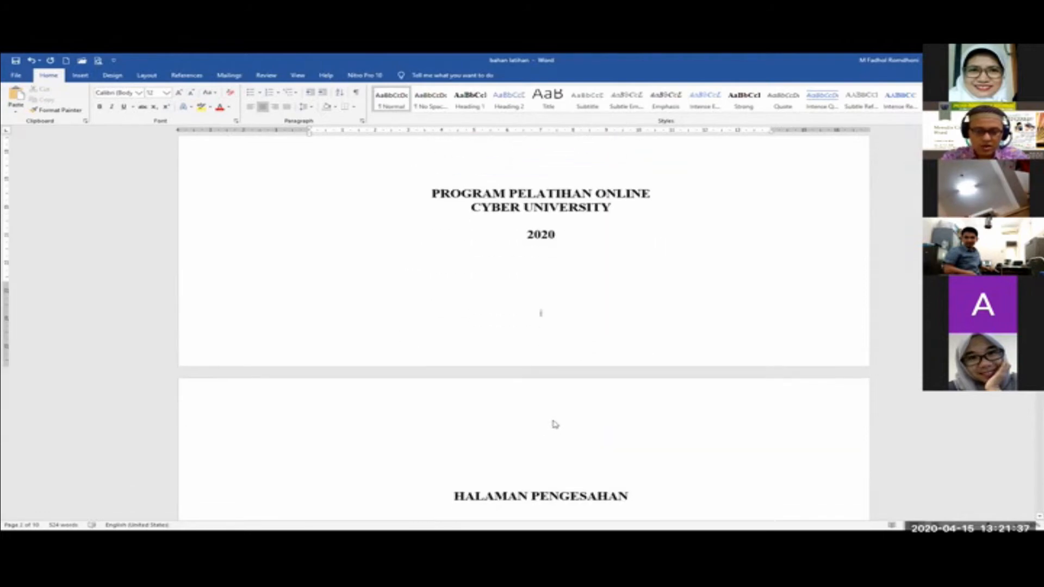
scroll(560, 415, "down", 10)
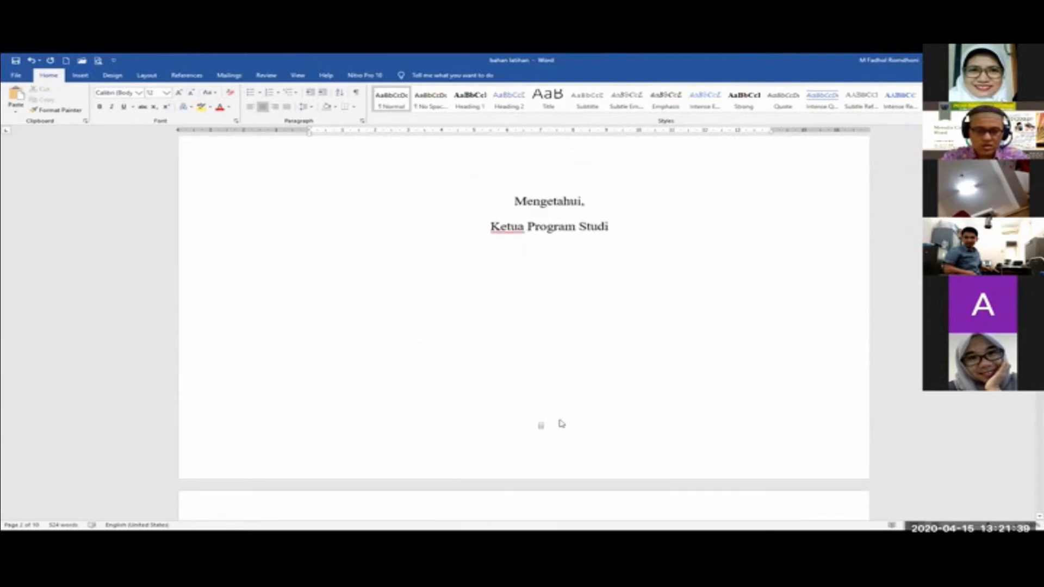
scroll(565, 415, "down", 12)
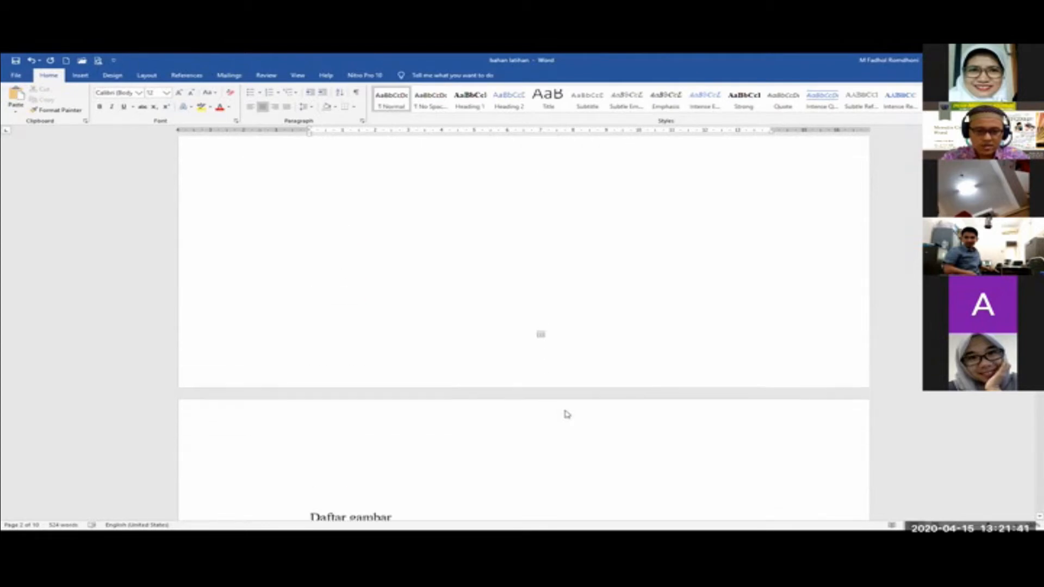
scroll(573, 405, "down", 12)
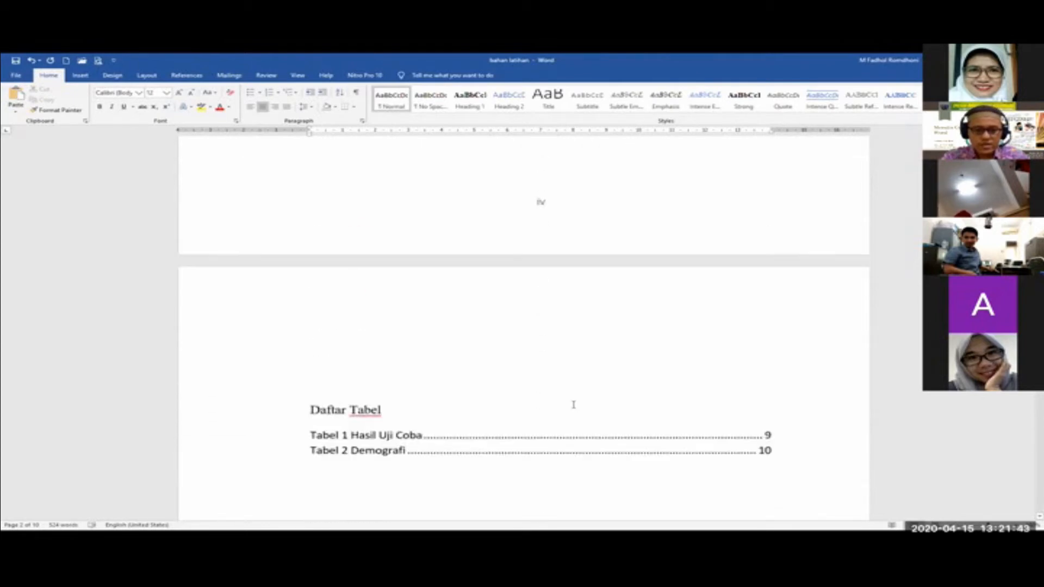
scroll(577, 404, "down", 15)
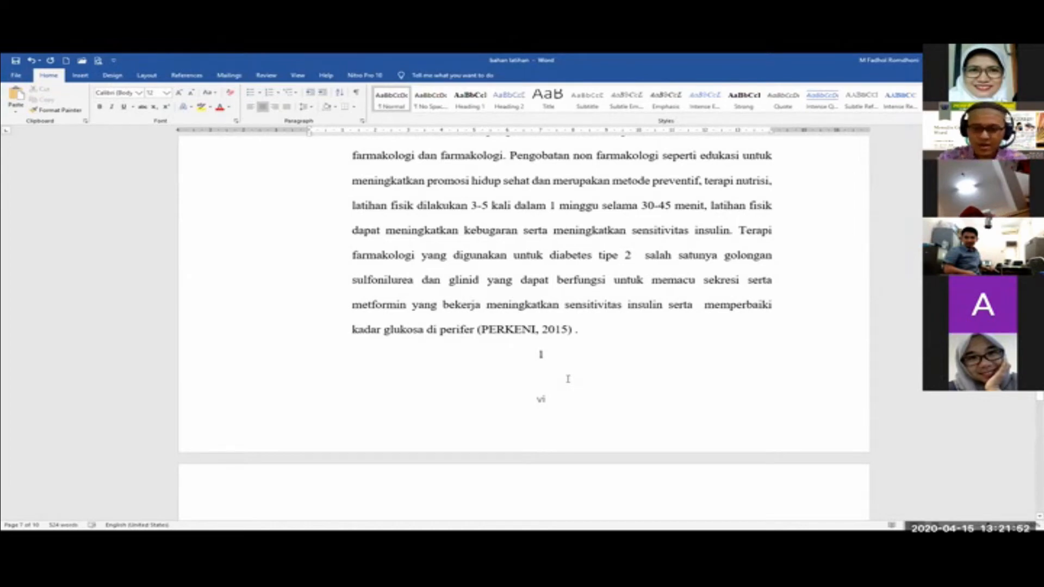
- Delete the blank lines above the BAB I PENDAHULUAN heading
scroll(567, 379, "up", 3)
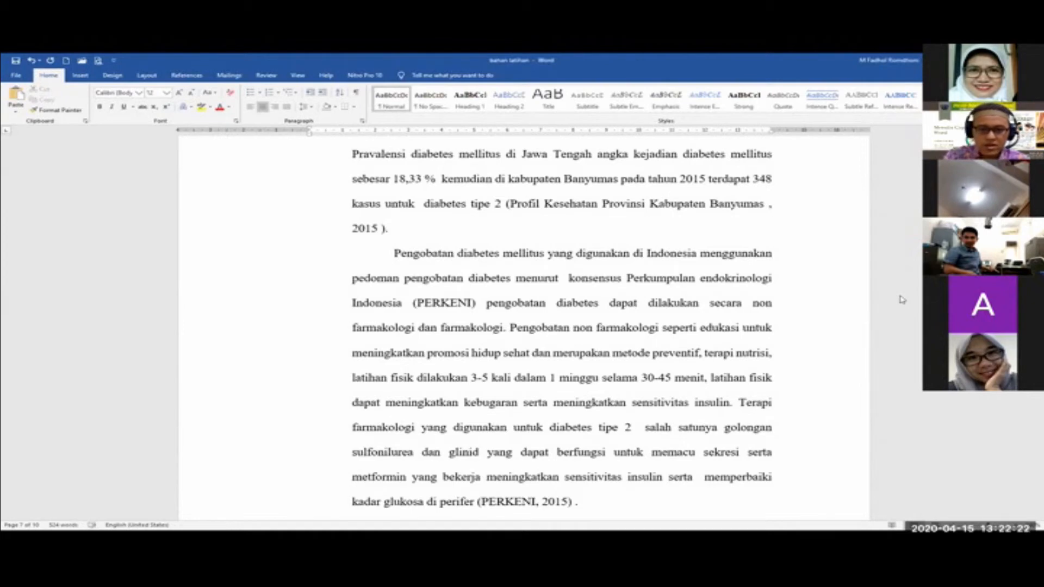
scroll(712, 369, "up", 5)
left_click(627, 311)
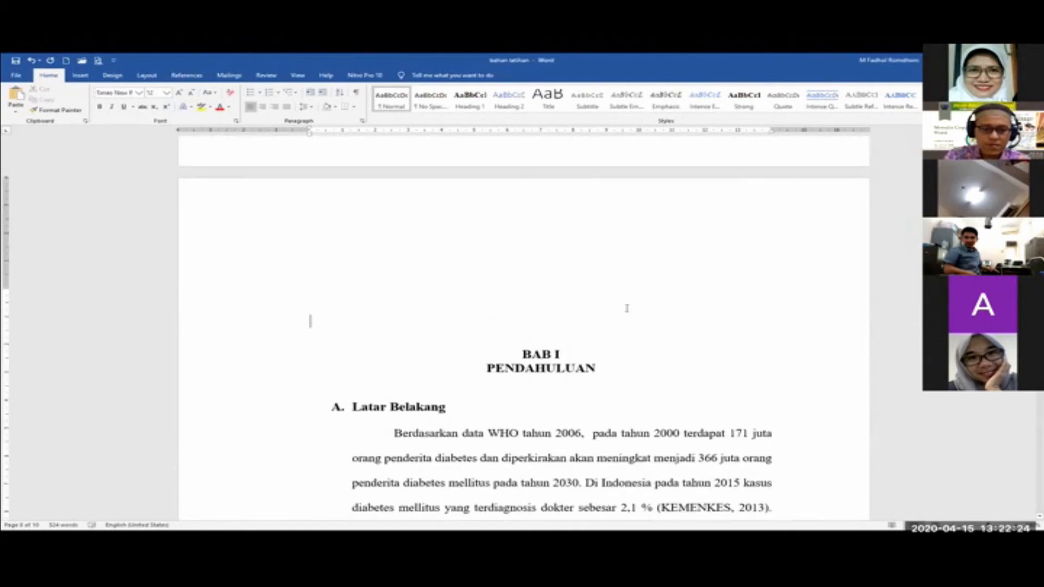
left_click(626, 288)
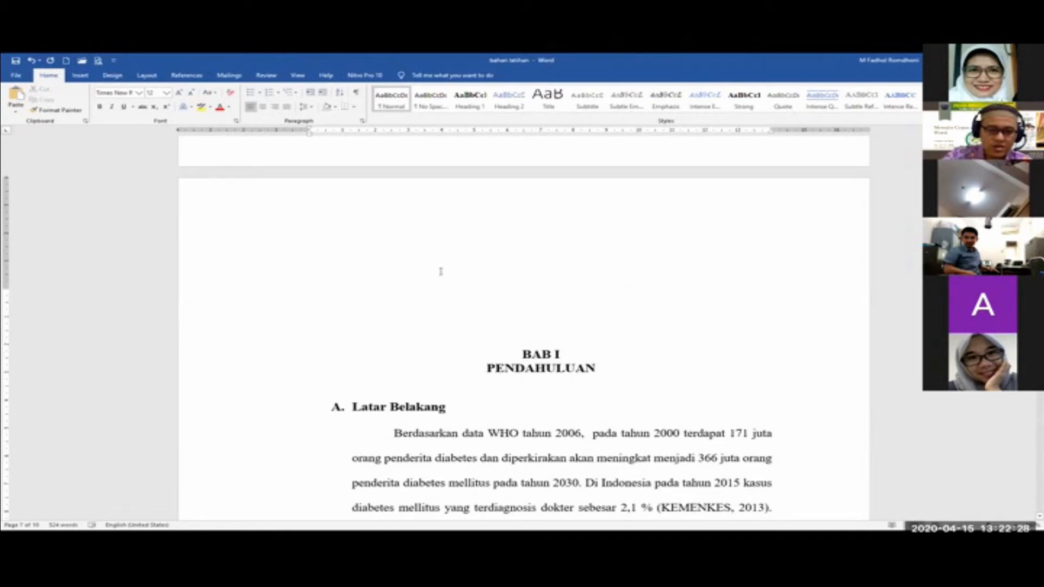
key("Delete")
key("Delete")
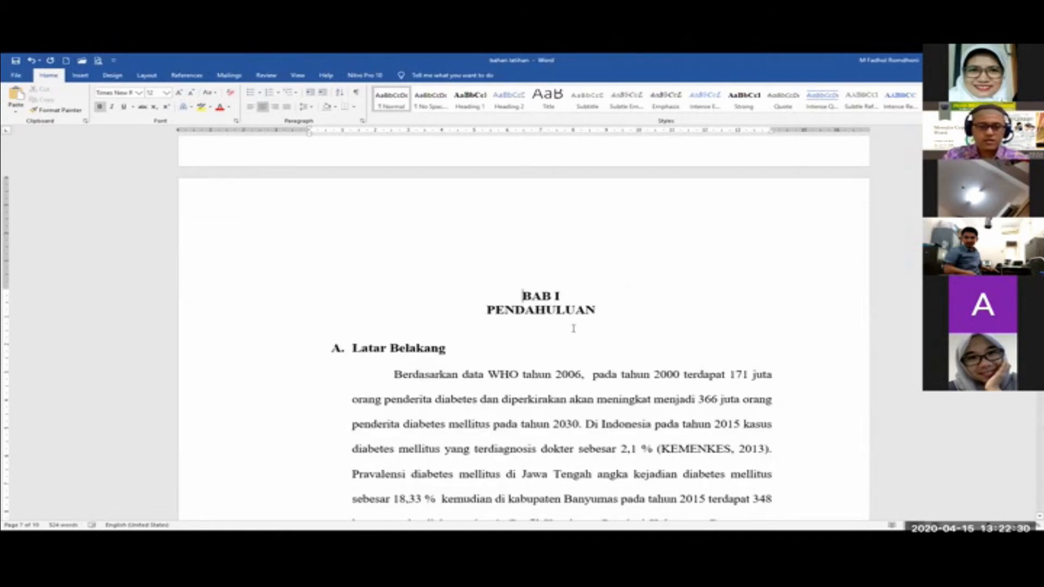
- Delete the manually typed 1 between the paragraph ending in (PERKENI, 2015) and the Kedelai paragraph on the BAB I page
scroll(573, 327, "up", 3)
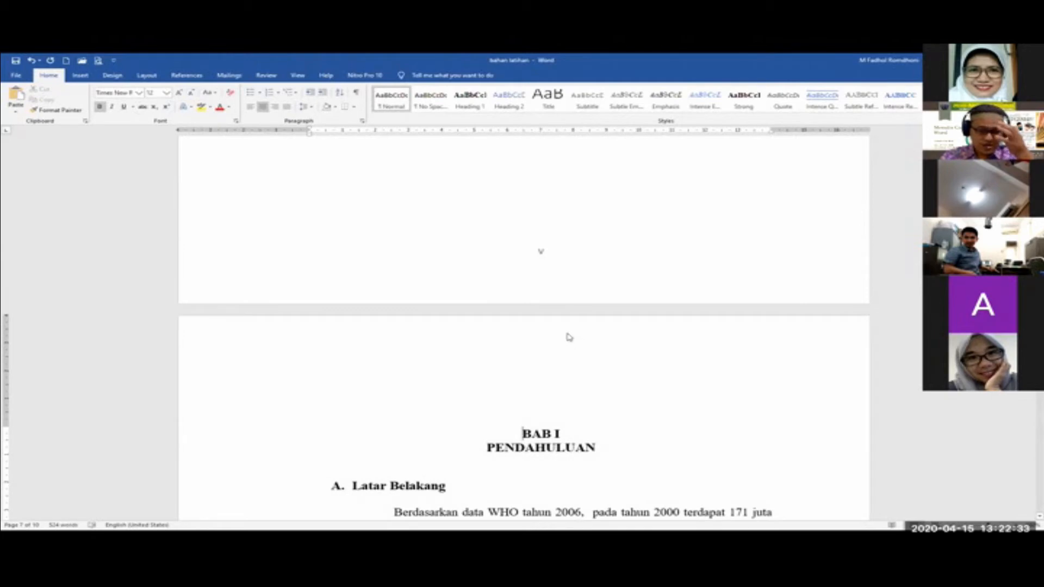
scroll(568, 335, "down", 1)
scroll(571, 327, "up", 5)
scroll(571, 328, "up", 3)
scroll(569, 332, "down", 3)
scroll(568, 332, "down", 3)
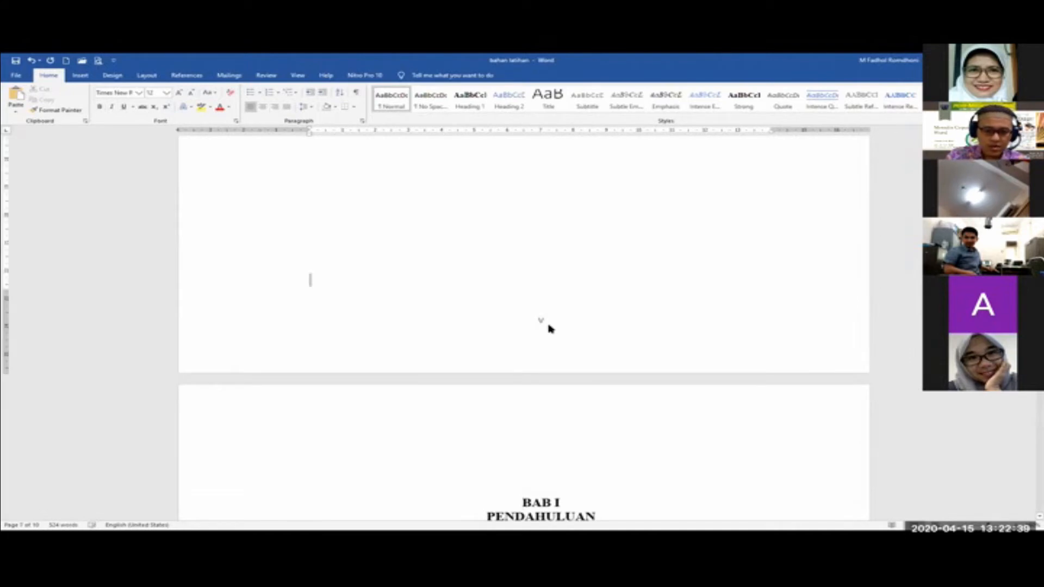
scroll(544, 329, "down", 10)
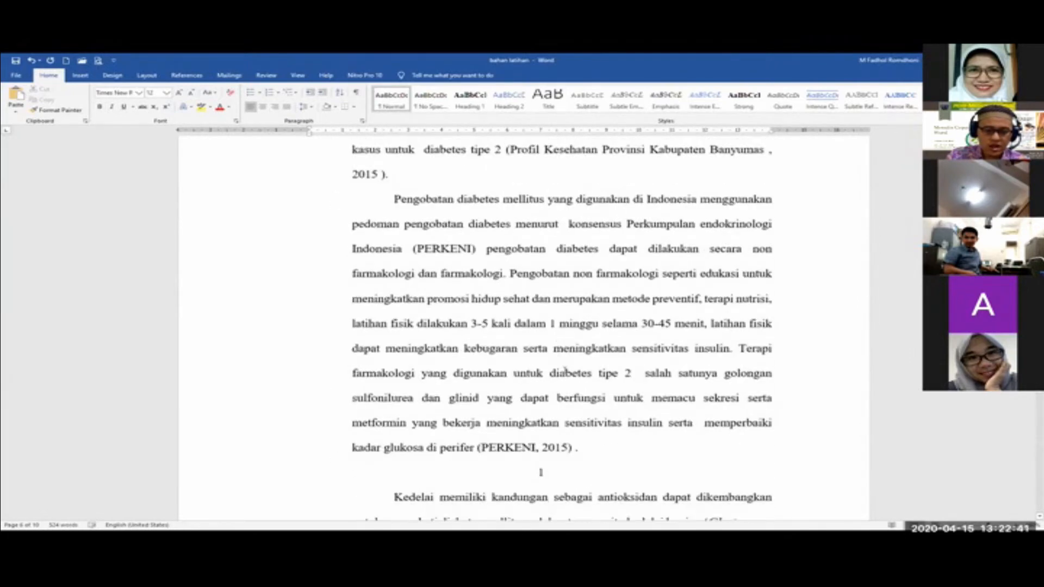
scroll(558, 355, "down", 3)
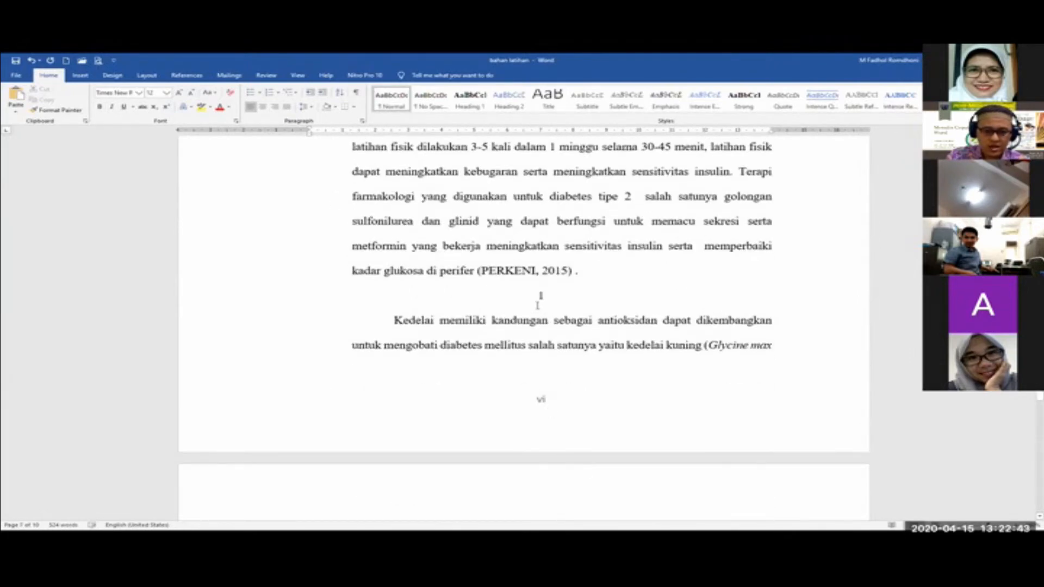
left_click_drag(553, 296, 520, 291)
key("Delete")
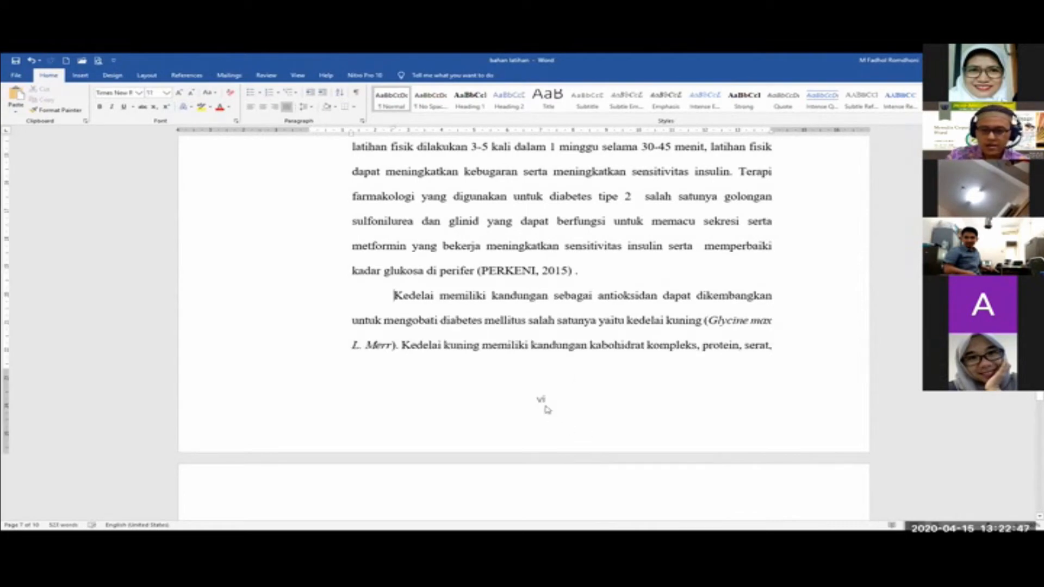
- Insert a Next Page section break at the end of the Daftar Tabel page, just before BAB I
scroll(547, 409, "up", 7)
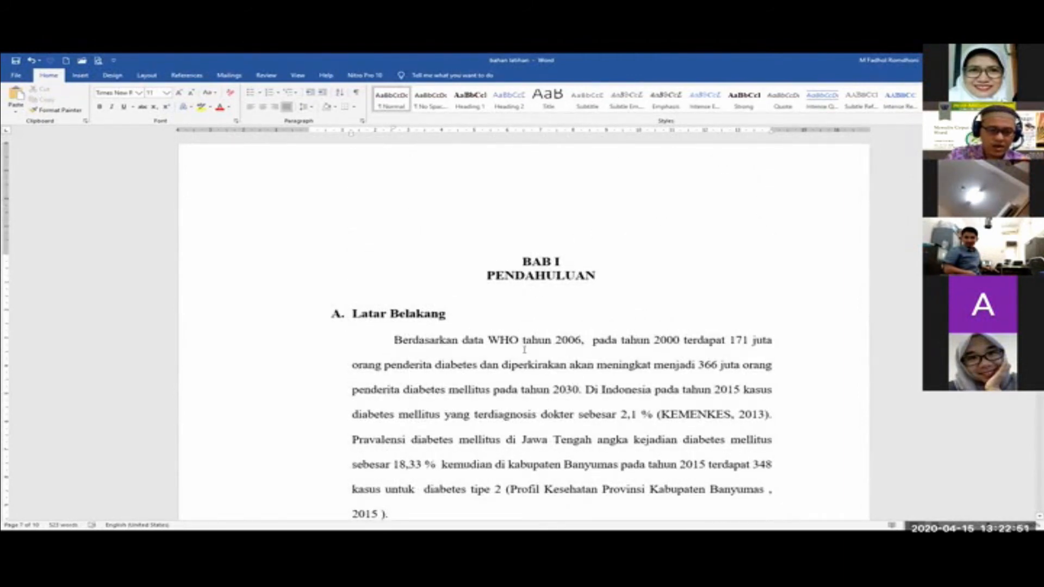
scroll(495, 343, "up", 2)
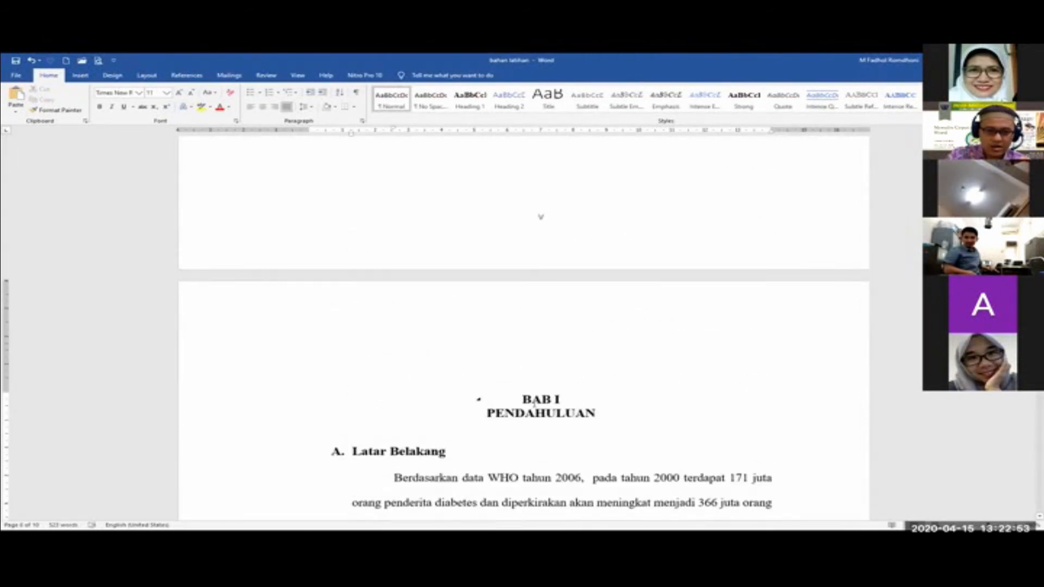
left_click(524, 392)
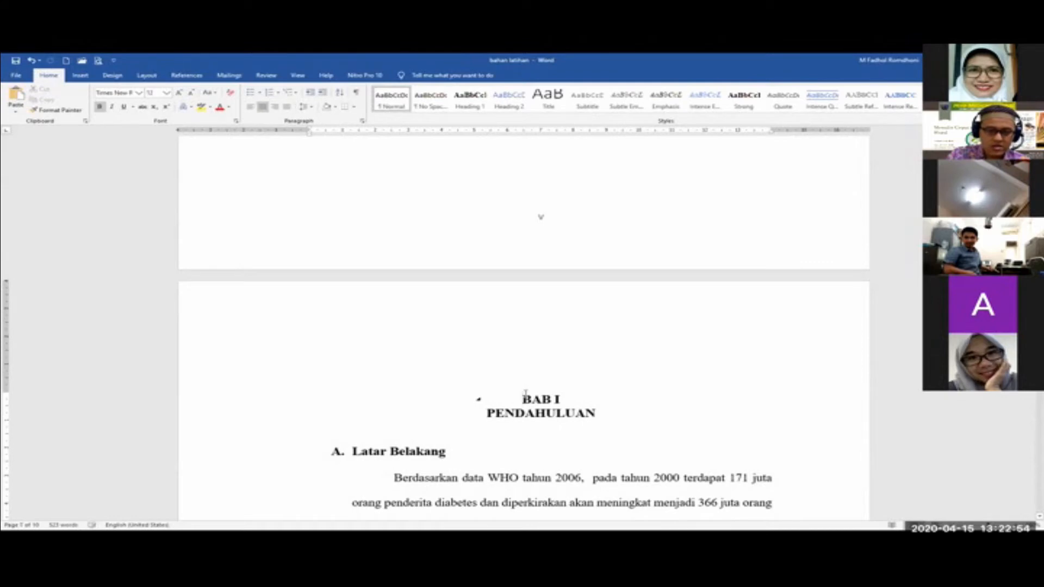
scroll(525, 394, "up", 3)
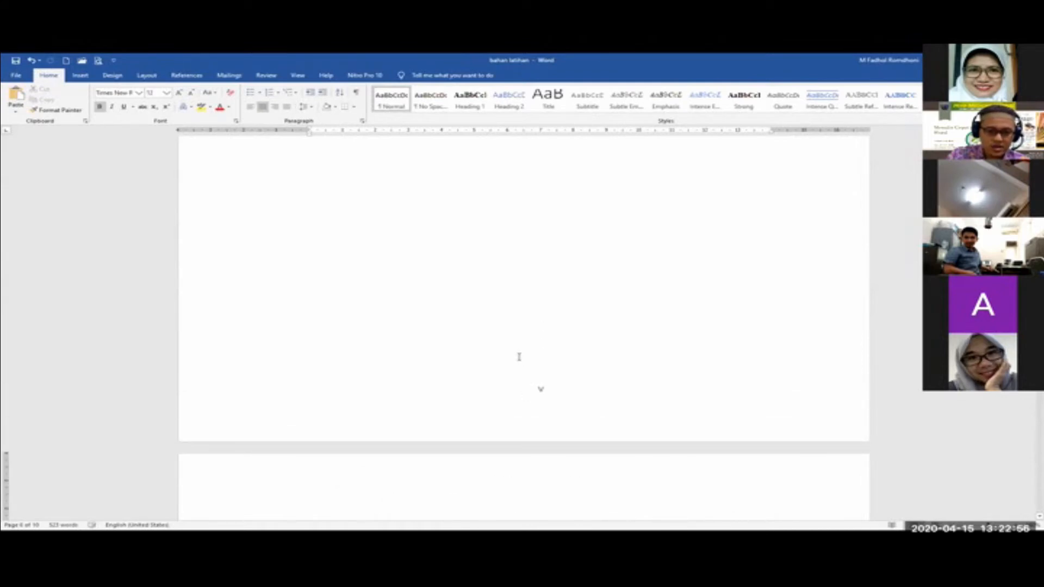
left_click(509, 366)
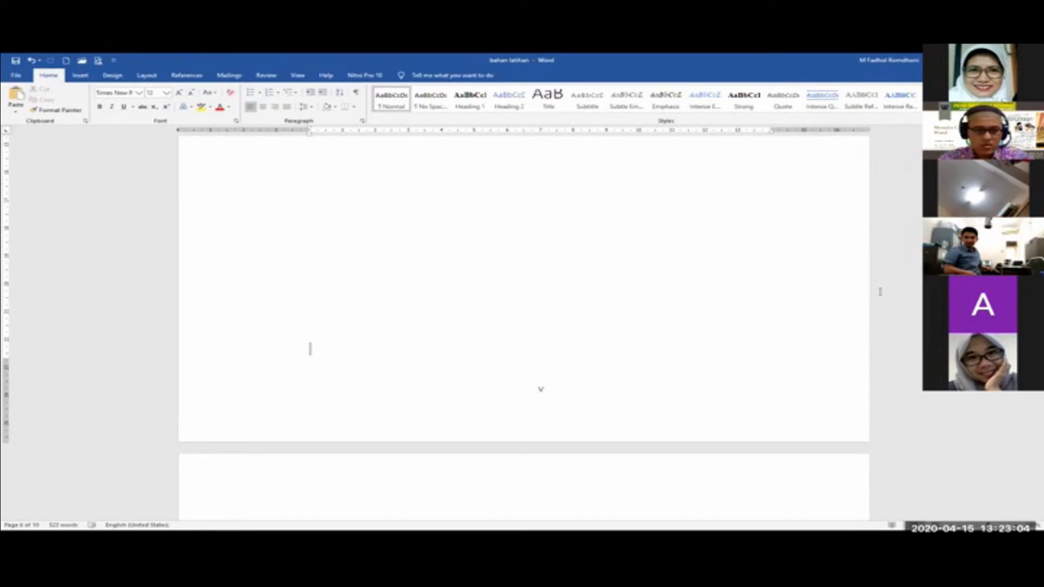
left_click(147, 76)
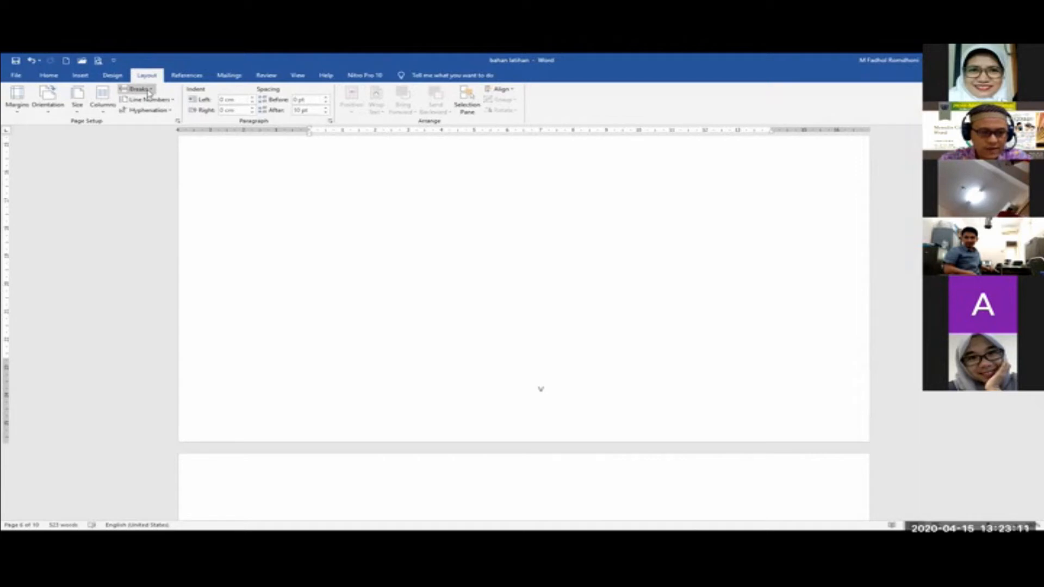
left_click(141, 89)
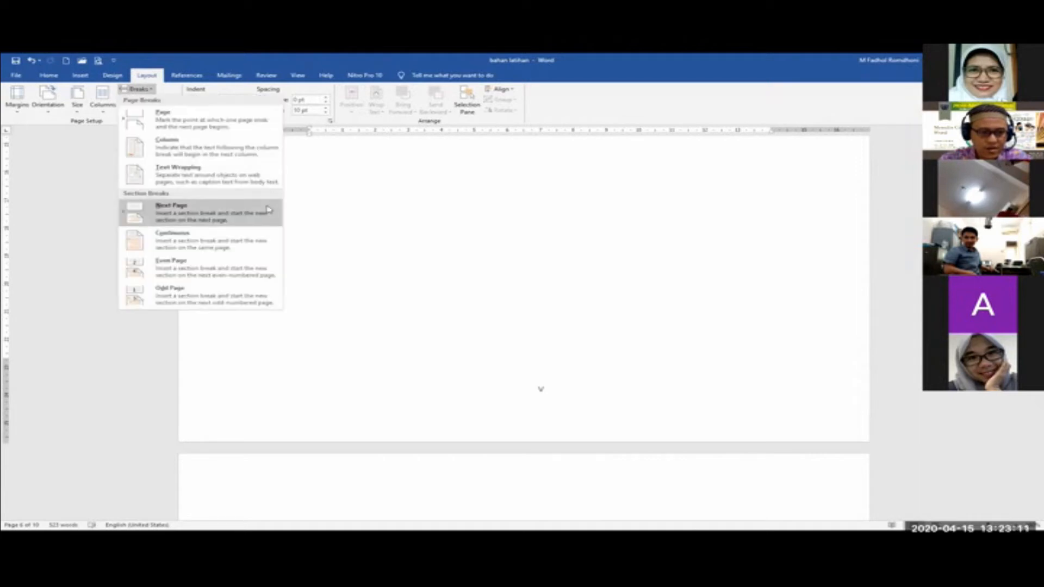
left_click(181, 212)
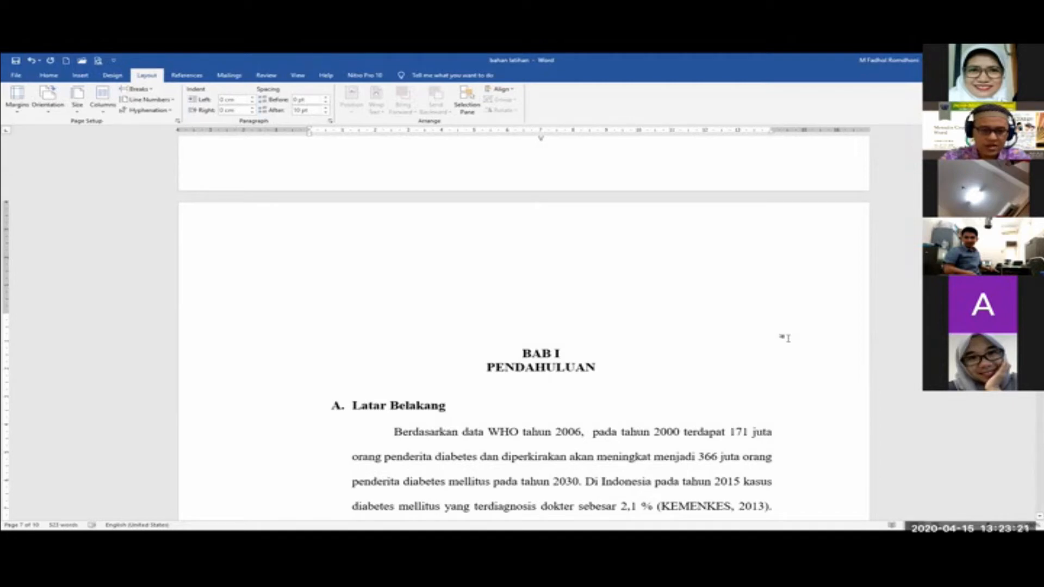
- Delete the empty line left above the BAB I heading at the start of the new section
key("Delete")
scroll(602, 275, "up", 2)
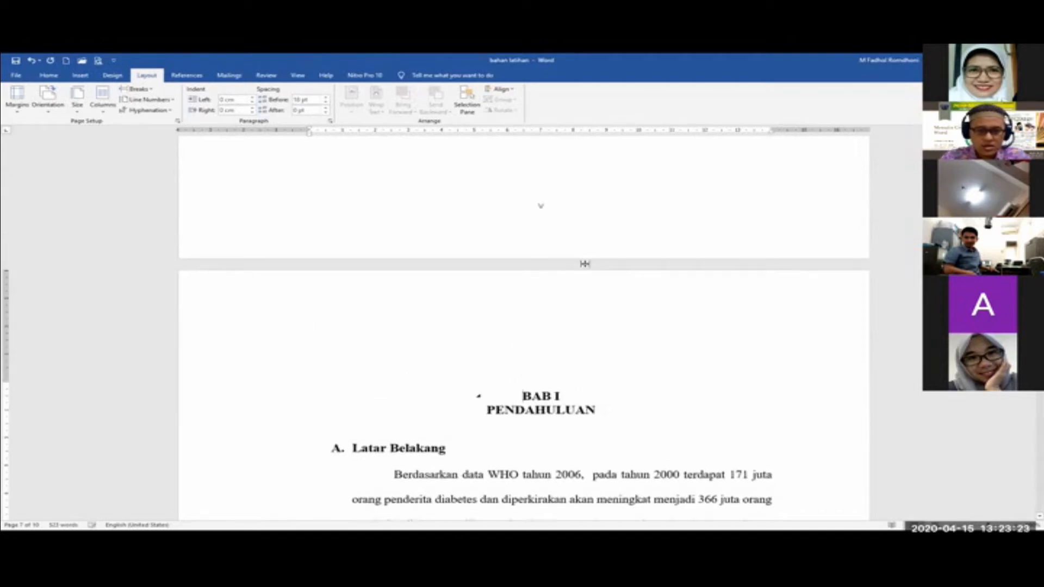
- Unlink the Section 3 footer on the first BAB I page from the previous section
scroll(600, 284, "down", 6)
scroll(599, 284, "down", 8)
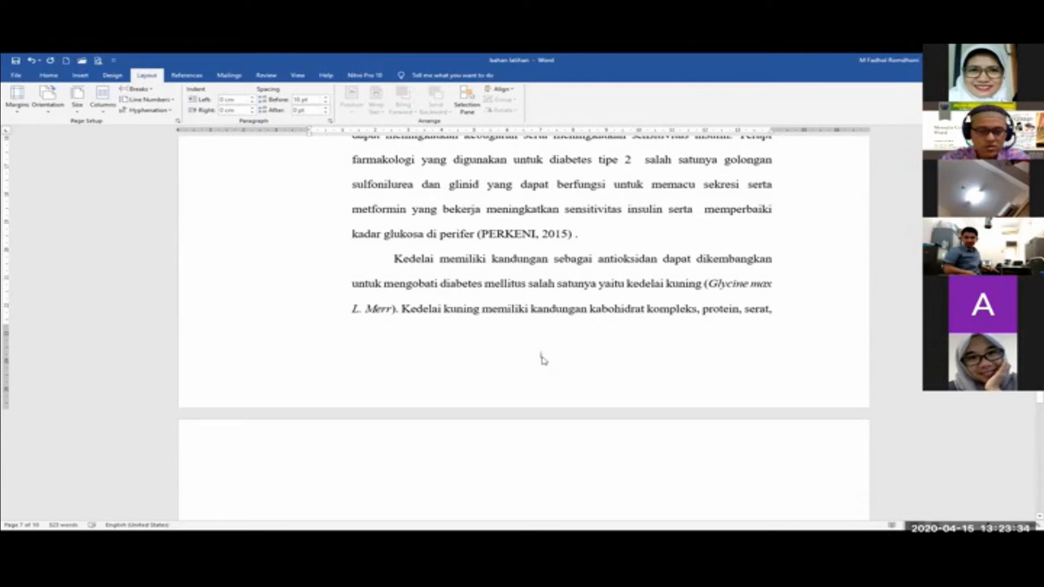
double_click(542, 358)
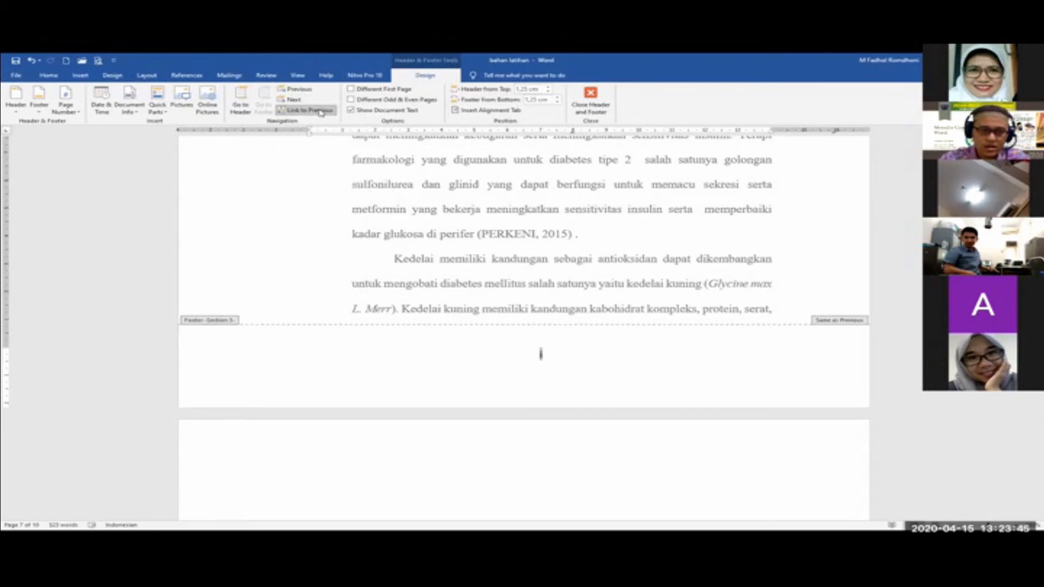
left_click(321, 112)
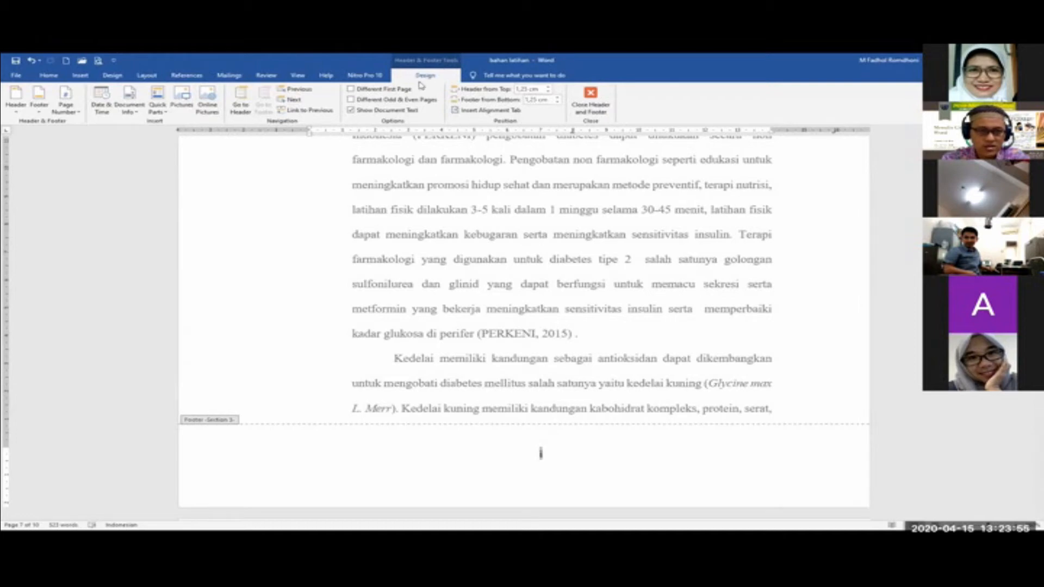
- Change the BAB I section's page number format to 1, 2, 3 and return to the body text
left_click(67, 112)
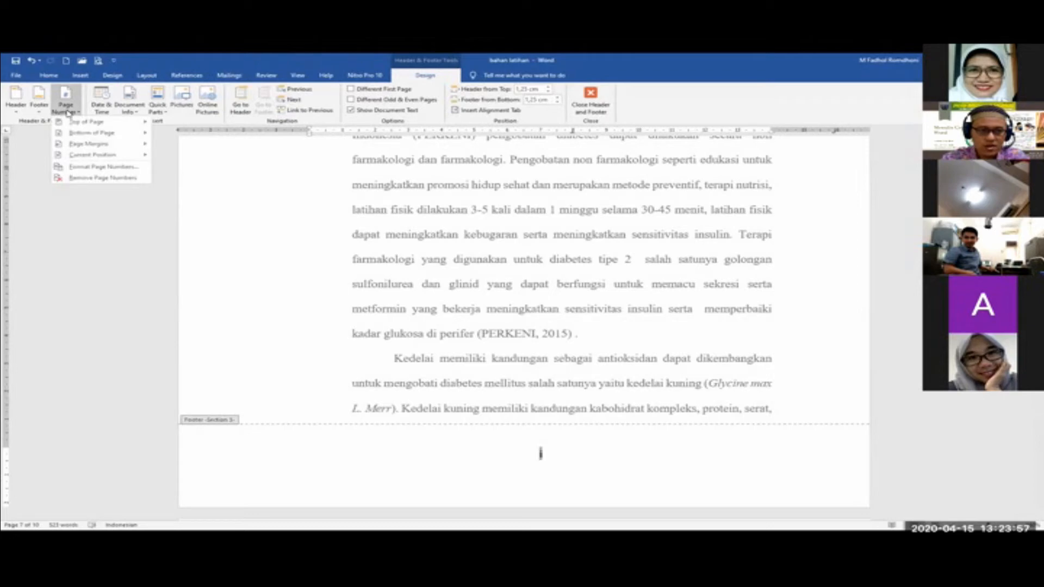
left_click(111, 170)
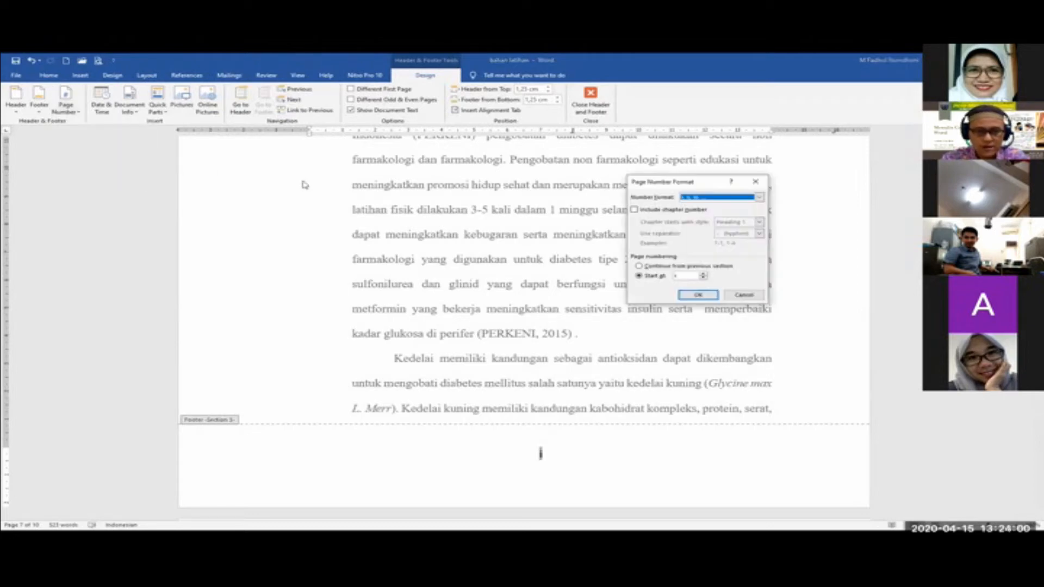
left_click(703, 198)
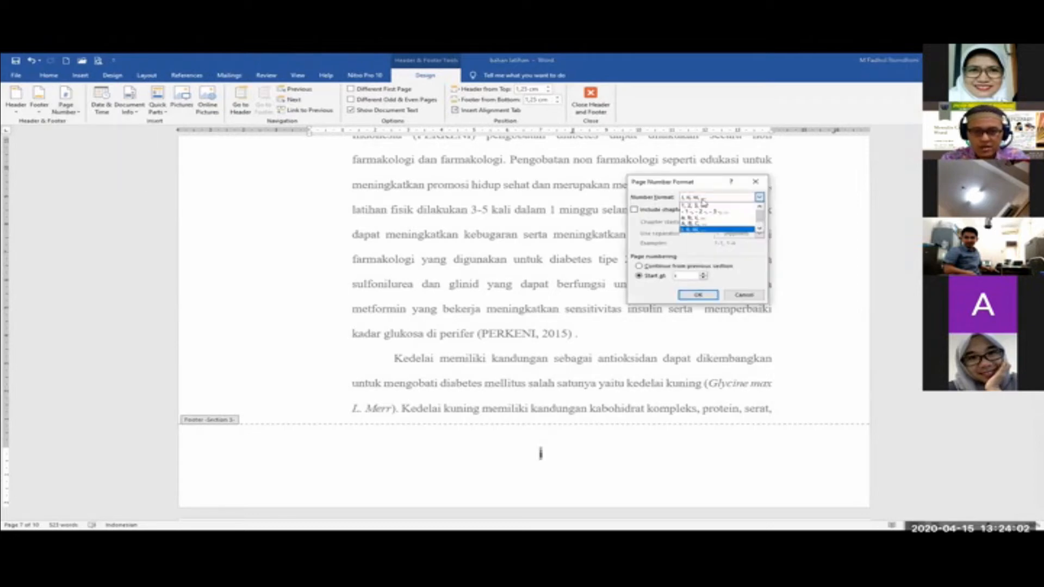
left_click(737, 207)
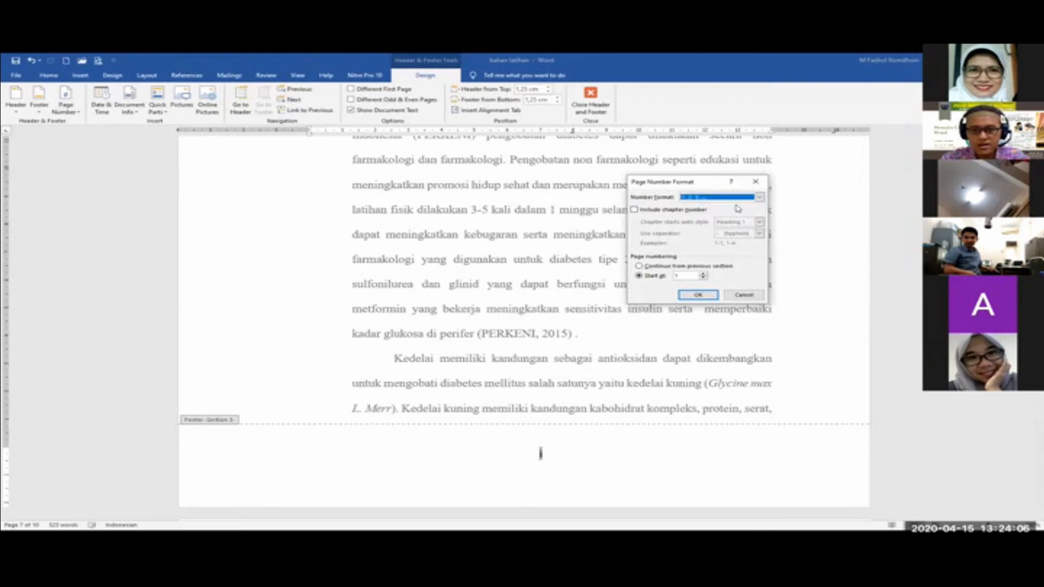
left_click(700, 296)
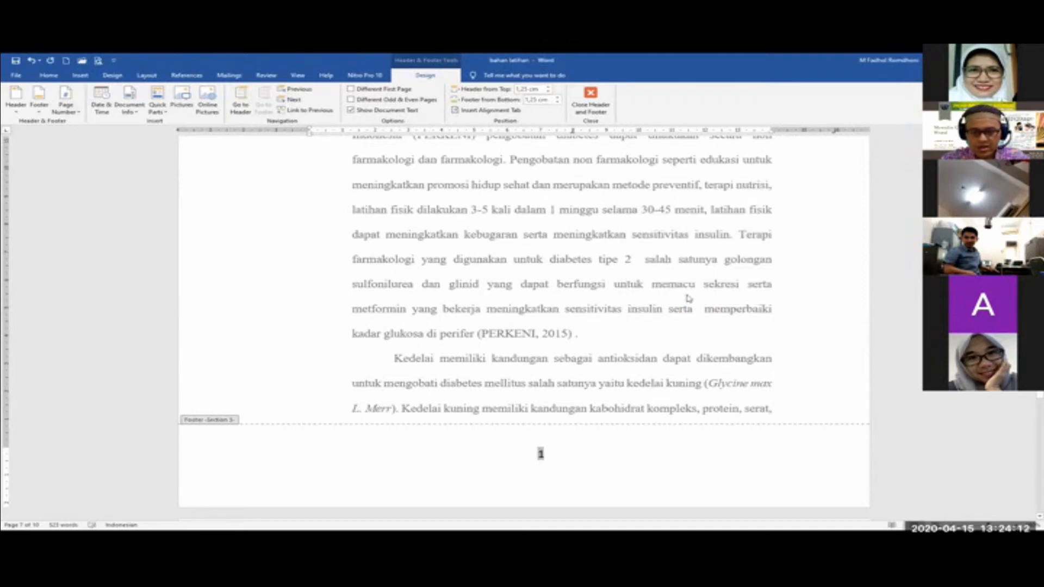
left_click(594, 112)
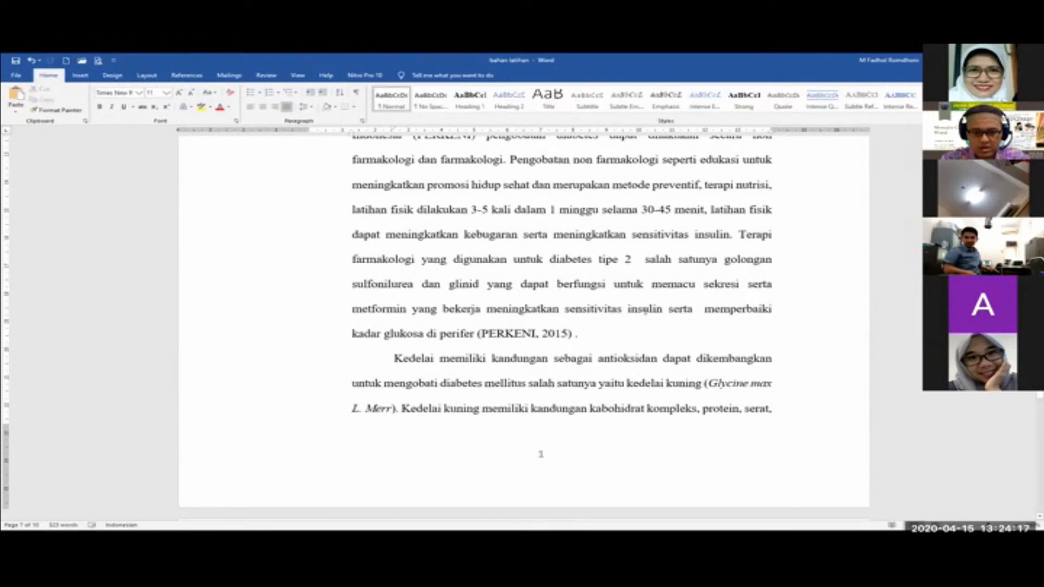
- Check the page numbers from the first BAB I page back through the front pages to the cover
scroll(565, 445, "up", 10)
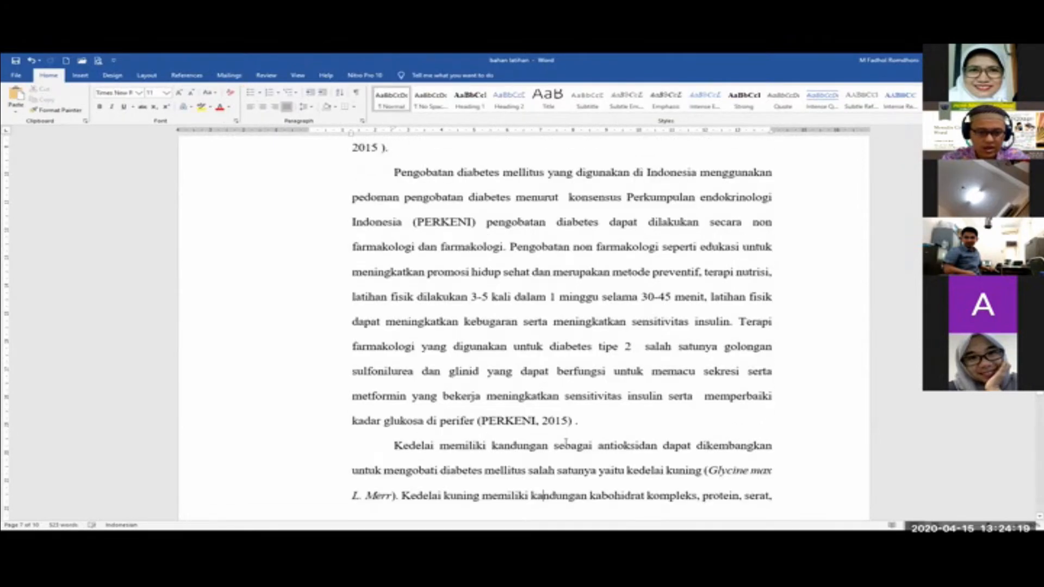
scroll(557, 425, "up", 3)
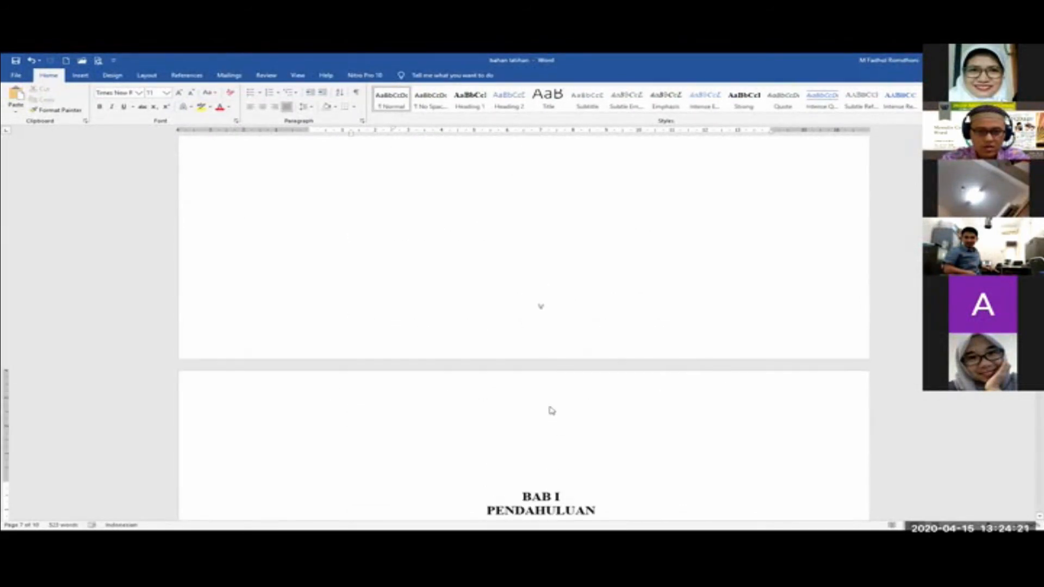
scroll(581, 299, "up", 15)
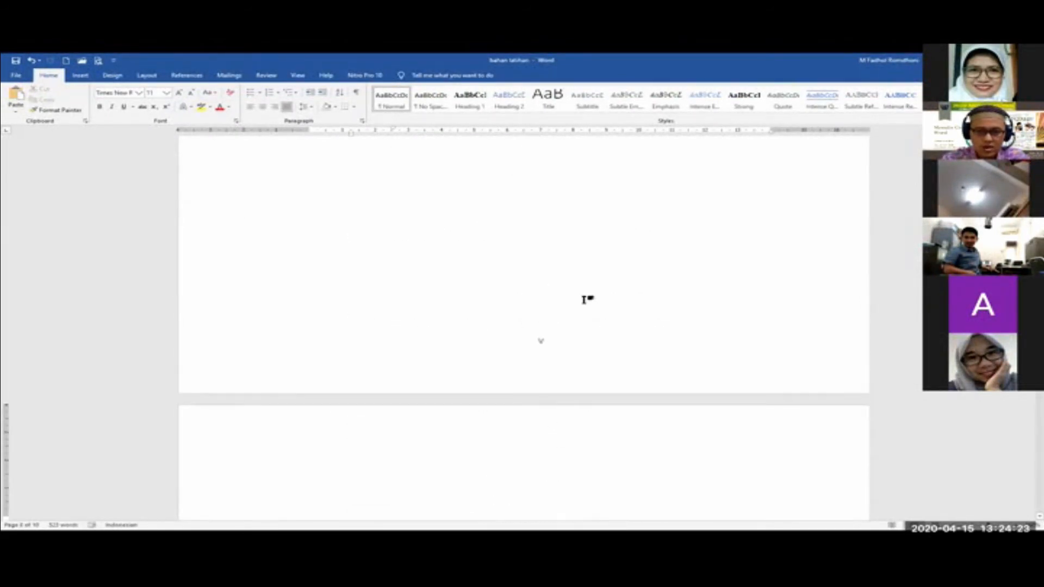
scroll(585, 297, "up", 15)
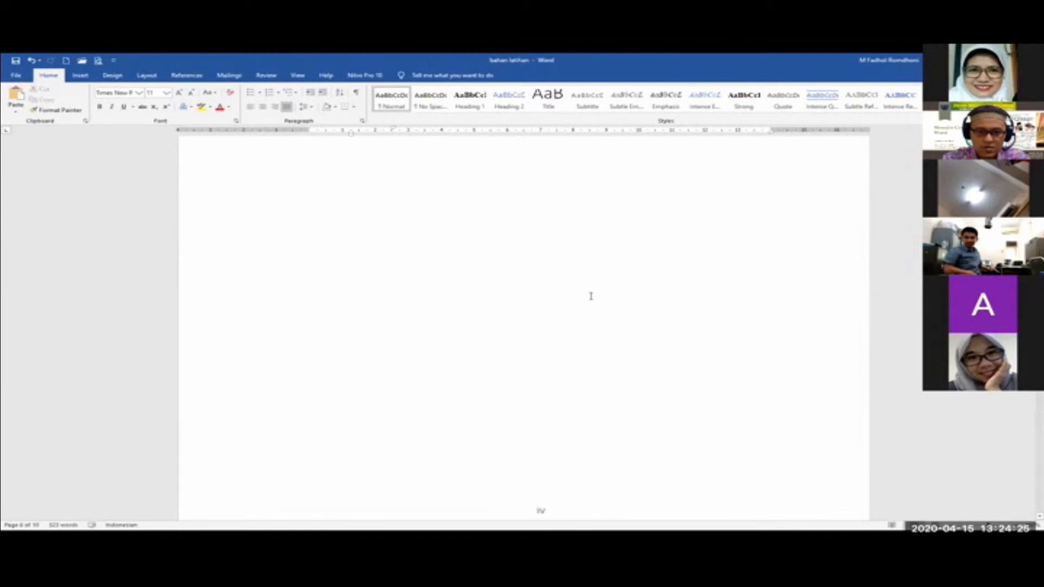
scroll(581, 296, "up", 20)
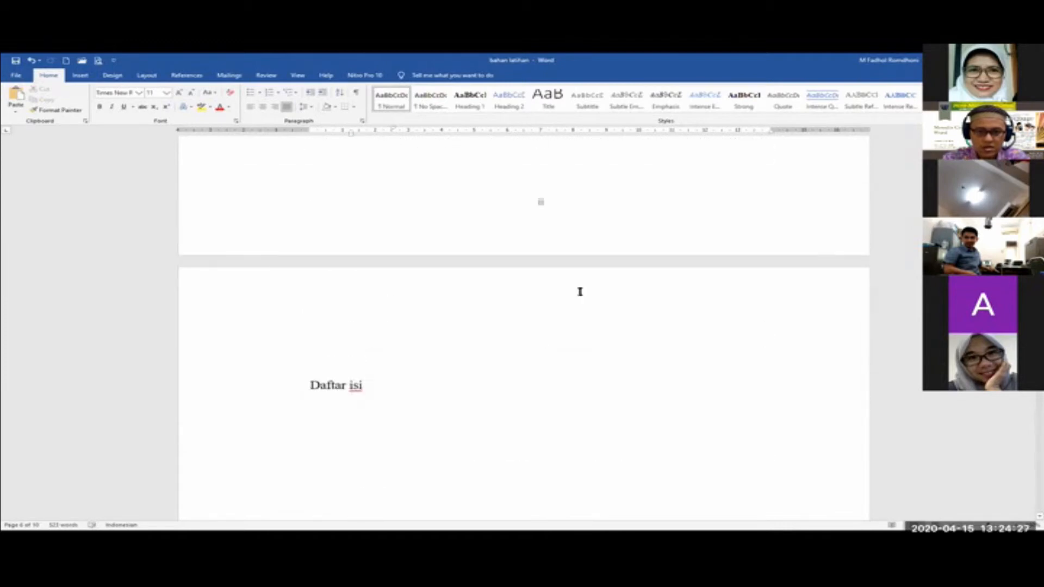
scroll(581, 294, "up", 4)
scroll(581, 294, "down", 7)
scroll(581, 294, "up", 1)
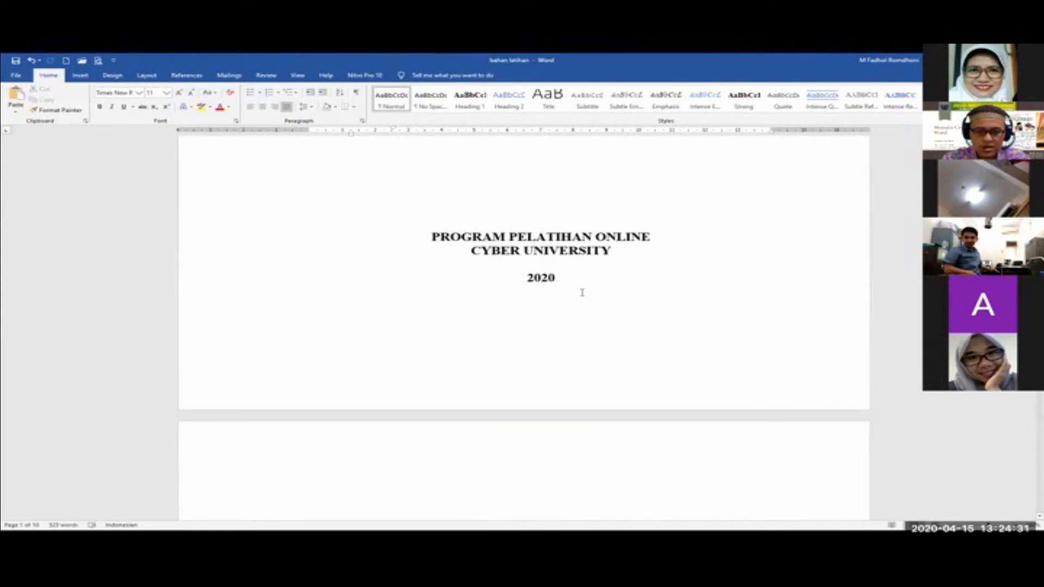
scroll(582, 294, "up", 10)
- Check the page numbers from the cover through the front pages and BAB I to the last page
scroll(583, 295, "down", 12)
scroll(588, 299, "down", 20)
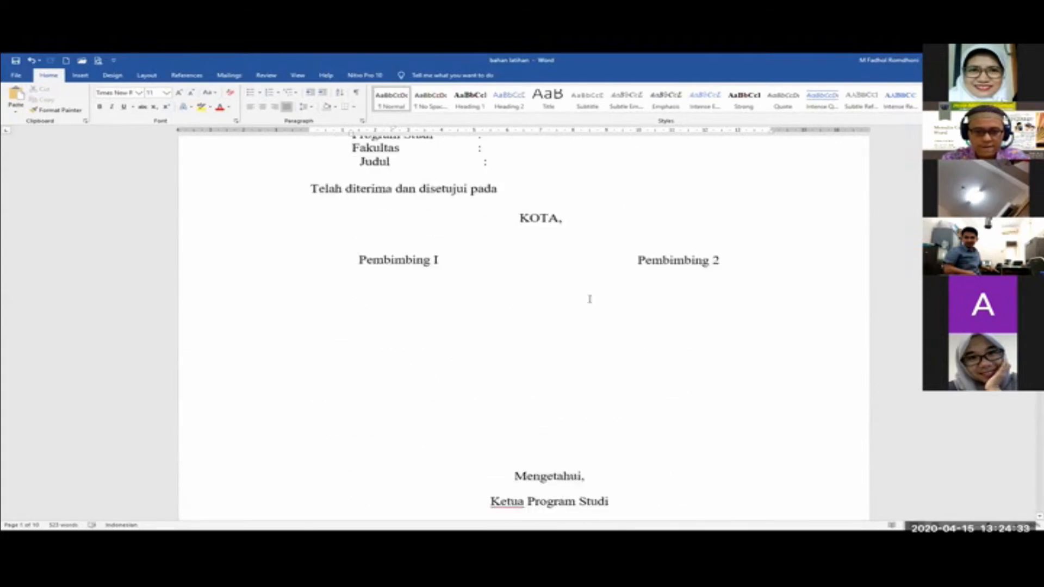
scroll(595, 303, "down", 15)
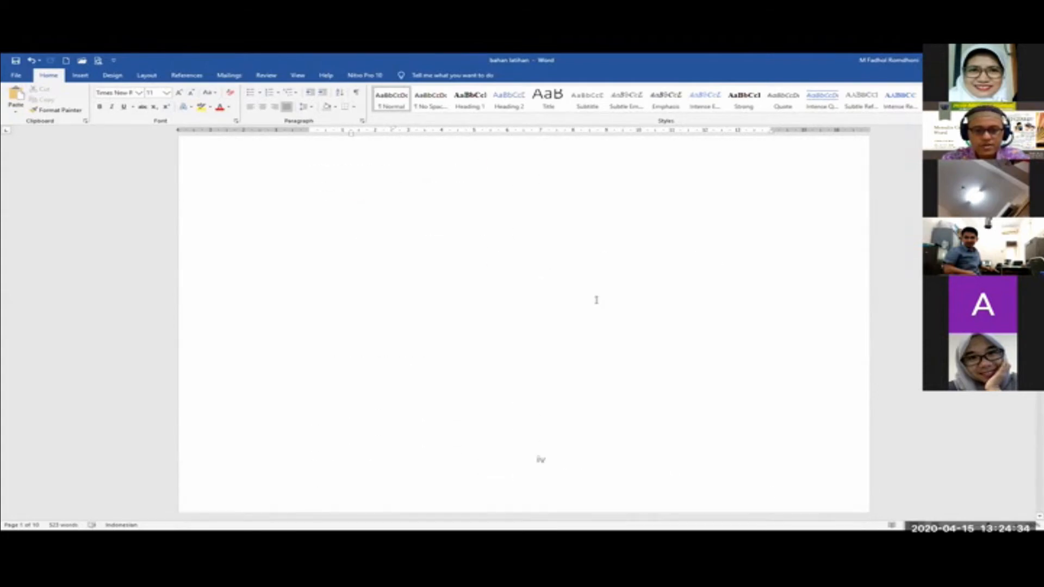
scroll(592, 304, "down", 8)
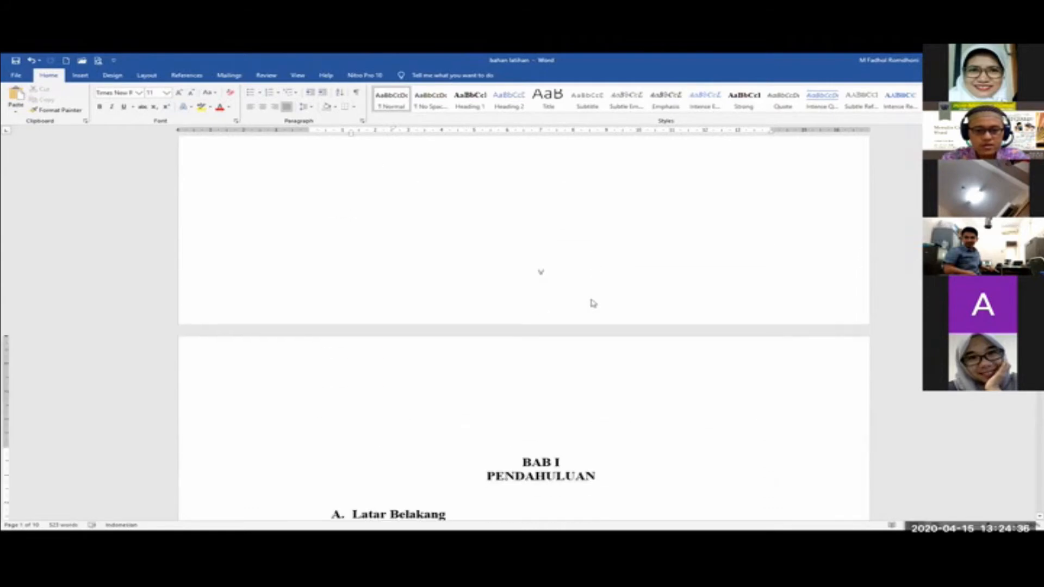
scroll(592, 302, "up", 3)
scroll(590, 298, "down", 6)
scroll(590, 298, "down", 15)
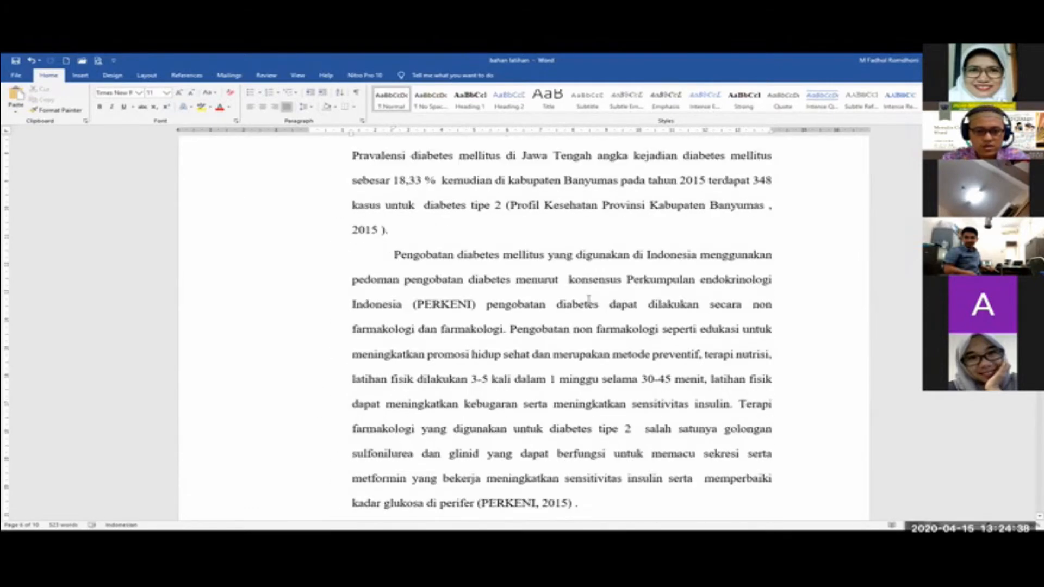
scroll(589, 297, "down", 15)
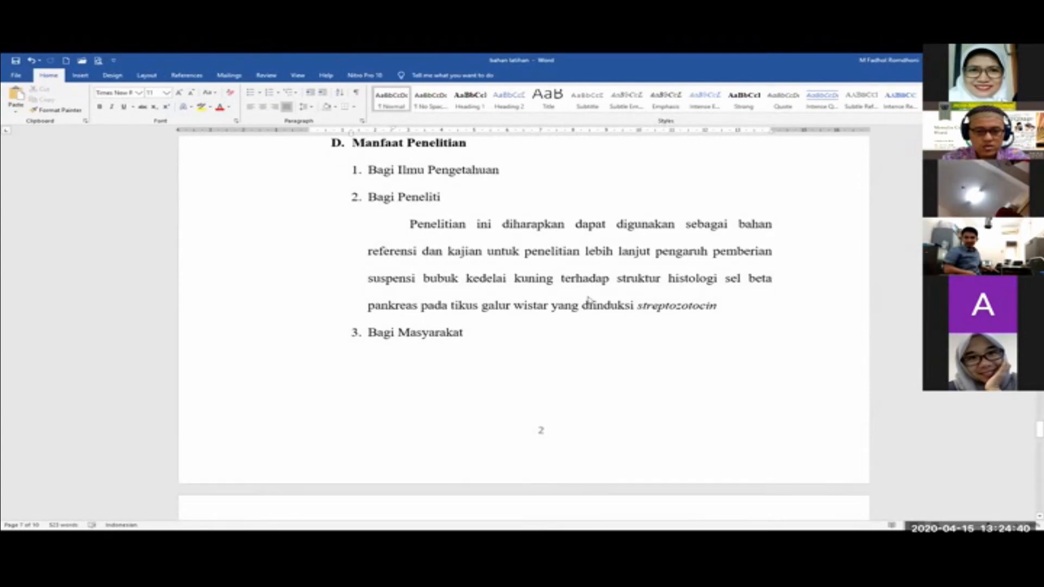
scroll(586, 298, "down", 15)
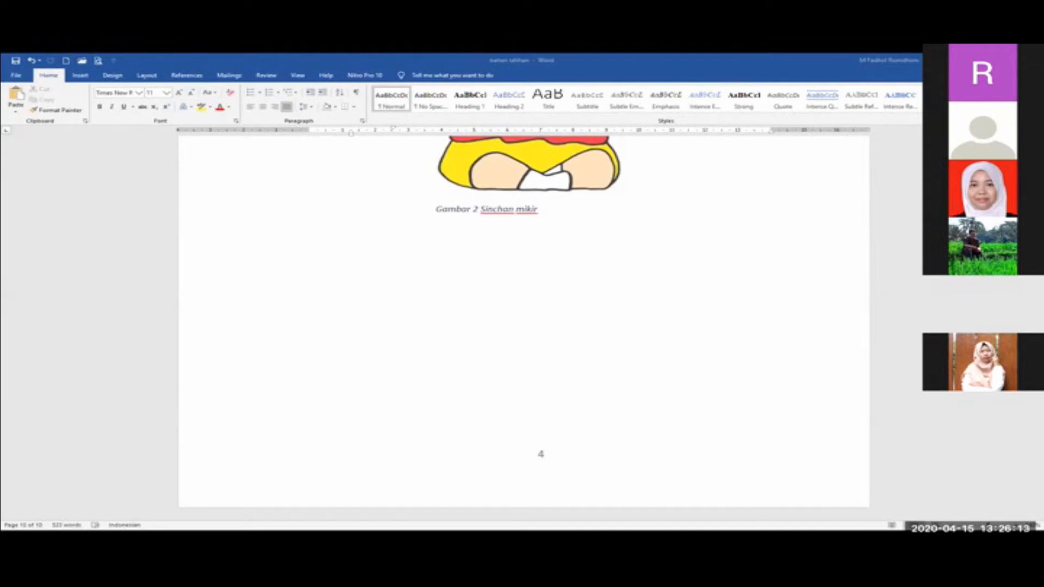
- Review the page numbers from the last page back to the first page of BAB I
scroll(449, 441, "up", 15)
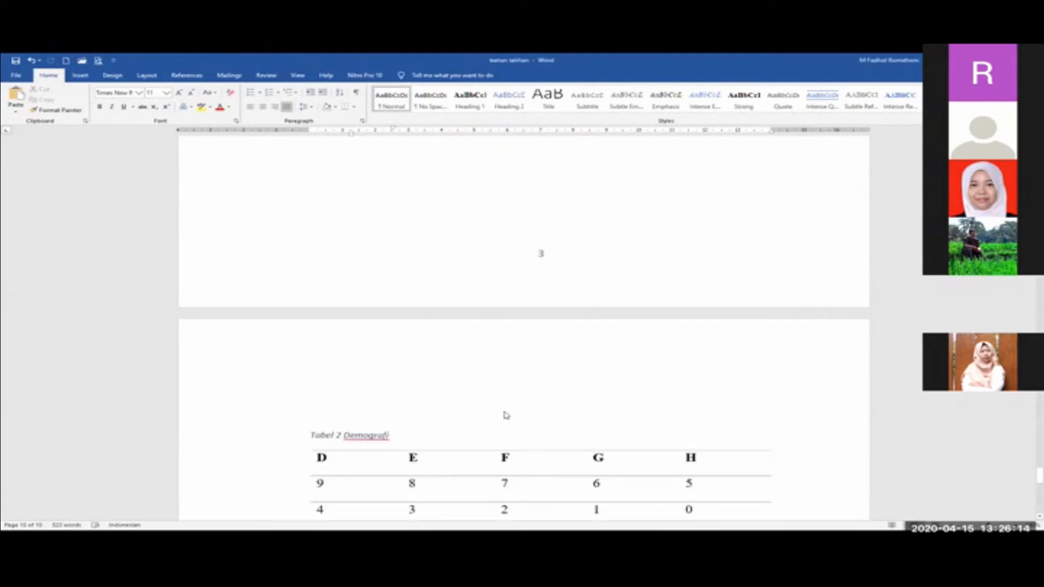
scroll(505, 413, "up", 15)
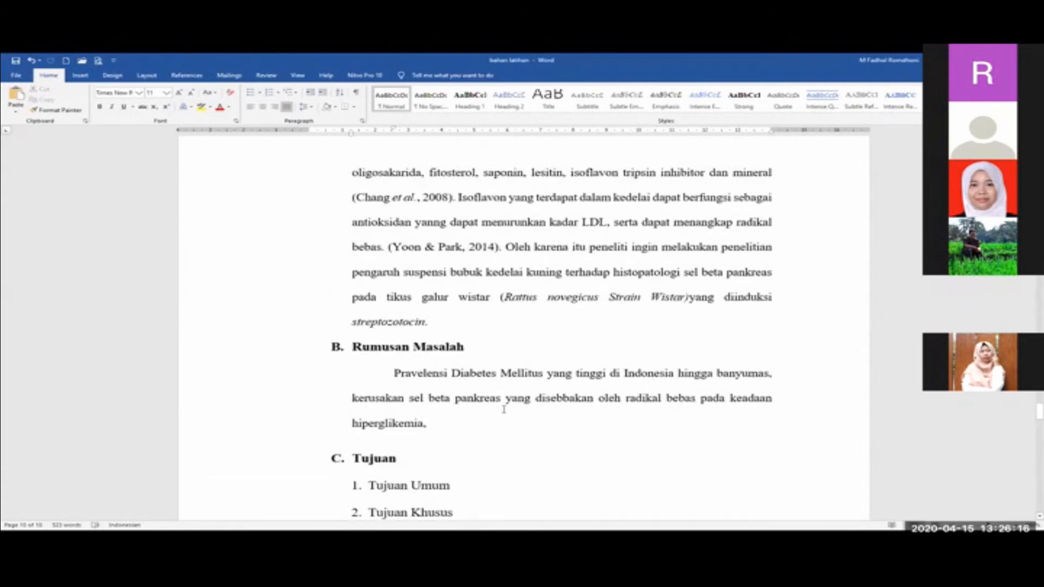
scroll(504, 413, "up", 4)
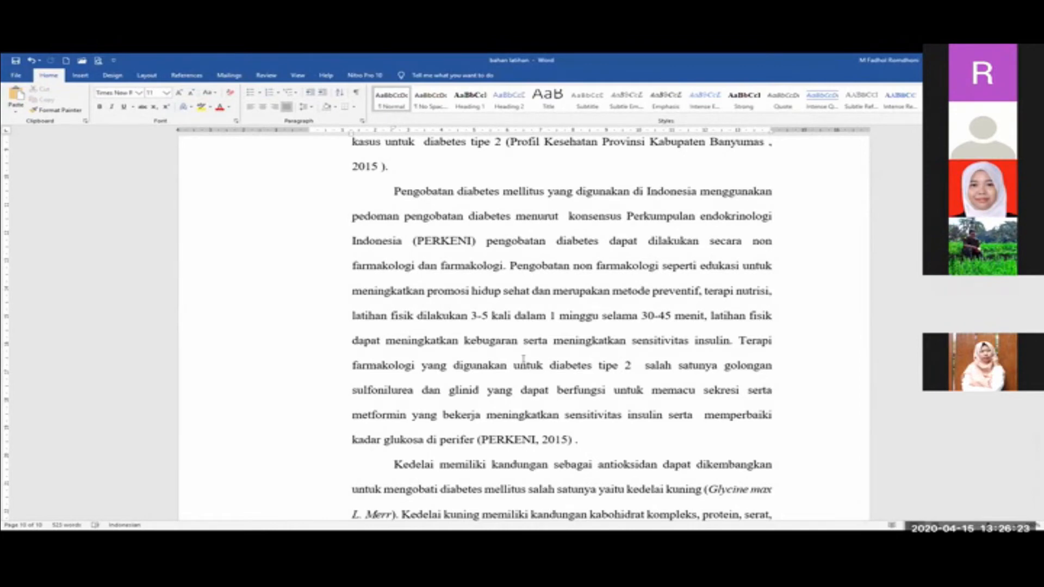
scroll(523, 358, "up", 5)
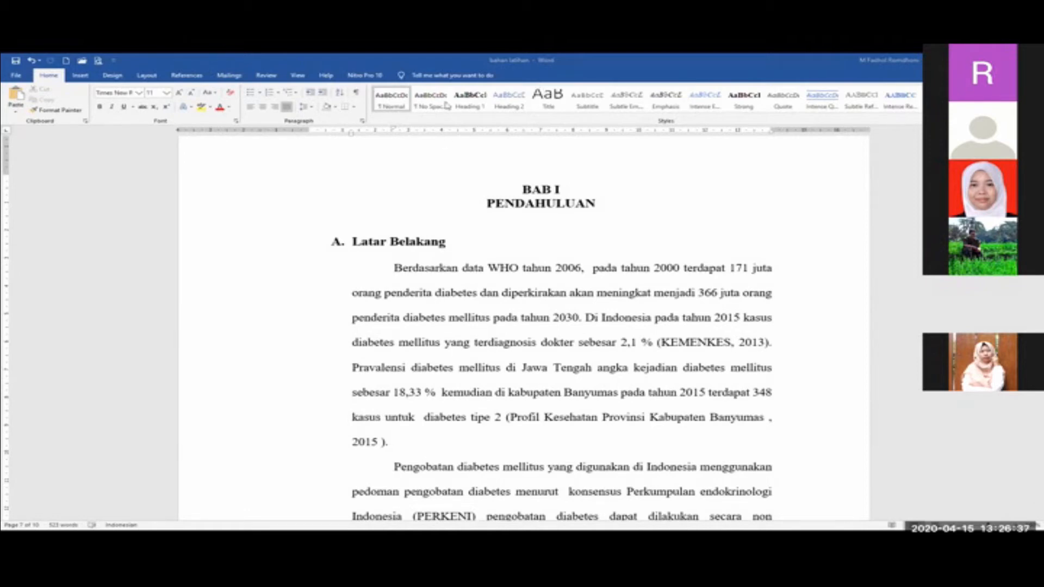
scroll(703, 258, "down", 5)
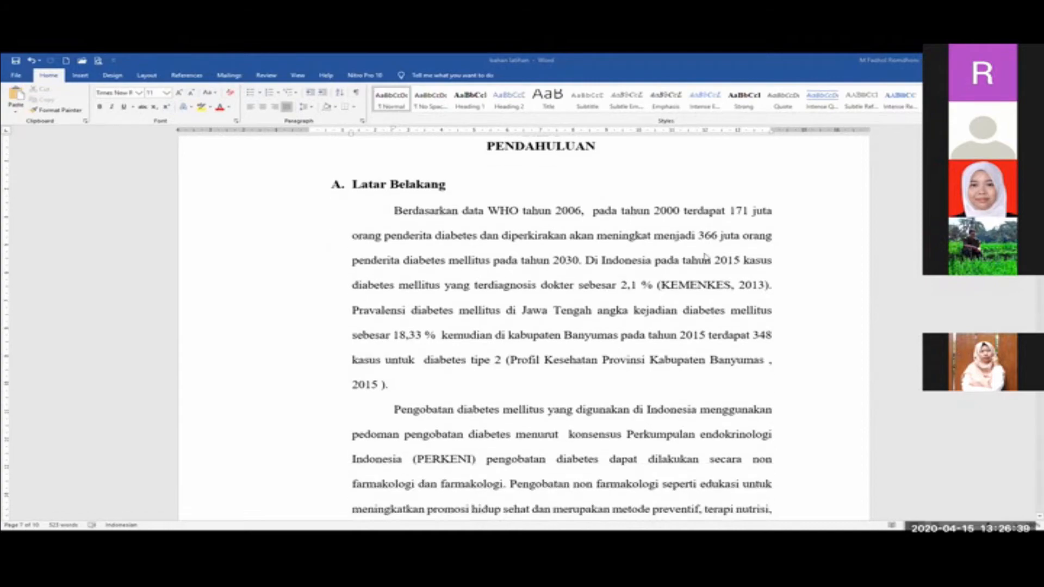
scroll(706, 264, "down", 3)
scroll(706, 264, "up", 8)
scroll(592, 237, "up", 5)
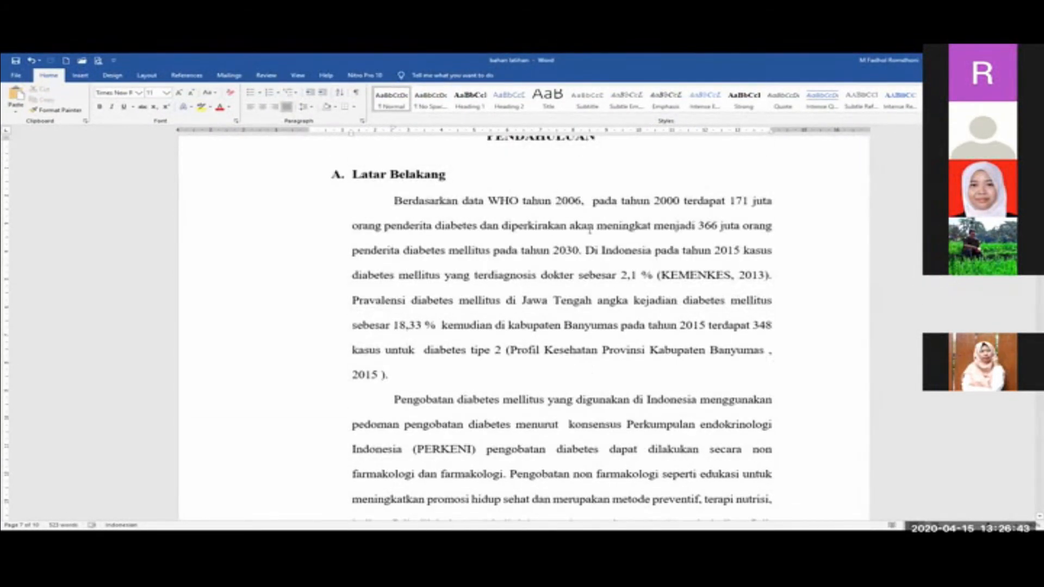
scroll(625, 248, "down", 7)
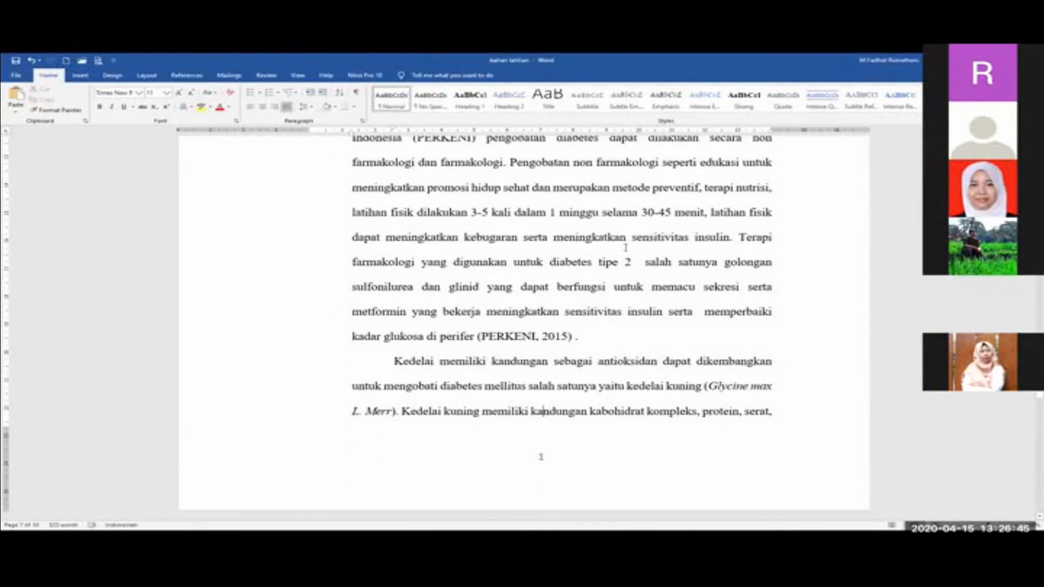
- Examine the page numbering where the last front page meets BAB I and where BAB I continues onto its second page
scroll(631, 274, "down", 1, "ctrl")
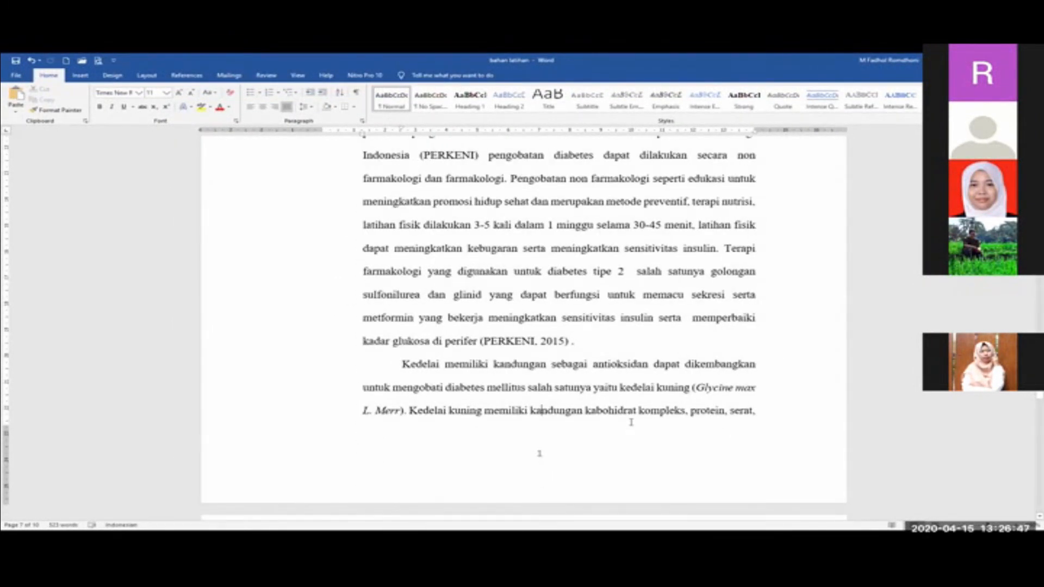
scroll(632, 427, "up", 5)
scroll(654, 393, "up", 3)
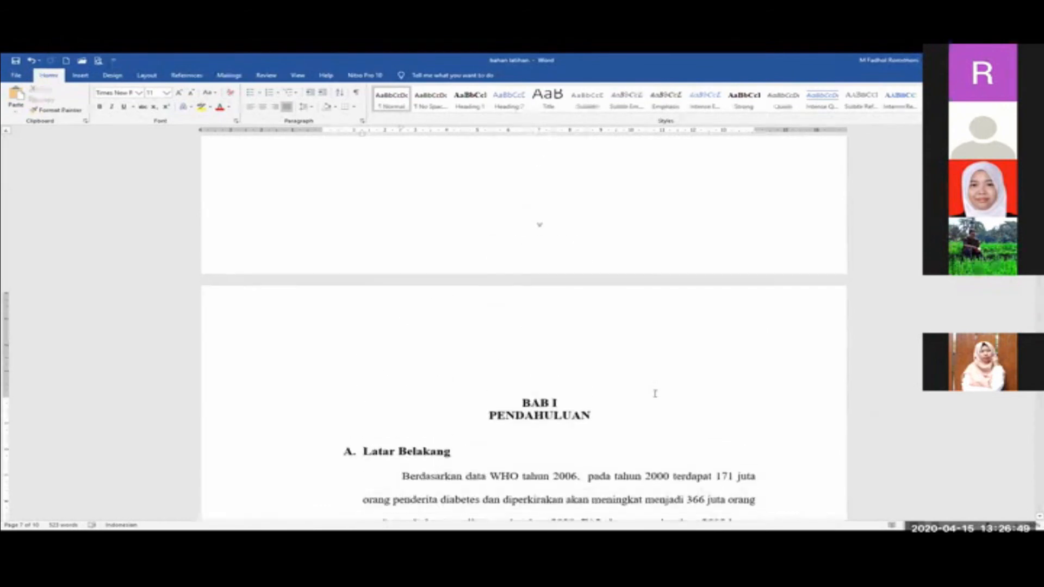
scroll(655, 393, "down", 3)
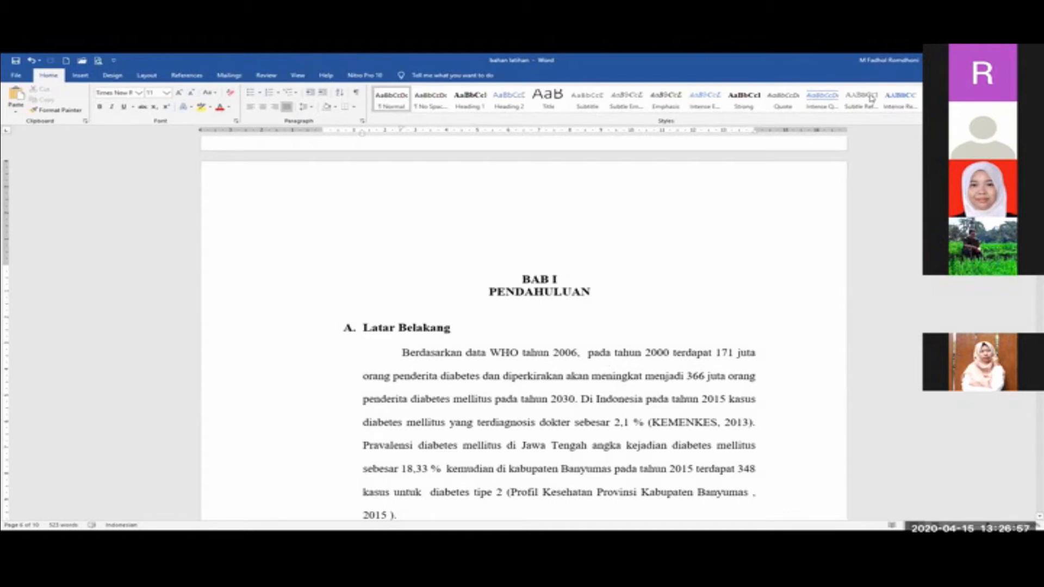
scroll(562, 353, "down", 10)
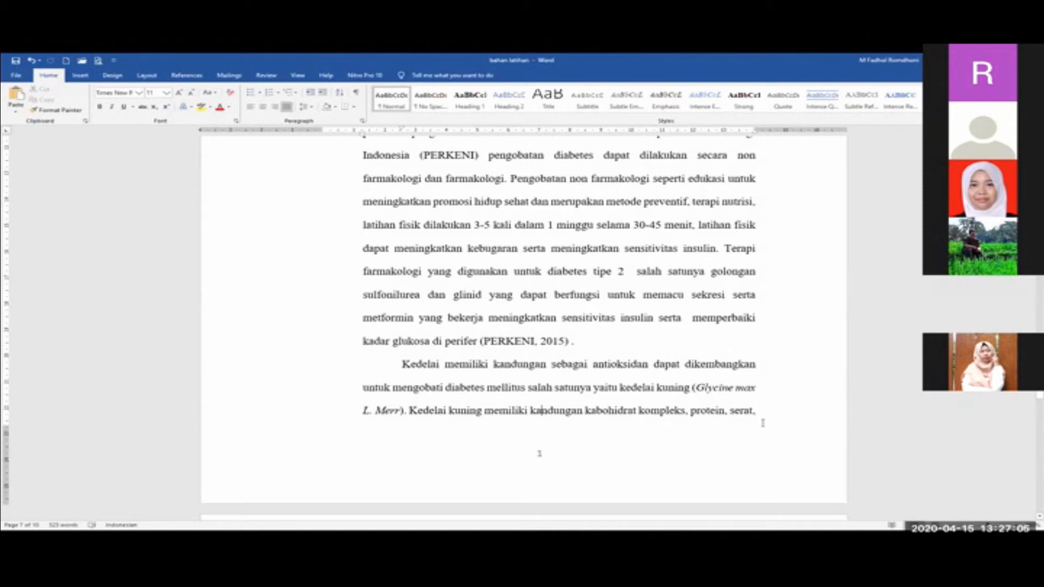
scroll(763, 416, "down", 3)
scroll(756, 416, "up", 3)
left_click(708, 346)
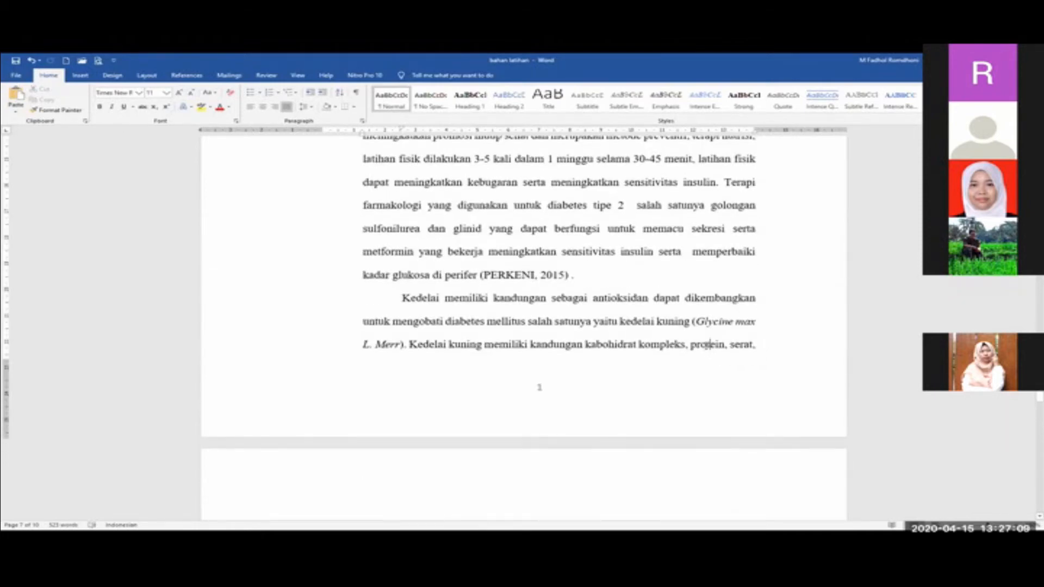
scroll(717, 340, "down", 1)
scroll(688, 342, "down", 2)
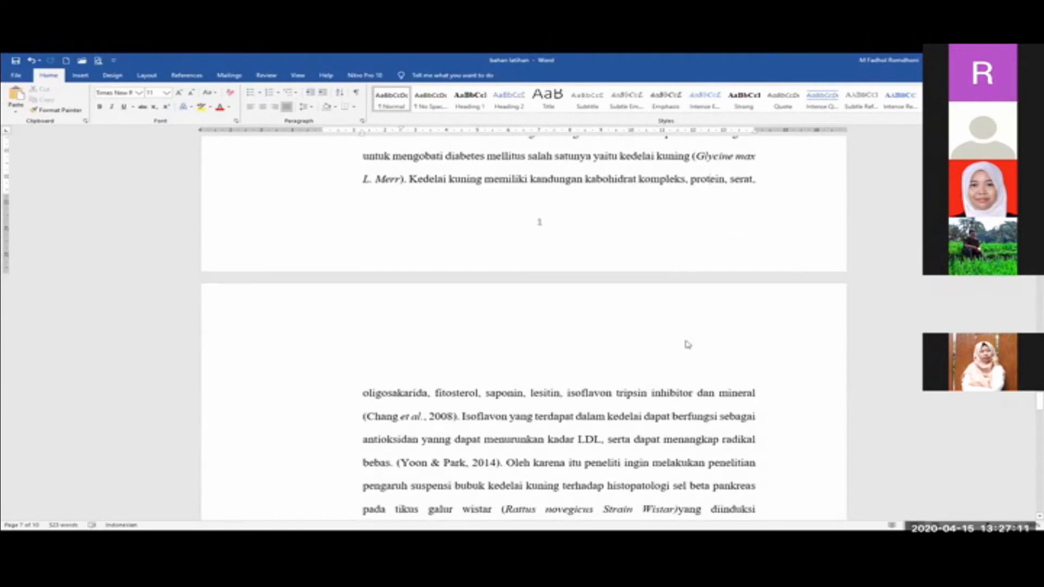
- Examine where the text of the first BAB I page runs over onto the second page
scroll(685, 340, "up", 1)
left_click_drag(401, 231, 591, 232)
scroll(591, 232, "down", 2)
left_click(359, 359)
left_click_drag(362, 359, 512, 406)
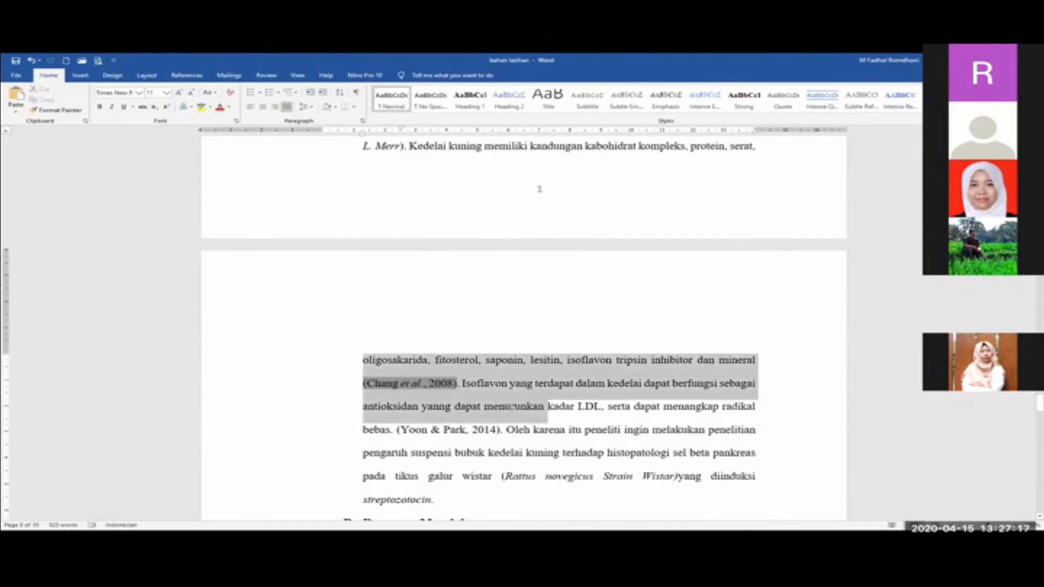
left_click(512, 406)
scroll(513, 406, "up", 3)
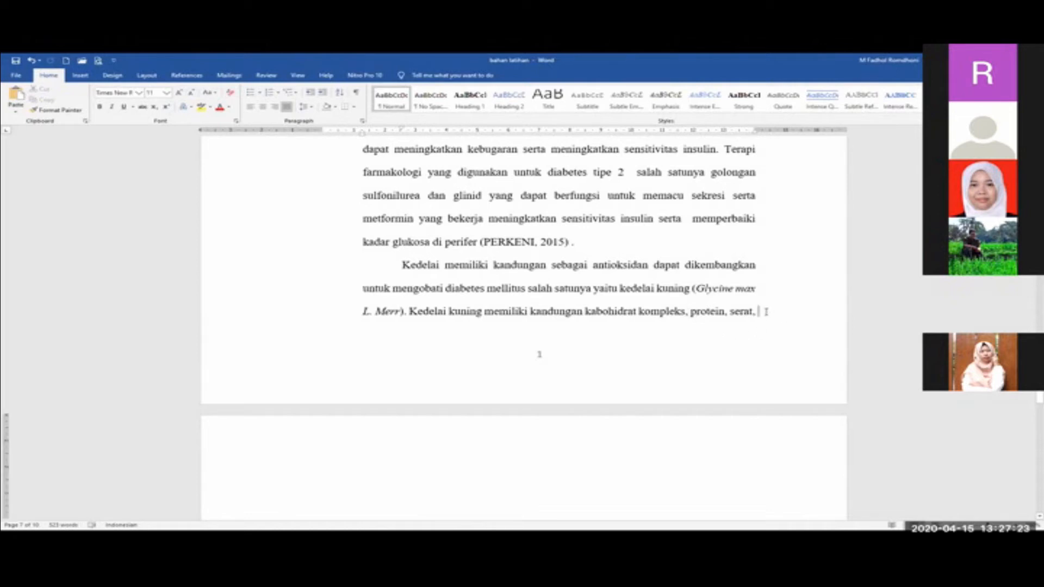
- Try a next-page section break after "serat," at the end of the first BAB I page, and undo it
left_click(758, 310)
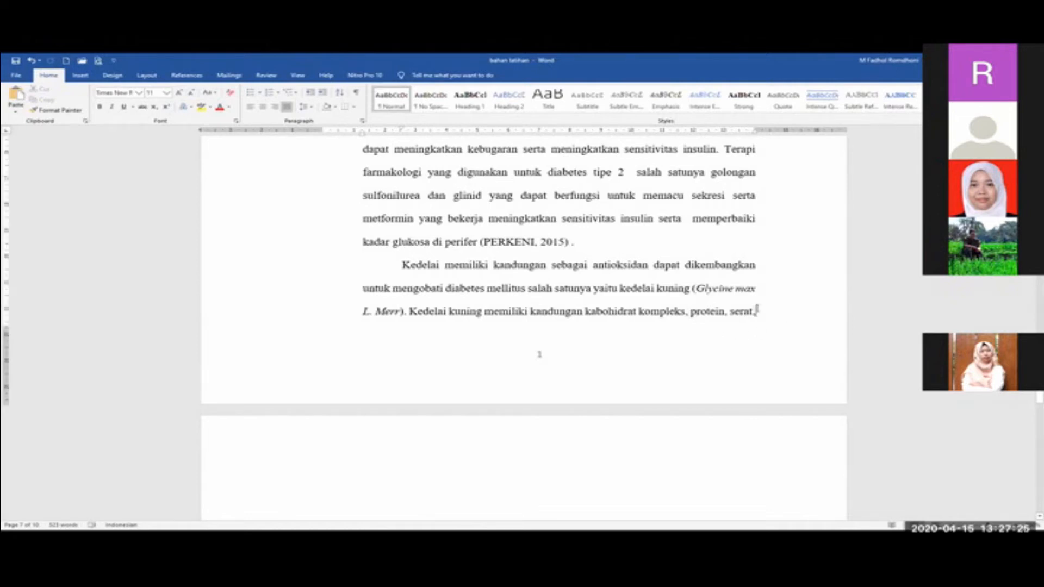
scroll(757, 310, "down", 1)
left_click(758, 288)
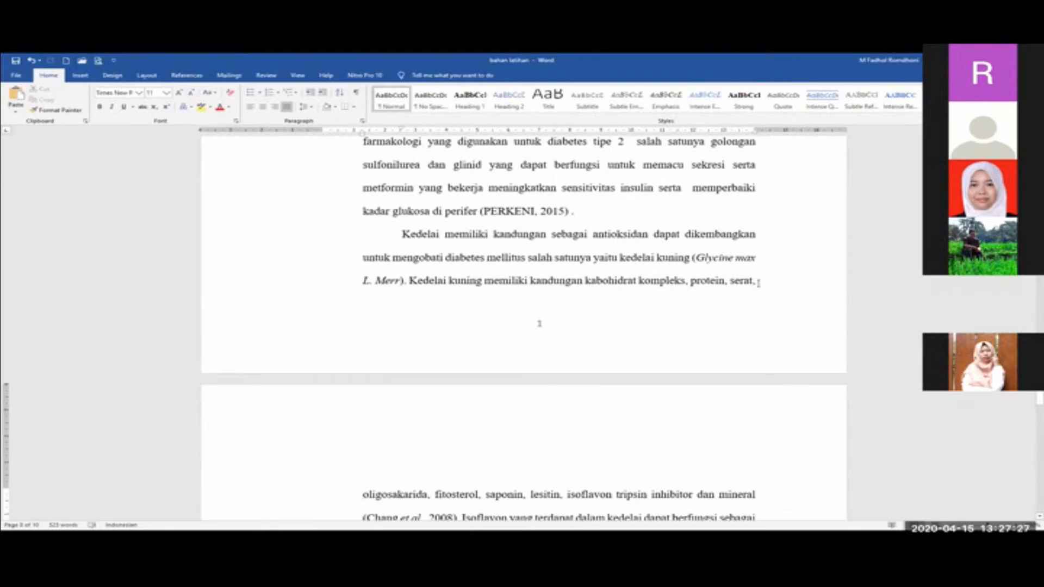
left_click(158, 76)
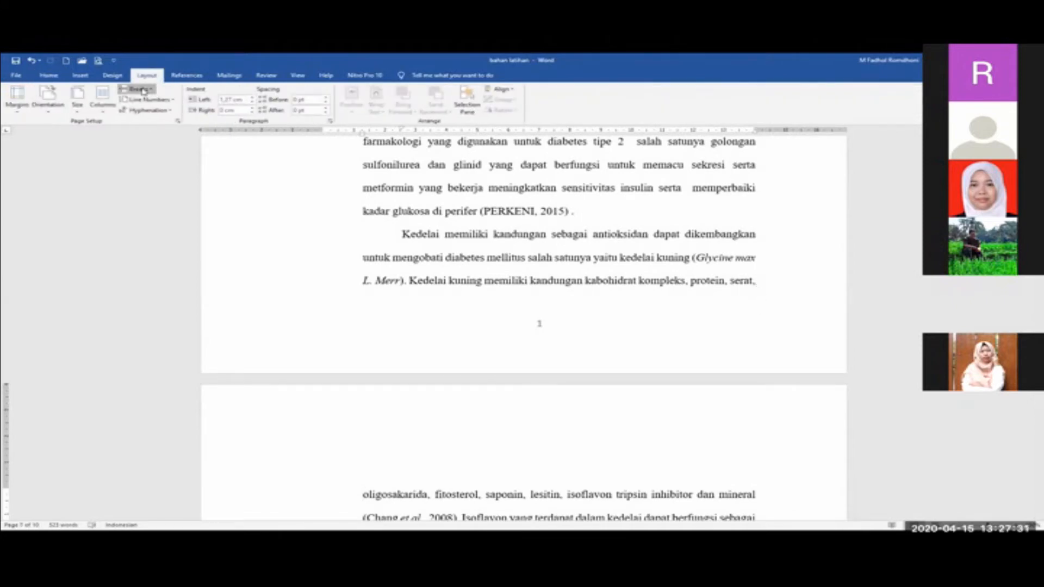
left_click(142, 91)
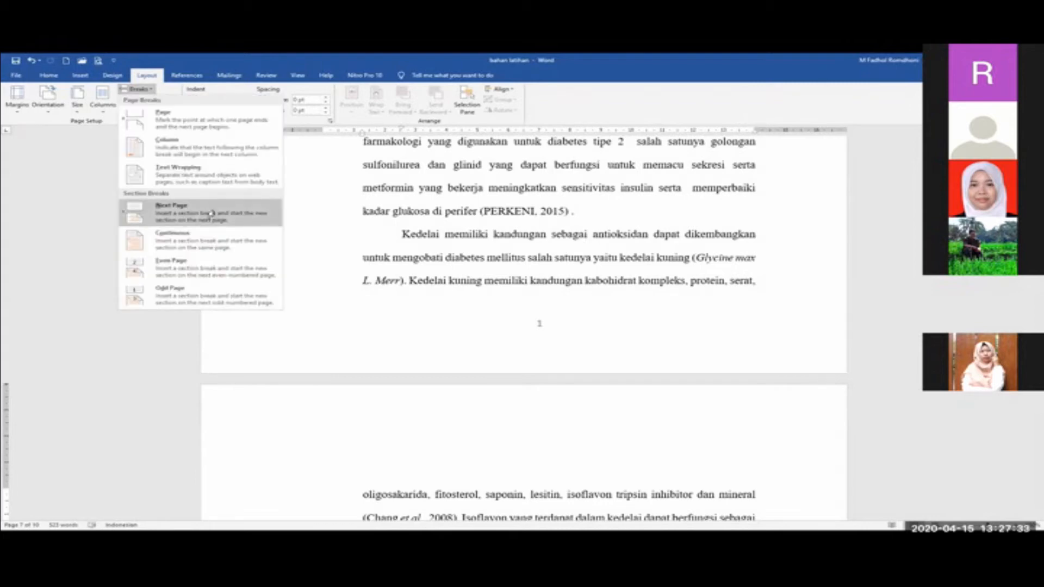
left_click(208, 214)
scroll(401, 478, "down", 2)
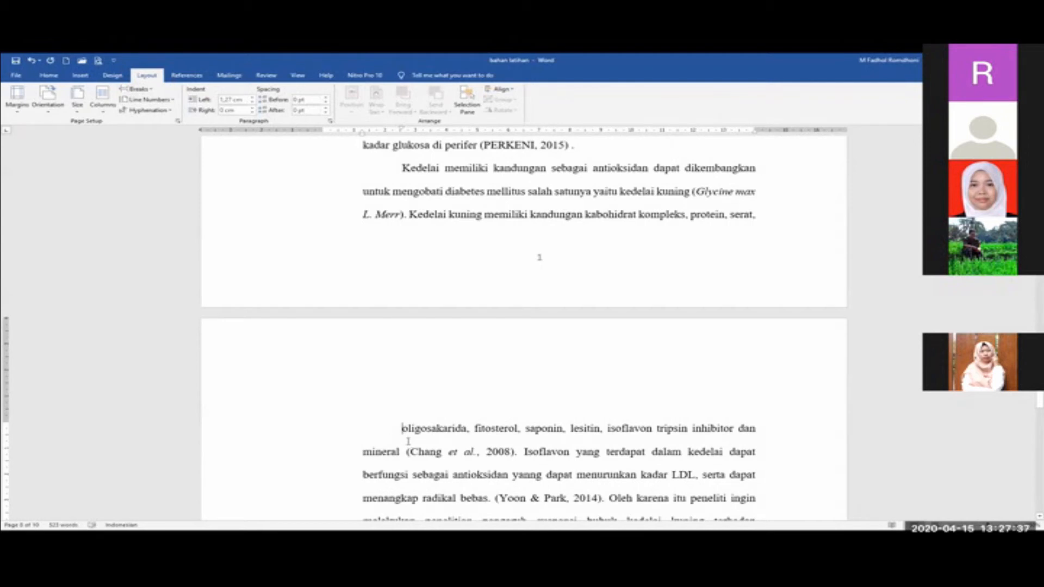
left_click(31, 61)
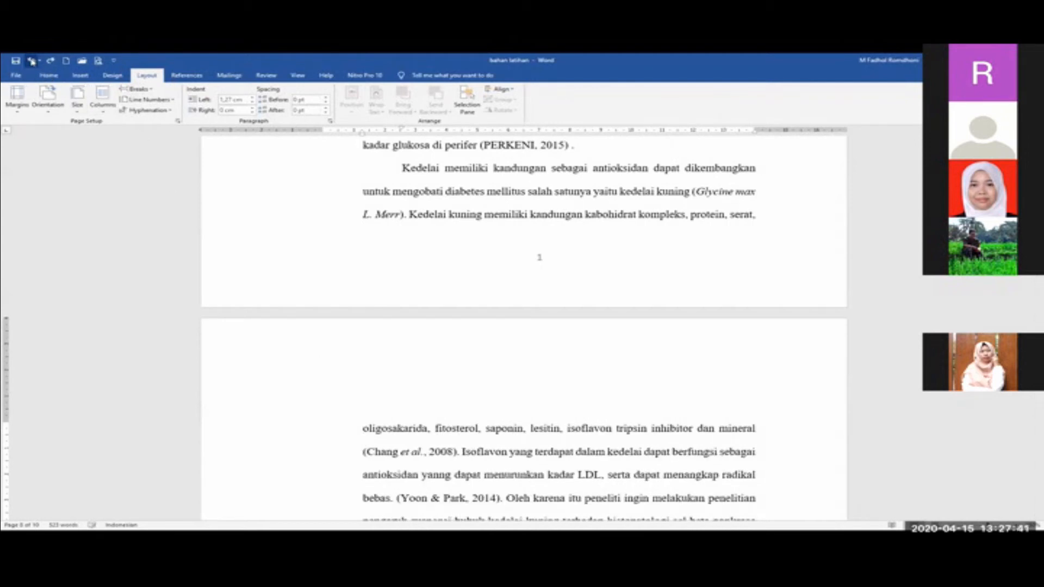
- Push the paragraph beginning "Kedelai memiliki kandungan" onto the next page by adding blank lines above it
left_click(402, 170)
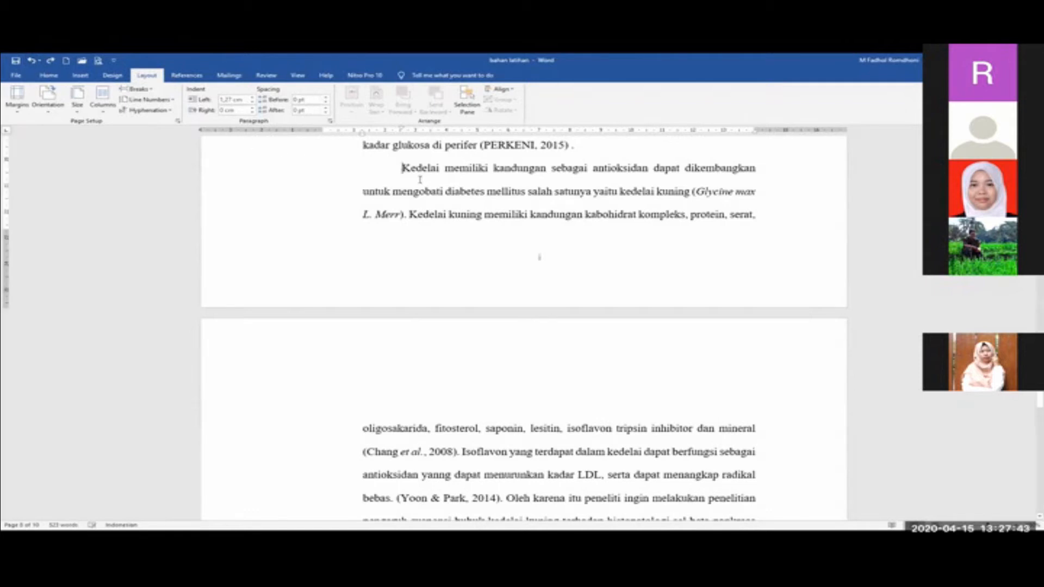
key("Return")
key("Return")
key("Return")
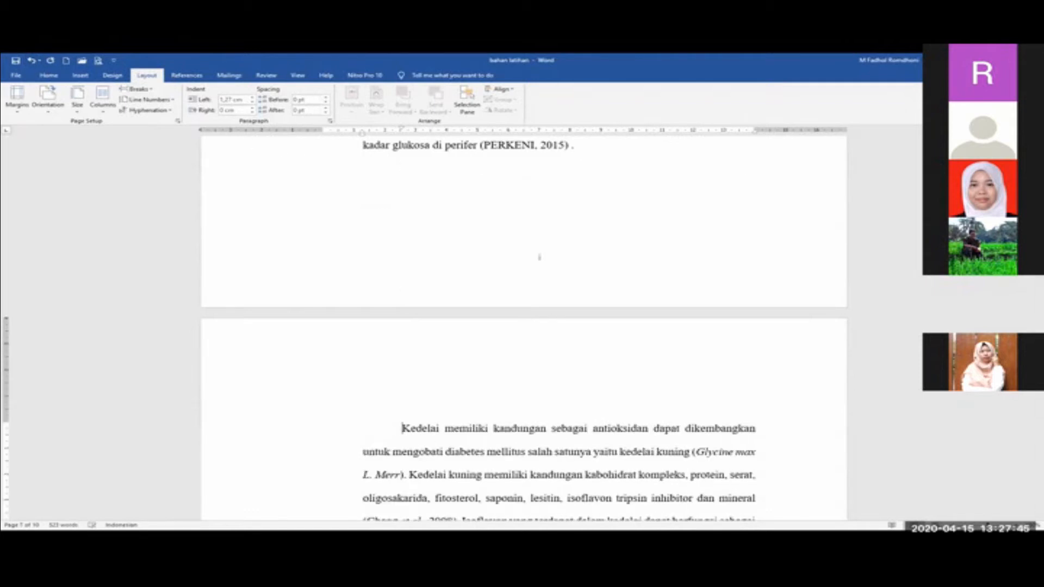
- Insert a next-page section break on the unindented blank line below the PERKENI paragraph and remove the empty line above "Kedelai memiliki"
left_click(458, 205)
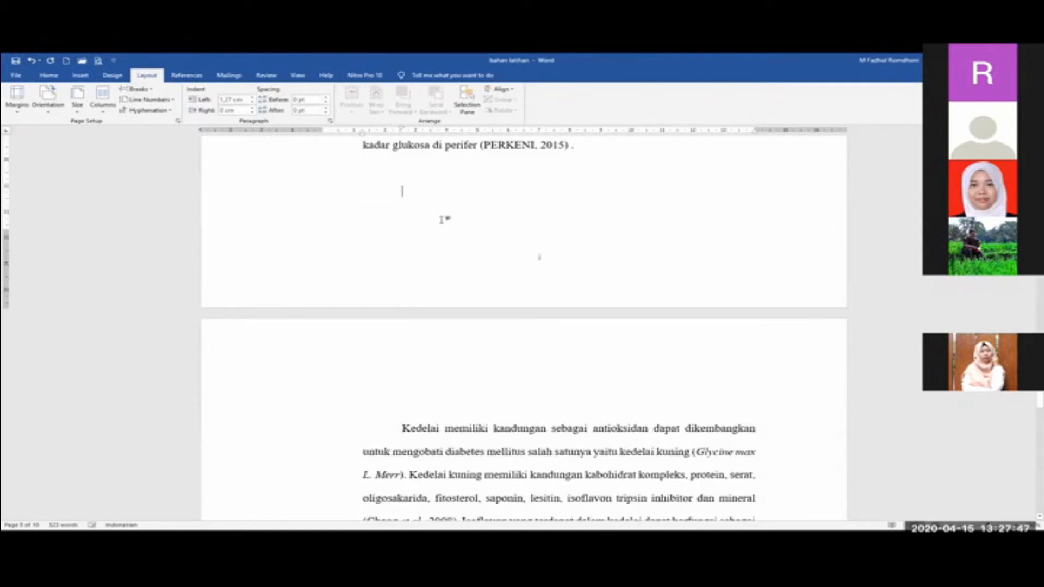
key("Up")
key("Down")
key("BackSpace")
key("BackSpace")
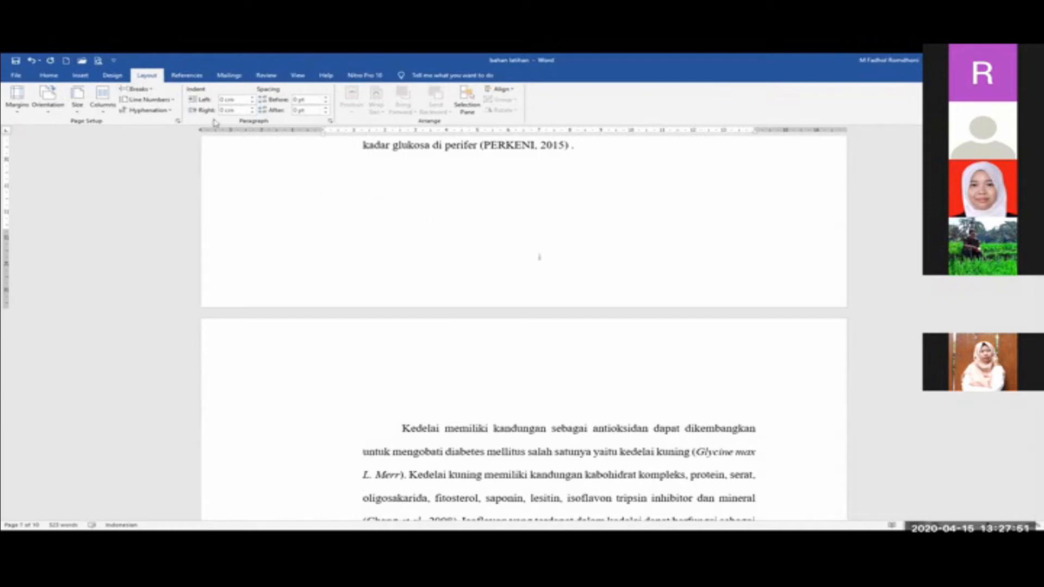
left_click(139, 88)
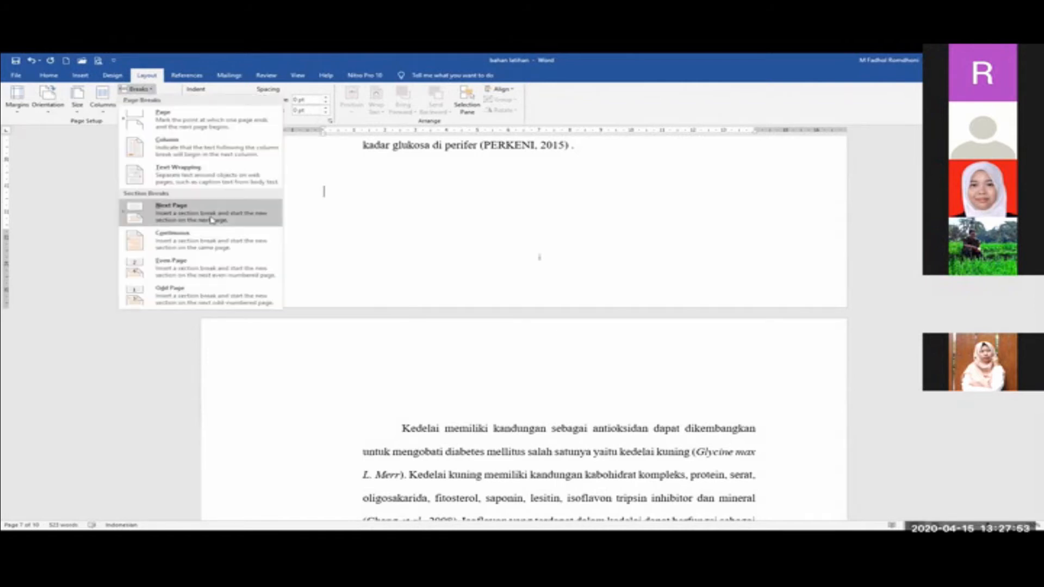
left_click(211, 219)
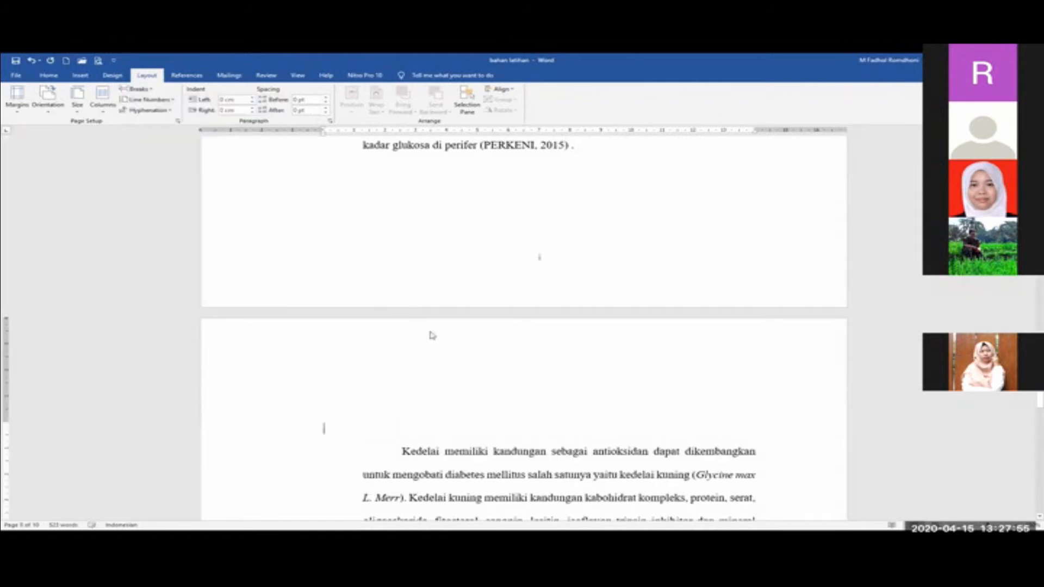
key("Delete")
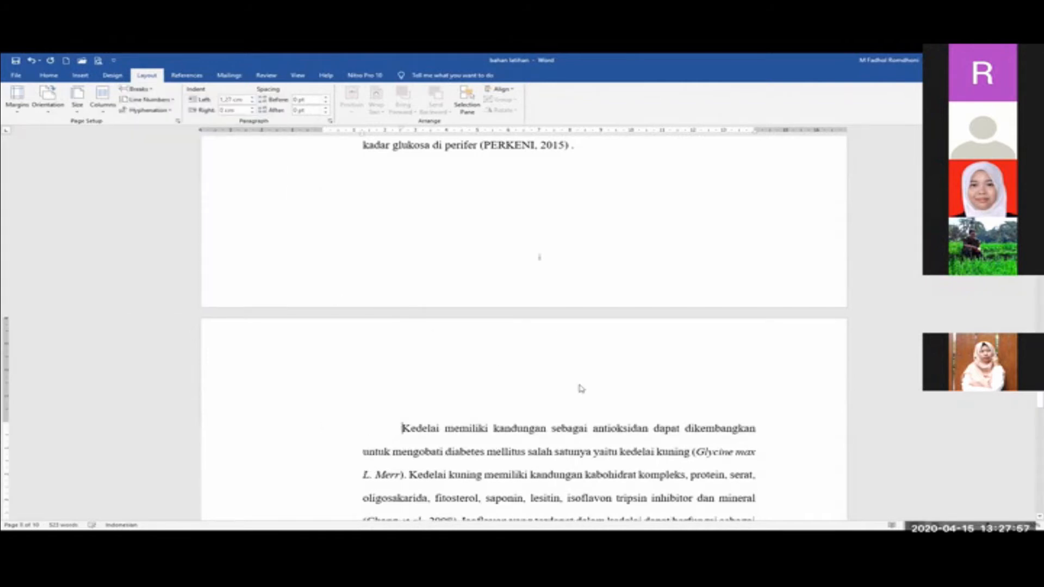
- Open the footer of the second BAB I page and unlink it from the previous section
scroll(613, 410, "down", 6)
scroll(624, 415, "down", 5)
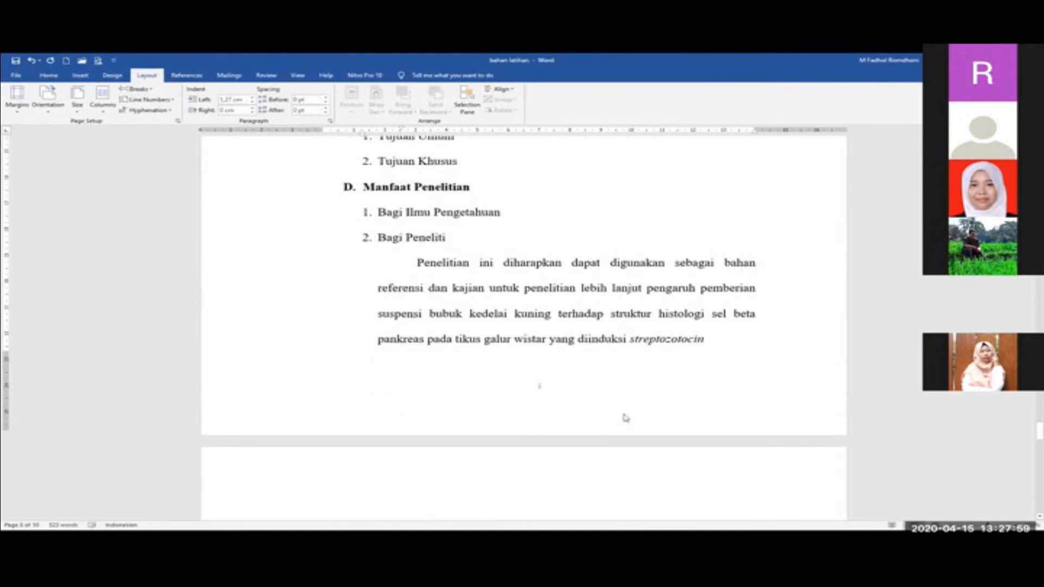
scroll(532, 389, "up", 2)
scroll(576, 419, "down", 4)
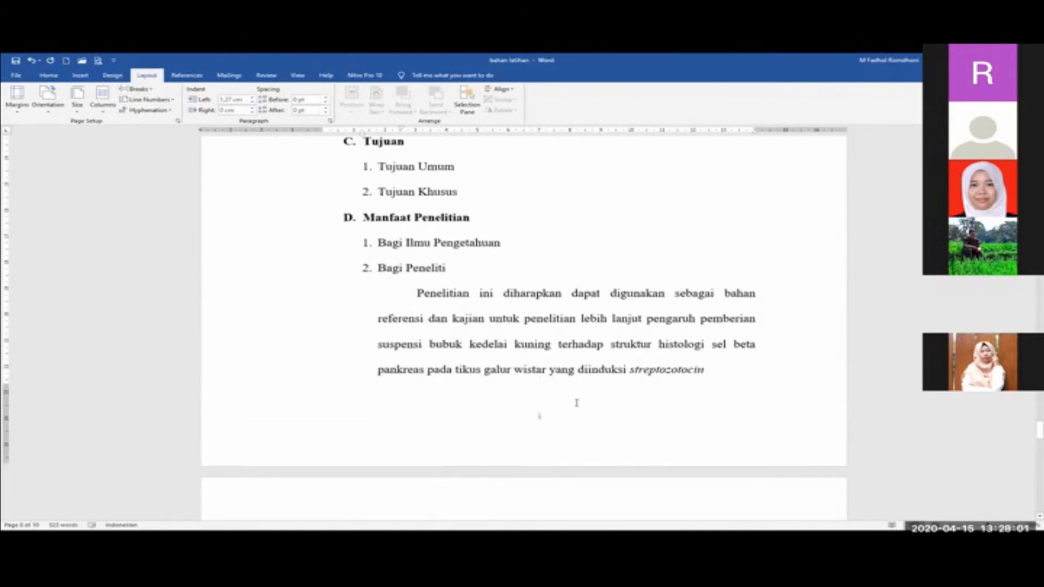
double_click(542, 416)
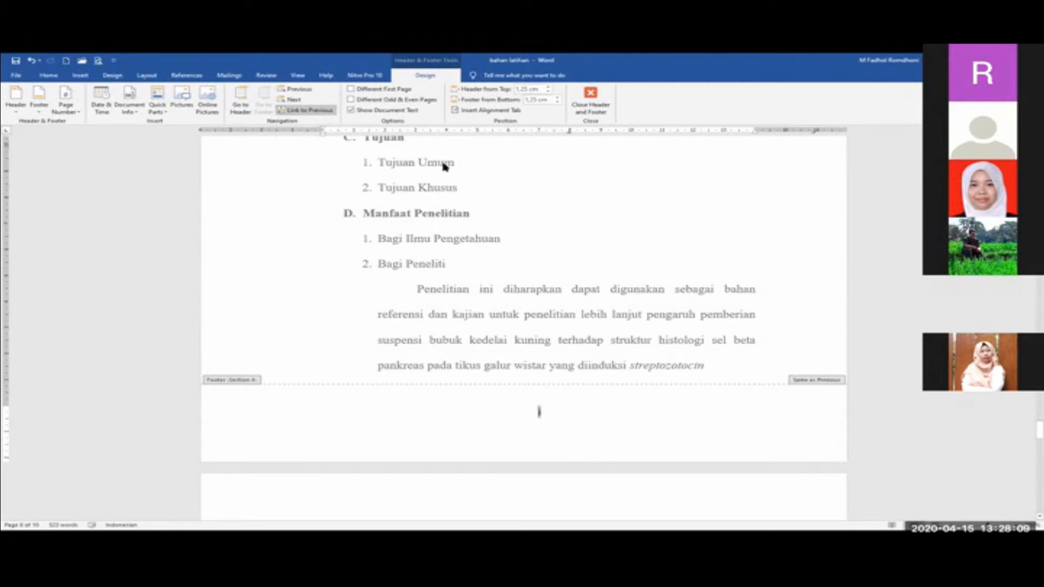
left_click(317, 111)
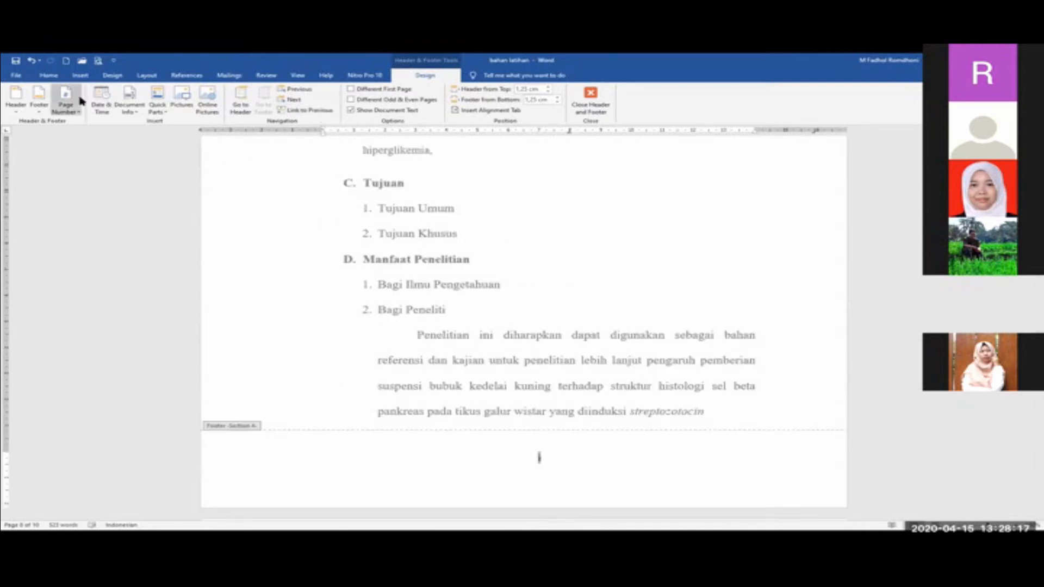
- Set the section 4 page numbers to the 1, 2, 3 format, starting at 2
left_click(66, 109)
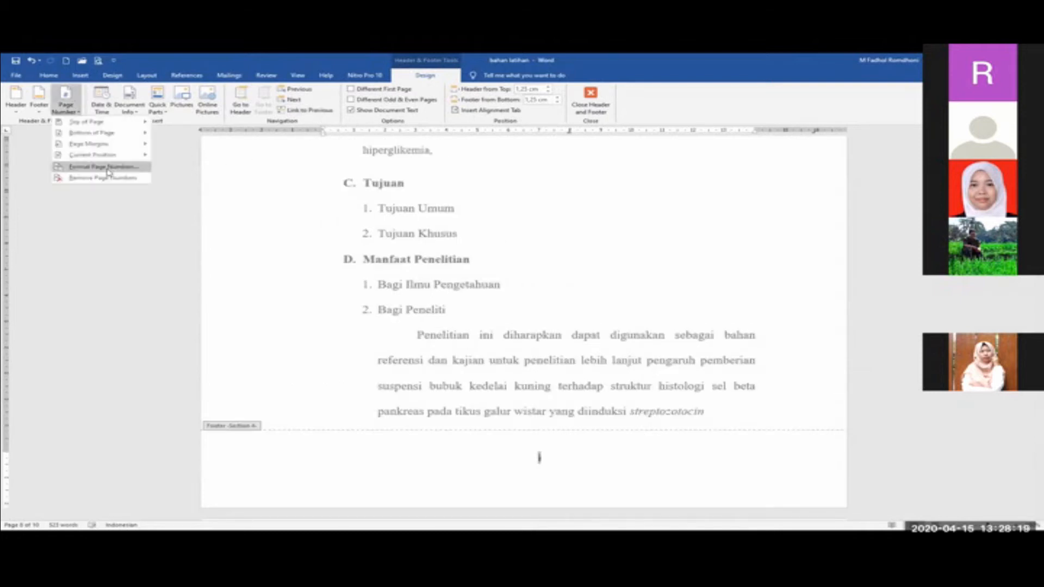
left_click(108, 172)
left_click(737, 199)
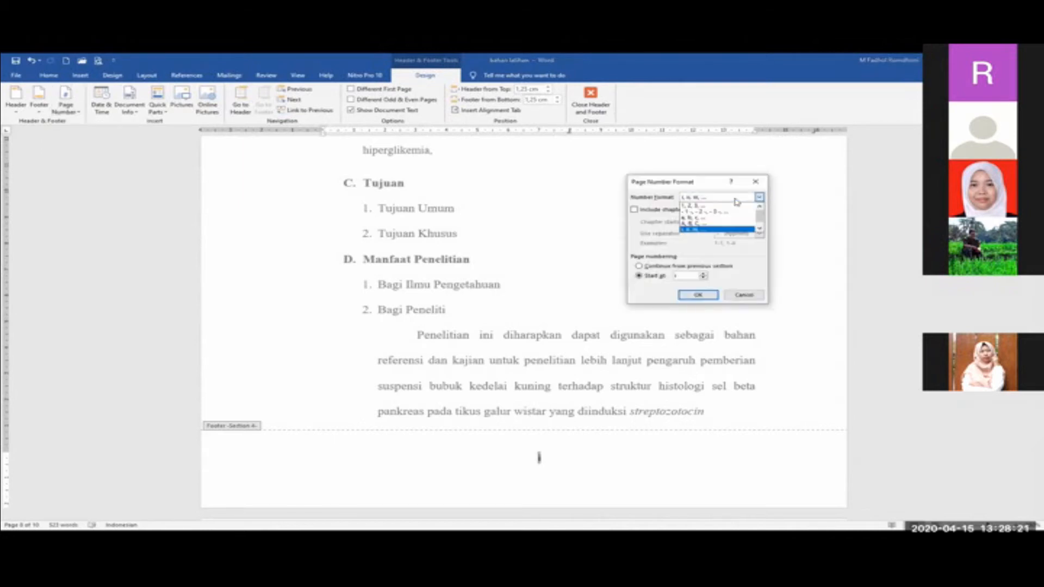
left_click(737, 205)
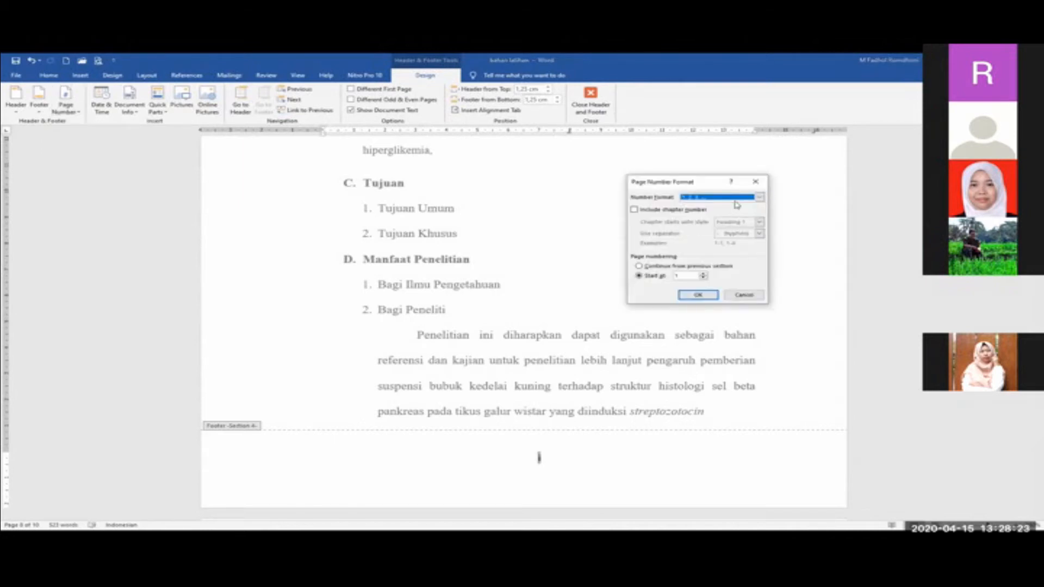
left_click(703, 275)
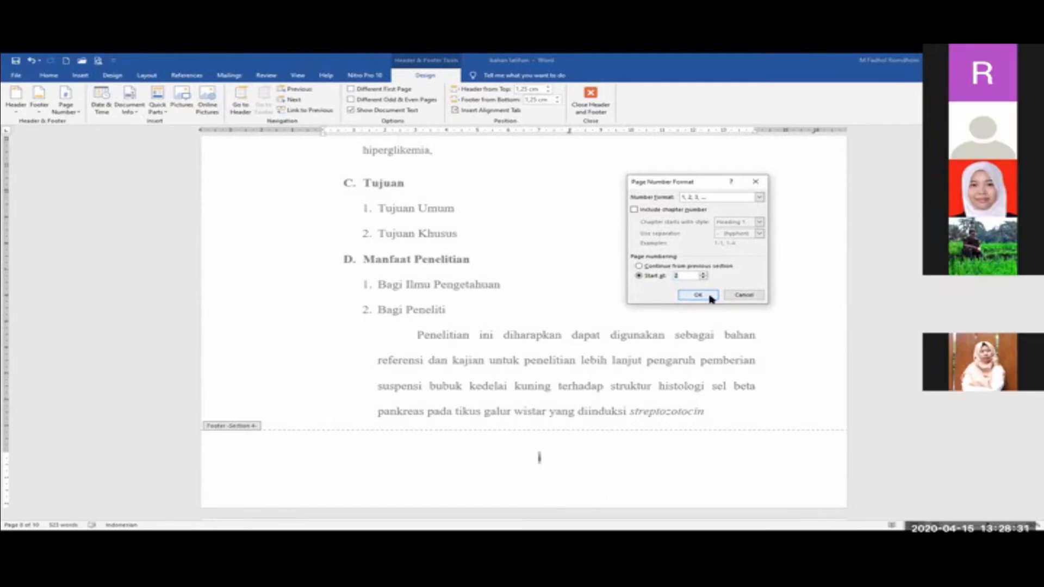
left_click(710, 297)
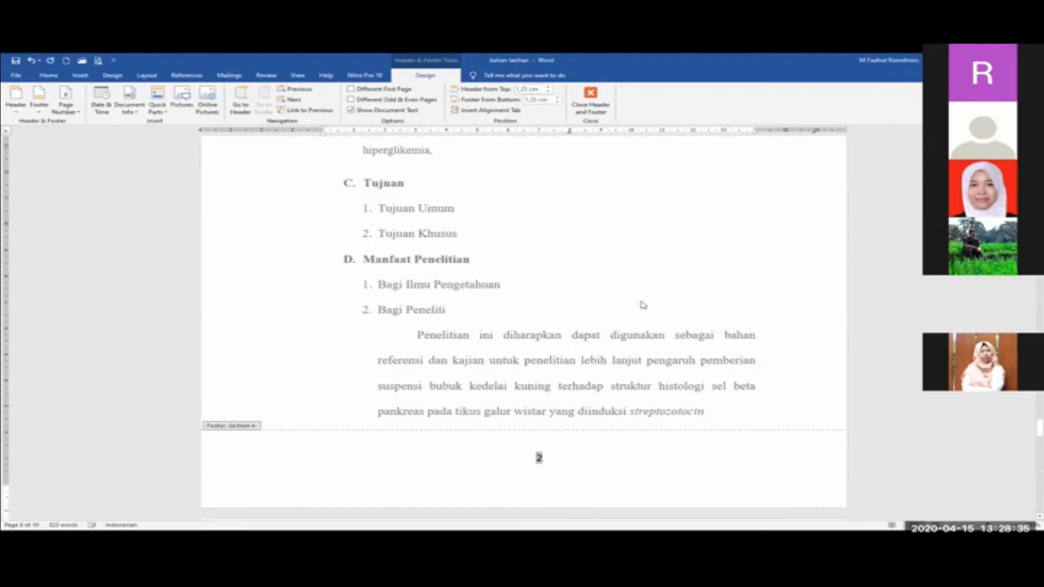
- Delete the page number from the section 3 footer on the first BAB I page
scroll(644, 305, "up", 10)
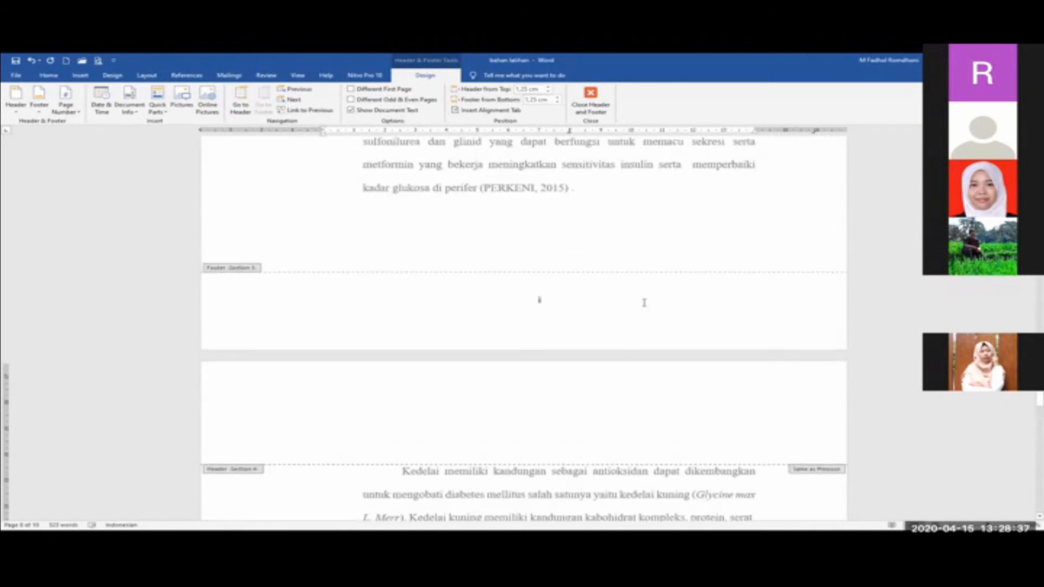
left_click(555, 309)
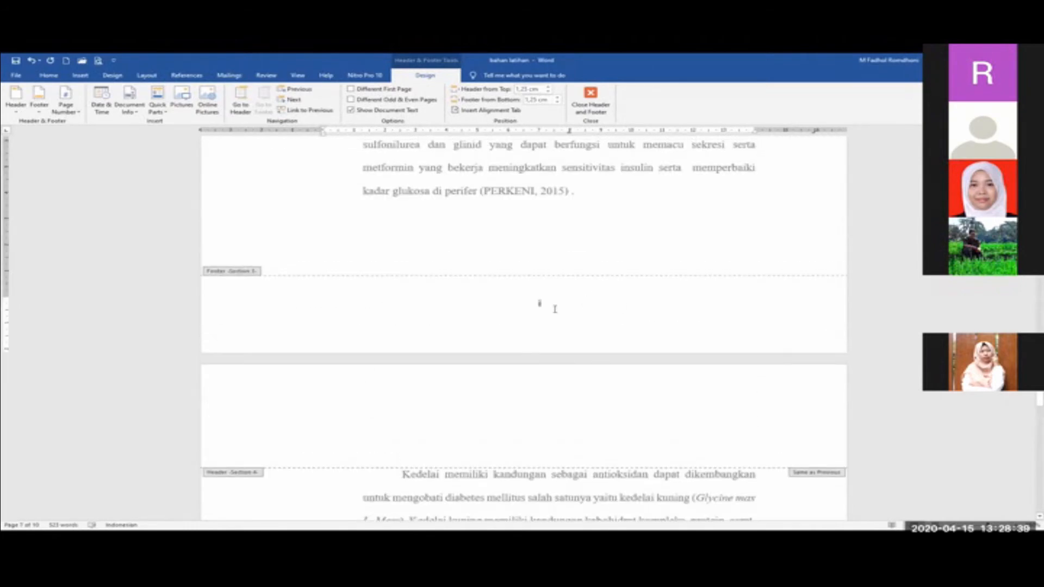
scroll(560, 302, "up", 10)
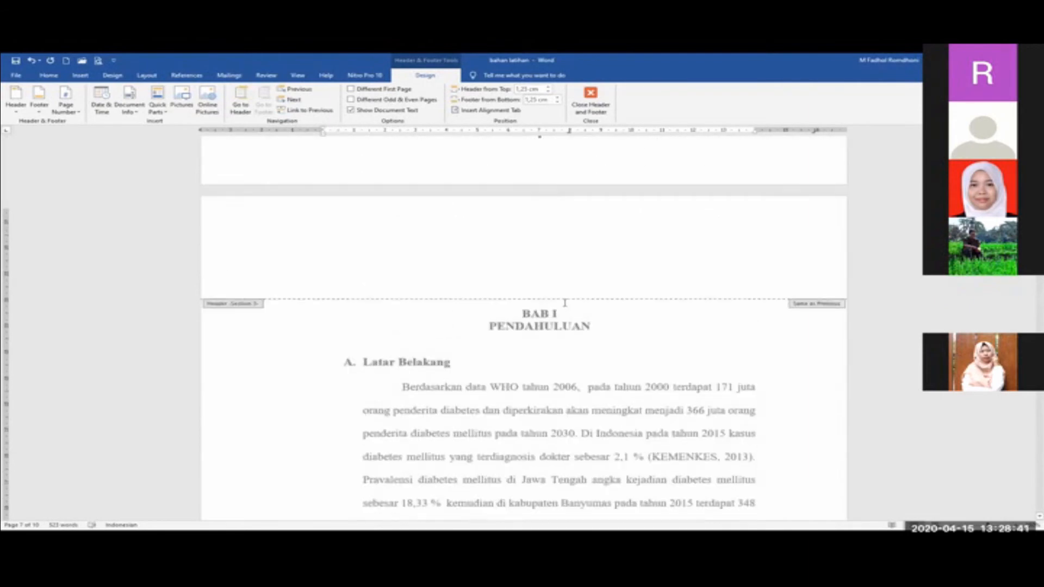
scroll(565, 302, "up", 2)
scroll(562, 304, "down", 6)
scroll(563, 305, "up", 2)
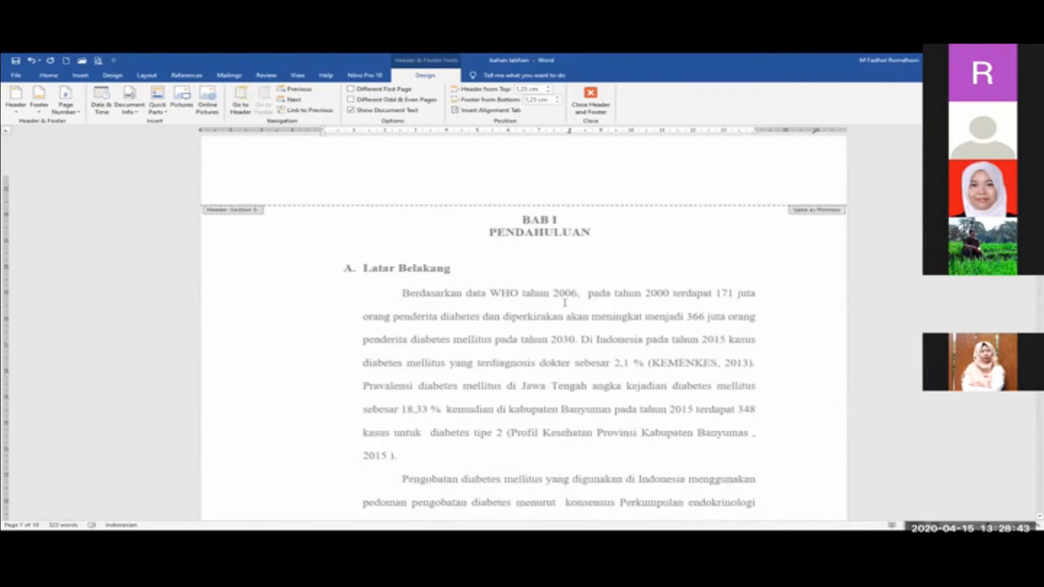
scroll(568, 309, "down", 6)
scroll(568, 310, "down", 6)
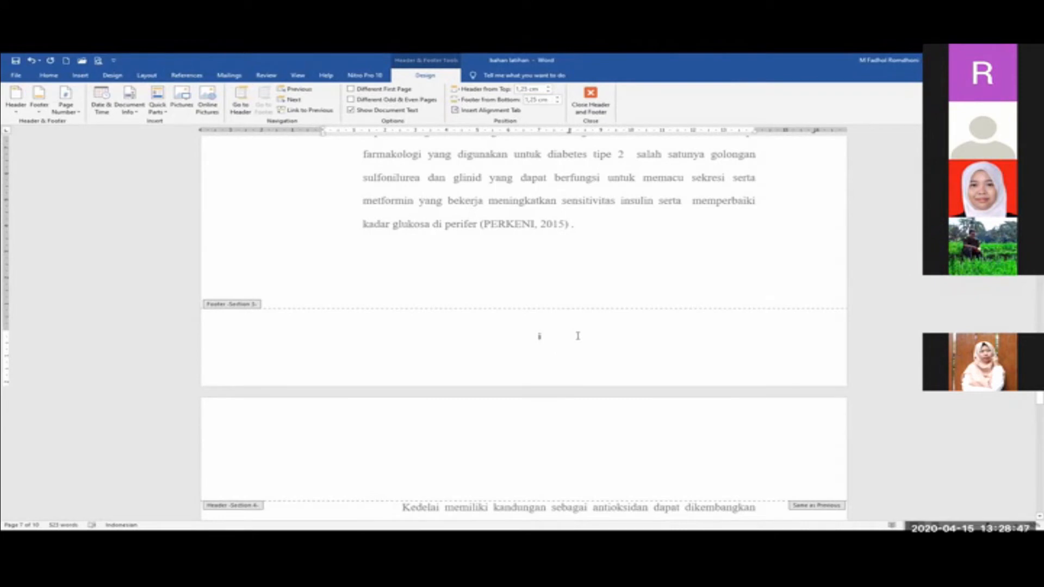
key("Delete")
- Check the footers from the last front page through the first and second BAB I pages
scroll(581, 337, "up", 9)
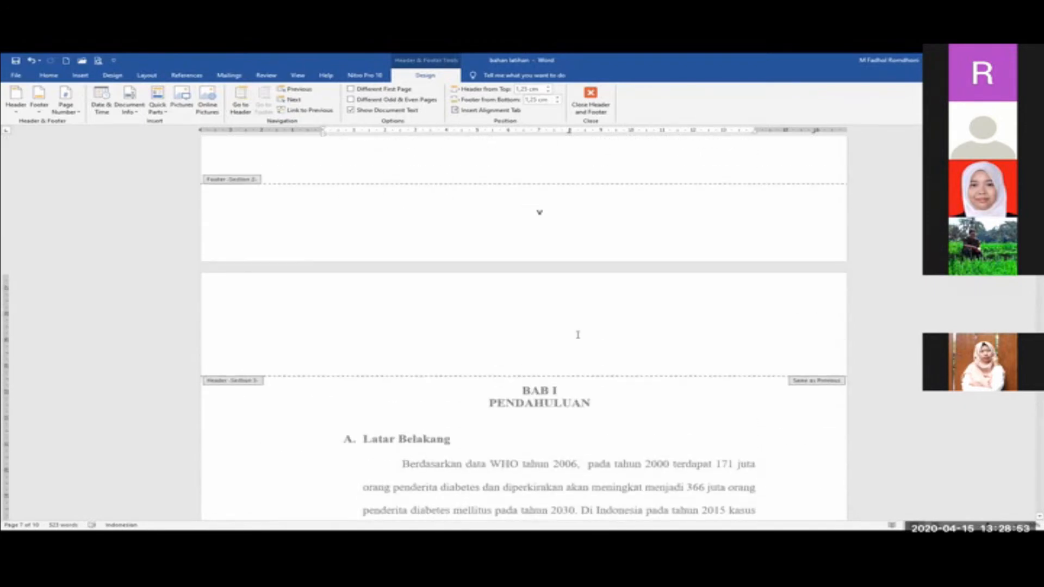
scroll(578, 337, "down", 15)
left_click(564, 330)
scroll(565, 330, "down", 10)
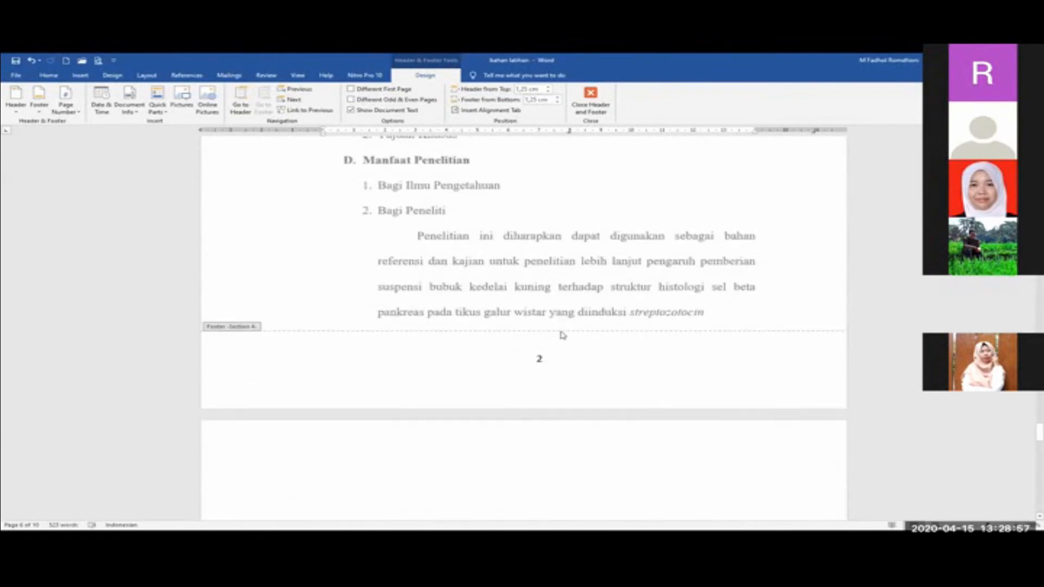
scroll(562, 336, "up", 3)
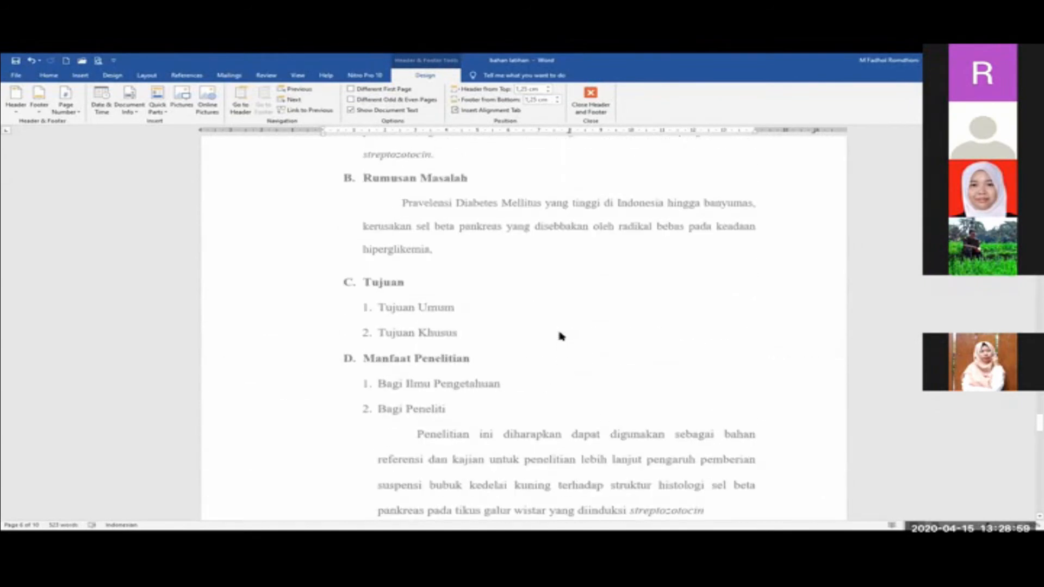
scroll(562, 336, "up", 8)
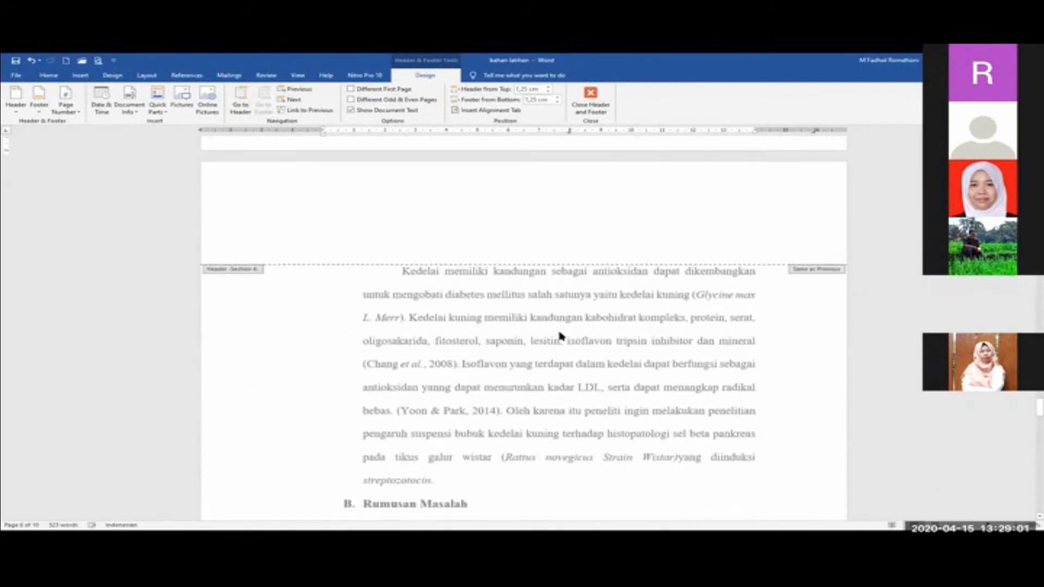
scroll(560, 331, "up", 4)
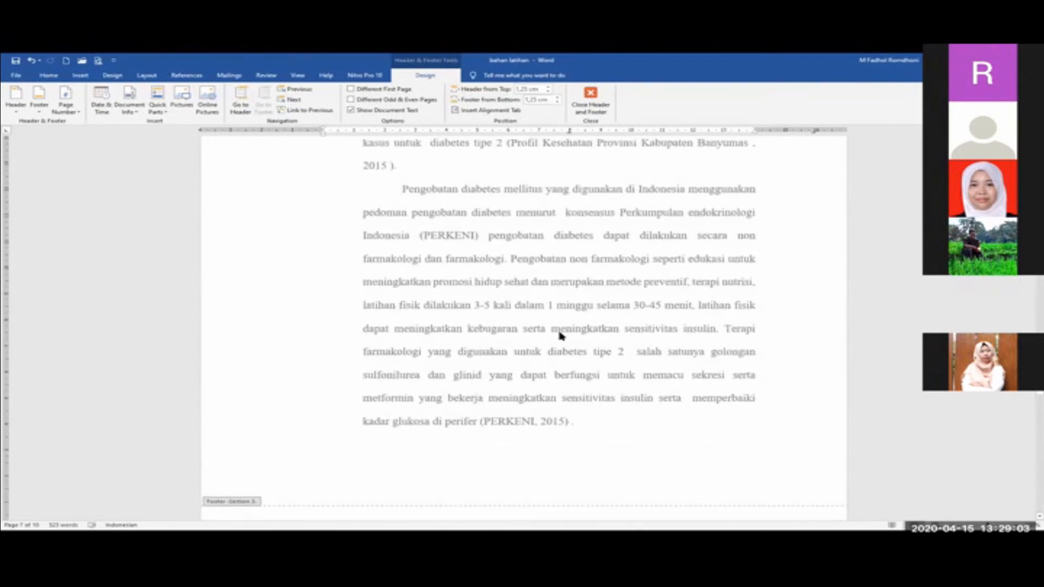
scroll(562, 328, "up", 4)
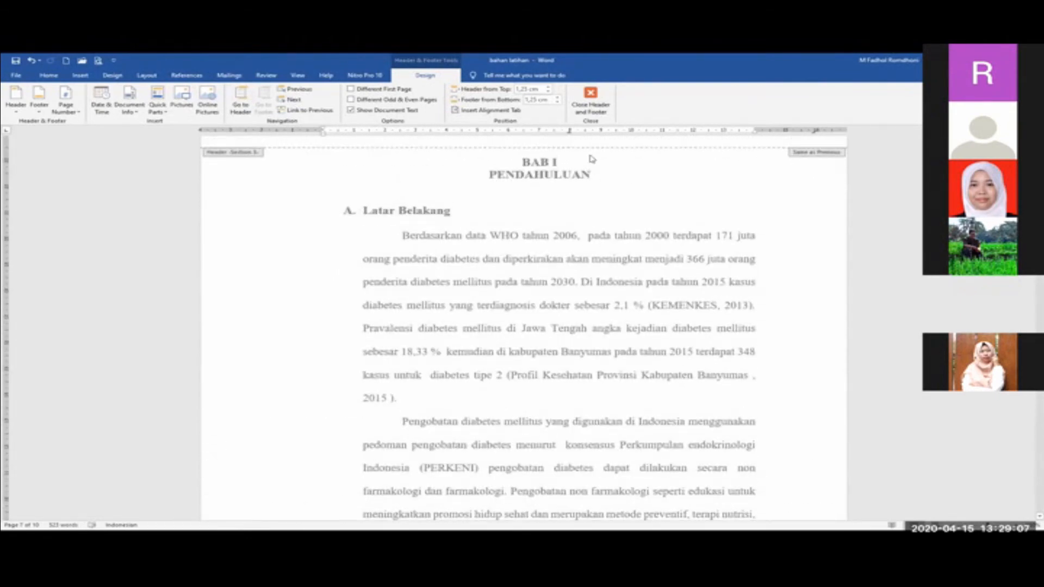
- Exit footer editing and insert a Plain Number 3 page number in the header of the first BAB I page
left_click(594, 109)
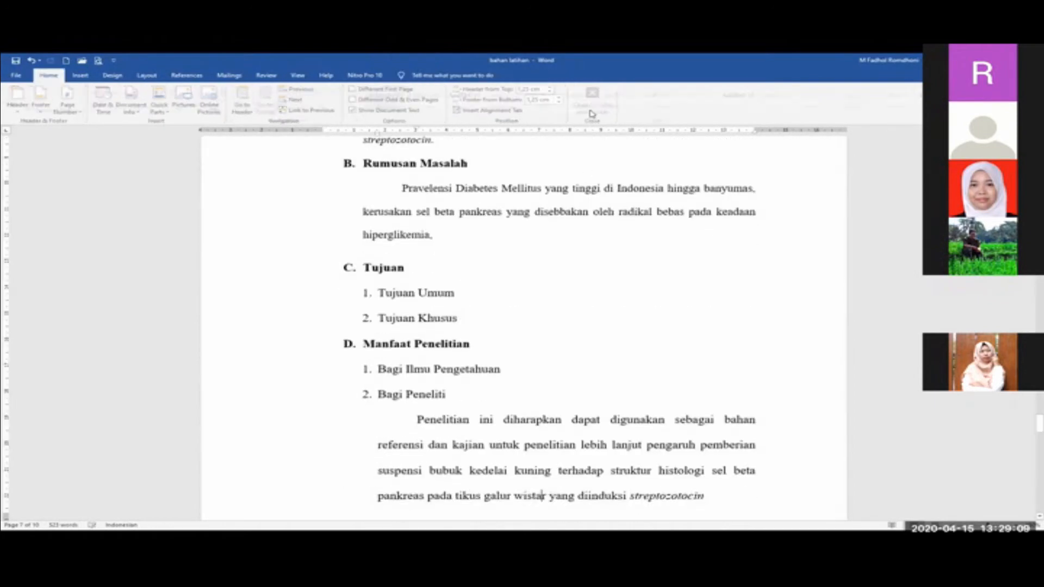
scroll(872, 211, "up", 15)
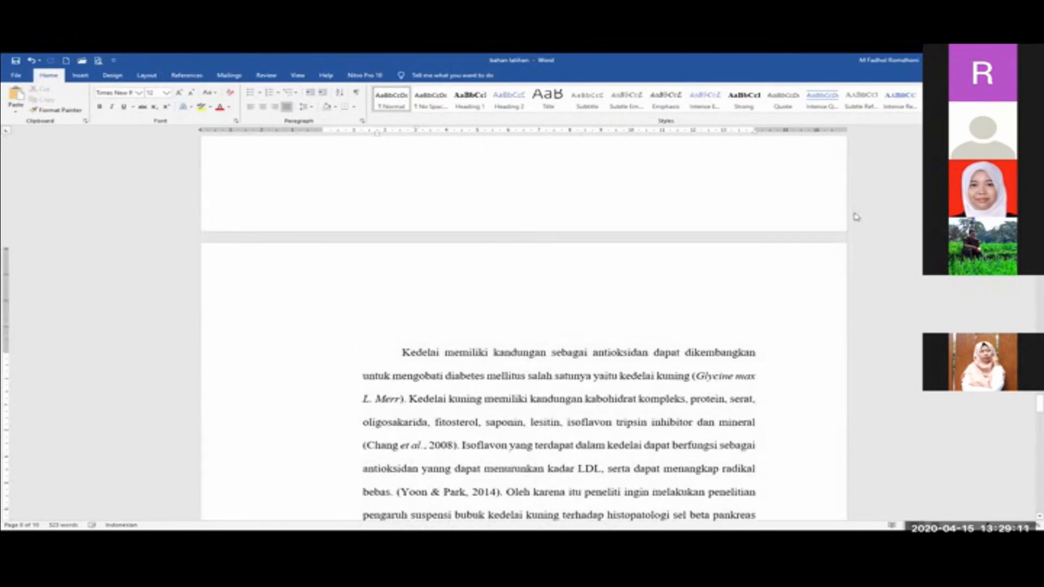
scroll(846, 212, "up", 4)
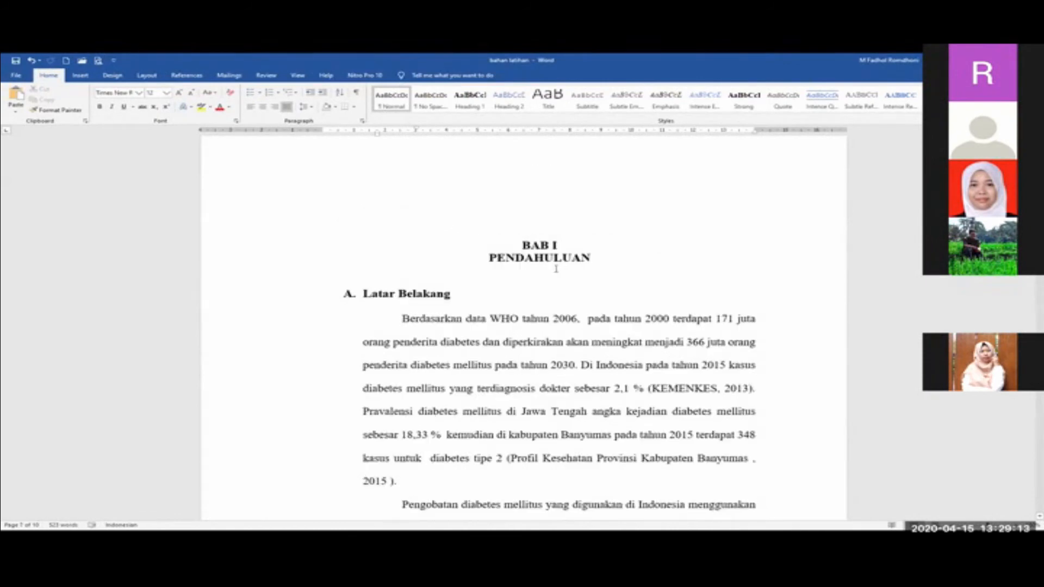
left_click(555, 275)
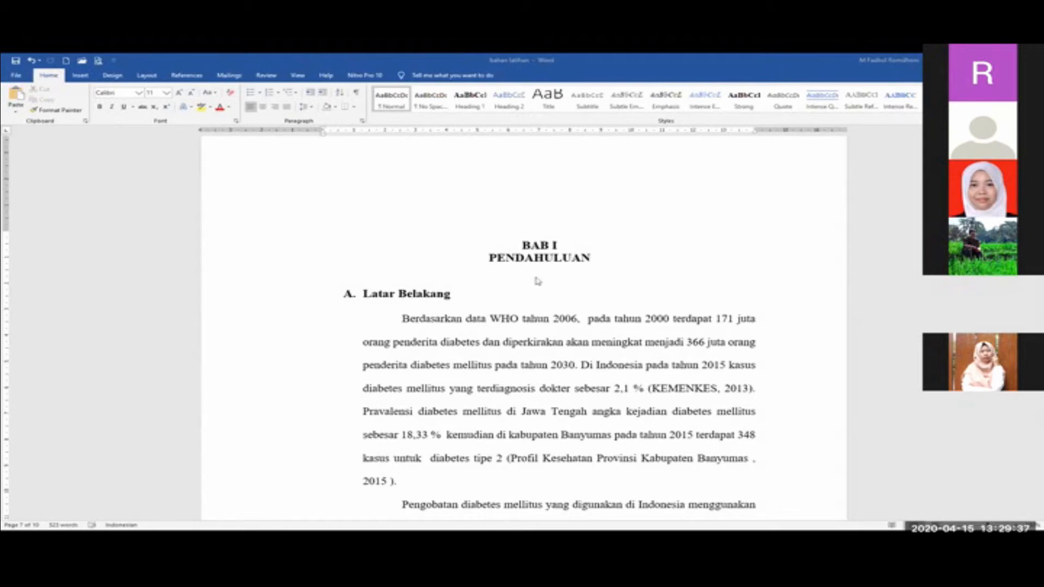
scroll(549, 266, "up", 2)
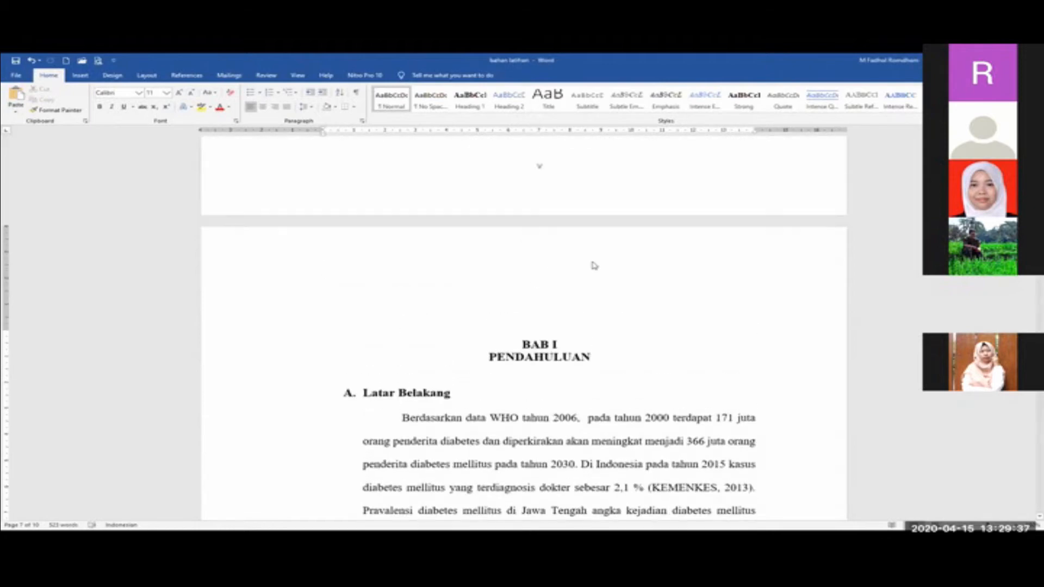
left_click(85, 76)
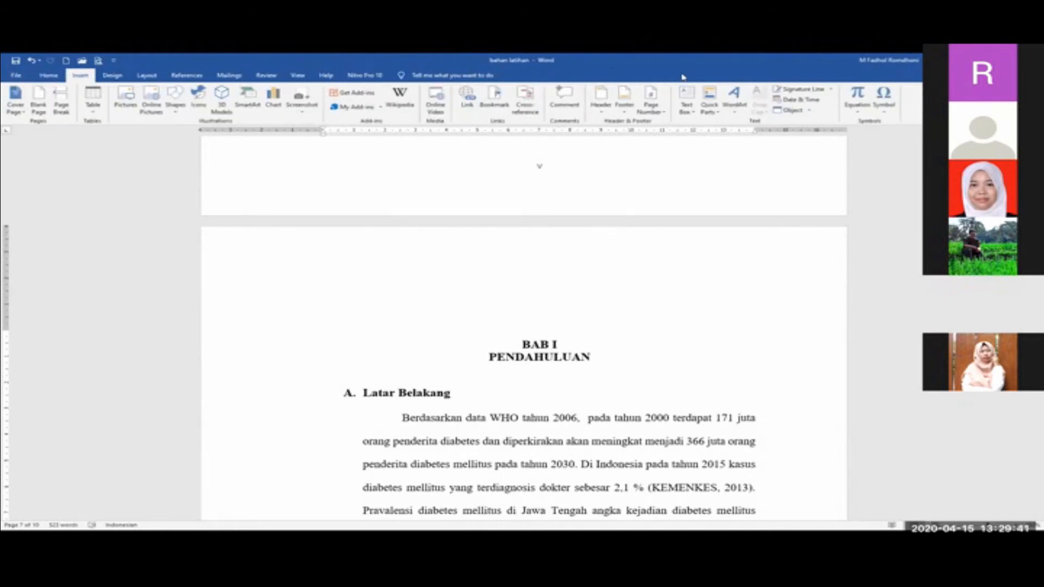
left_click(660, 112)
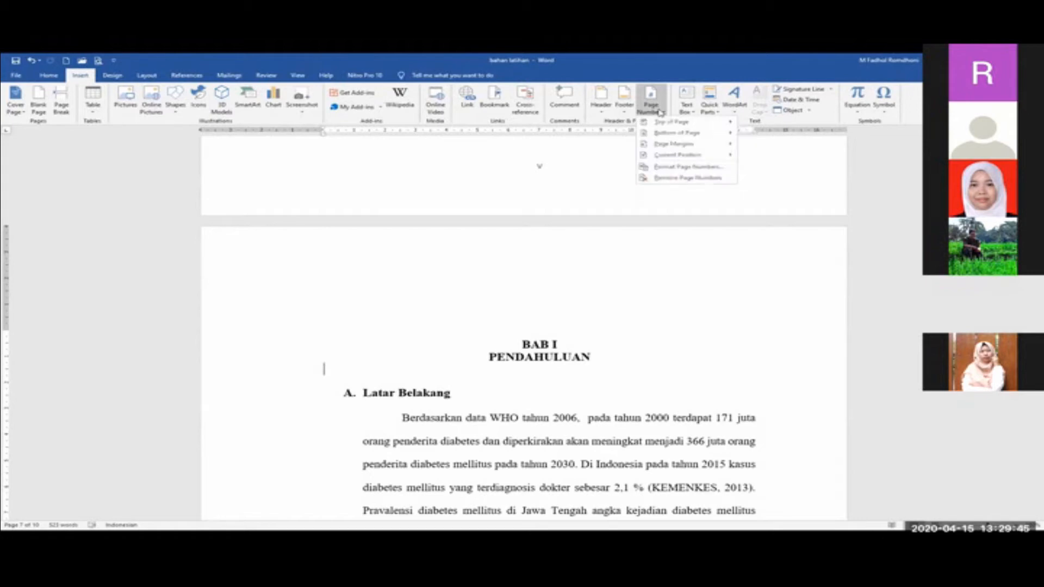
left_click(80, 79)
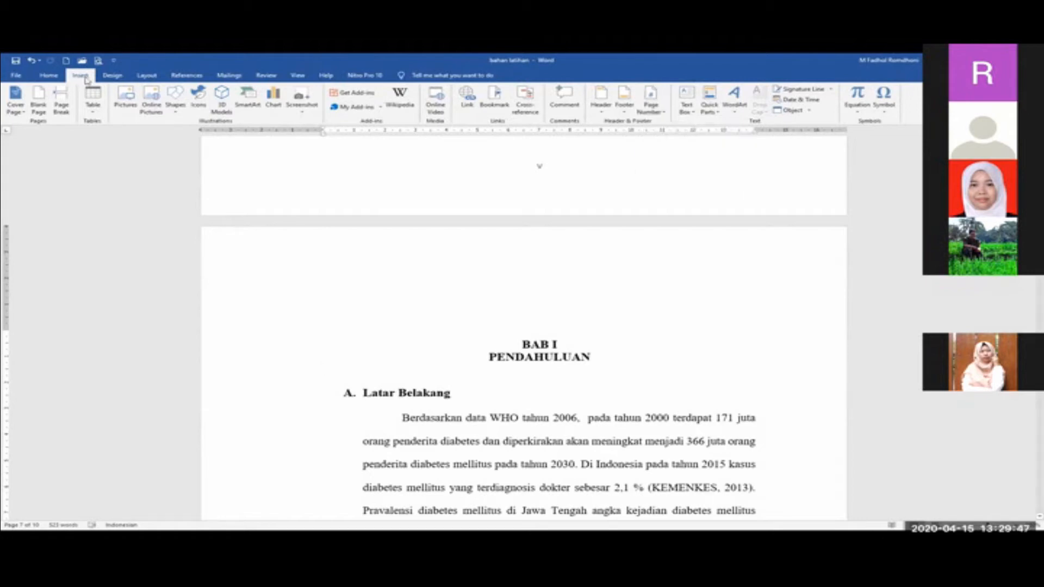
left_click(649, 110)
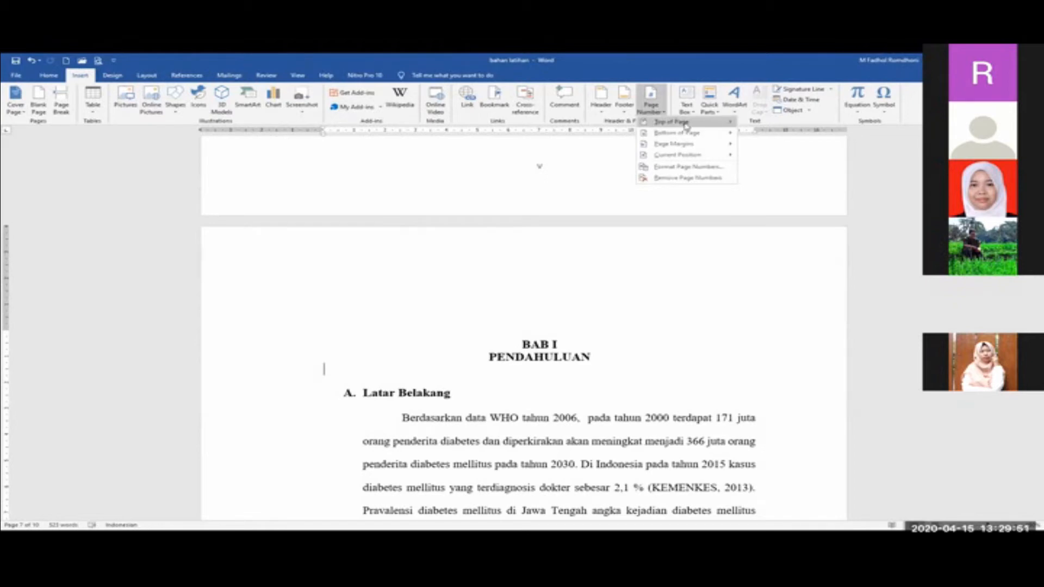
mouse_move(686, 124)
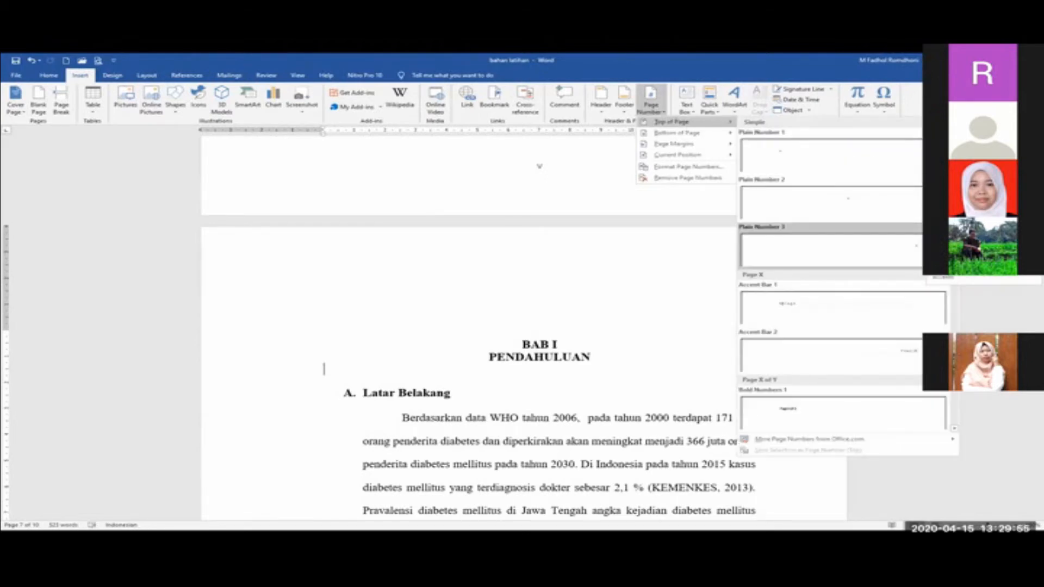
left_click(861, 247)
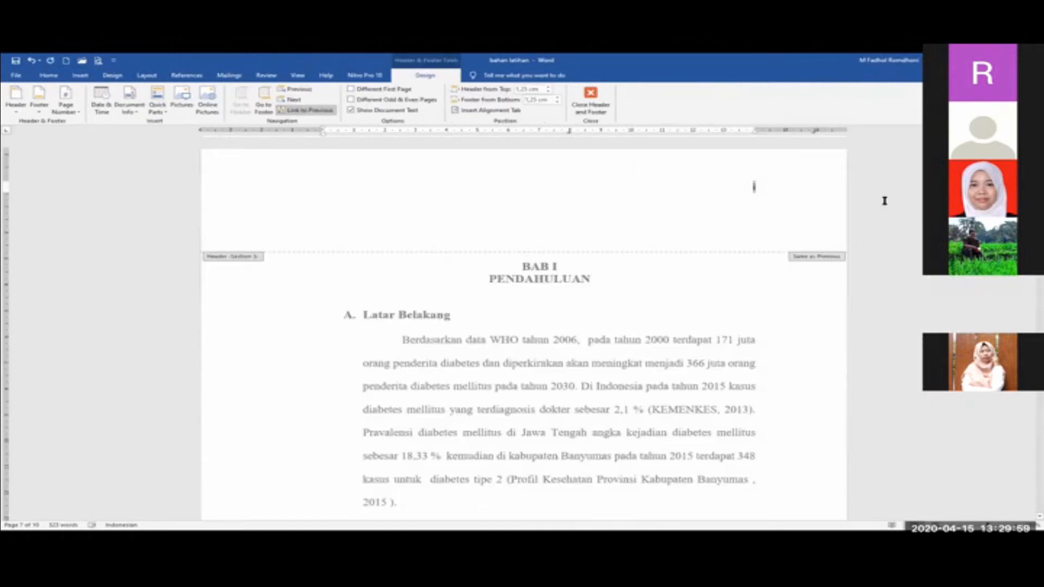
- Unlink the section 3 header on the first BAB I page from the previous section
mouse_move(1039, 372)
left_mouse_down()
mouse_move(1028, 328)
mouse_move(1028, 156)
mouse_move(1032, 506)
mouse_move(1029, 388)
left_mouse_up()
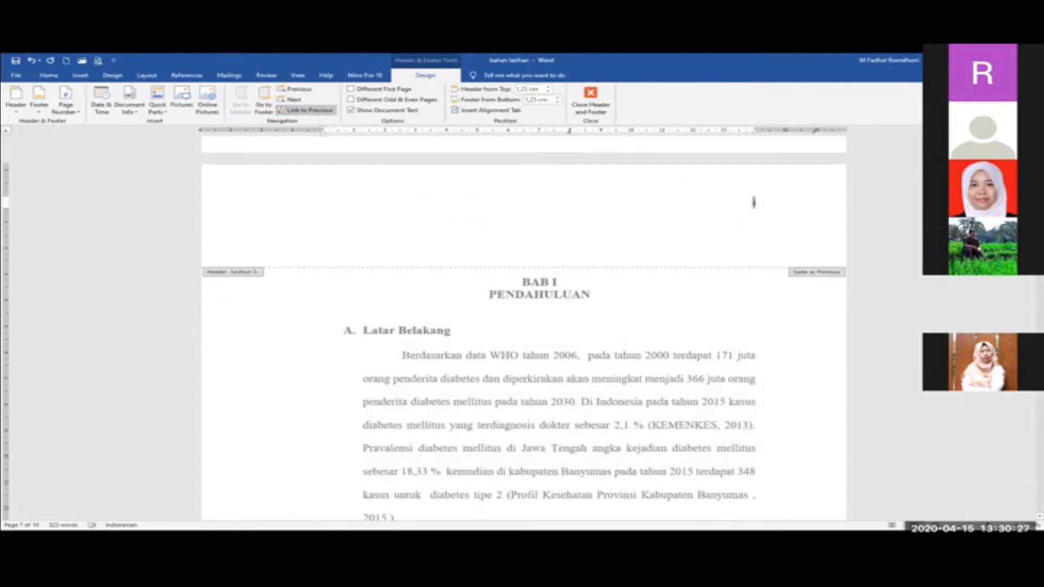
left_click(759, 212)
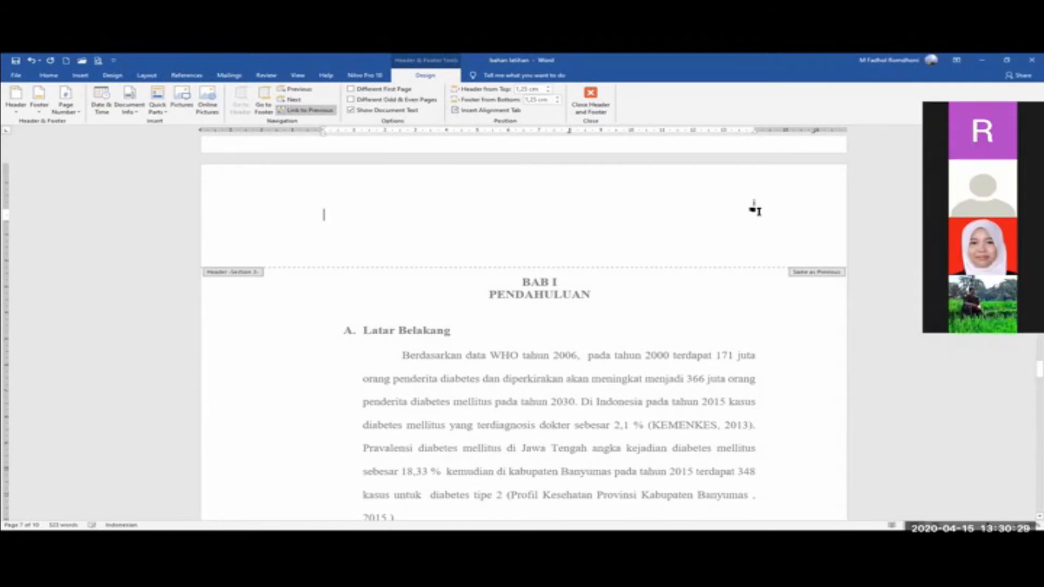
left_click(756, 202)
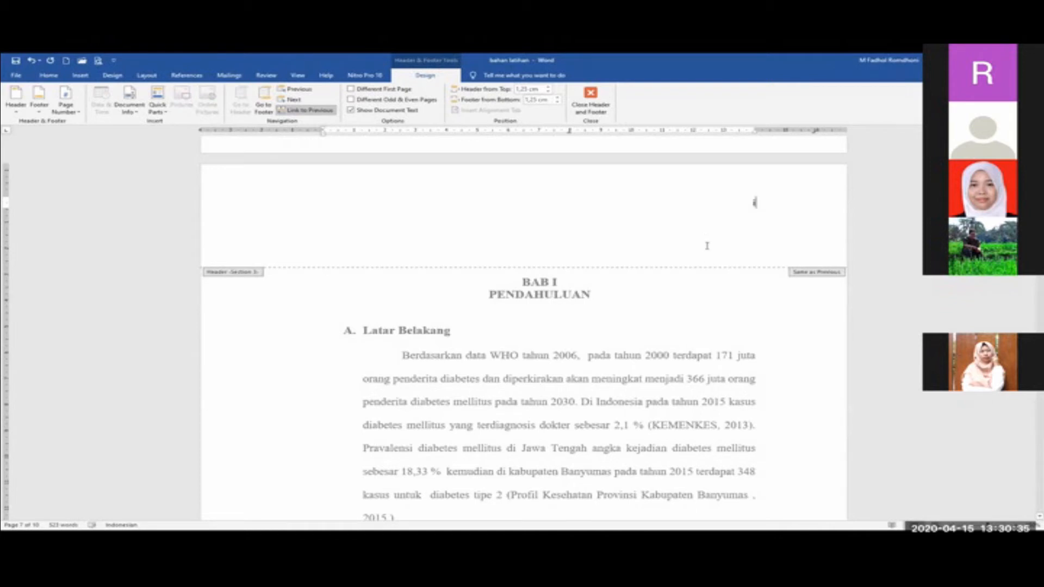
left_click(324, 113)
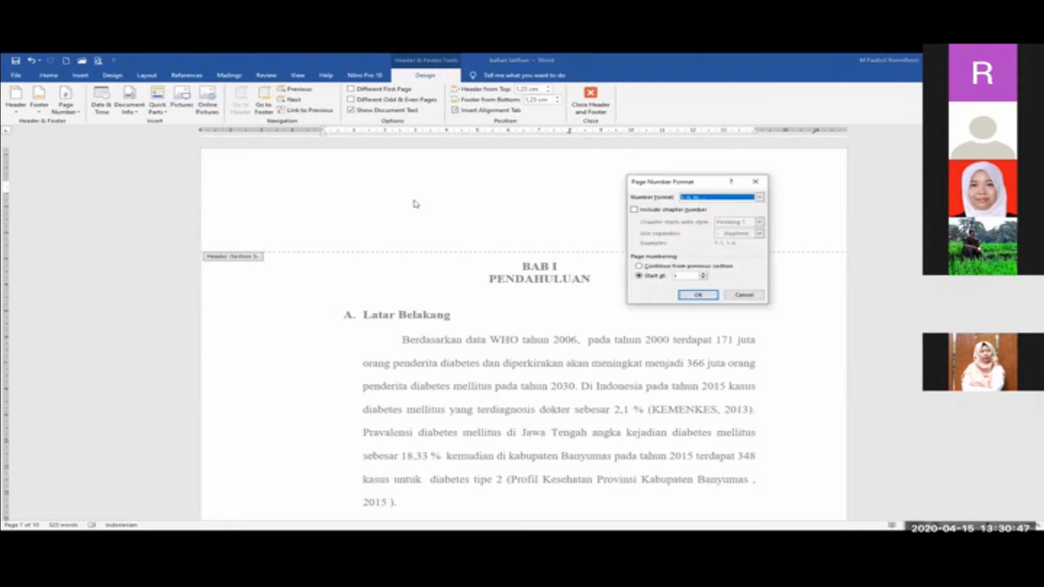
- Set the section 3 page numbers to the 1, 2, 3 format, starting at 1
left_click(721, 198)
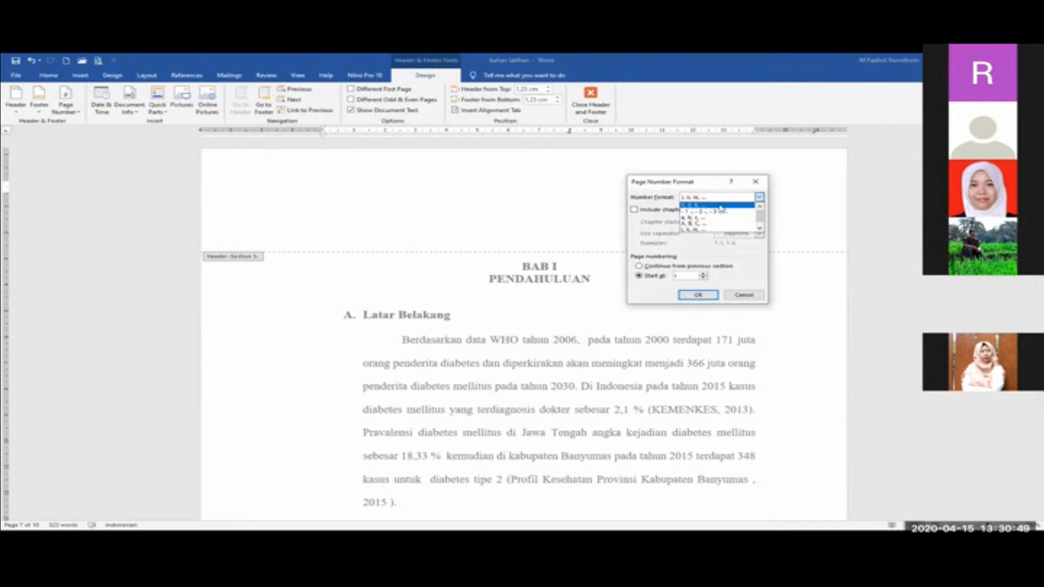
left_click(720, 206)
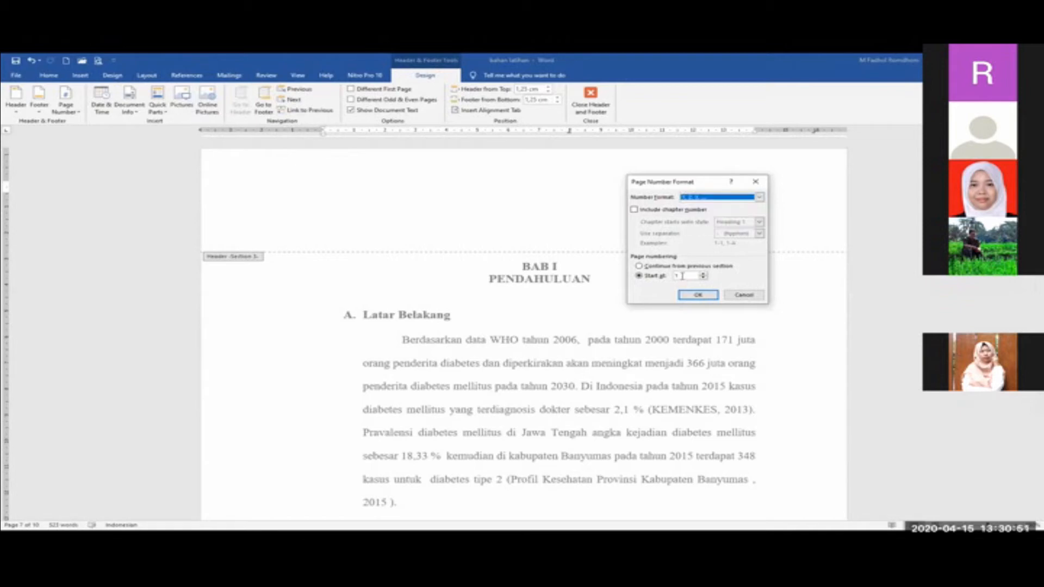
left_click(703, 297)
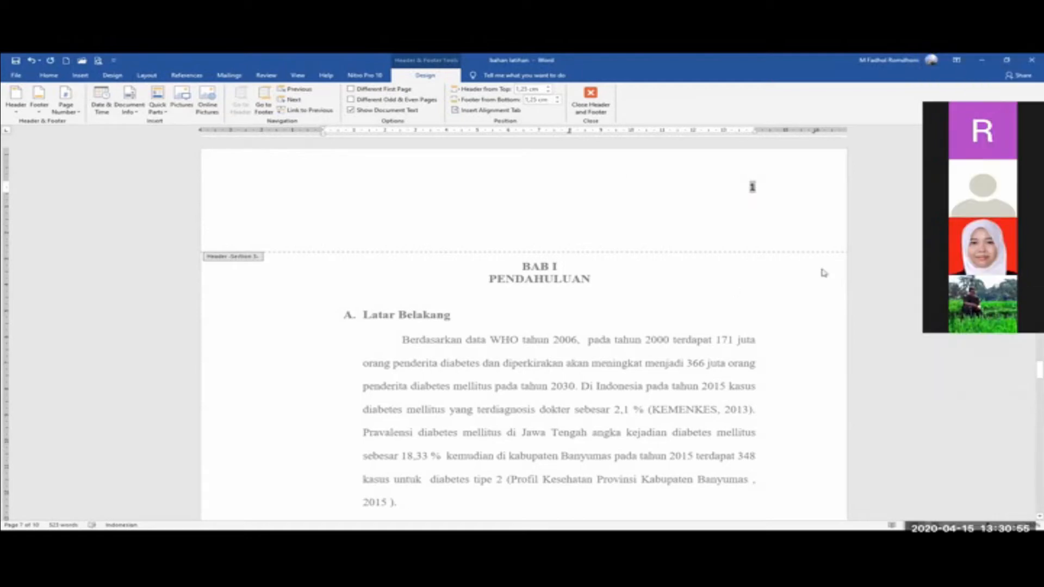
- Delete the page number from the section 2 header on the Daftar Tabel page
left_click_drag(1030, 369, 1027, 338)
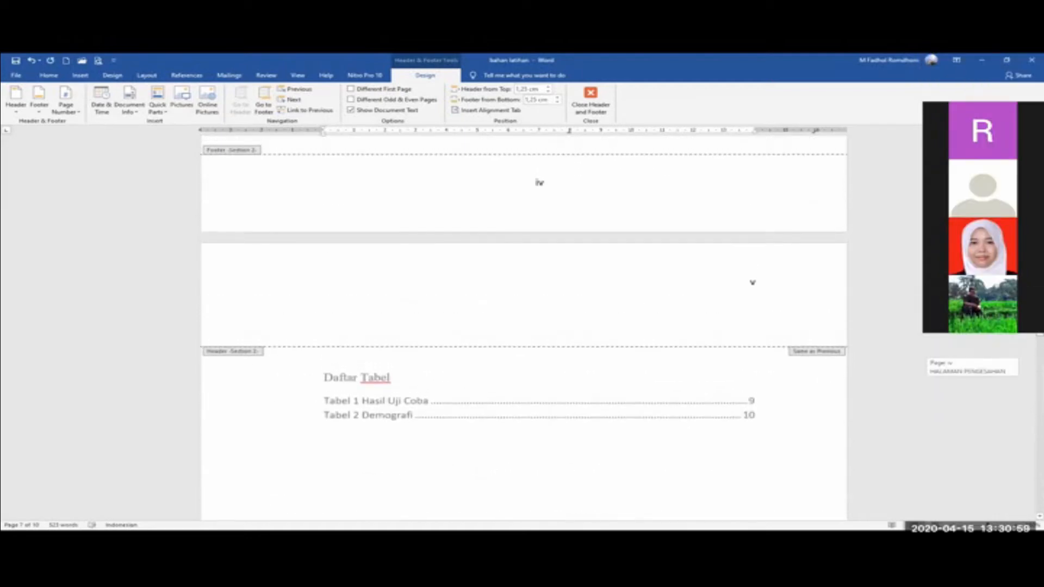
left_click(755, 283)
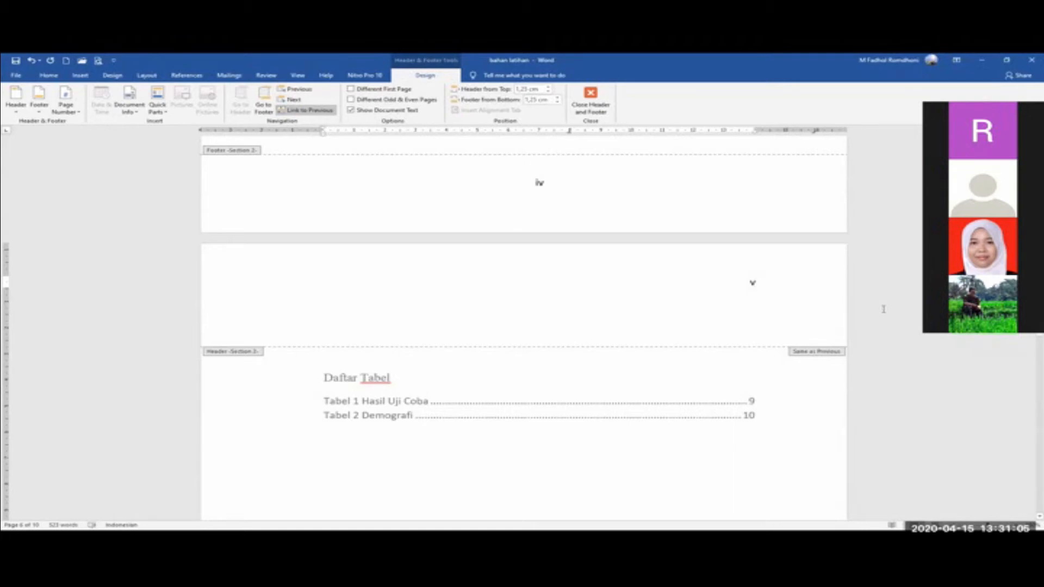
key("Delete")
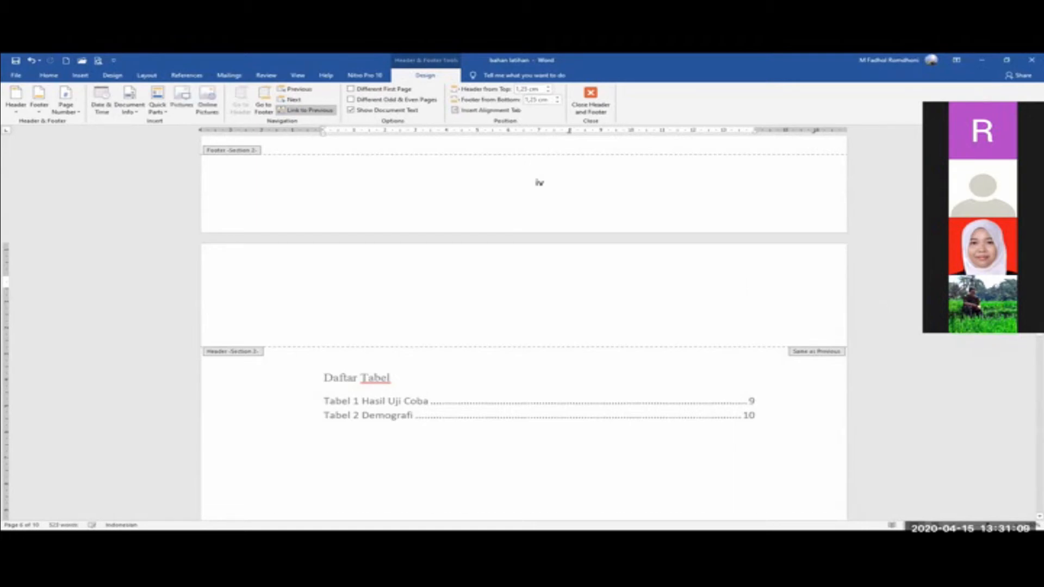
- Check the headers and footers from the cover through the front pages to the second BAB I page
scroll(524, 326, "up", 15)
scroll(524, 326, "up", 15)
scroll(524, 326, "down", 5)
scroll(524, 326, "up", 6)
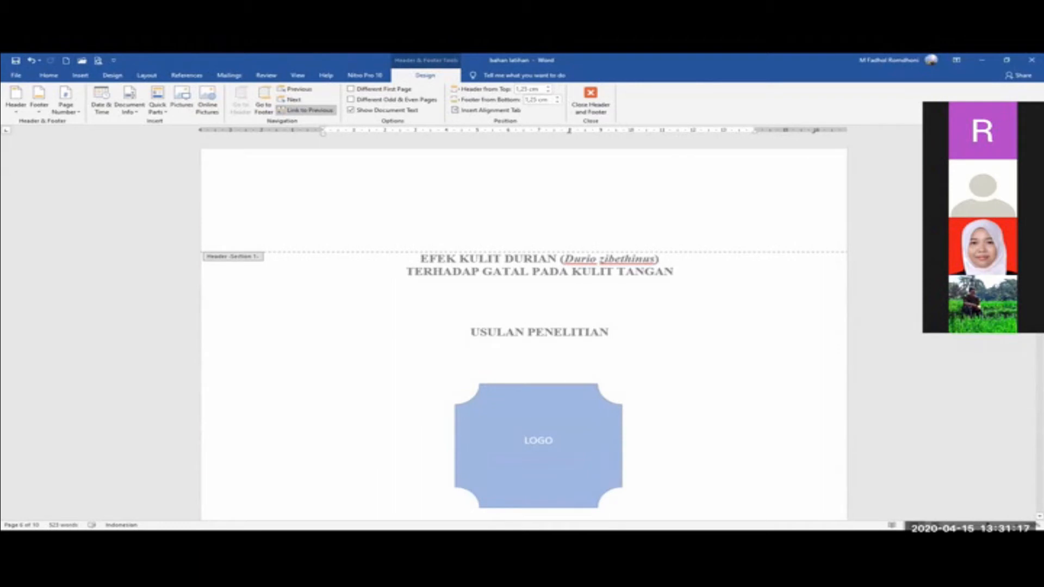
scroll(524, 326, "down", 7)
scroll(523, 326, "up", 8)
scroll(524, 326, "down", 4)
scroll(524, 327, "down", 6)
scroll(524, 326, "up", 4)
scroll(524, 326, "down", 7)
scroll(540, 215, "down", 12)
scroll(523, 326, "down", 15)
scroll(539, 198, "down", 15)
scroll(540, 199, "down", 15)
scroll(1029, 397, "down", 10)
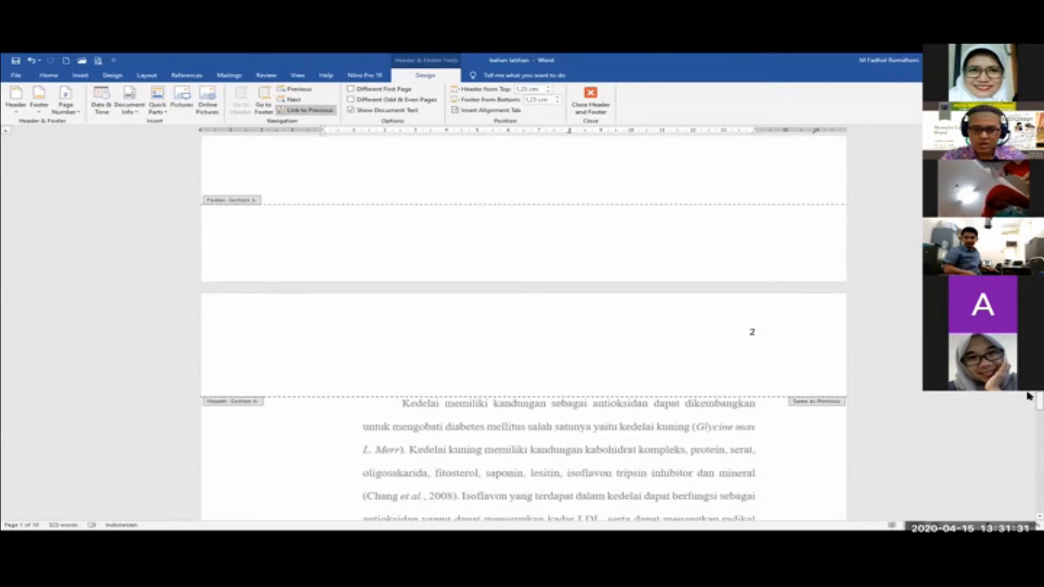
- Unlink the section 4 header on the second BAB I page from the previous section and delete its page number
scroll(755, 313, "down", 1)
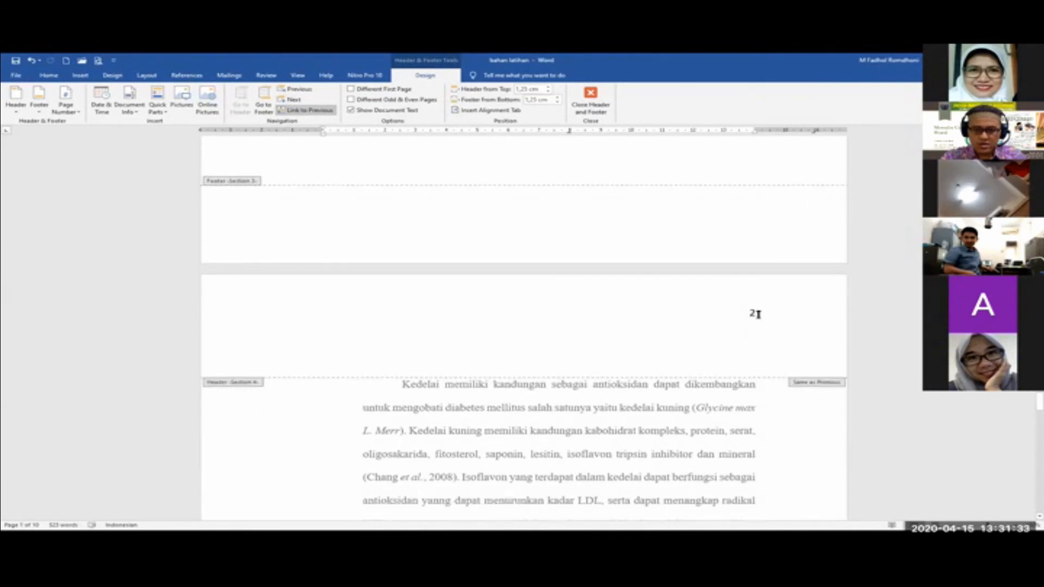
left_click(757, 315)
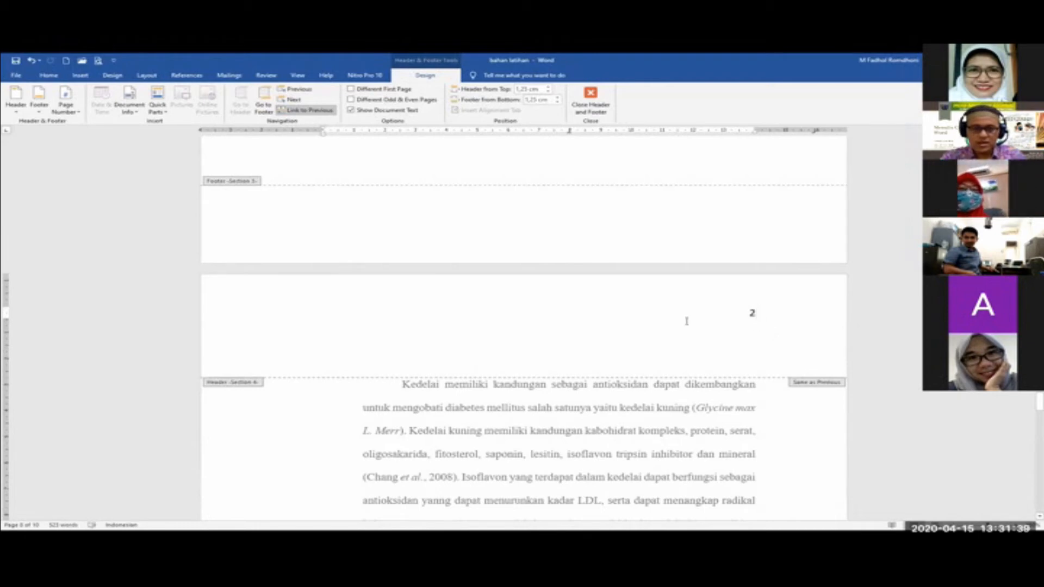
left_click(321, 112)
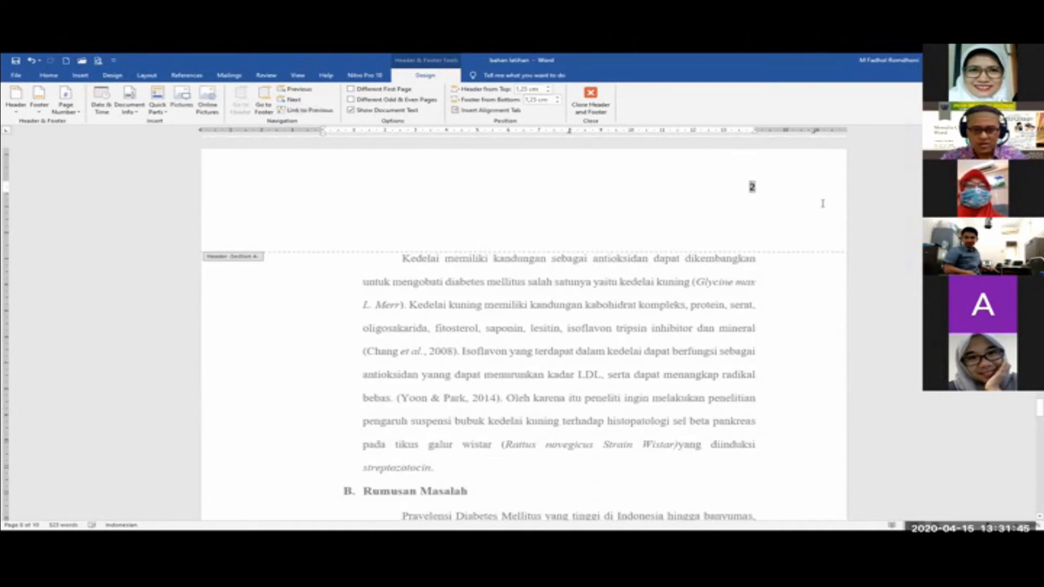
key("BackSpace")
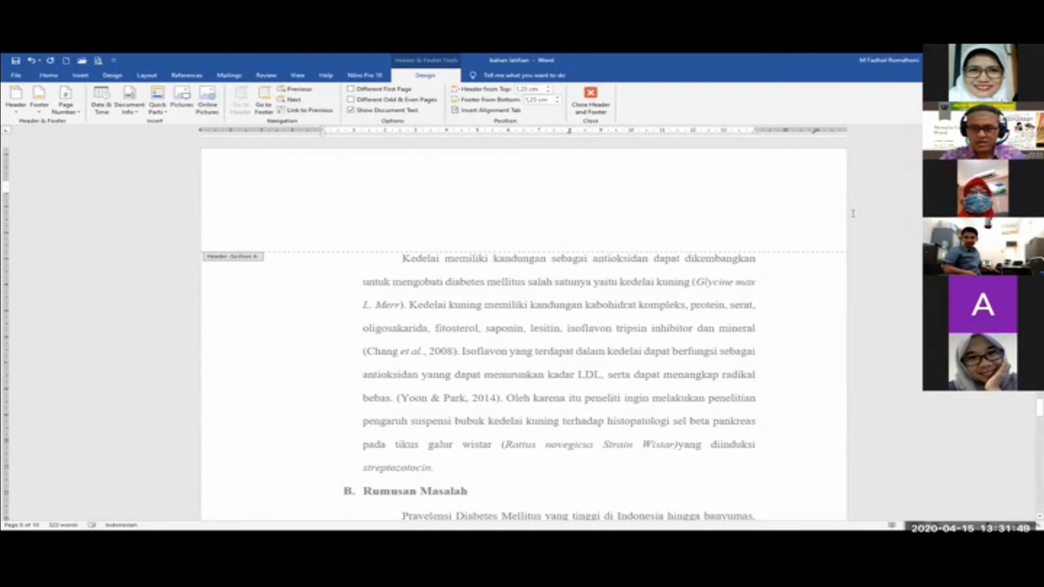
- Return to the first BAB I page, exit header and footer editing, and review the page
left_click_drag(1031, 414, 1029, 382)
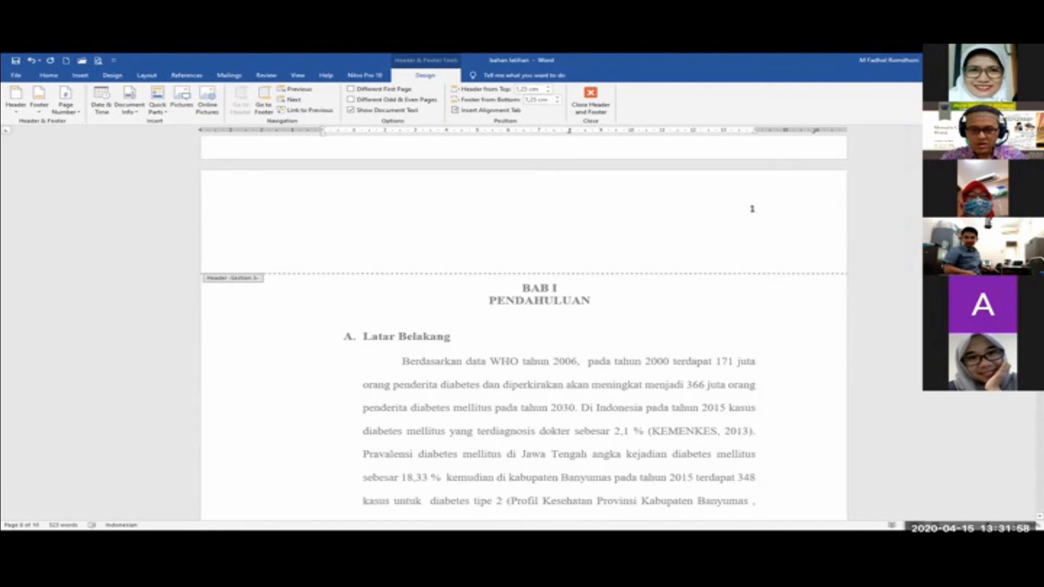
left_click(581, 111)
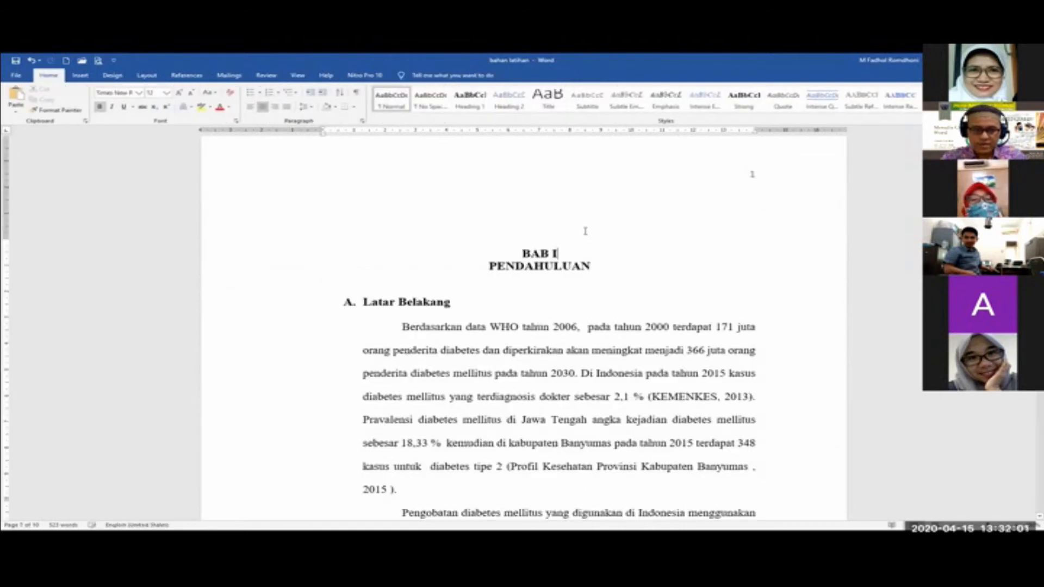
scroll(536, 288, "down", 5)
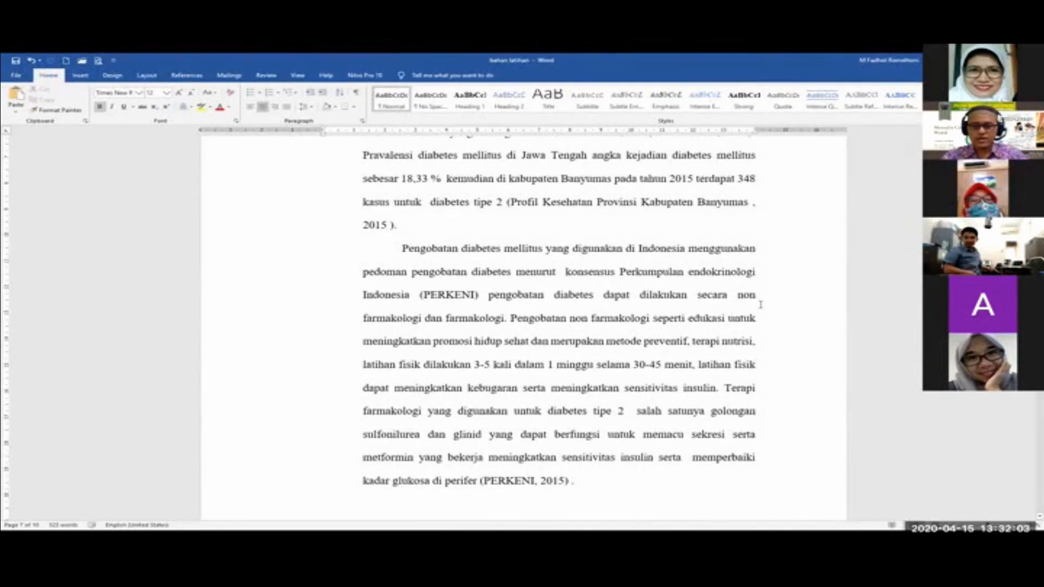
scroll(692, 334, "up", 1)
scroll(689, 338, "down", 2)
scroll(690, 340, "up", 2)
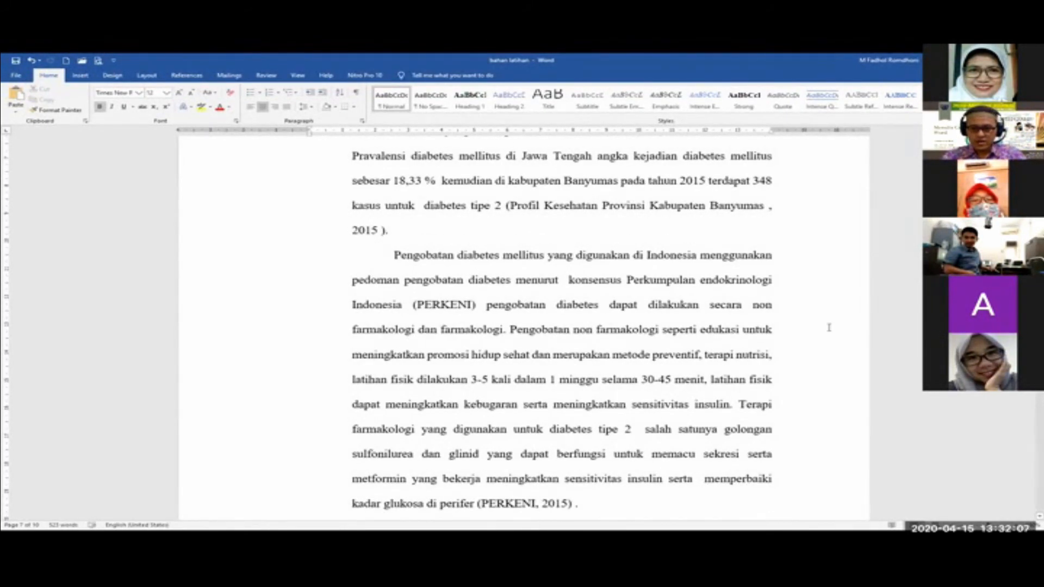
- Review the page numbering of the title page and front matter, through the Daftar isi and Daftar gambar pages up to BAB I
scroll(829, 328, "up", 20)
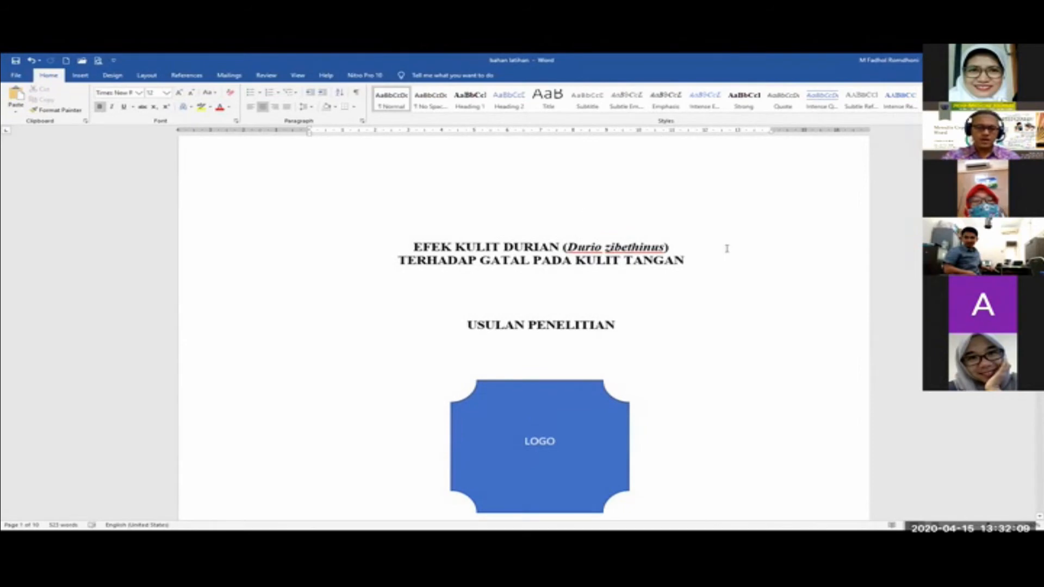
scroll(578, 214, "down", 2)
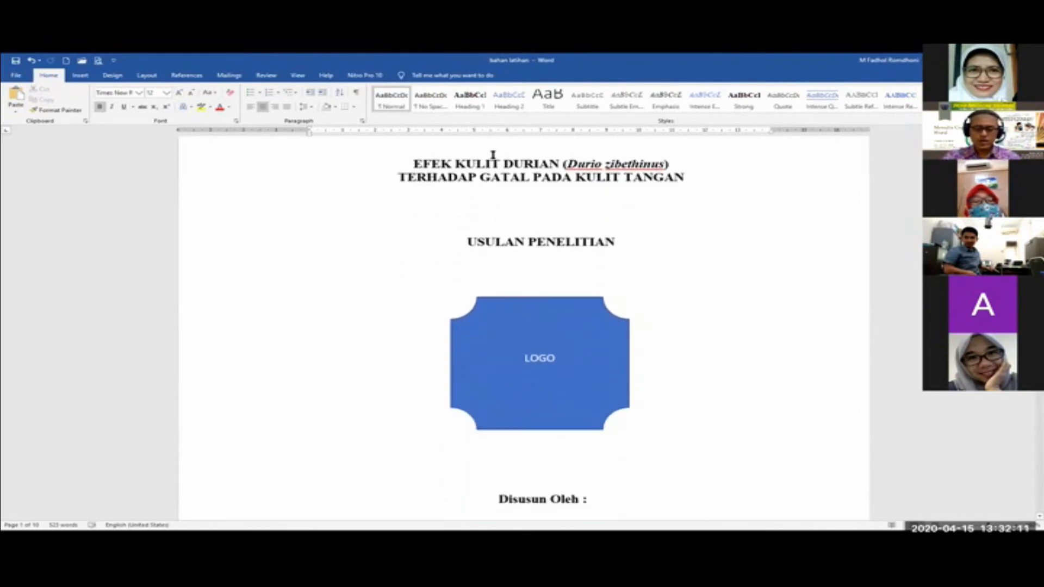
scroll(492, 155, "down", 7)
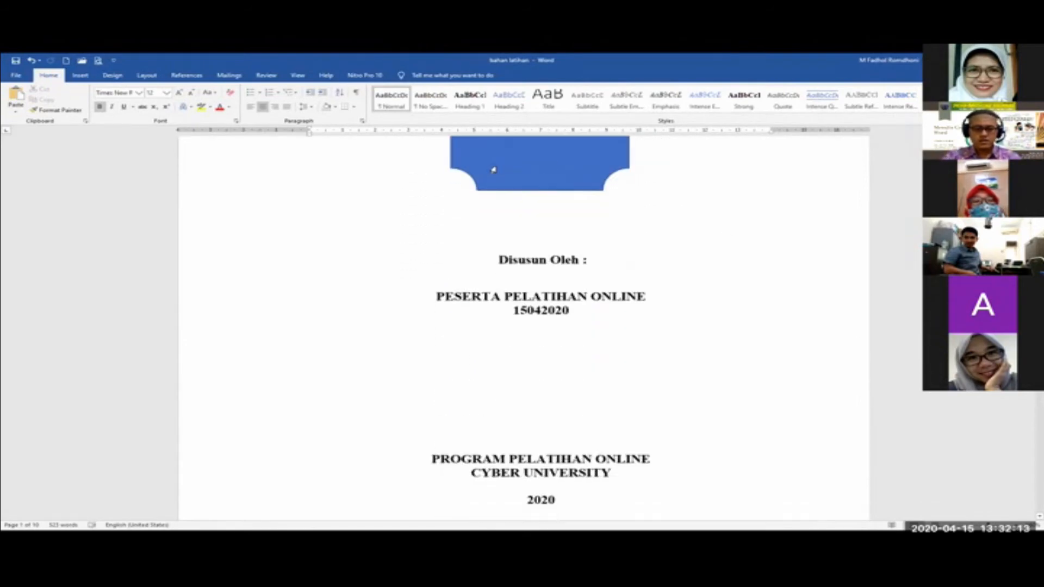
scroll(499, 168, "down", 3)
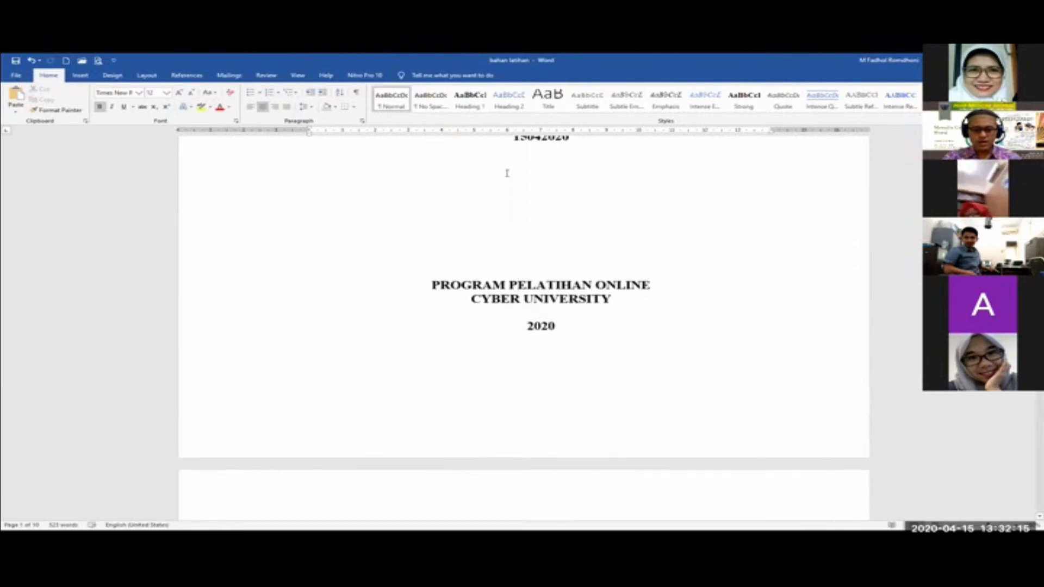
scroll(549, 207, "down", 13)
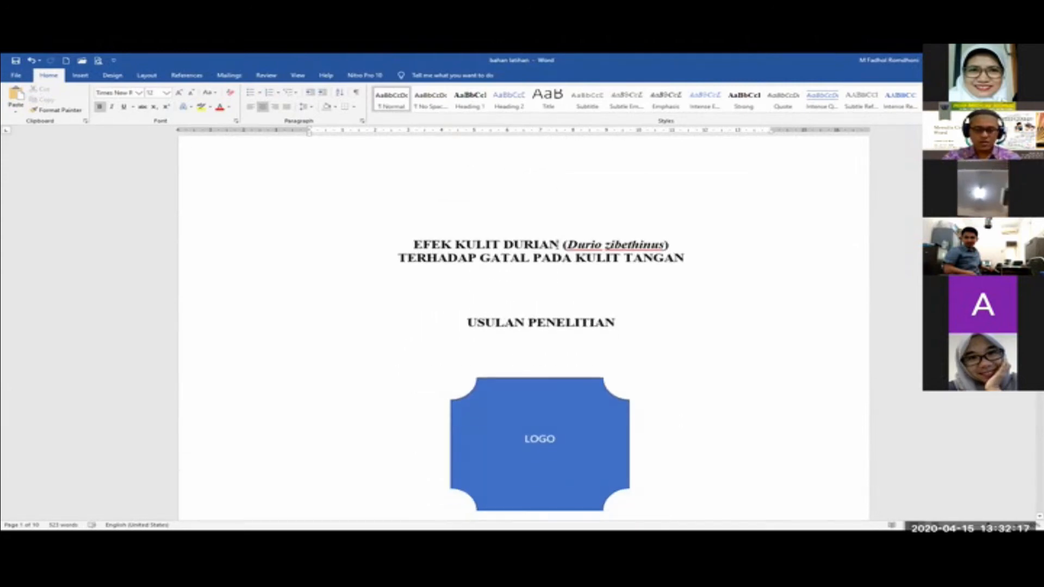
scroll(555, 245, "down", 6)
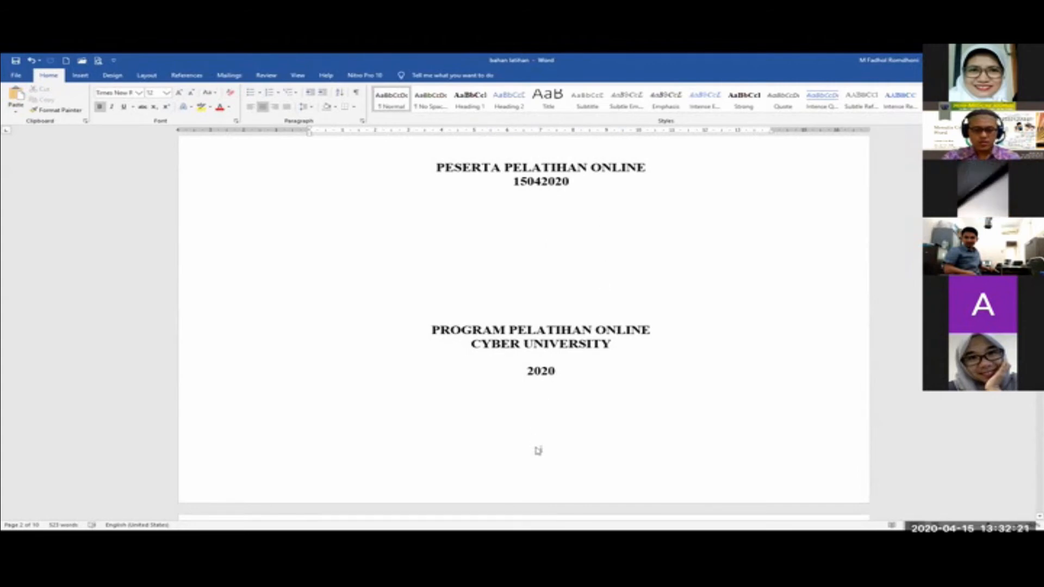
scroll(545, 454, "down", 12)
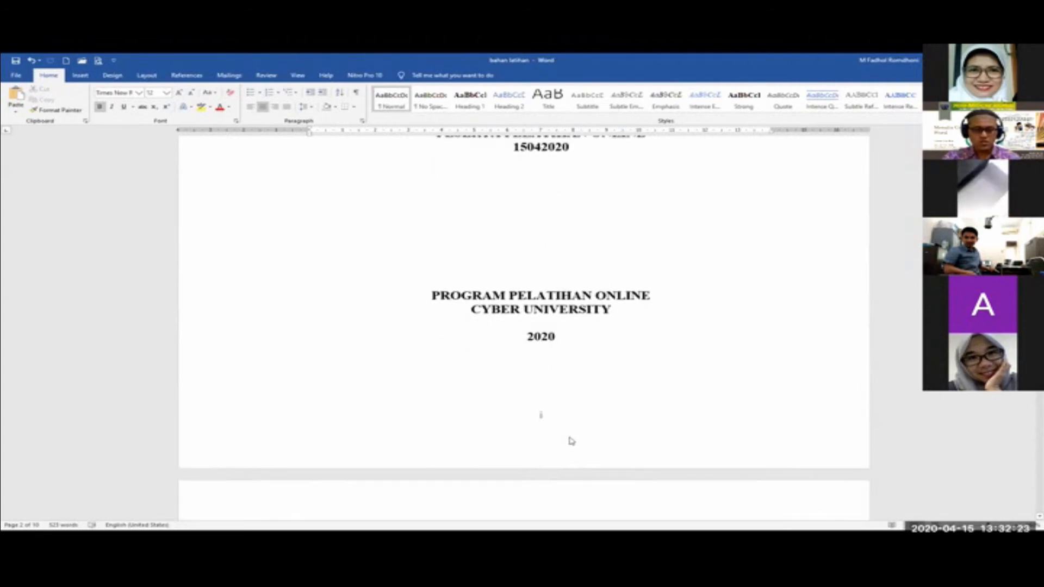
scroll(585, 414, "down", 12)
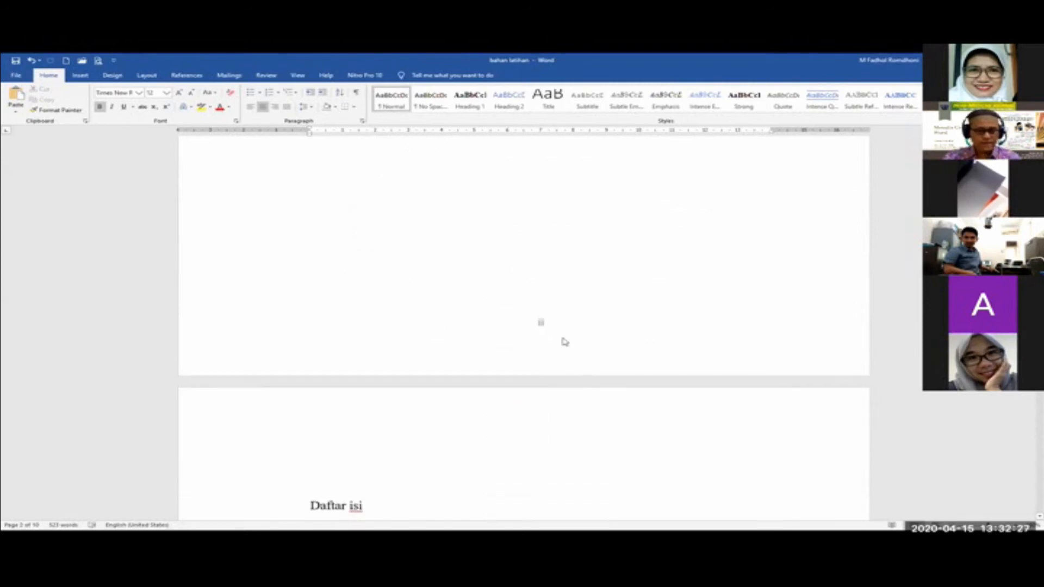
scroll(558, 343, "down", 8)
scroll(544, 392, "down", 15)
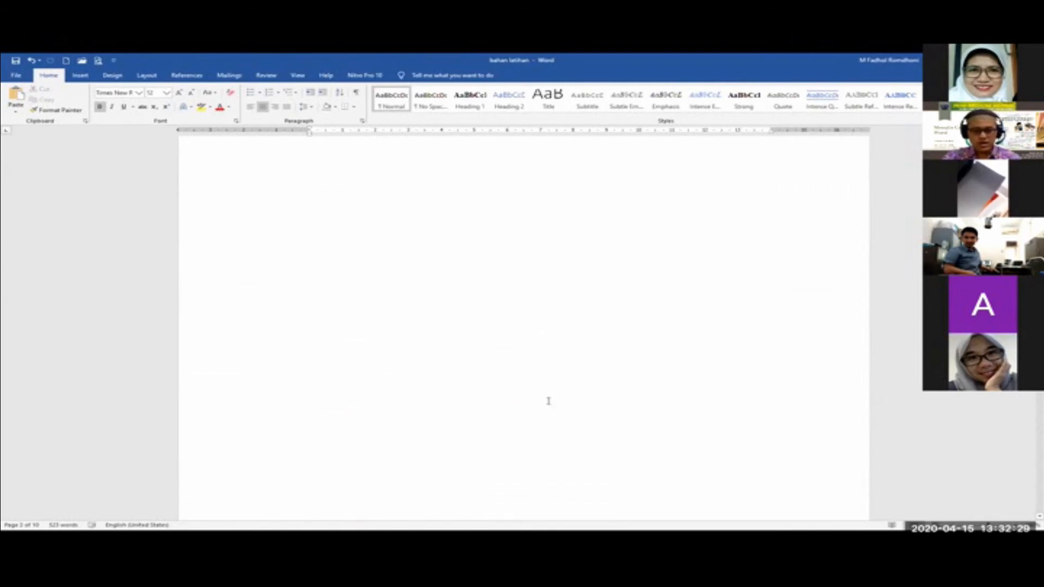
scroll(558, 384, "down", 9)
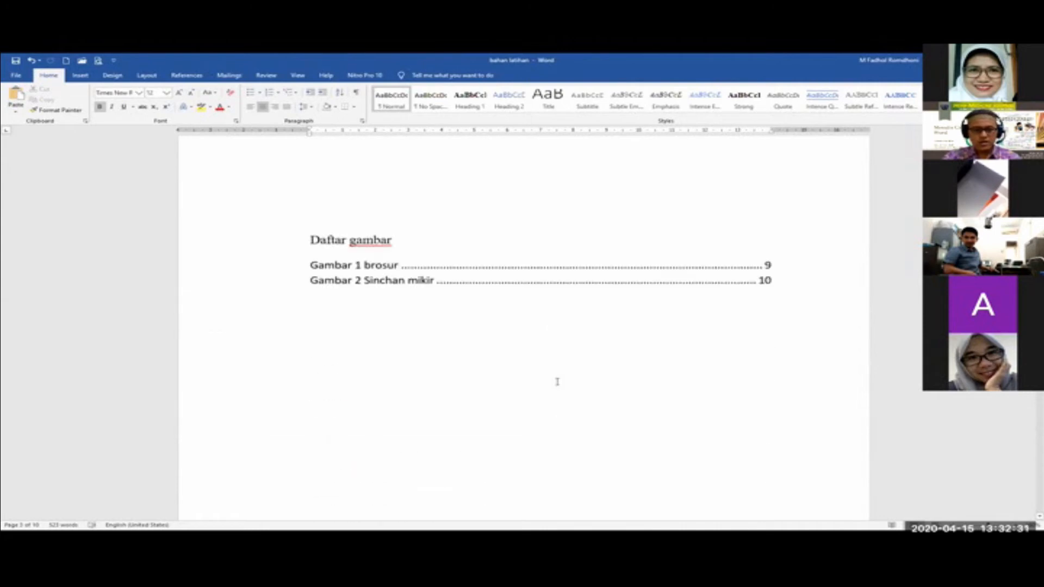
scroll(557, 377, "down", 8)
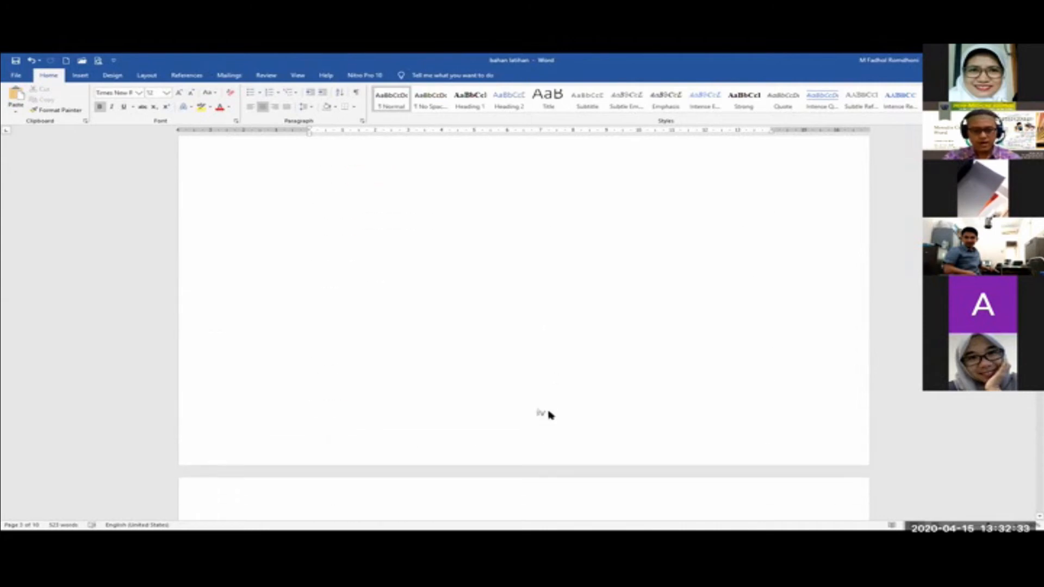
scroll(552, 403, "down", 14)
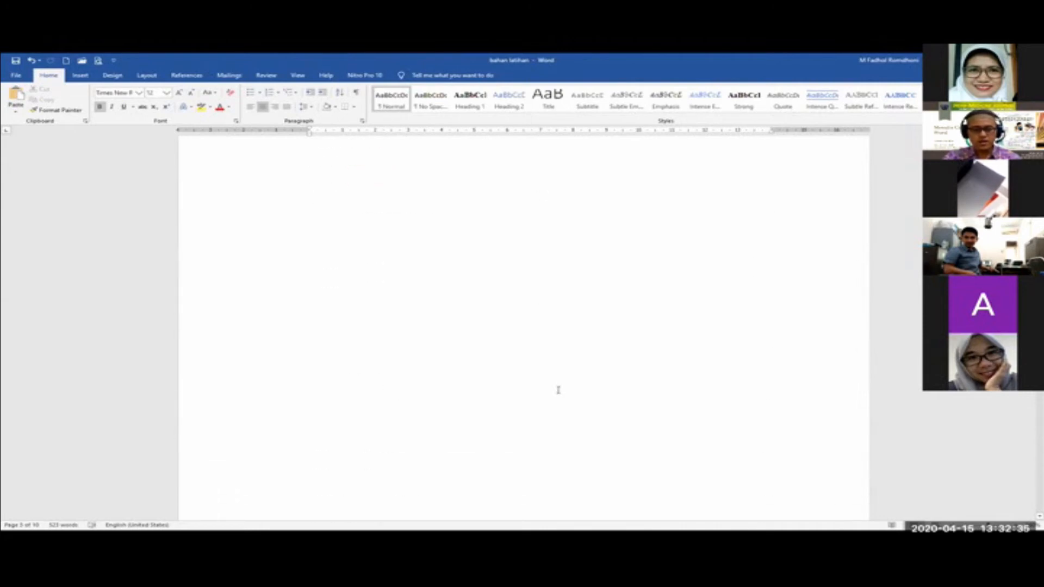
scroll(547, 389, "down", 8)
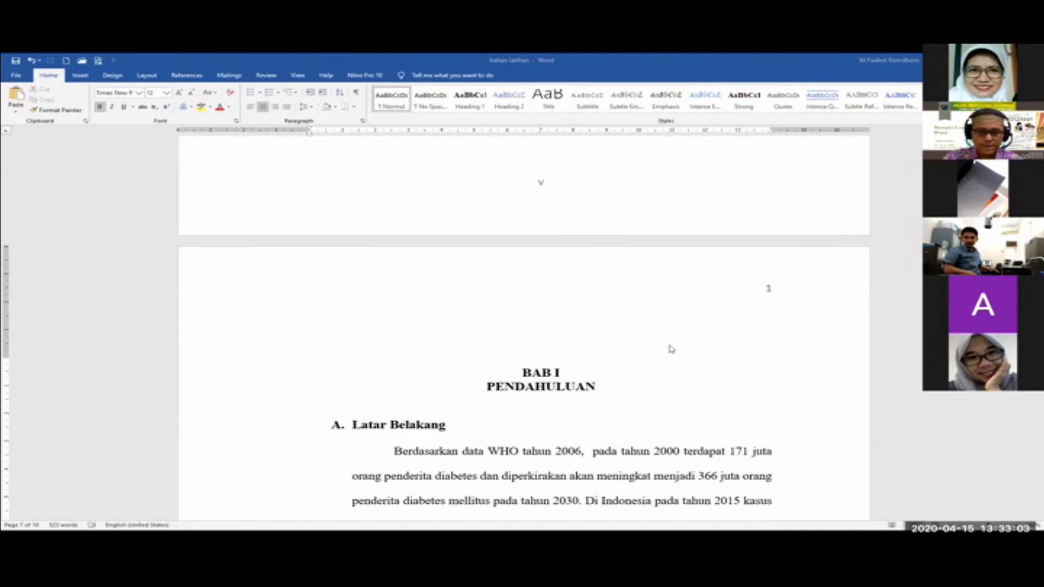
- Examine the page-number placement and style on the body pages, from BAB I PENDAHULUAN through the final figure page
scroll(683, 348, "down", 2)
scroll(679, 335, "down", 2)
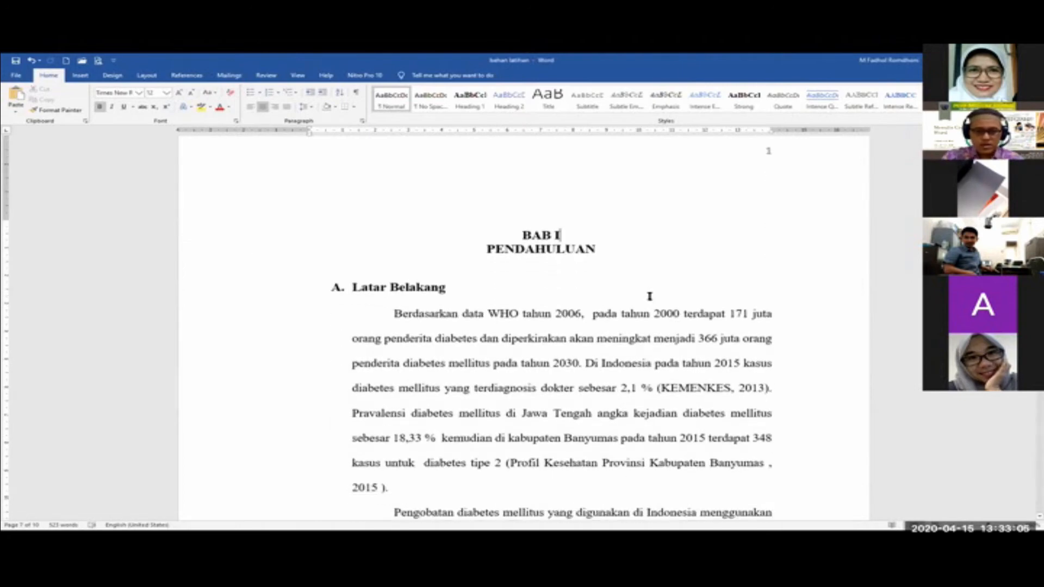
scroll(661, 261, "up", 1)
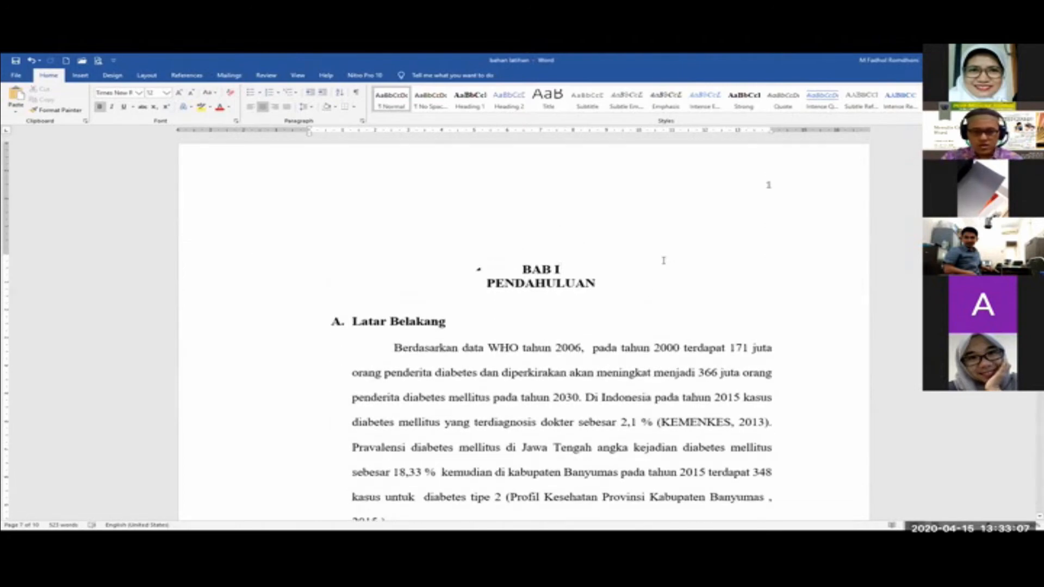
scroll(664, 261, "down", 2)
scroll(664, 260, "down", 12)
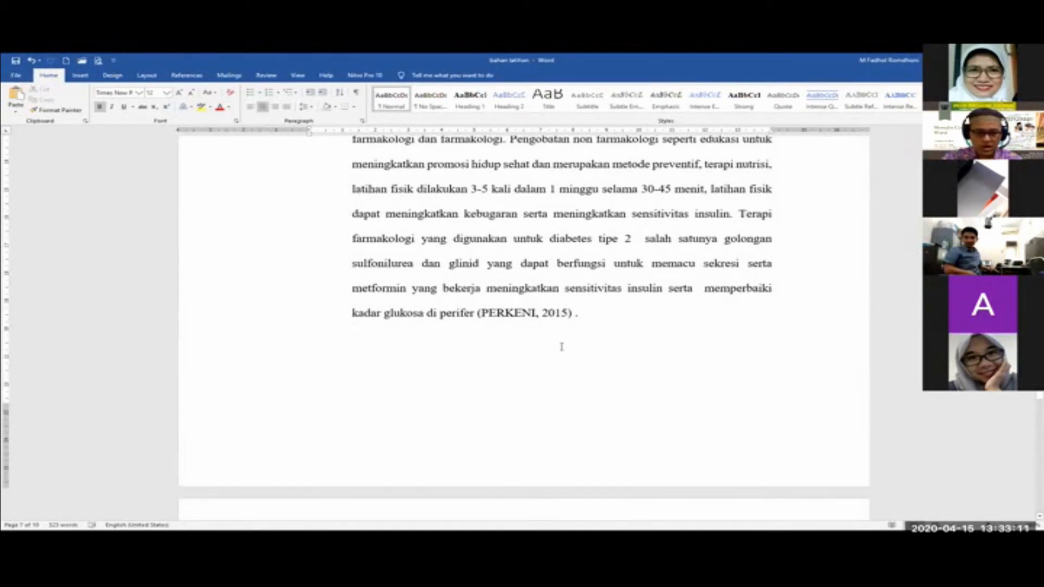
scroll(559, 348, "down", 12)
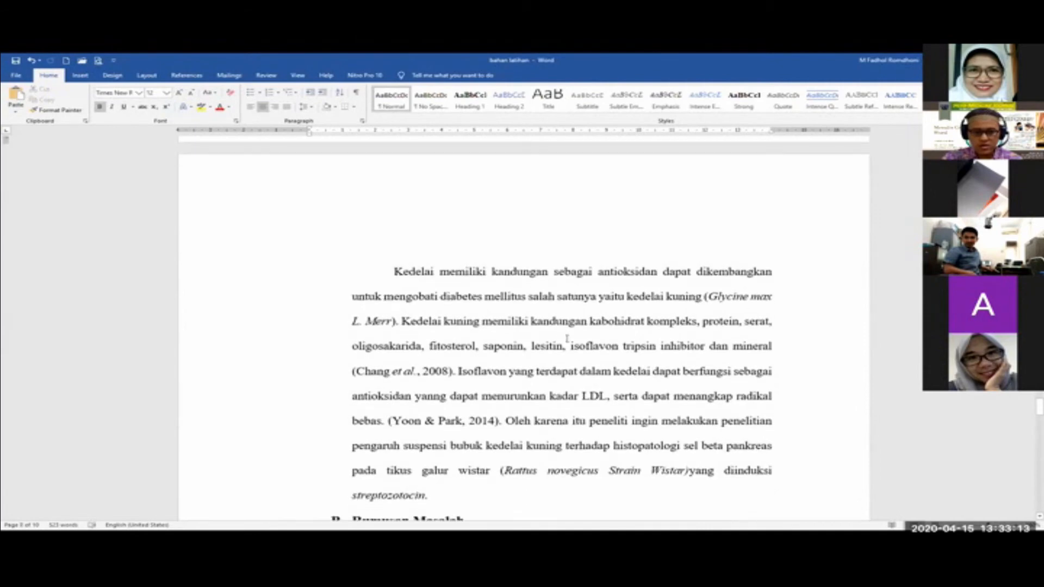
scroll(602, 302, "down", 14)
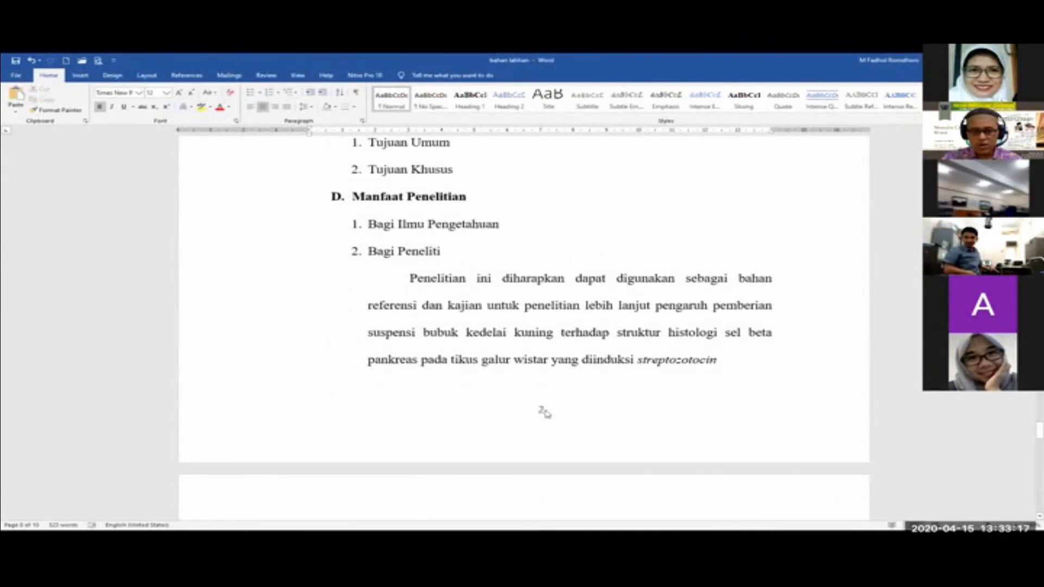
scroll(549, 416, "down", 8)
scroll(554, 408, "down", 2)
scroll(557, 407, "up", 6)
scroll(470, 455, "down", 1)
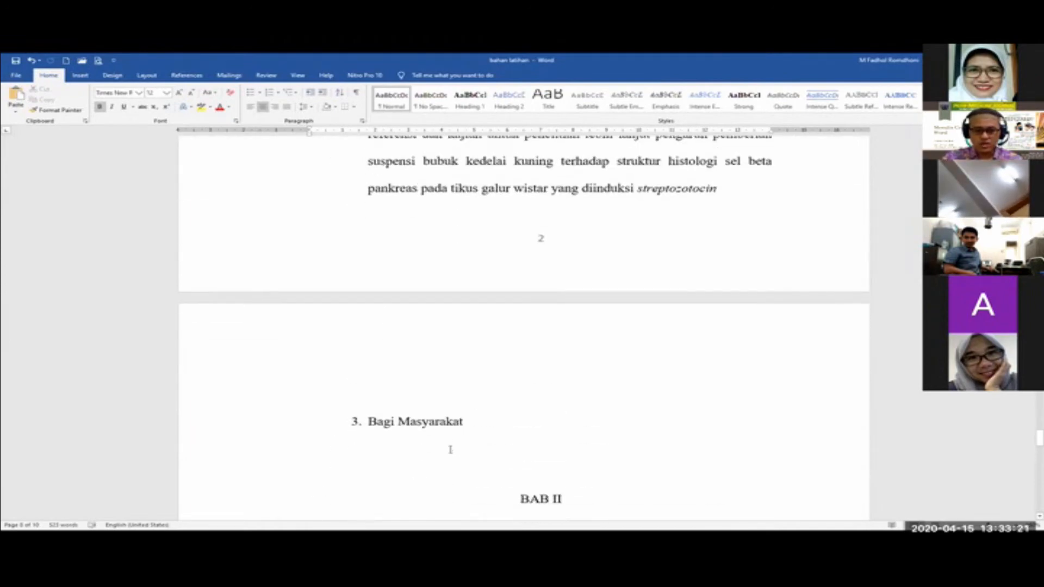
scroll(466, 426, "up", 10)
scroll(454, 344, "up", 3)
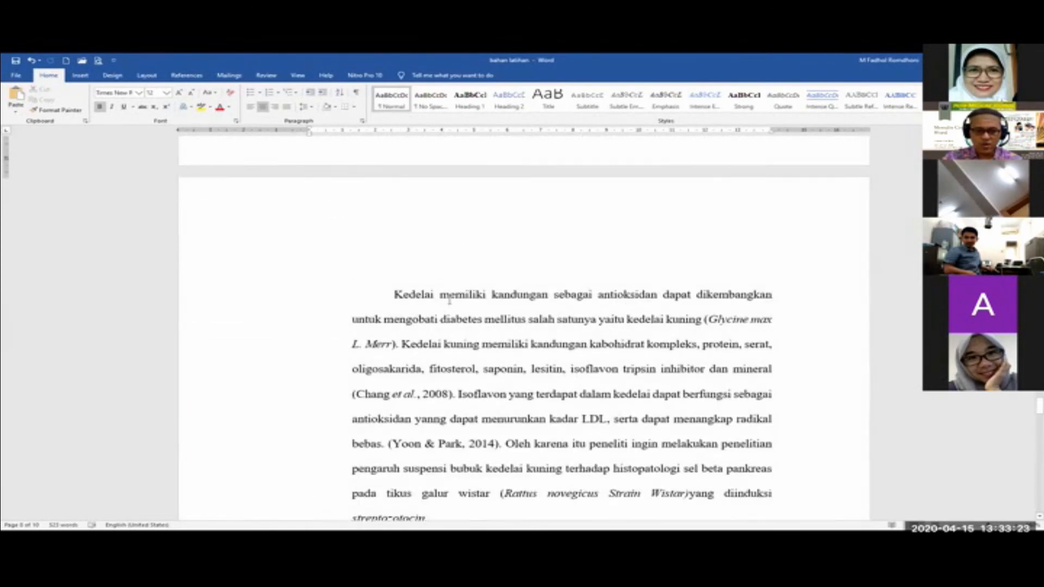
left_click(396, 287)
scroll(413, 348, "down", 10)
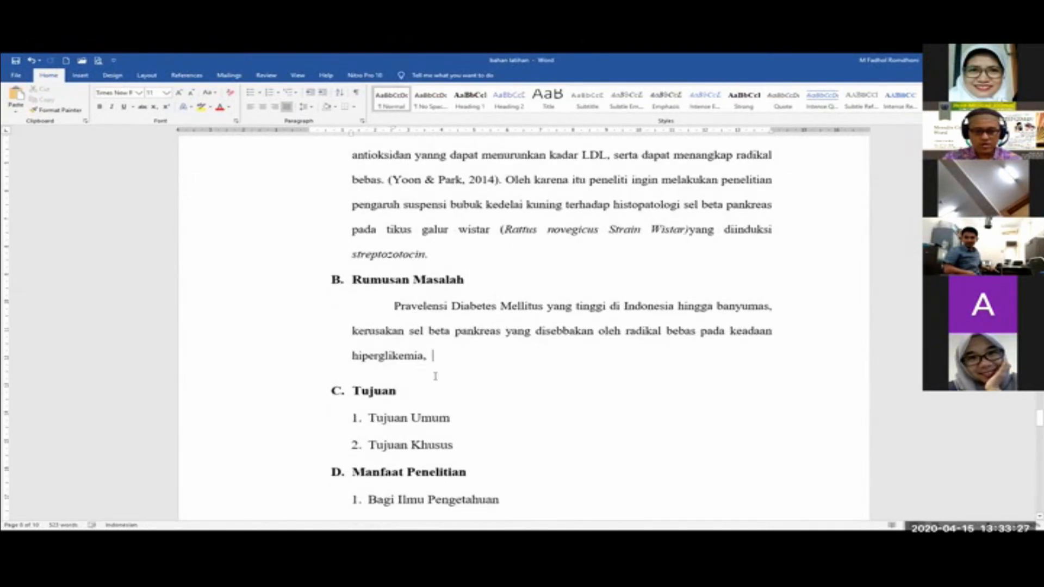
scroll(443, 364, "down", 10)
scroll(444, 373, "down", 10)
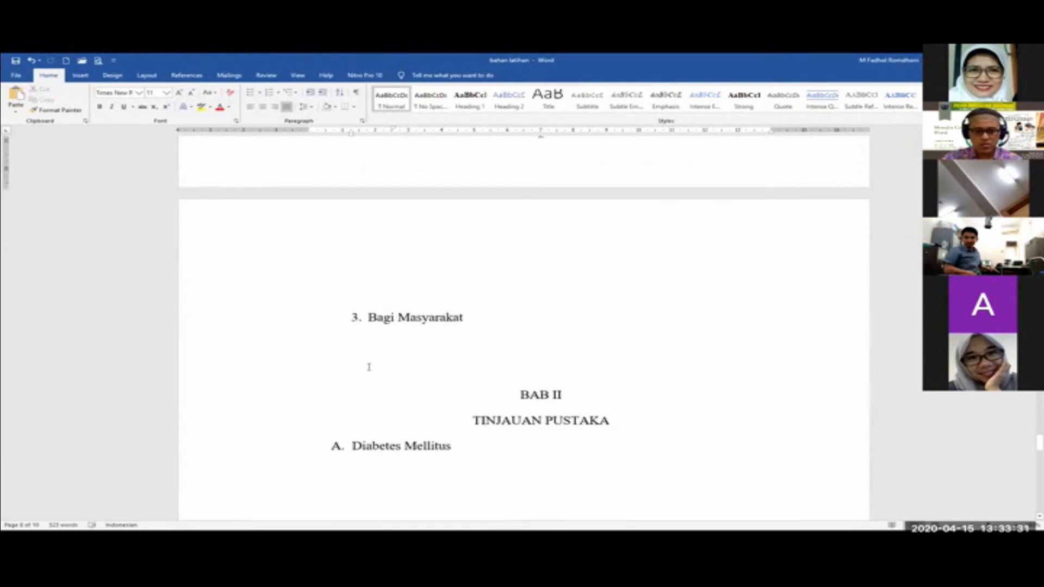
scroll(359, 361, "down", 18)
scroll(525, 431, "down", 20)
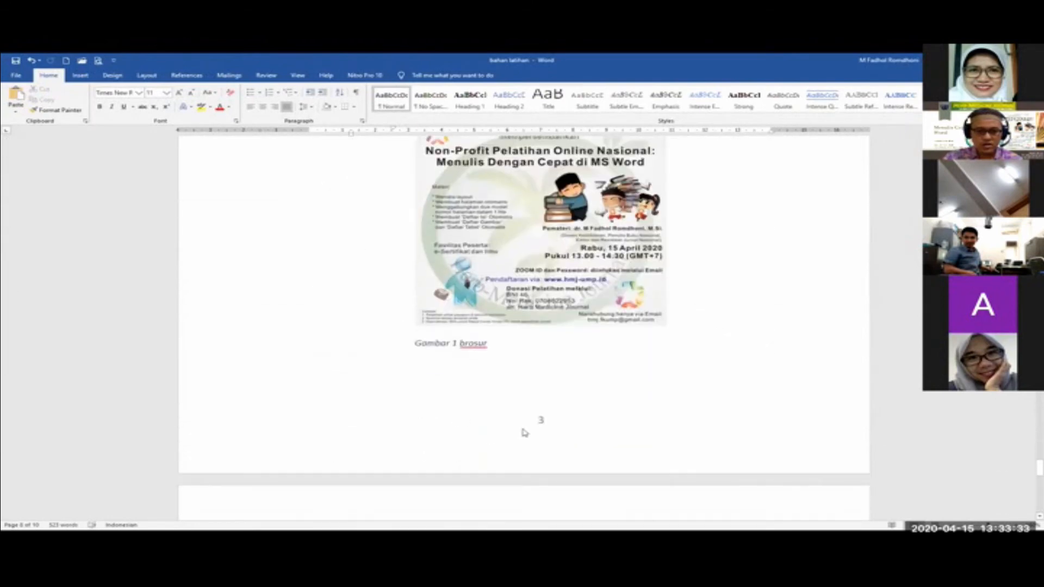
scroll(525, 430, "down", 12)
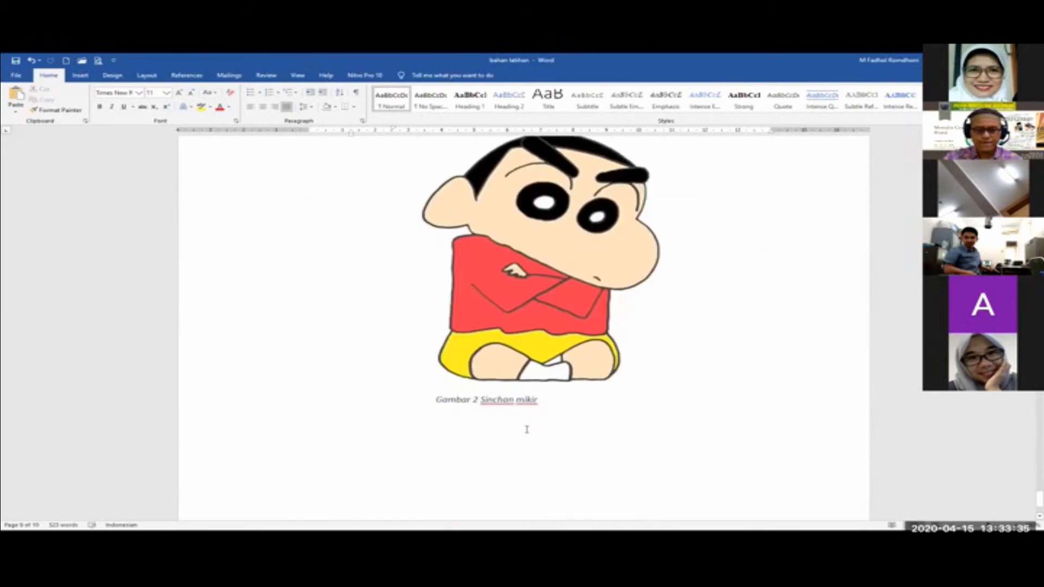
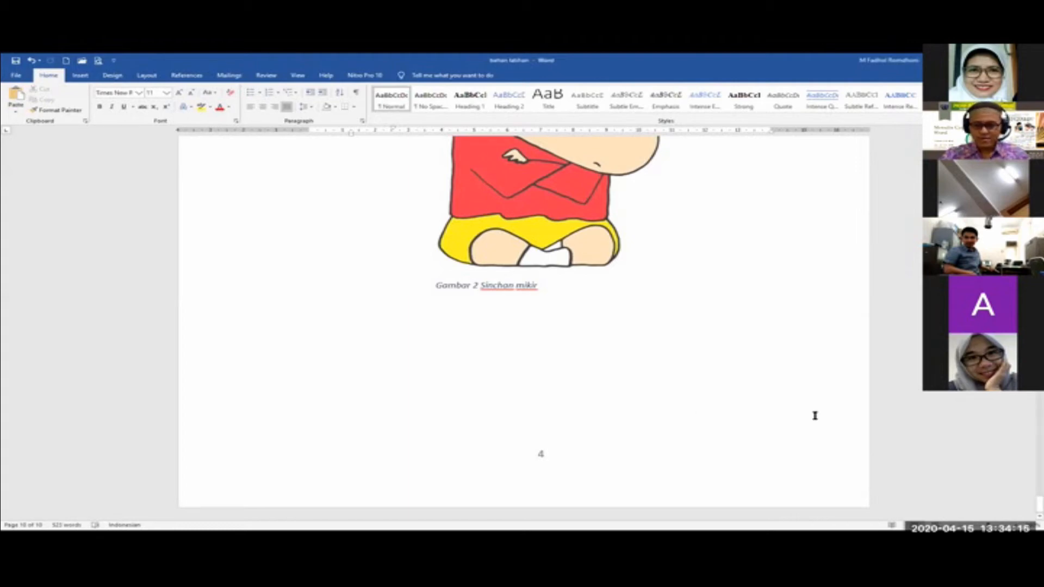
- Centre the "Daftar isi" title on its page in the front matter
left_click_drag(1029, 503, 1029, 474)
left_click(697, 392)
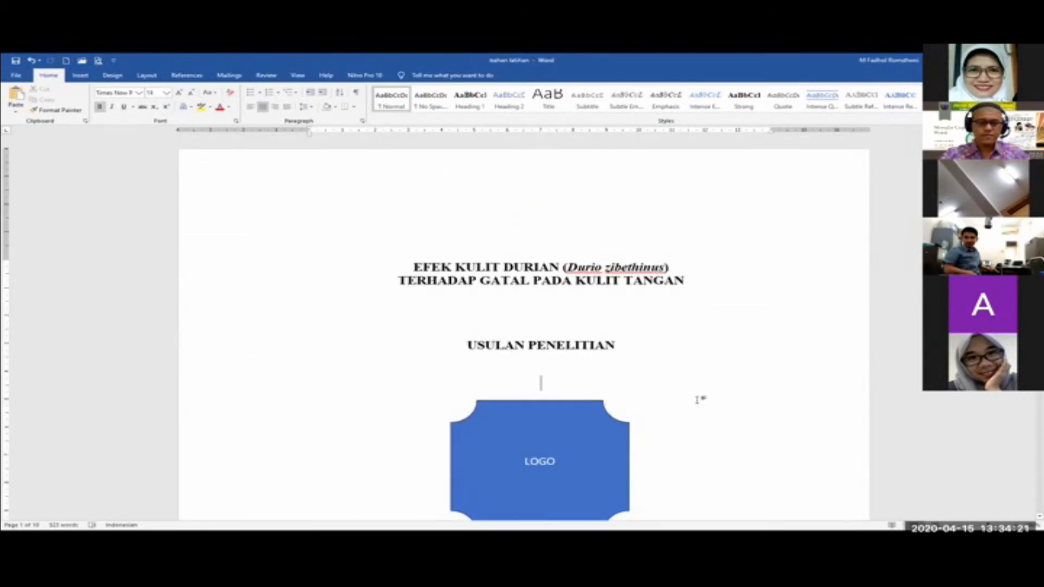
scroll(703, 401, "down", 10)
scroll(704, 401, "down", 15)
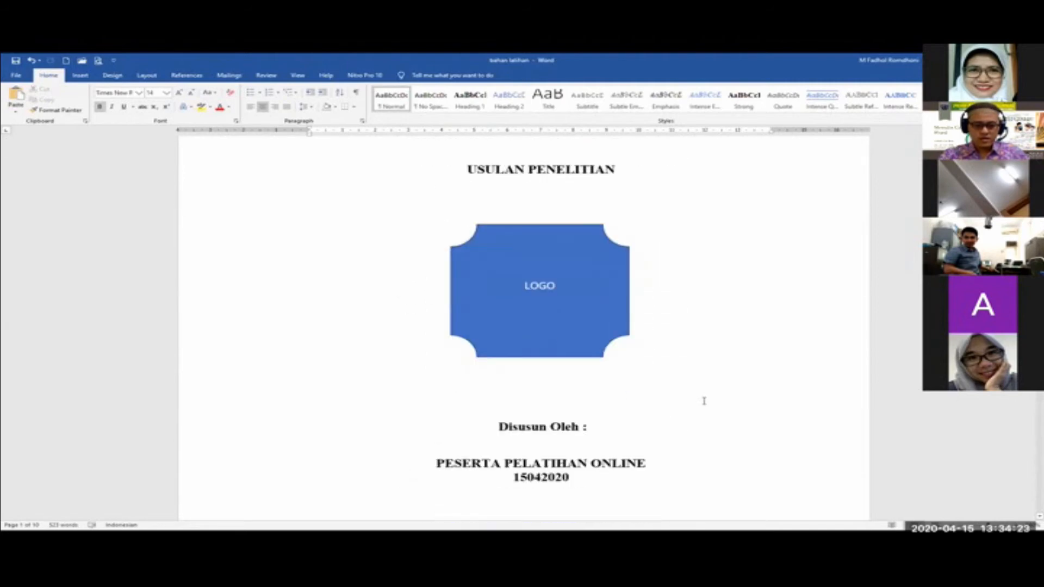
scroll(703, 405, "down", 15)
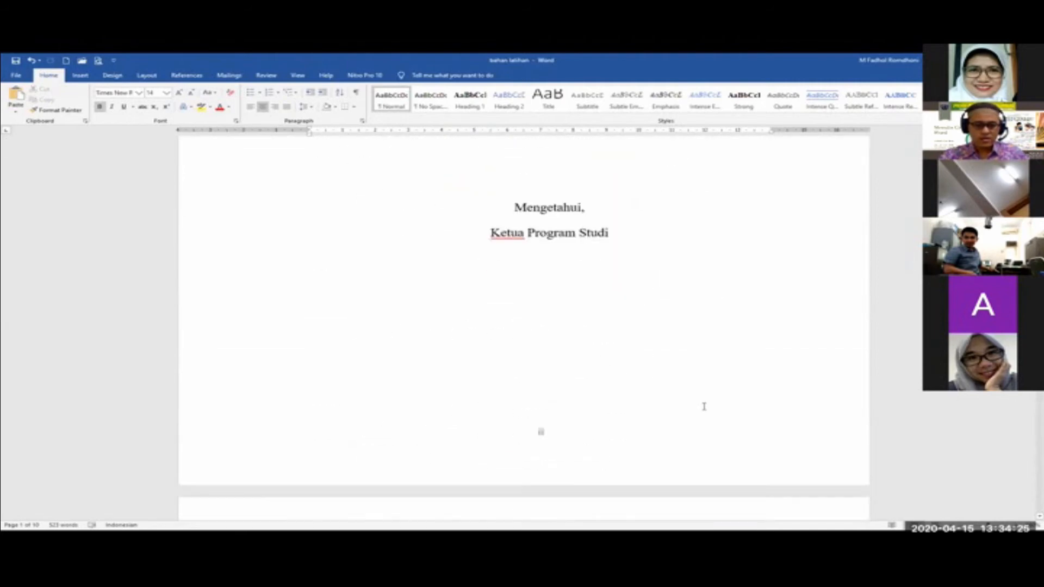
left_click(404, 278)
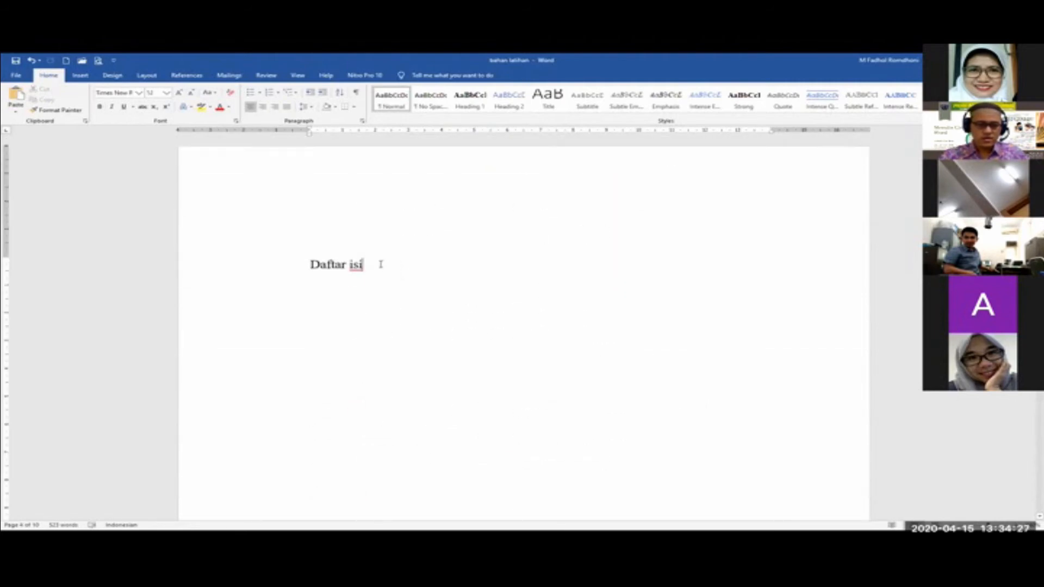
left_click(337, 262)
left_click(363, 265)
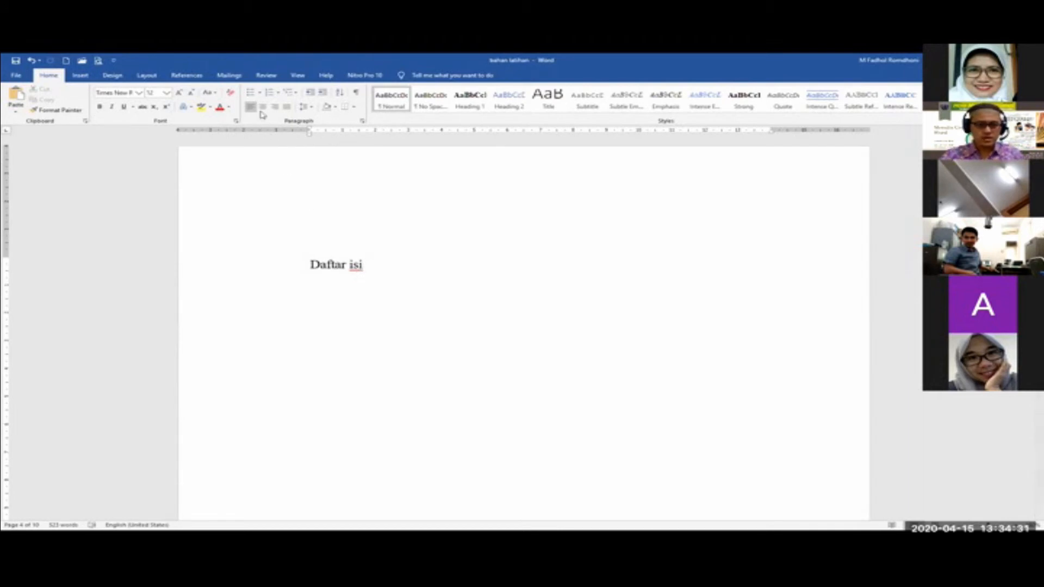
left_click(262, 107)
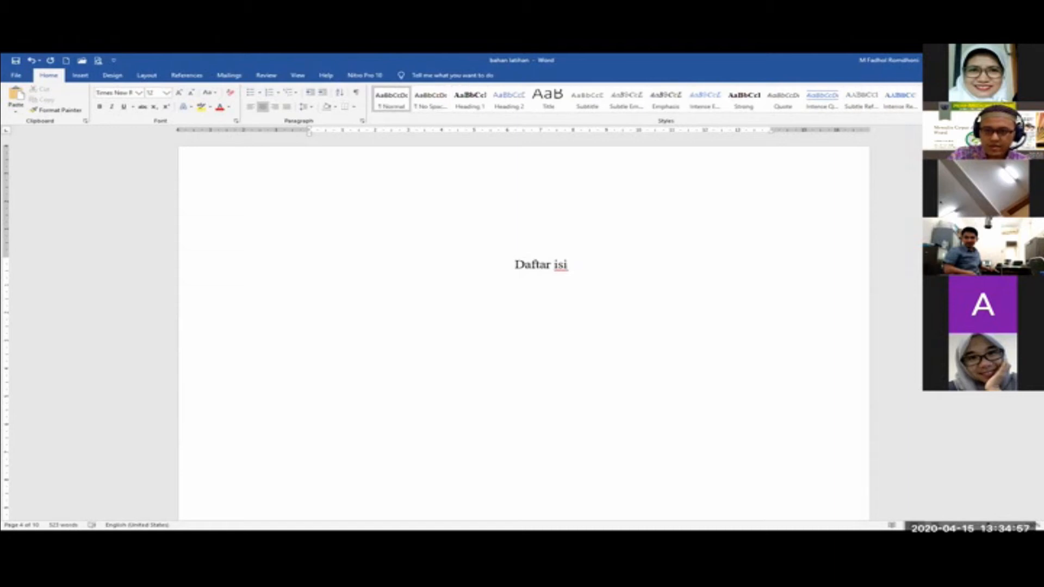
- Apply the Heading 1 style to the "Daftar isi" title
key("ctrl+alt+shift+s")
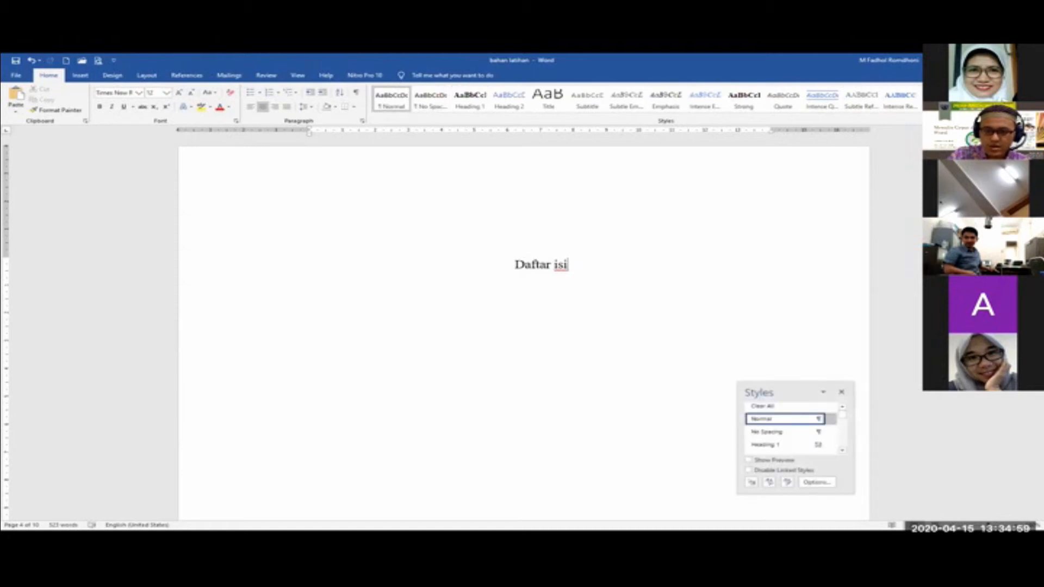
key("ctrl+alt+shift+s")
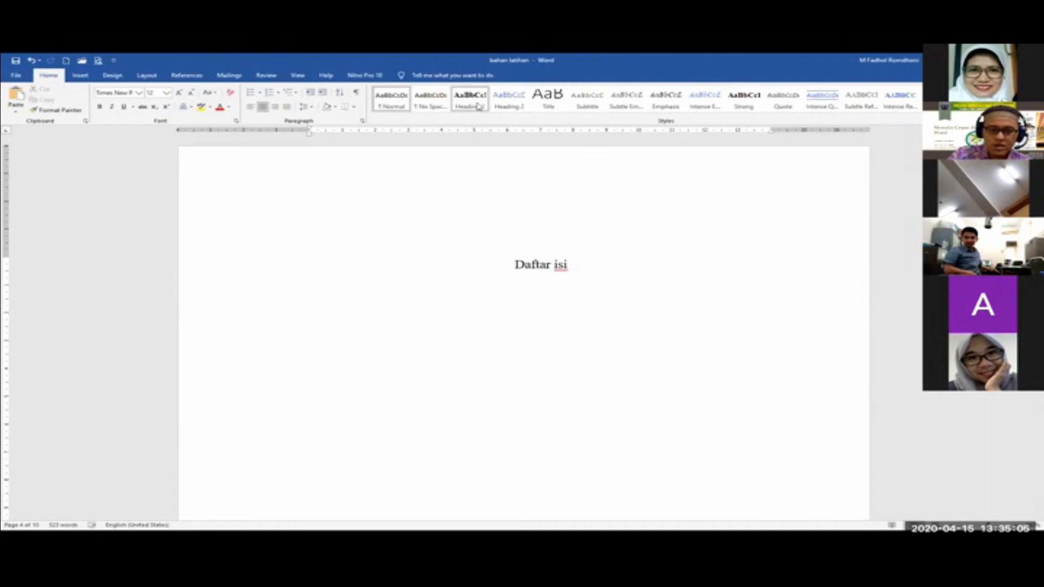
key("Home")
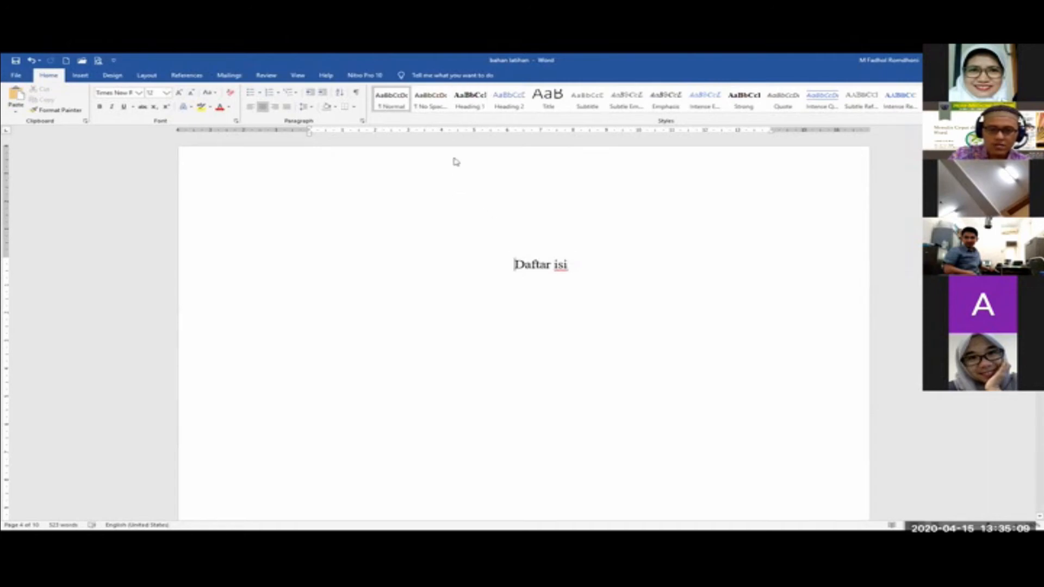
left_click(474, 109)
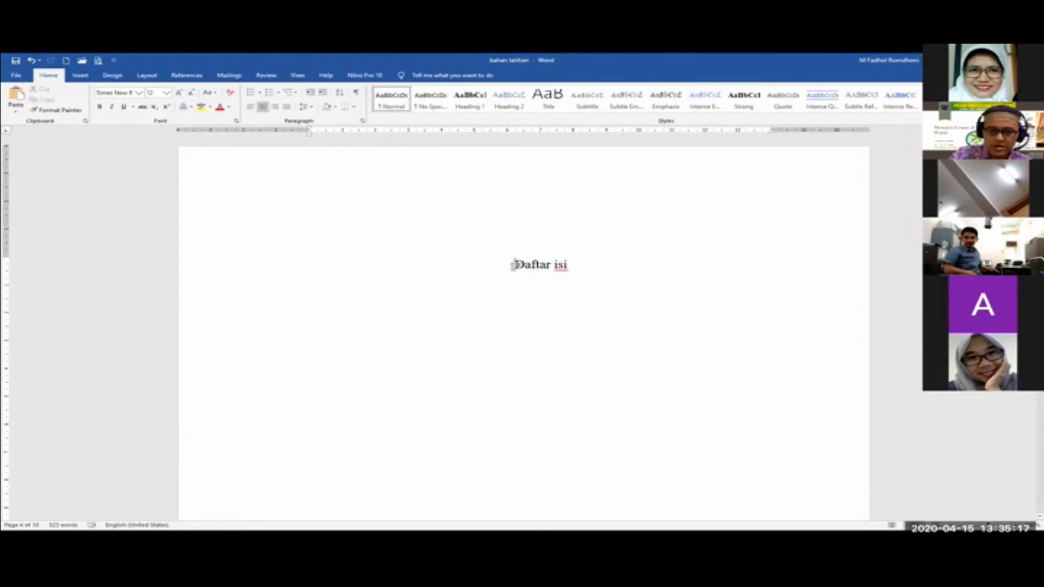
left_click_drag(515, 265, 569, 266)
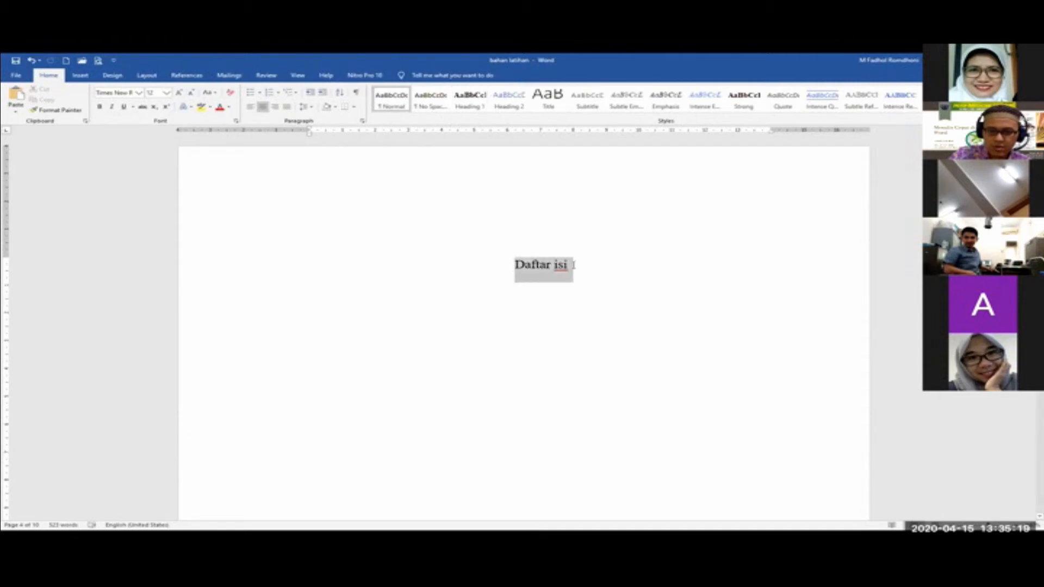
left_click(466, 108)
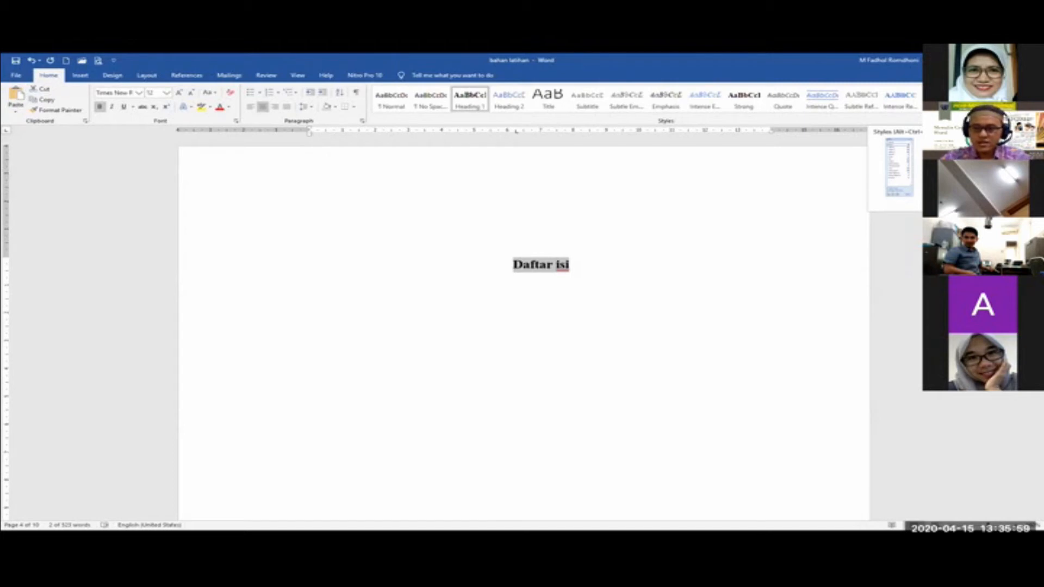
- Modify the Heading 1 style to remove its bold formatting, keeping the Times New Roman font at size 12
key("alt+ctrl+shift+s")
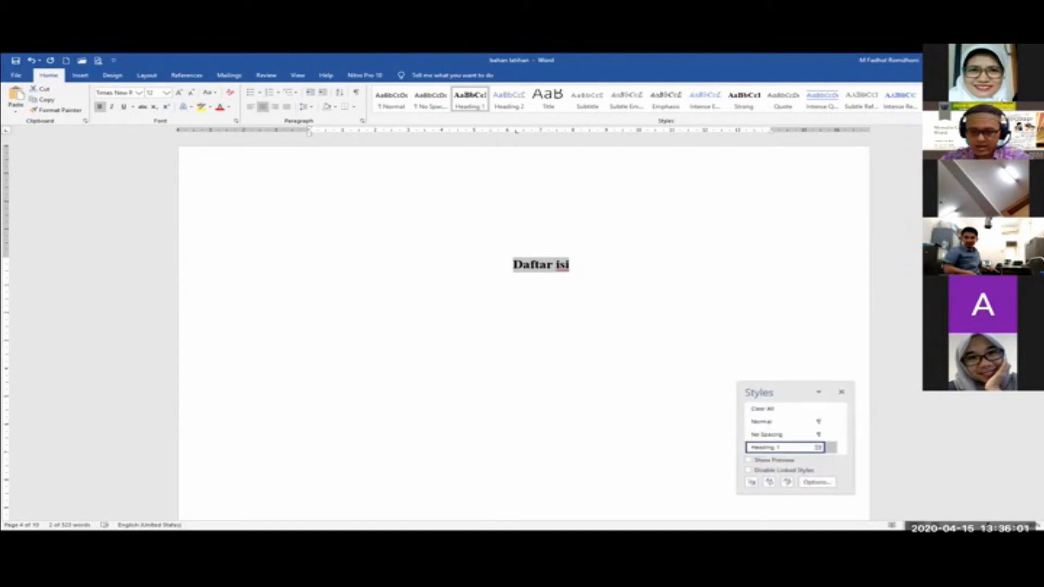
key("alt+ctrl+shift+s")
left_click(491, 153)
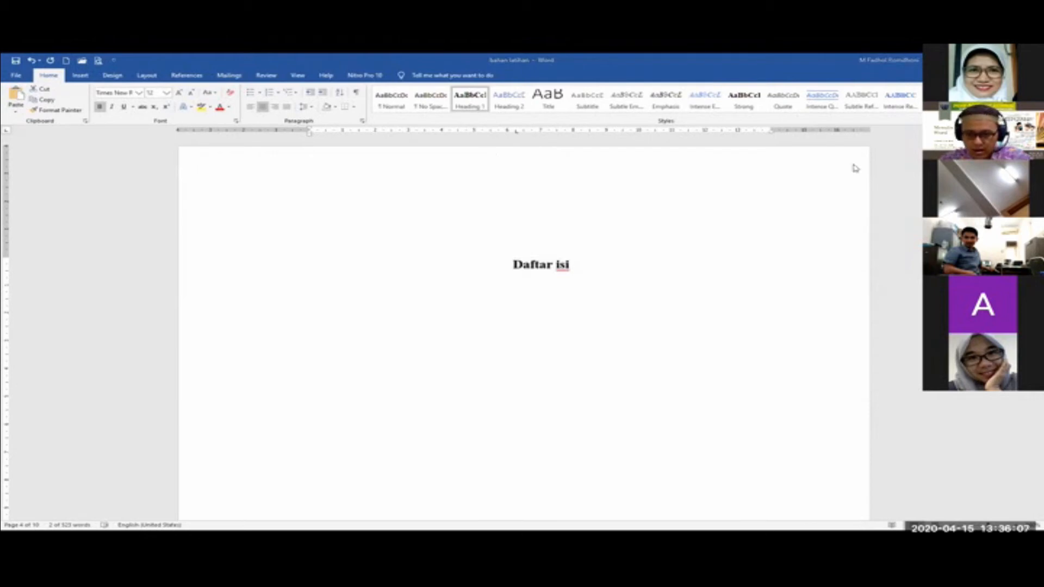
key("alt+Tab")
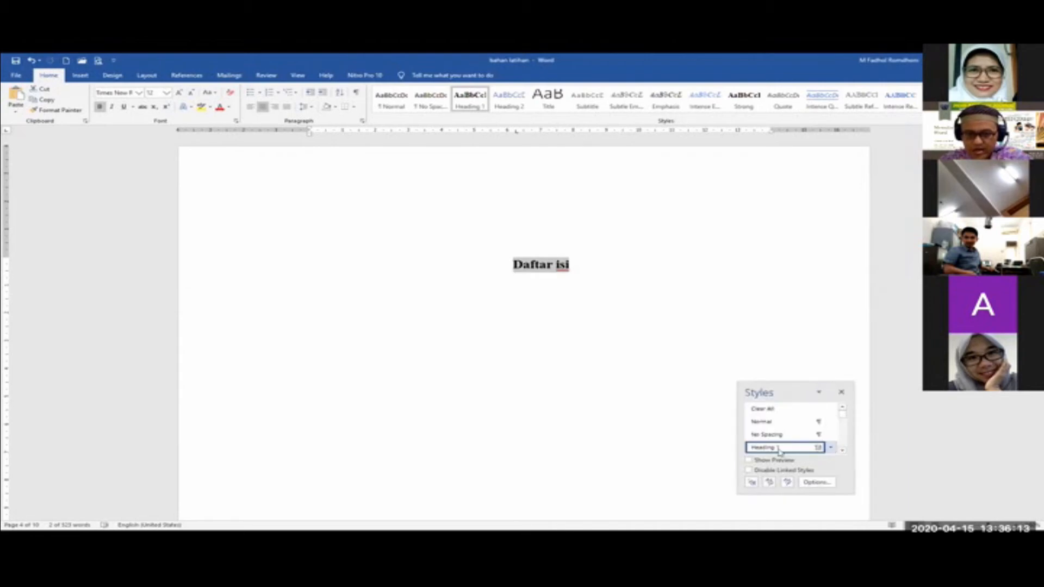
mouse_move(779, 451)
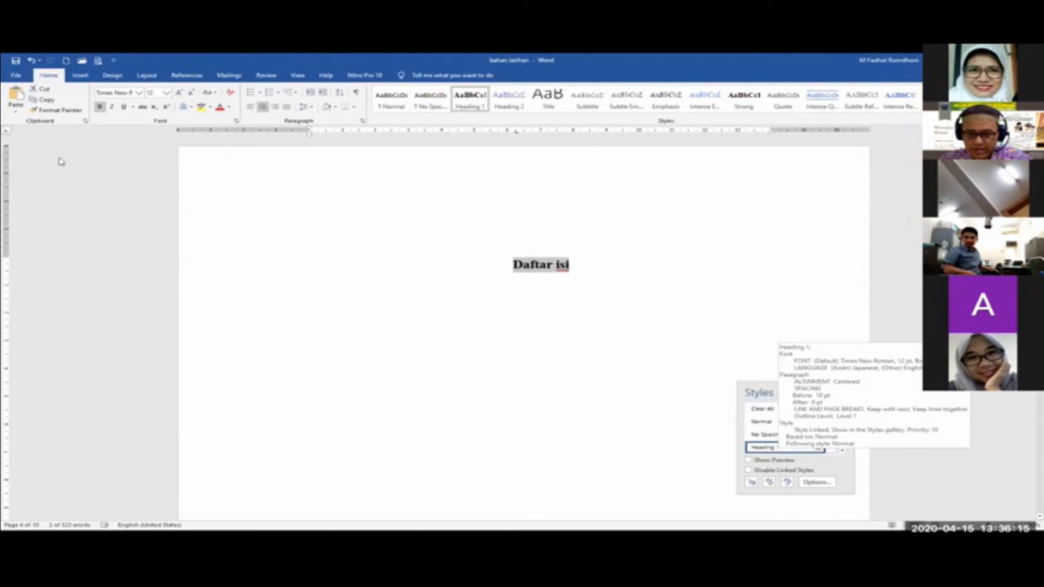
left_click(832, 448)
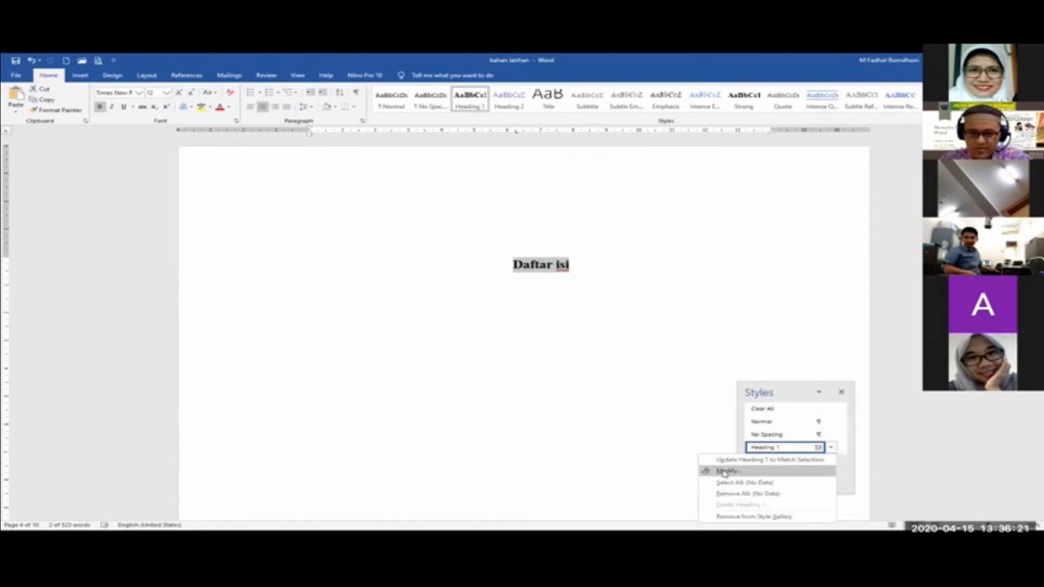
left_click(724, 472)
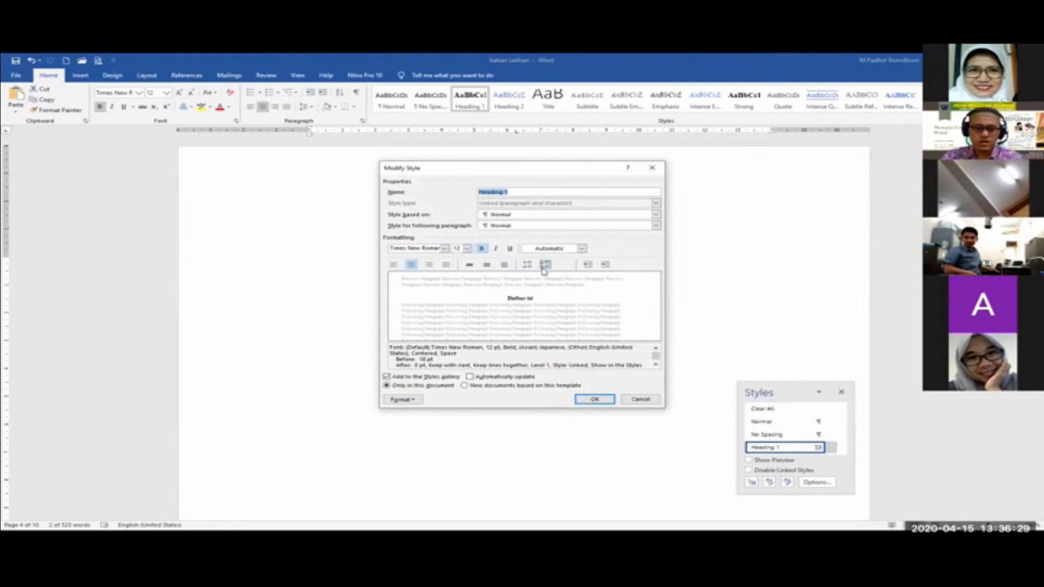
left_click(445, 248)
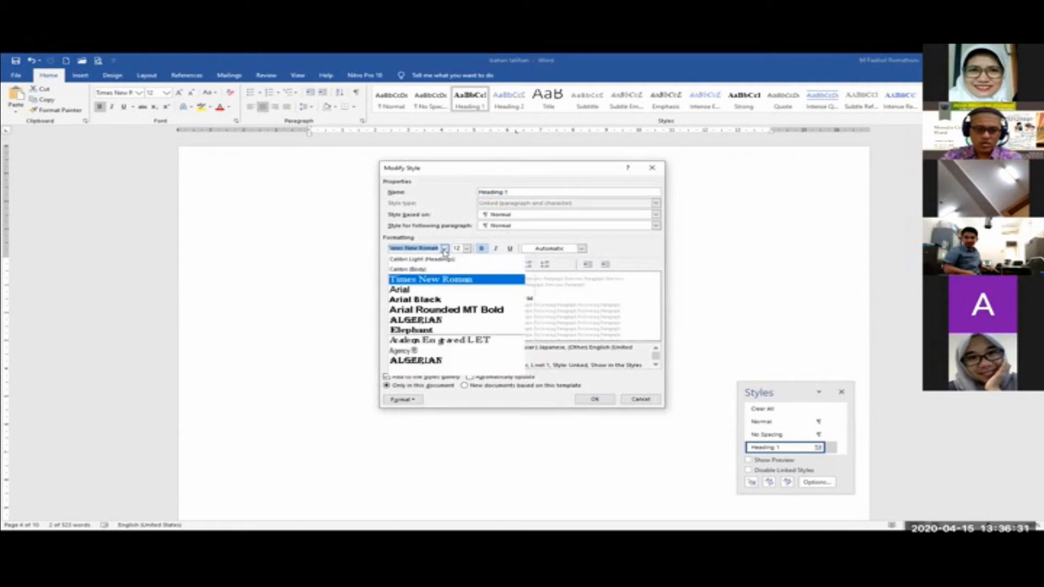
left_click(444, 249)
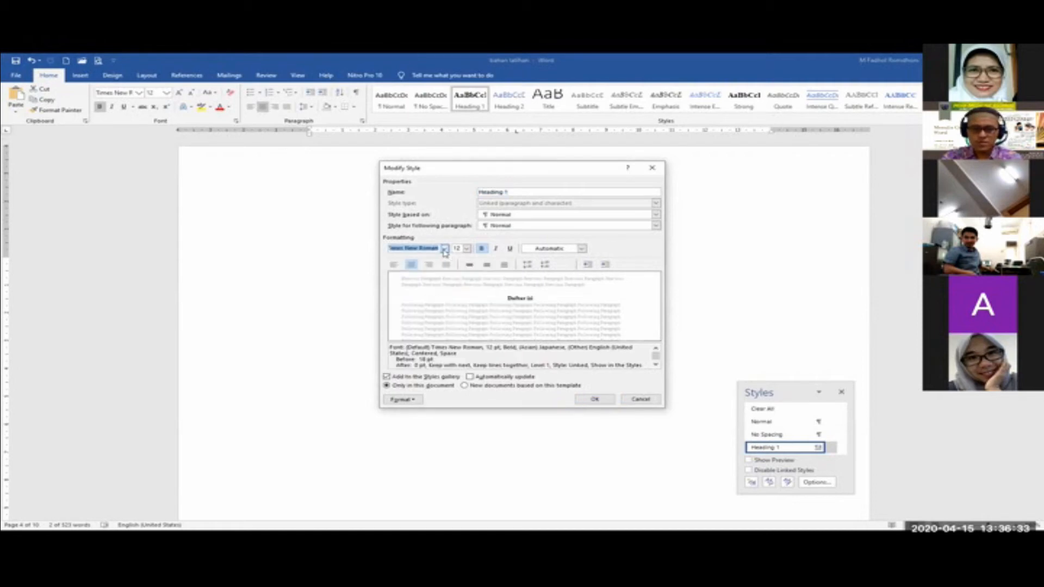
left_click(445, 249)
left_click(444, 249)
left_click(468, 249)
left_click(469, 249)
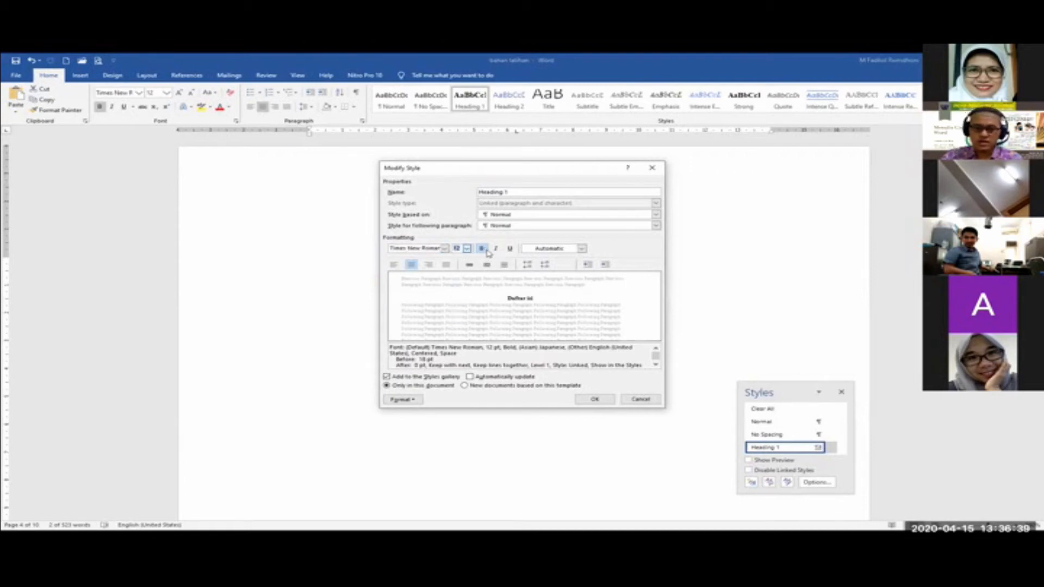
left_click(481, 249)
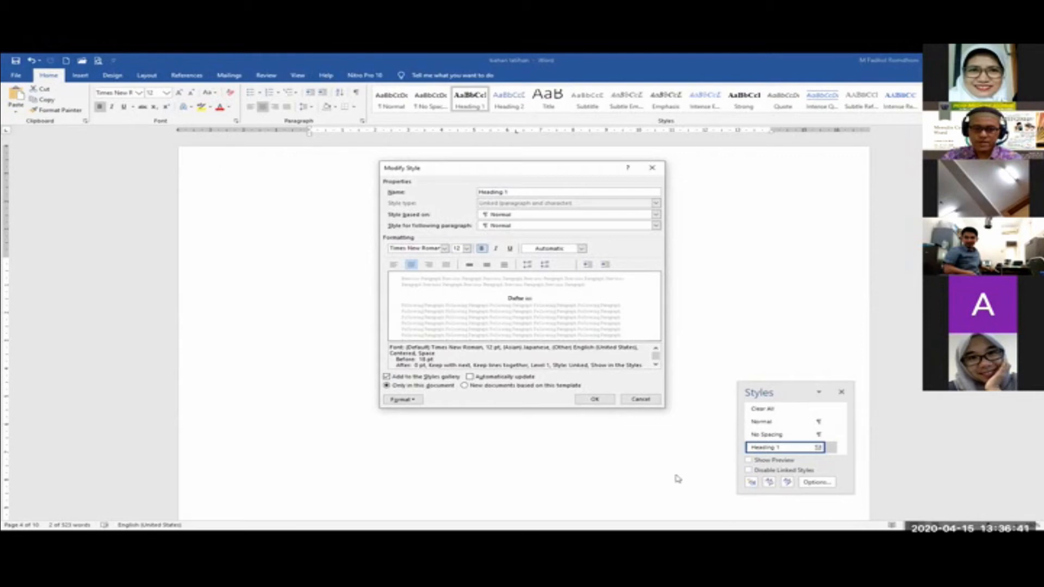
left_click(601, 401)
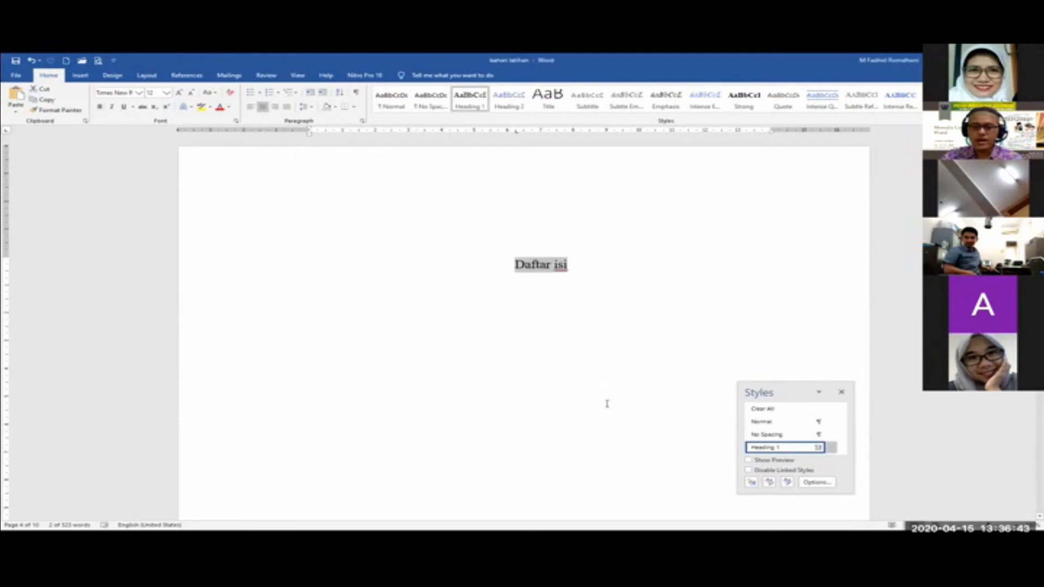
left_click(842, 392)
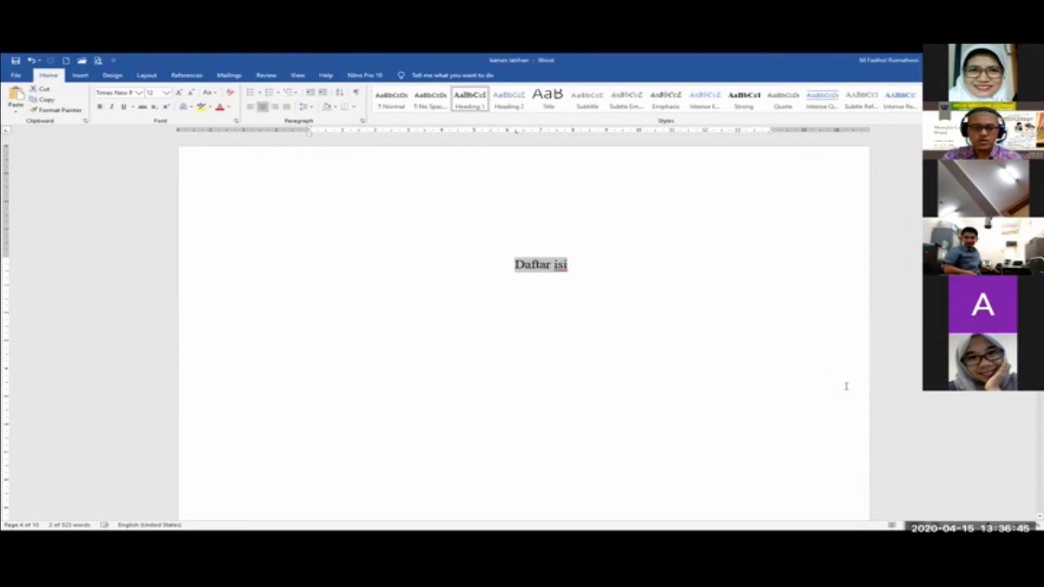
left_click(687, 282)
left_click(540, 266)
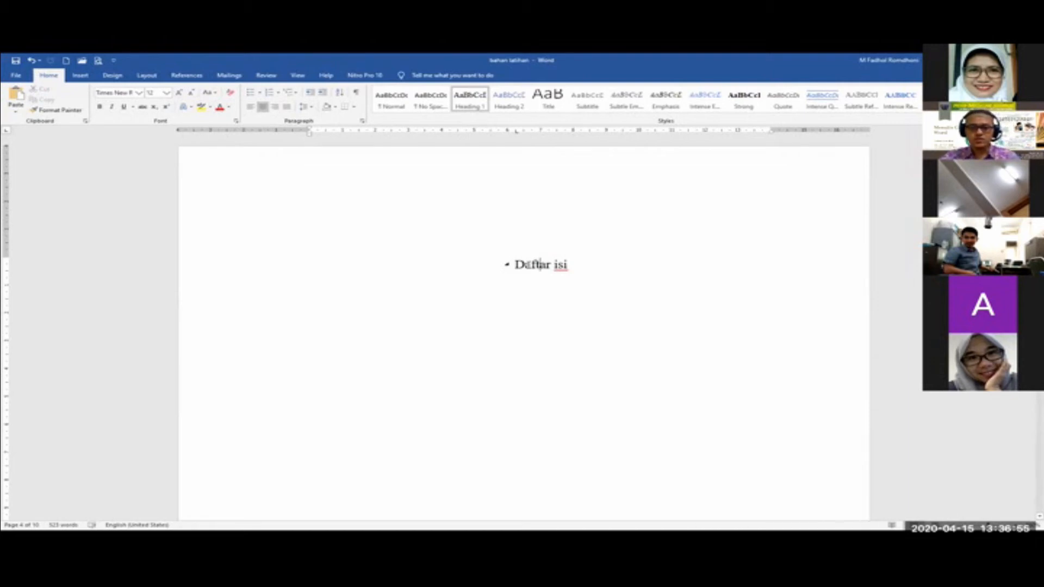
- Apply the Heading 1 style to the "Daftar gambar" title above the list of figures
scroll(550, 266, "down", 5)
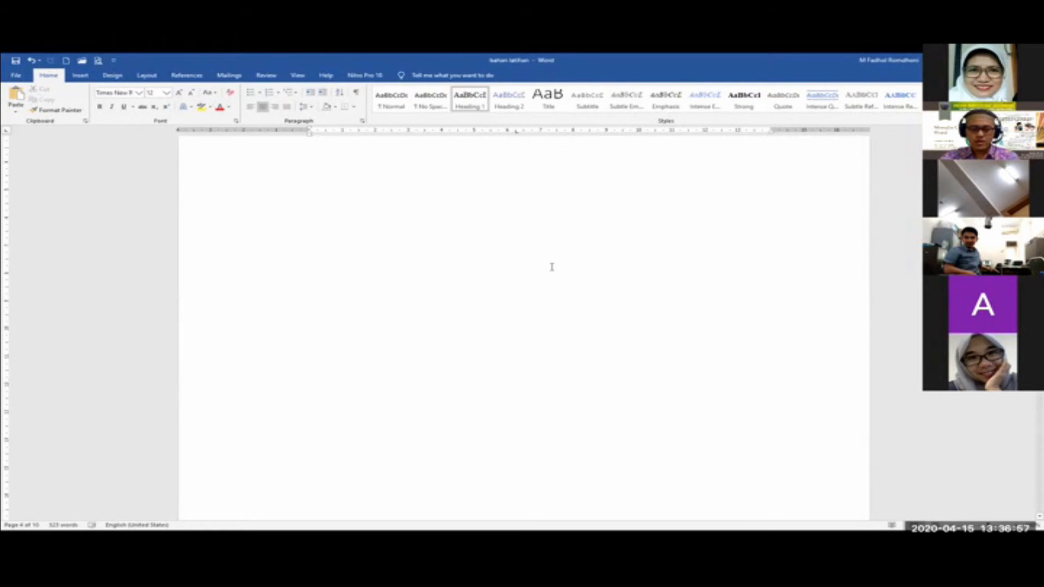
scroll(552, 267, "down", 6)
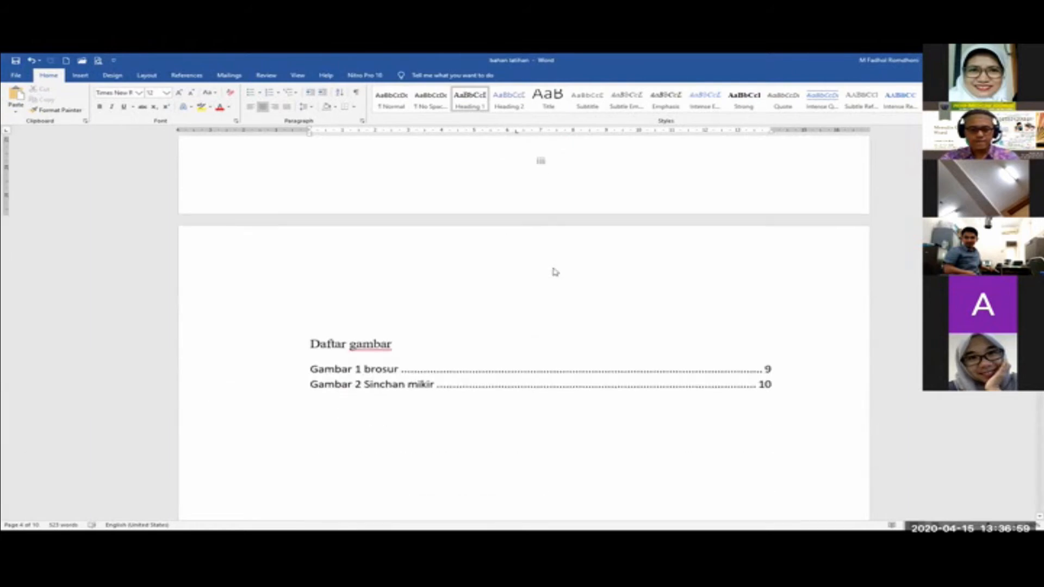
left_click(391, 259)
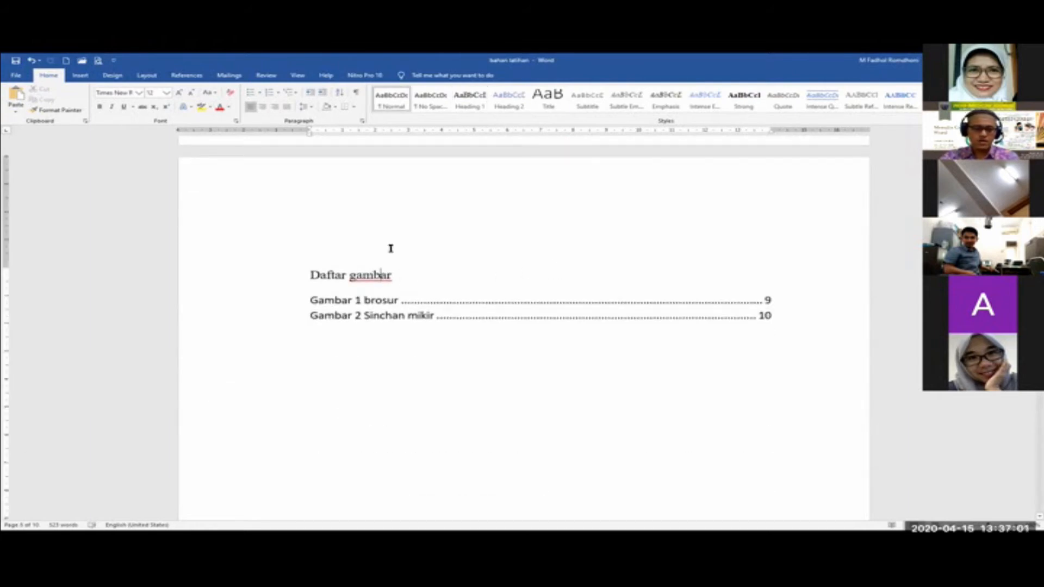
left_click(272, 278)
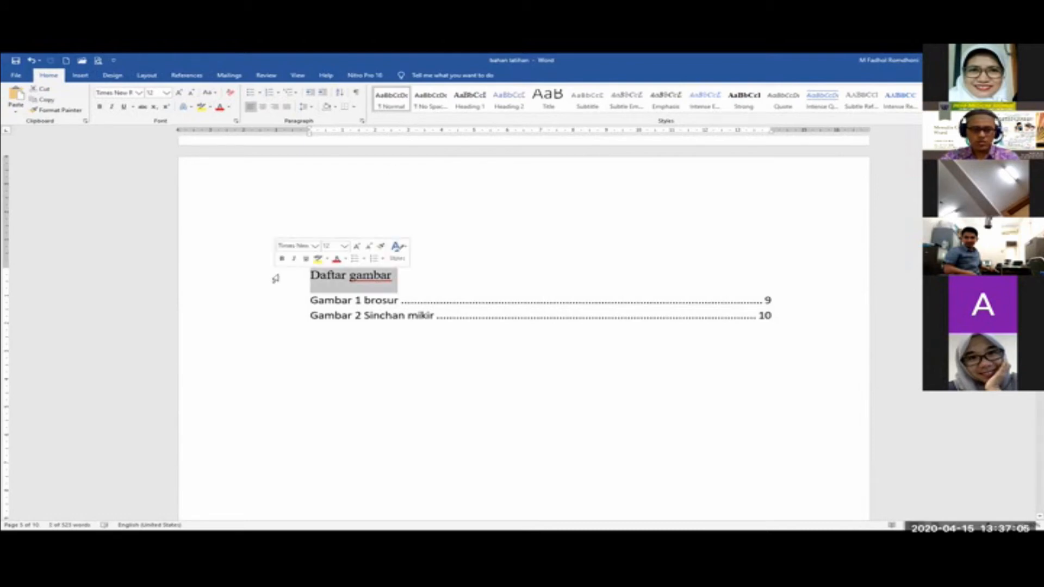
left_click(466, 107)
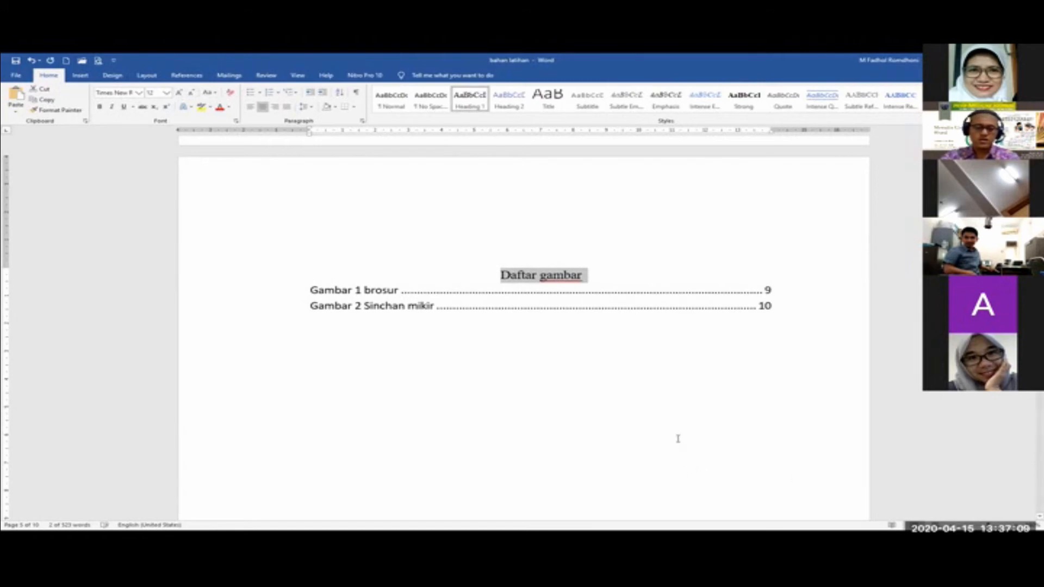
- Apply the Heading 1 style to the "Daftar Tabel" title above the list of tables
scroll(679, 440, "down", 15)
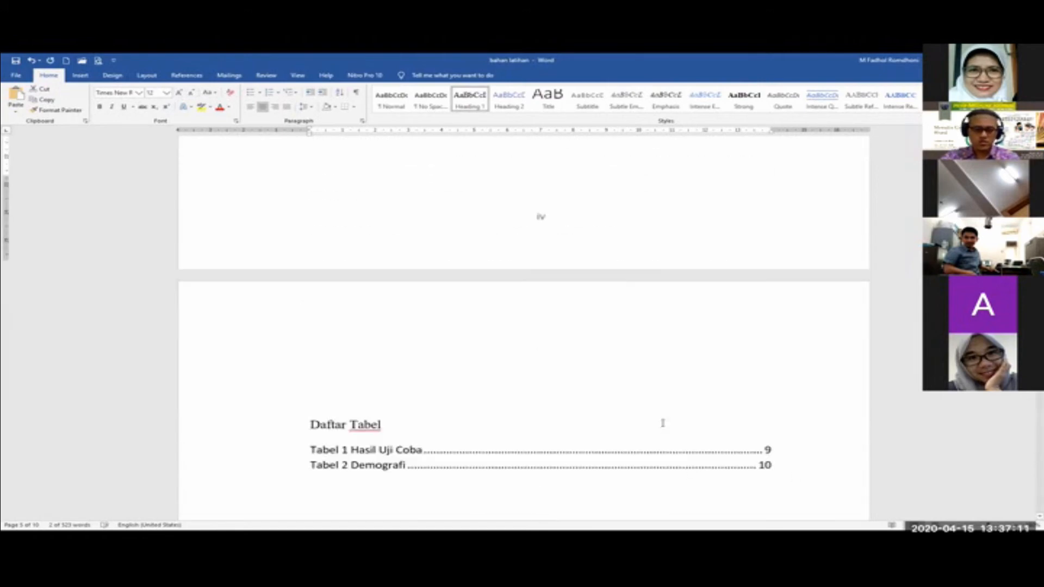
scroll(662, 425, "down", 2)
left_click(244, 313)
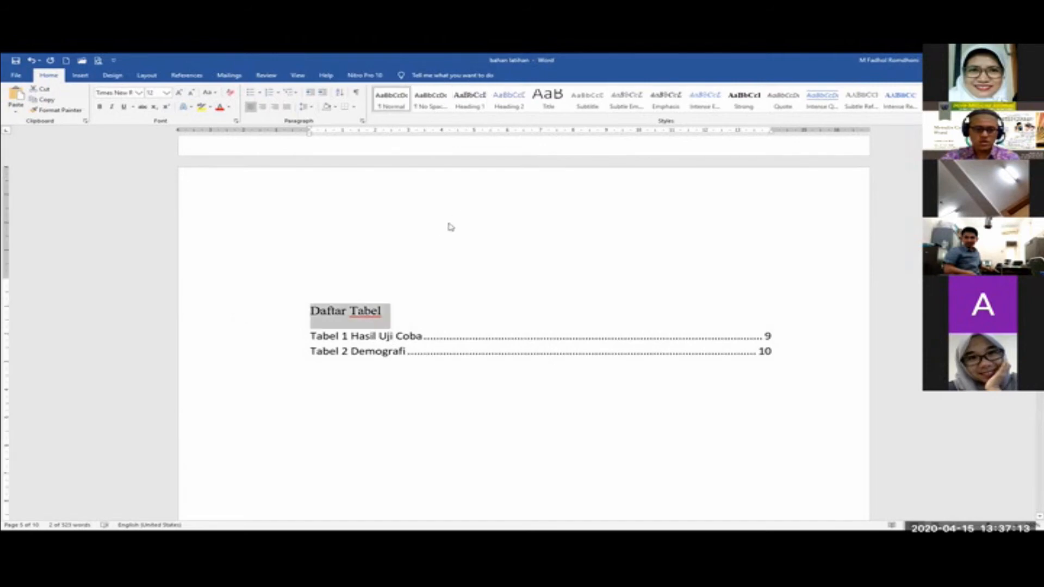
left_click(470, 106)
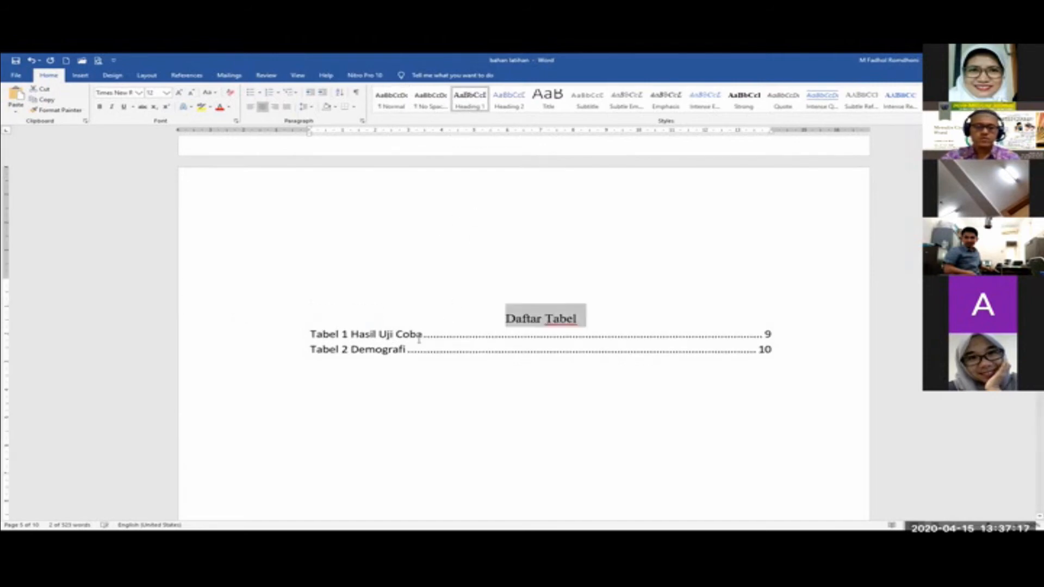
- Apply the Heading 1 style to both lines of the "BAB I PENDAHULUAN" chapter title
scroll(418, 338, "down", 15)
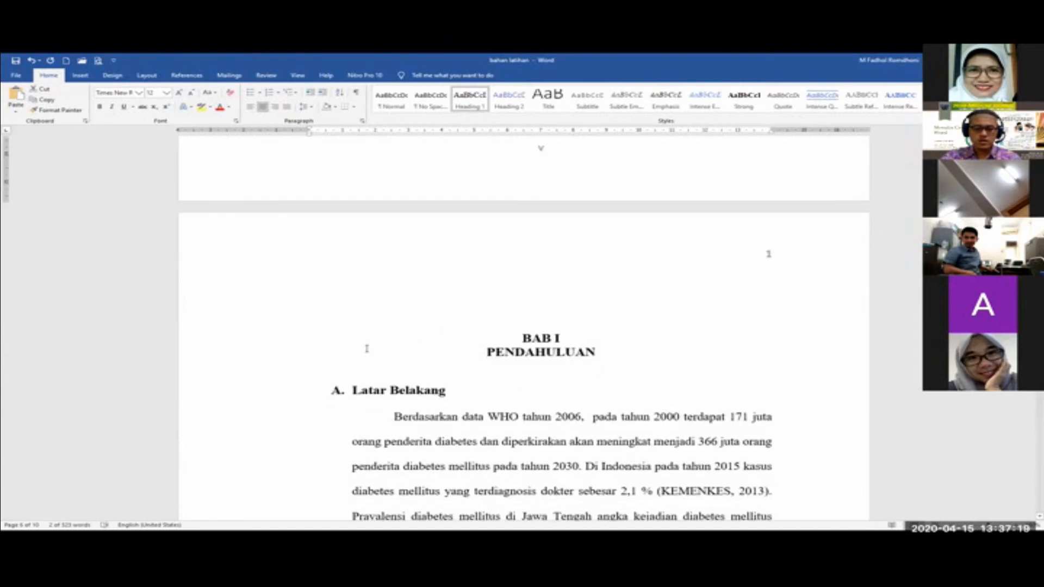
left_click_drag(286, 358, 272, 354)
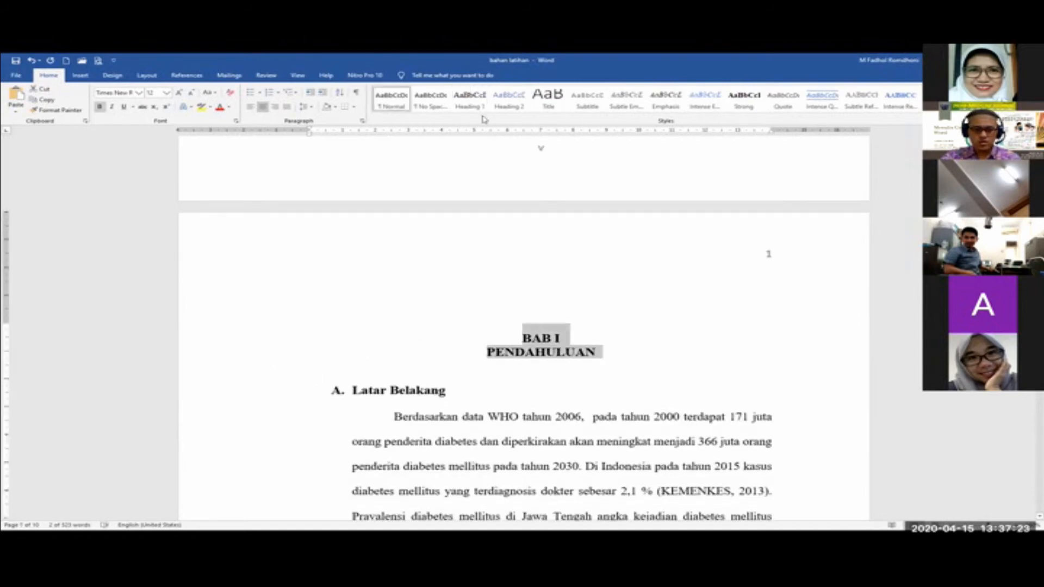
left_click(470, 99)
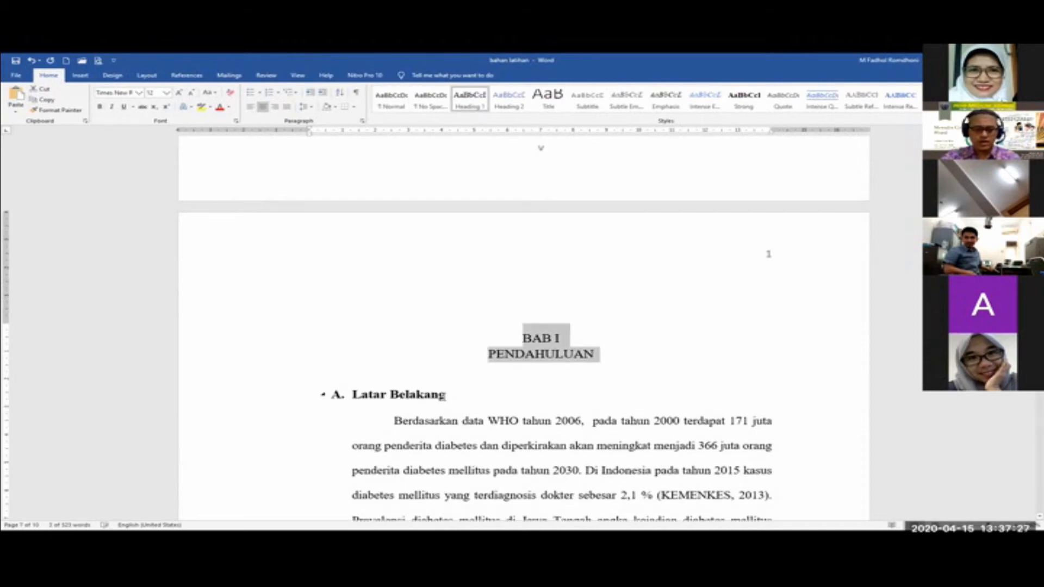
- Try the Heading 2 style on the "Latar Belakang" subheading, and undo it
left_click(600, 400)
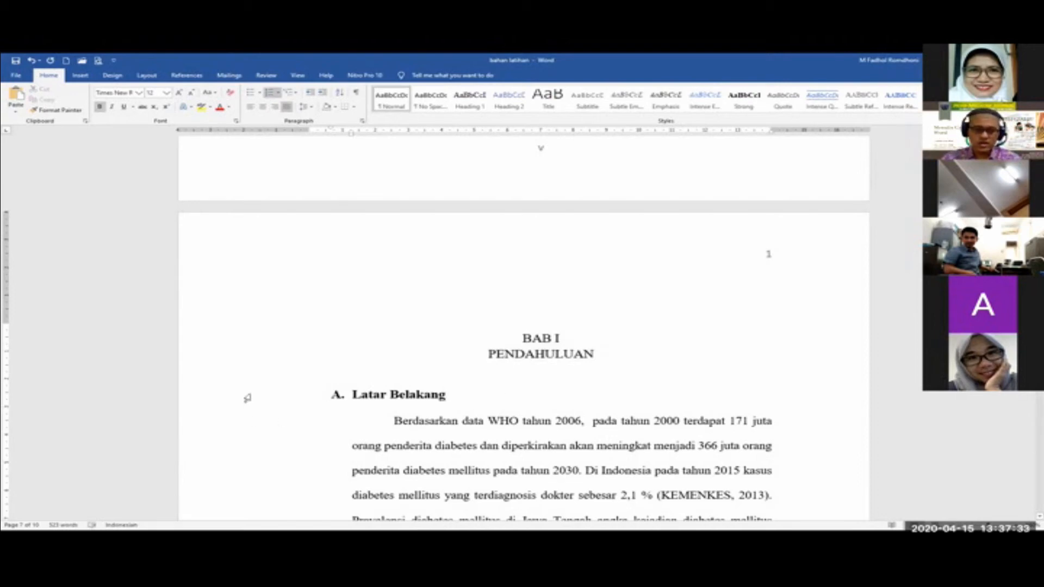
left_click(247, 398)
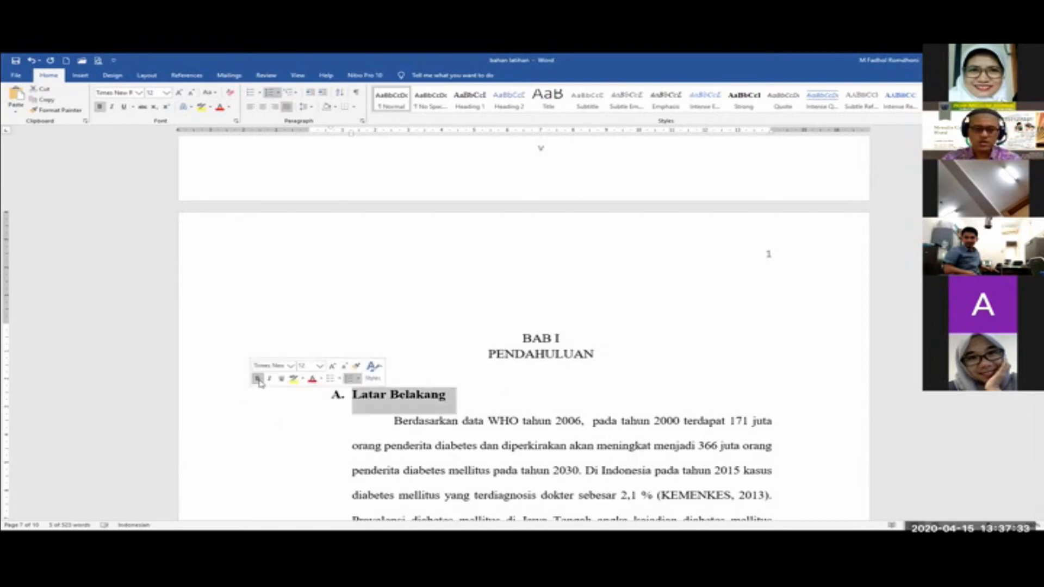
left_click(516, 109)
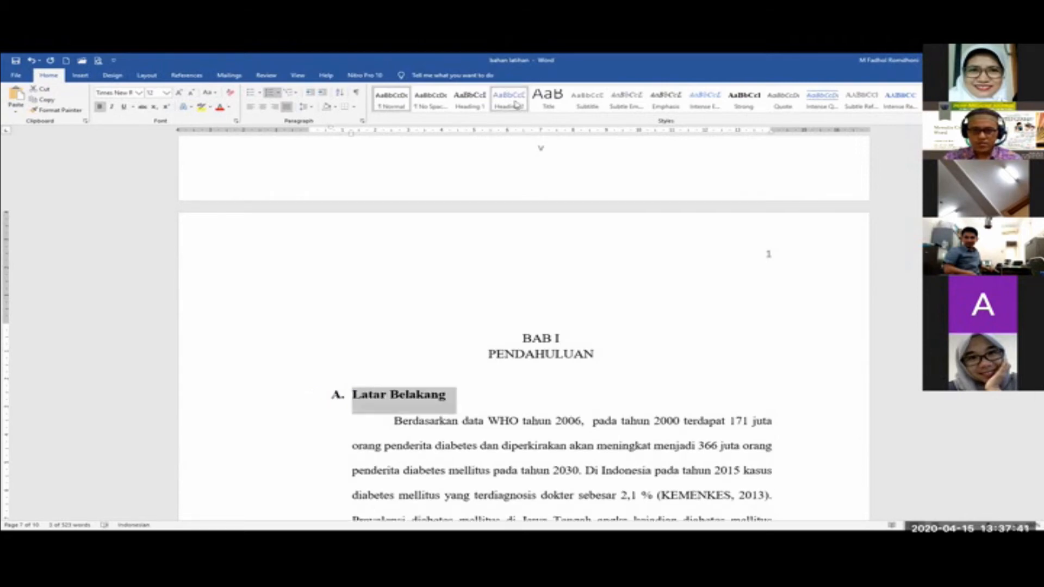
left_click(516, 105)
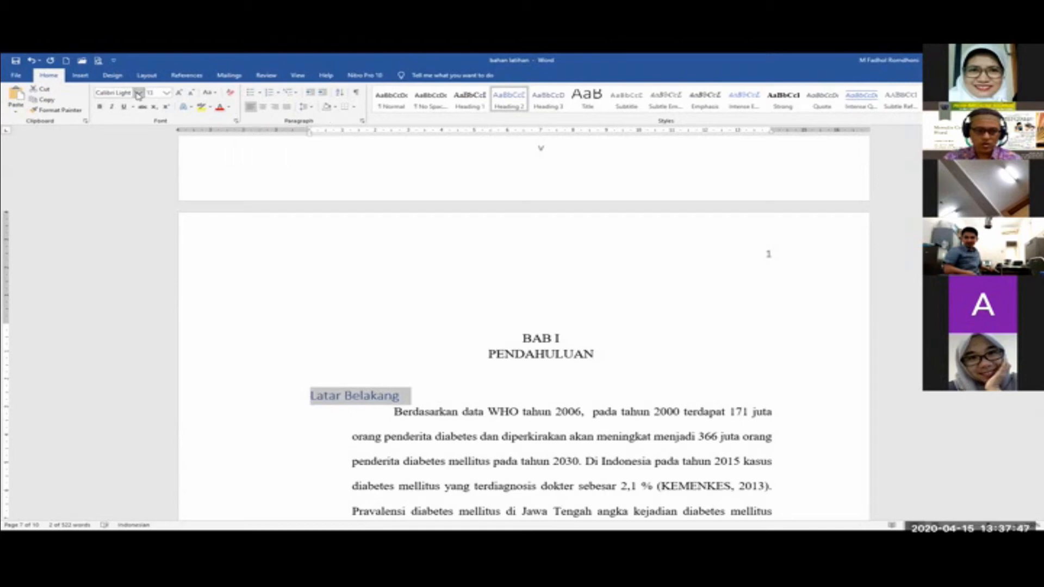
left_click(31, 61)
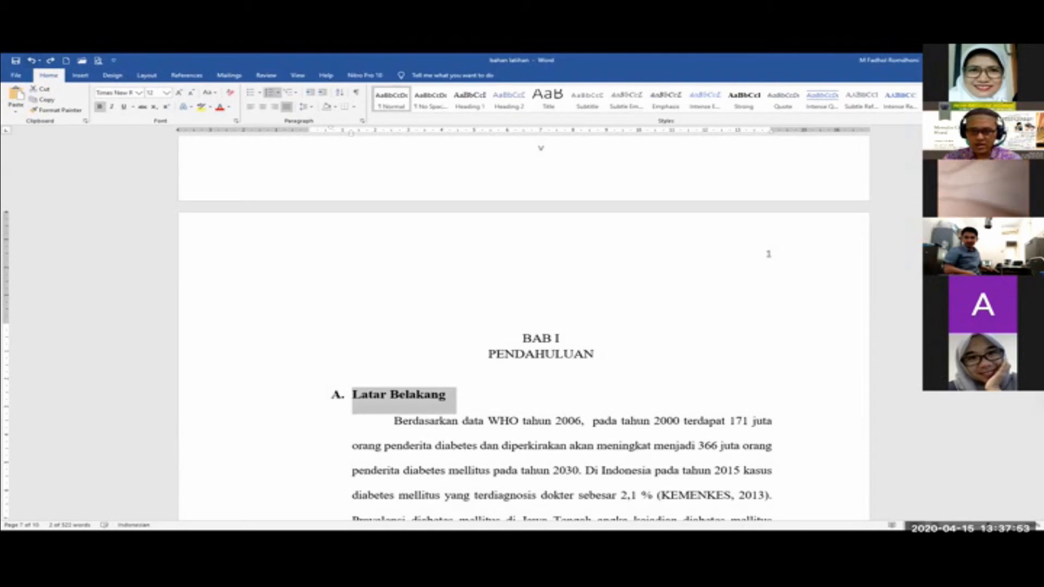
- Modify the Heading 2 style to use the Times New Roman font at 12 pt
key("ctrl+alt+shift+s")
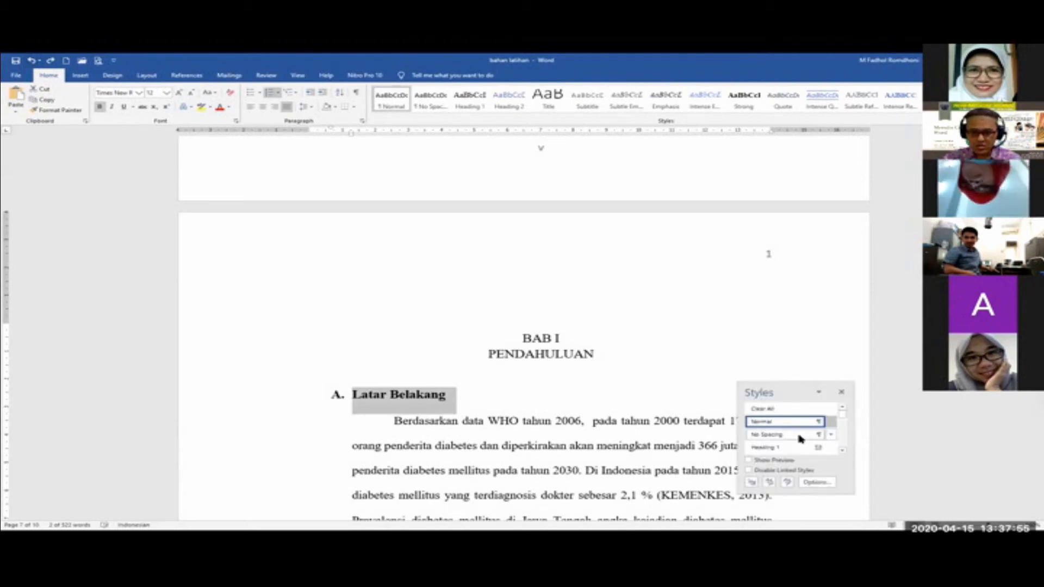
scroll(799, 438, "down", 1)
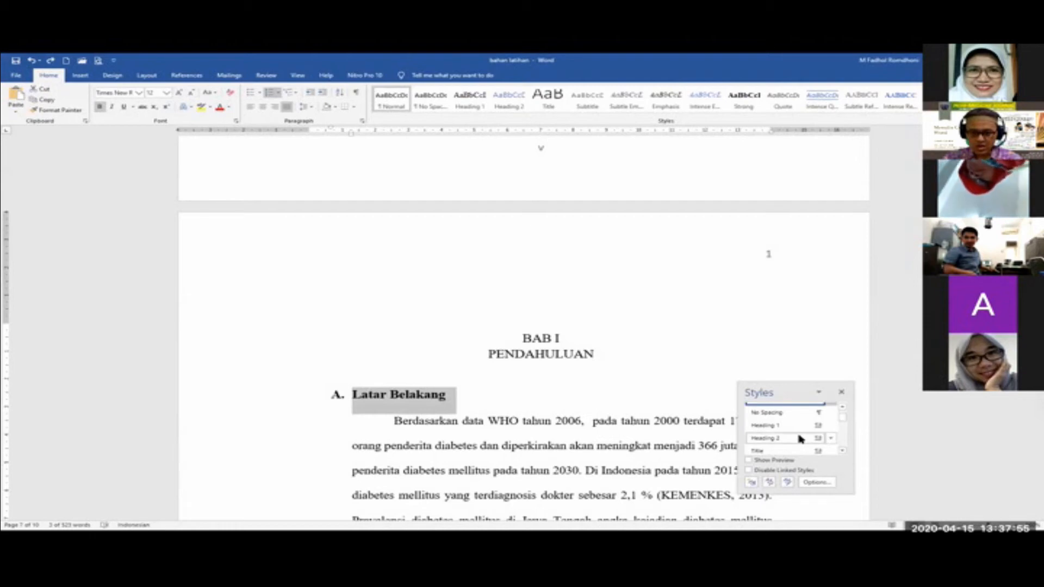
left_click(830, 441)
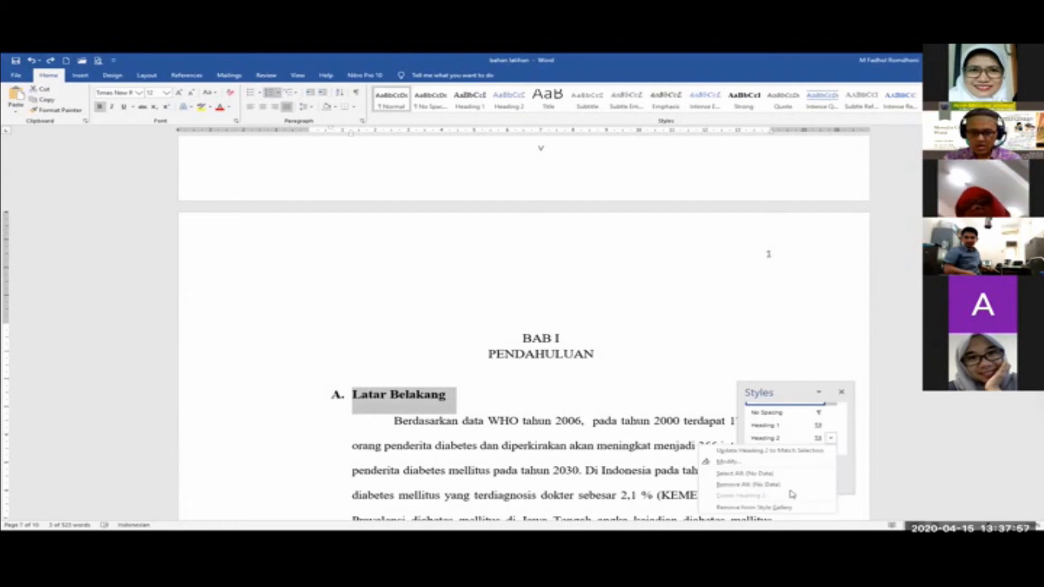
left_click(781, 462)
left_click(445, 248)
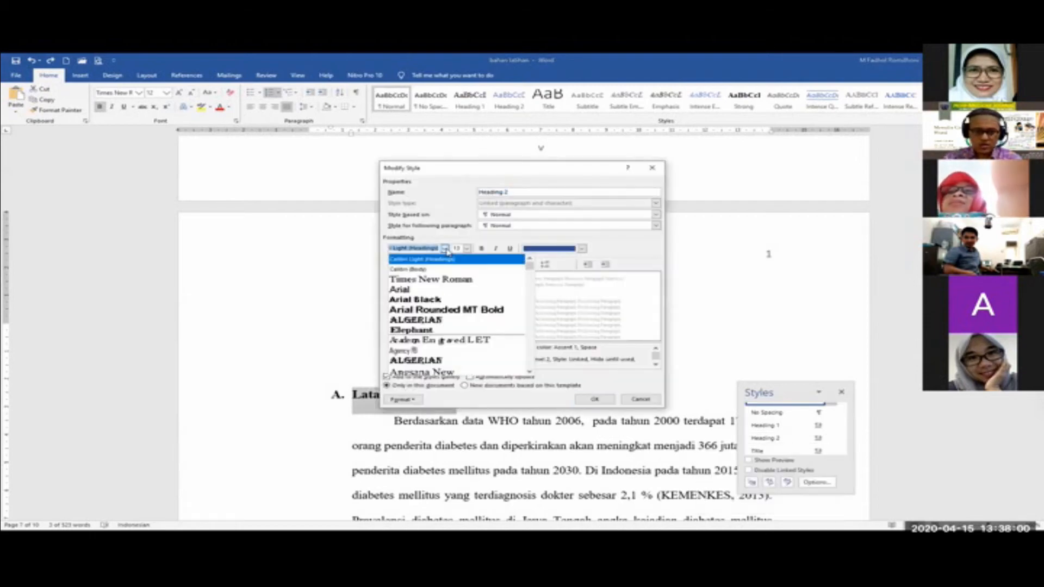
left_click(456, 280)
left_click(466, 248)
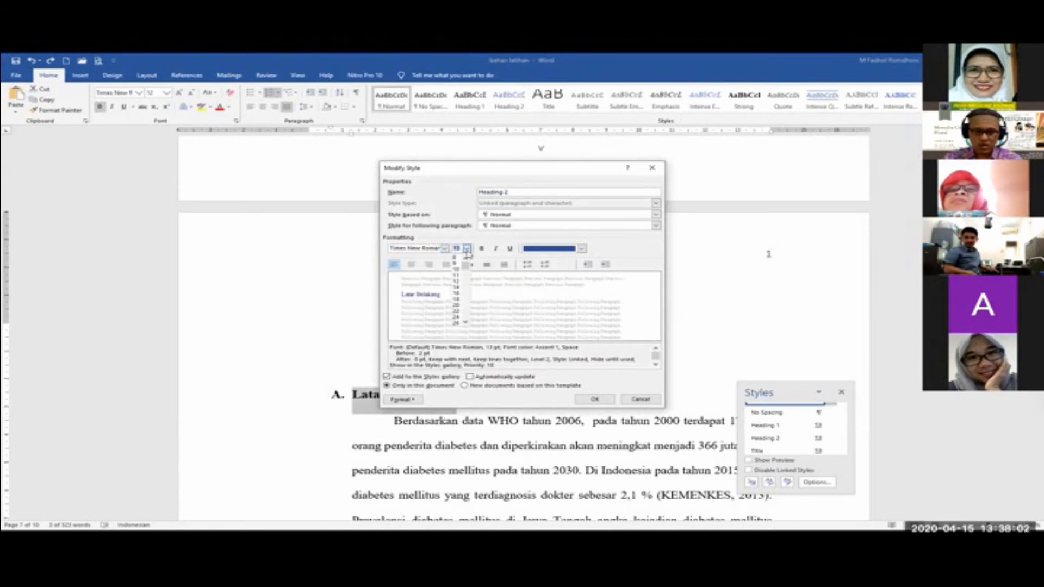
left_click(457, 281)
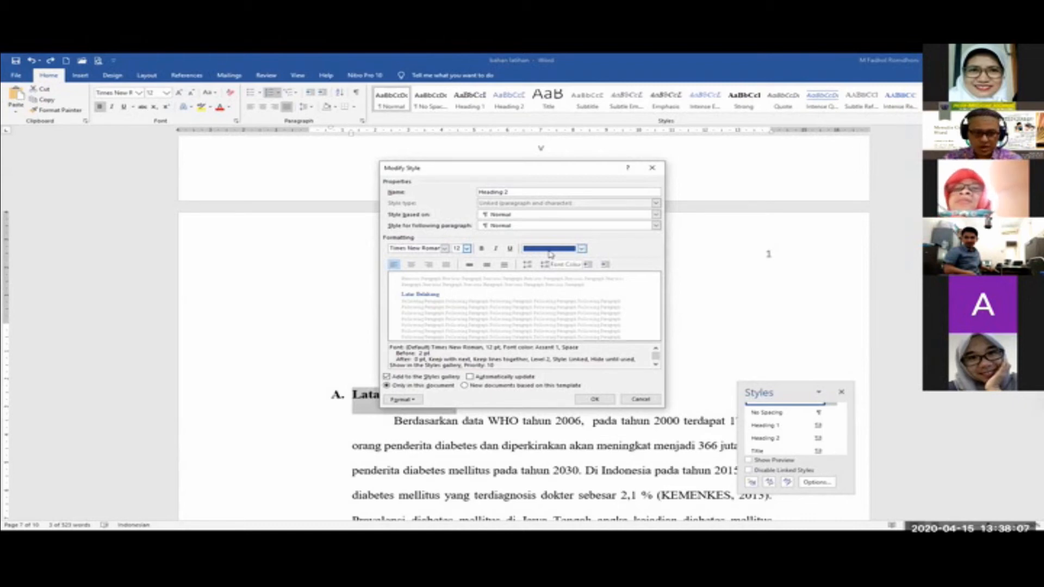
- Set the Heading 2 style's font color to black (Text 1) and save the style changes
left_click(581, 249)
left_click(537, 261)
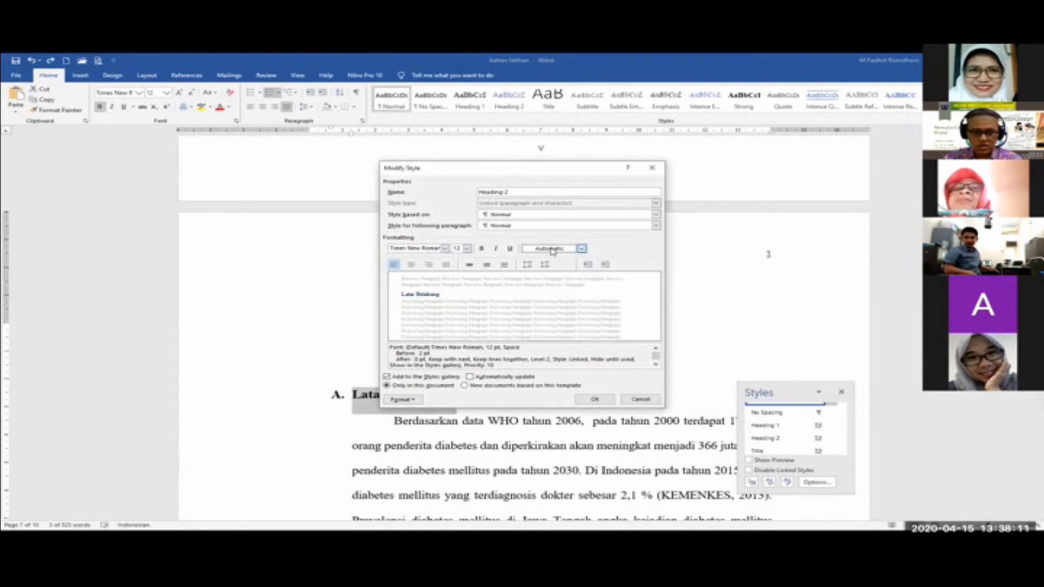
left_click(536, 280)
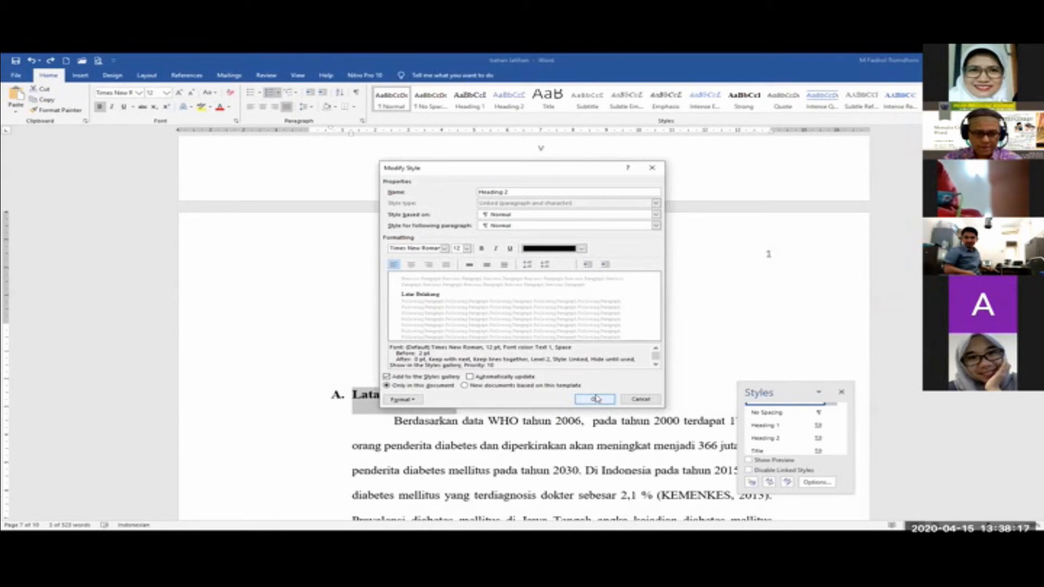
left_click(596, 399)
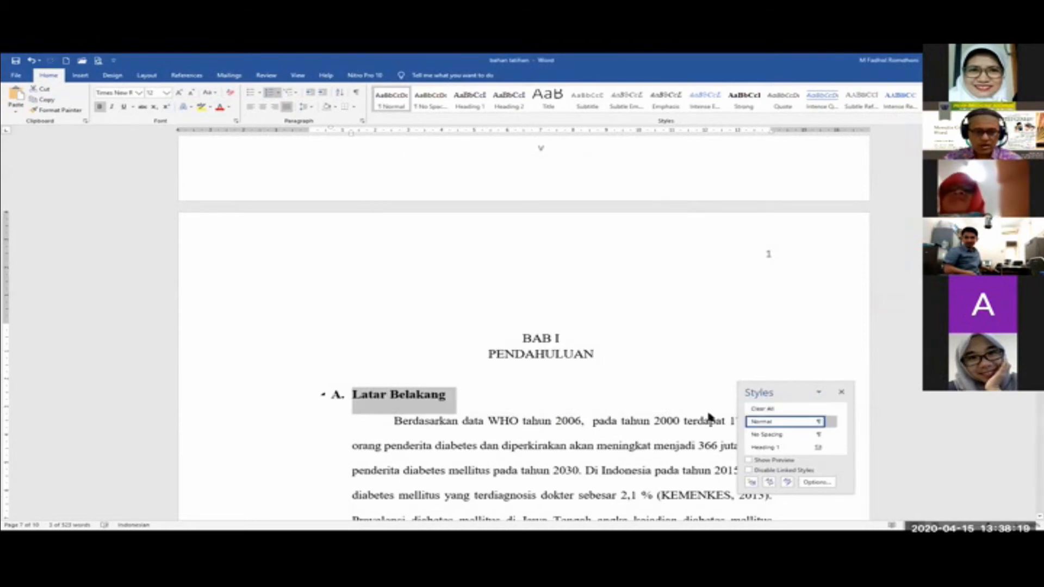
- Apply the Heading 2 style to the "Latar Belakang" subheading and number it "A."
left_click(409, 393)
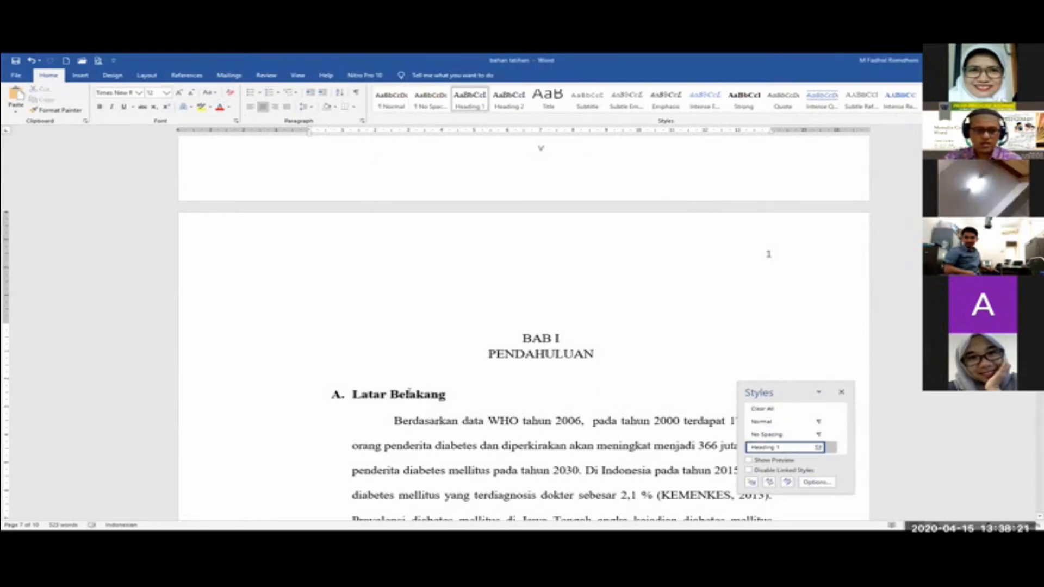
left_click(409, 394)
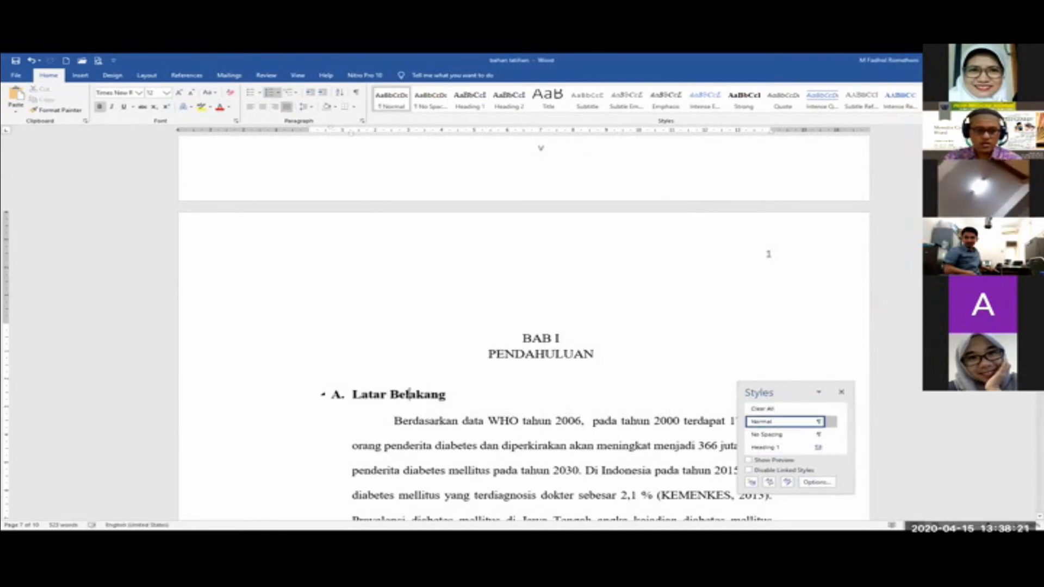
left_click(291, 403)
left_click(509, 107)
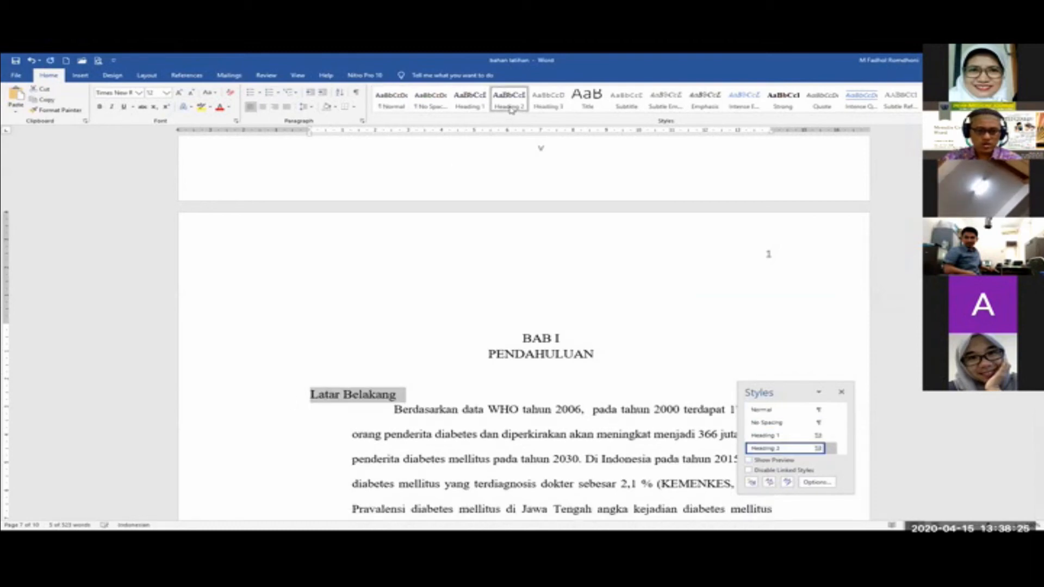
left_click(313, 401)
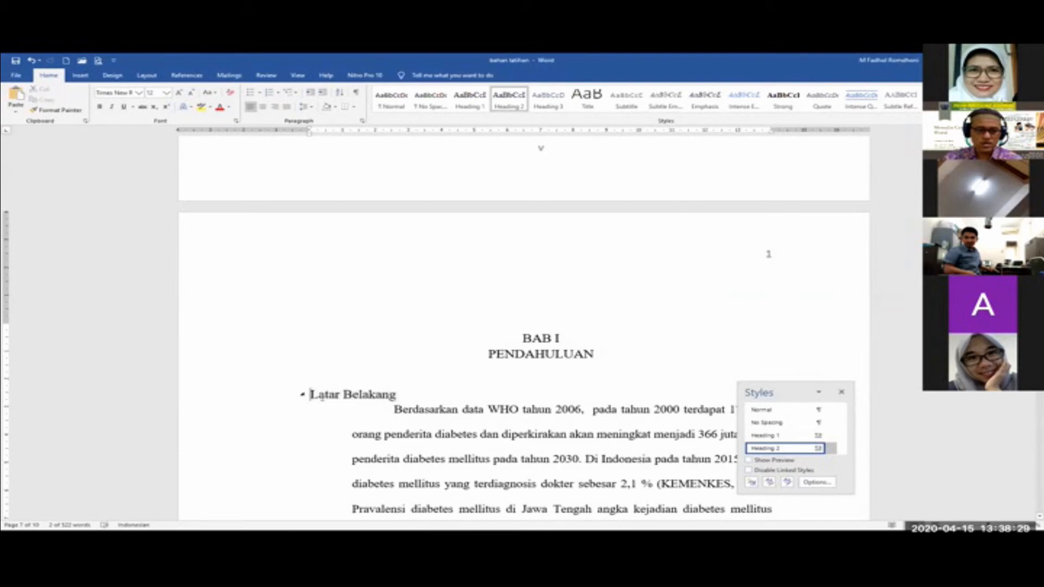
left_click(841, 392)
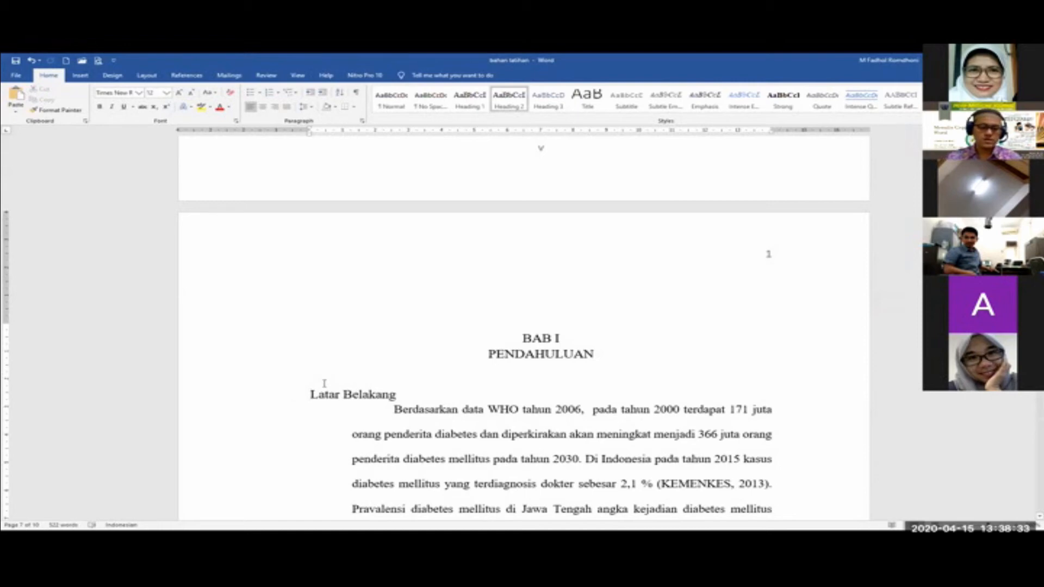
type("A.")
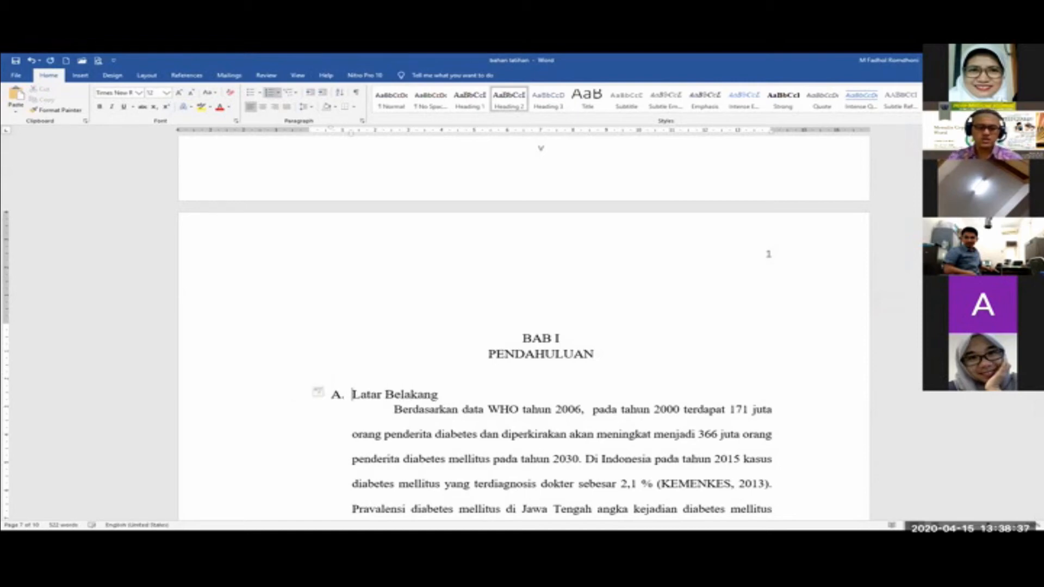
- Apply the Heading 2 style to the "Rumusan Masalah" subheading and number it "B."
scroll(329, 385, "down", 12)
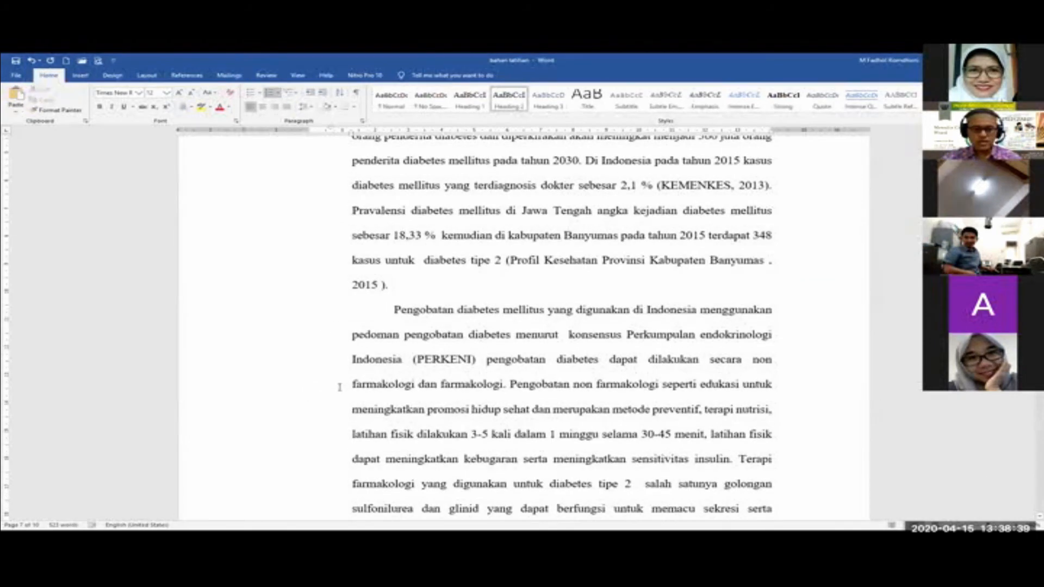
scroll(344, 381, "down", 10)
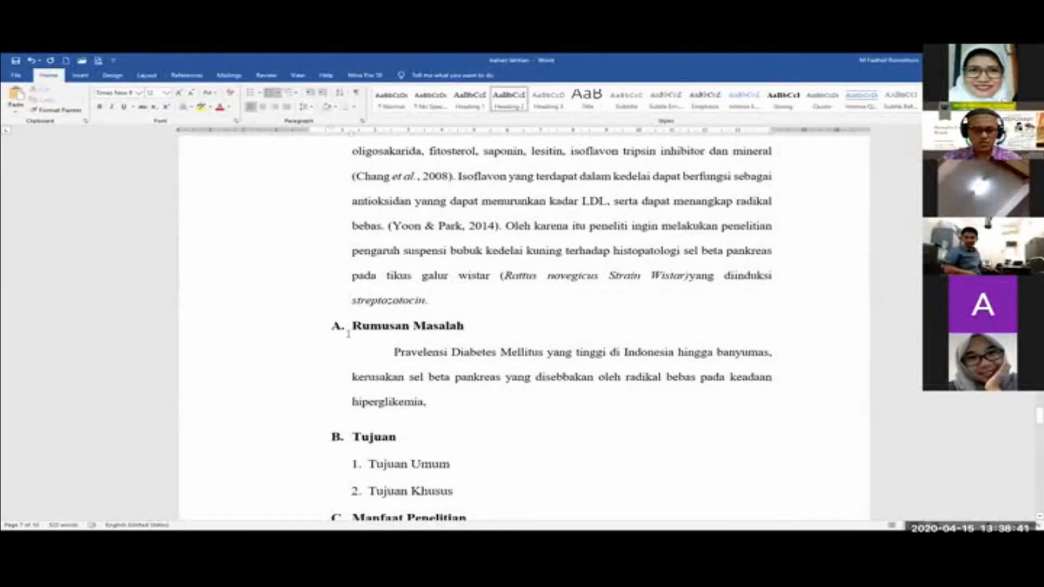
left_click(297, 316)
left_click(516, 97)
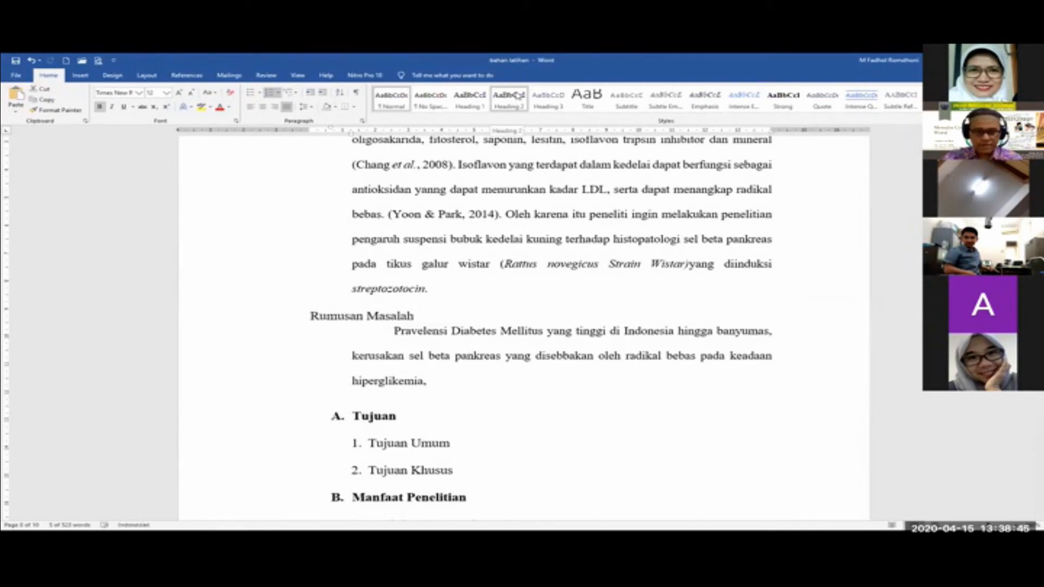
left_click(324, 326)
type("B.")
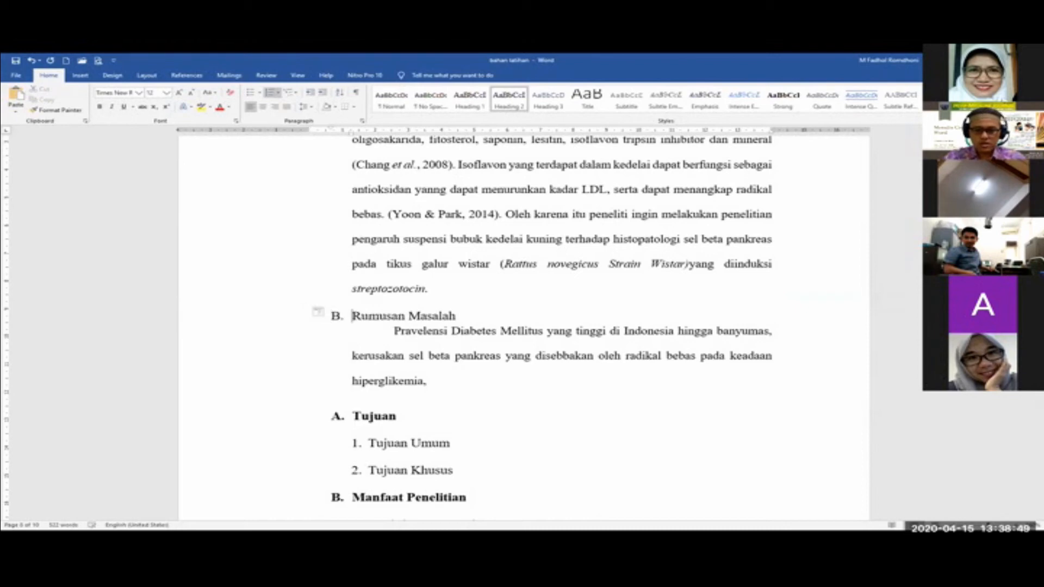
- Apply the Heading 2 style to the "Tujuan" subheading and number it "C."
left_click(279, 421)
left_click(516, 105)
left_click(309, 420)
type("C.")
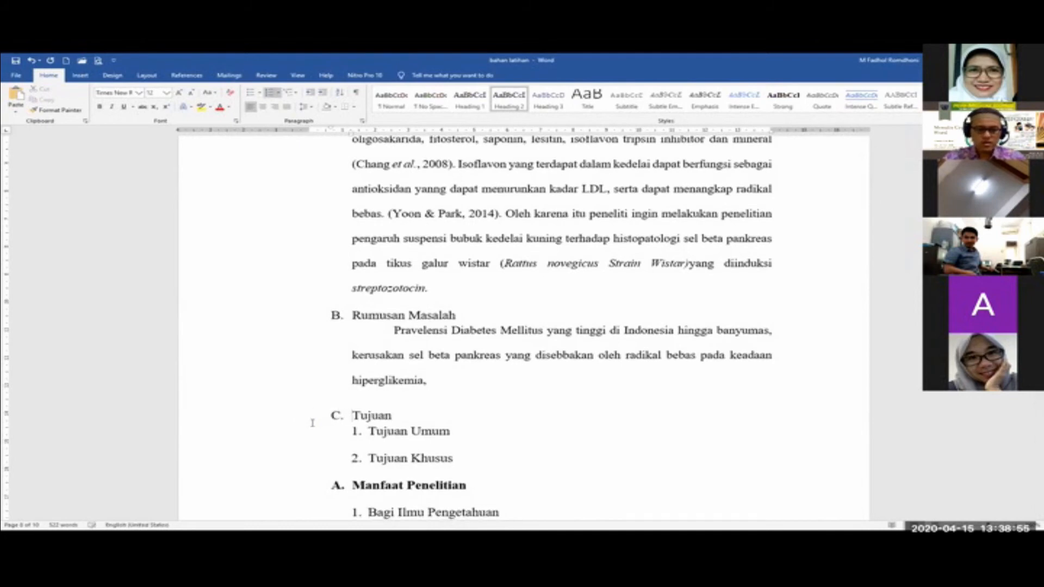
- Apply the Heading 2 style to the "Manfaat Penelitian" subheading and number it "D."
scroll(287, 397, "down", 2)
left_click(286, 392)
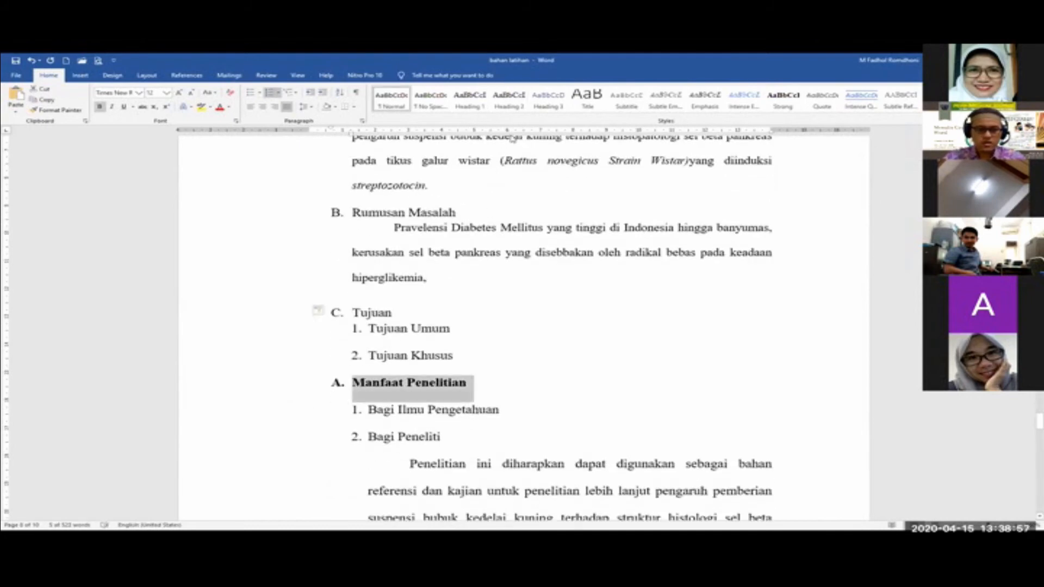
left_click(513, 106)
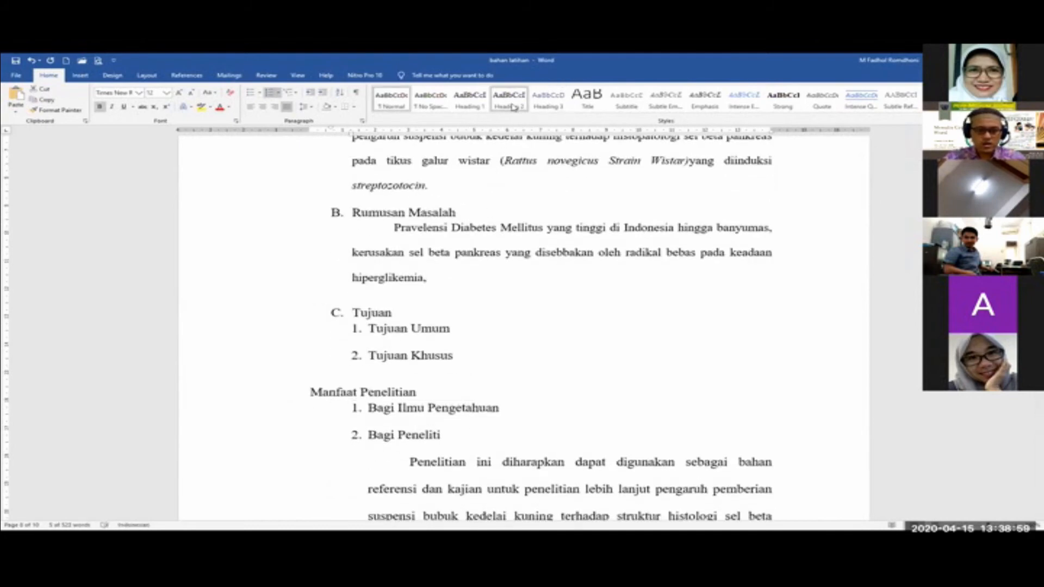
left_click(310, 392)
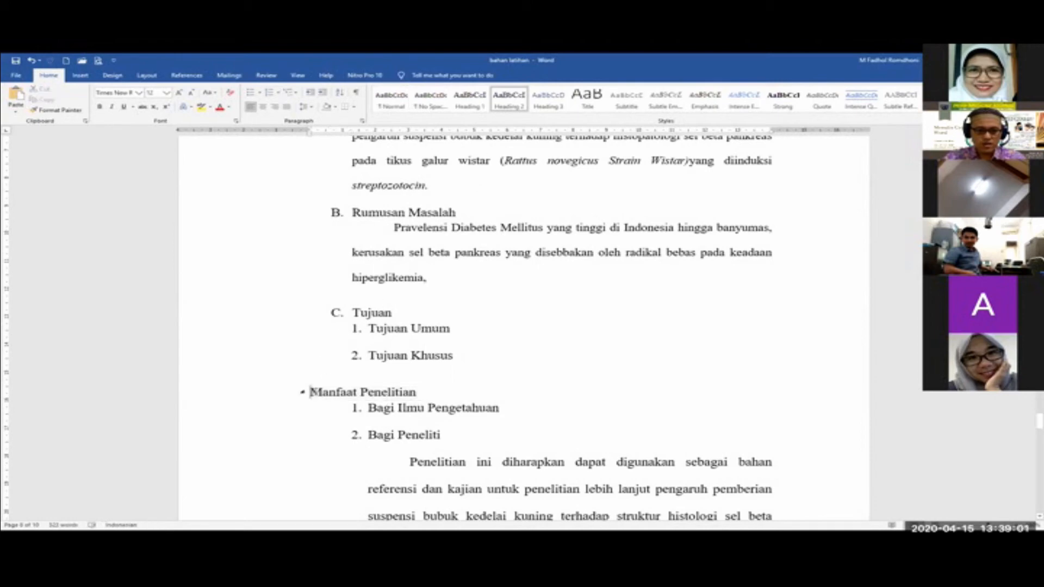
type("D.")
key("Tab")
- Apply the Heading 1 style to both lines of the "BAB II TINJAUAN PUSTAKA" chapter title
scroll(321, 391, "down", 6)
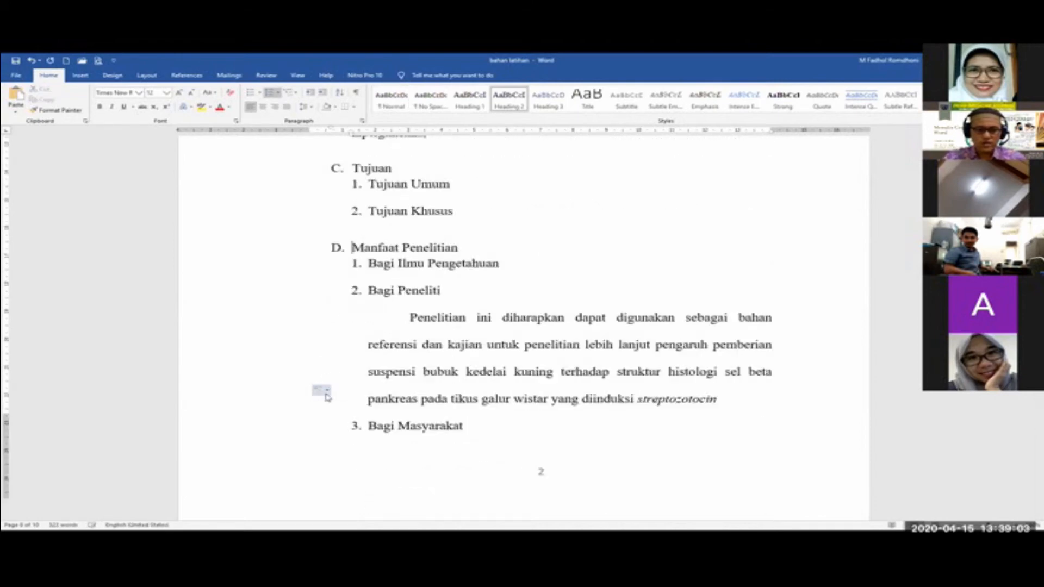
scroll(325, 390, "down", 4)
scroll(249, 338, "up", 1)
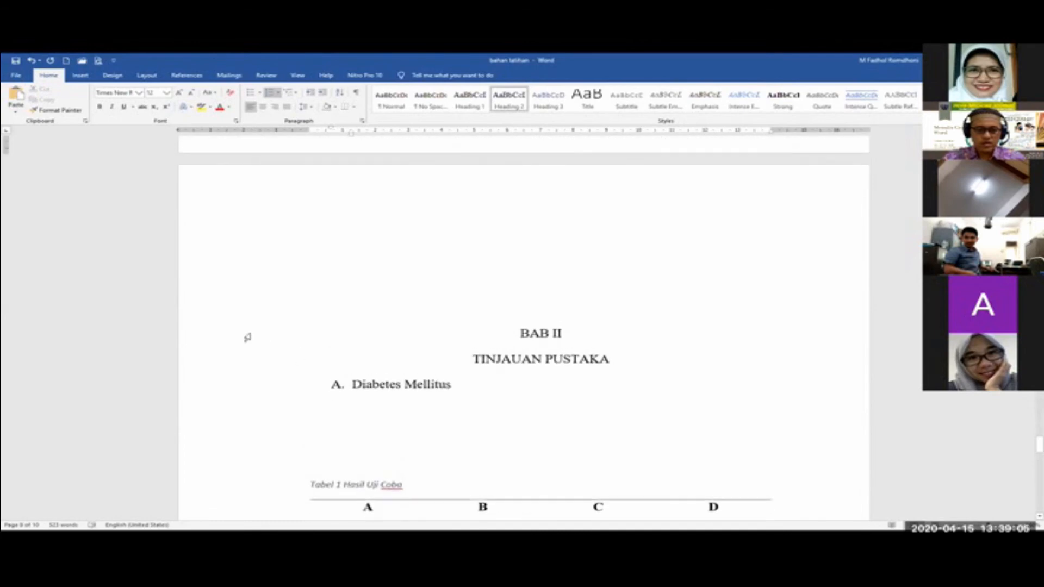
left_click_drag(227, 335, 226, 362)
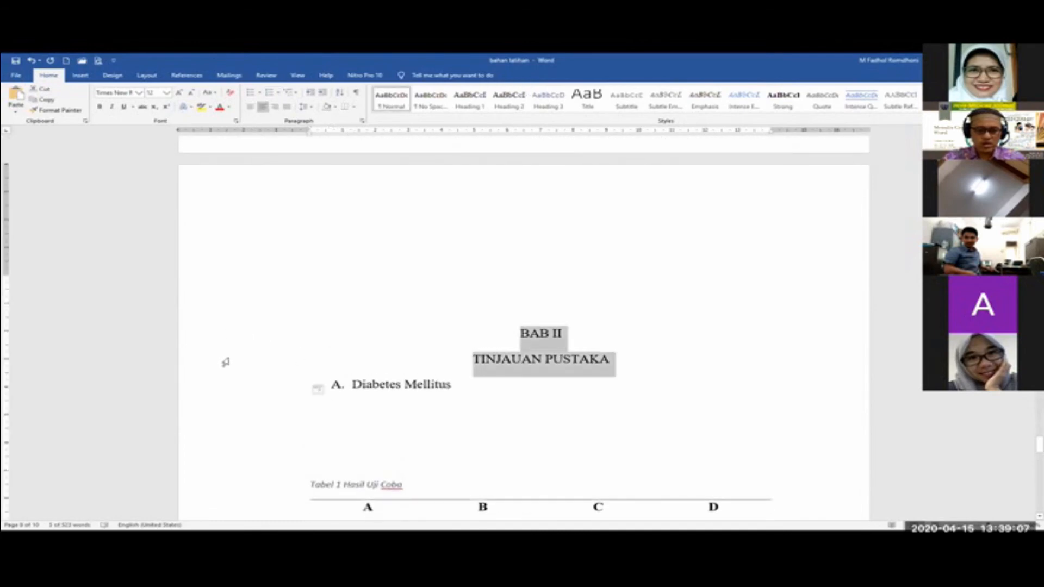
left_click(461, 104)
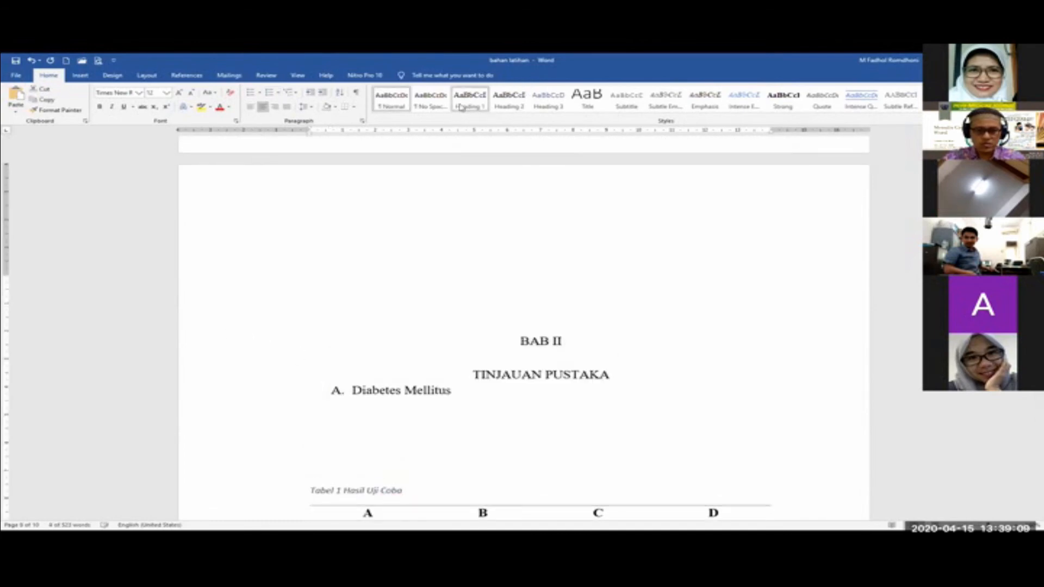
- Apply the Heading 2 style to the "Diabetes Mellitus" subheading under BAB II and number it "A."
left_click(260, 398)
key("ctrl+alt+2")
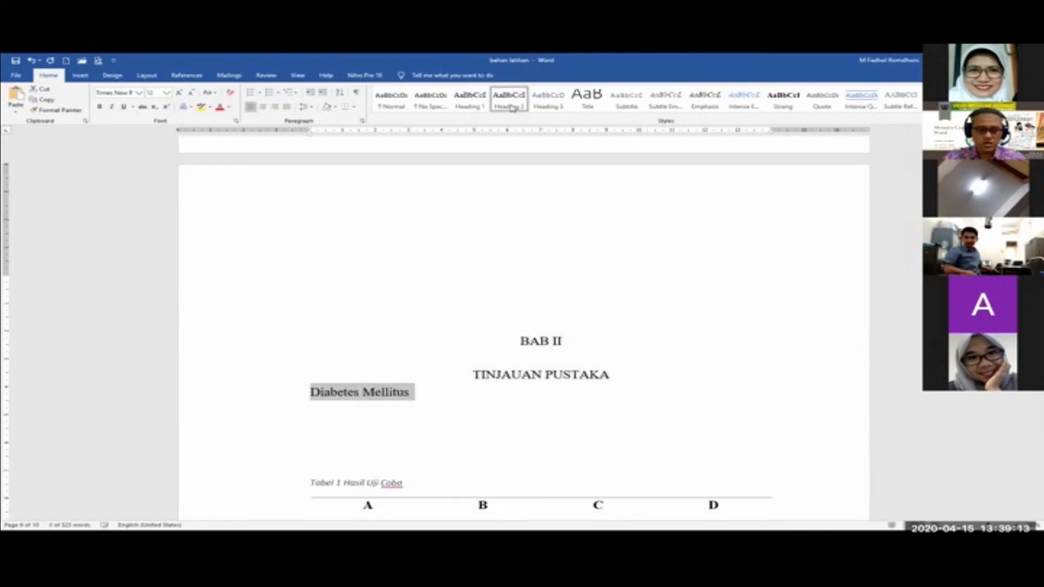
key("Home")
type("A.")
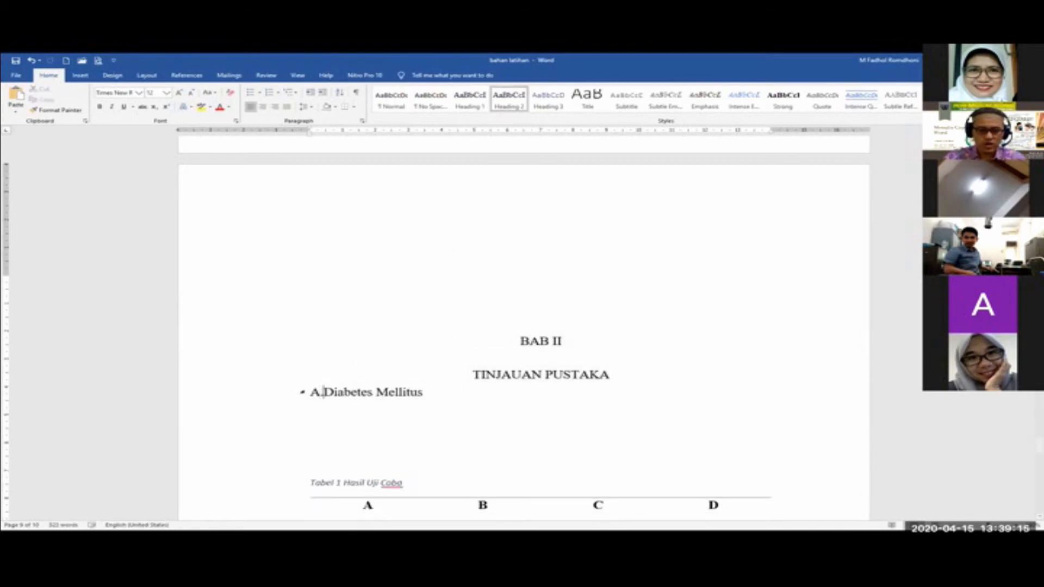
- Check the remaining pages after the BAB II subheading for further headings, and return to the title page
scroll(523, 356, "down", 8)
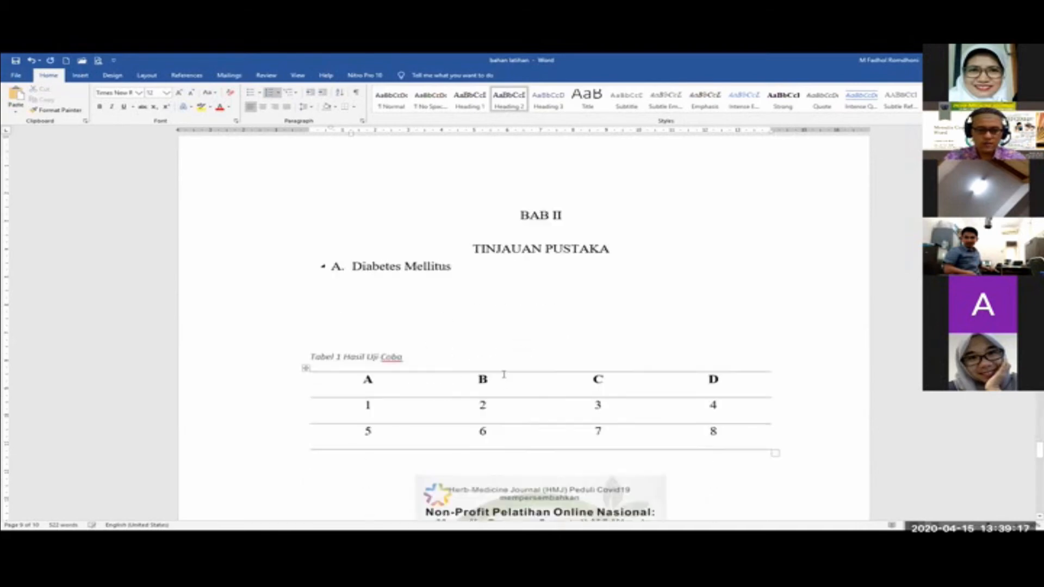
scroll(501, 374, "down", 20)
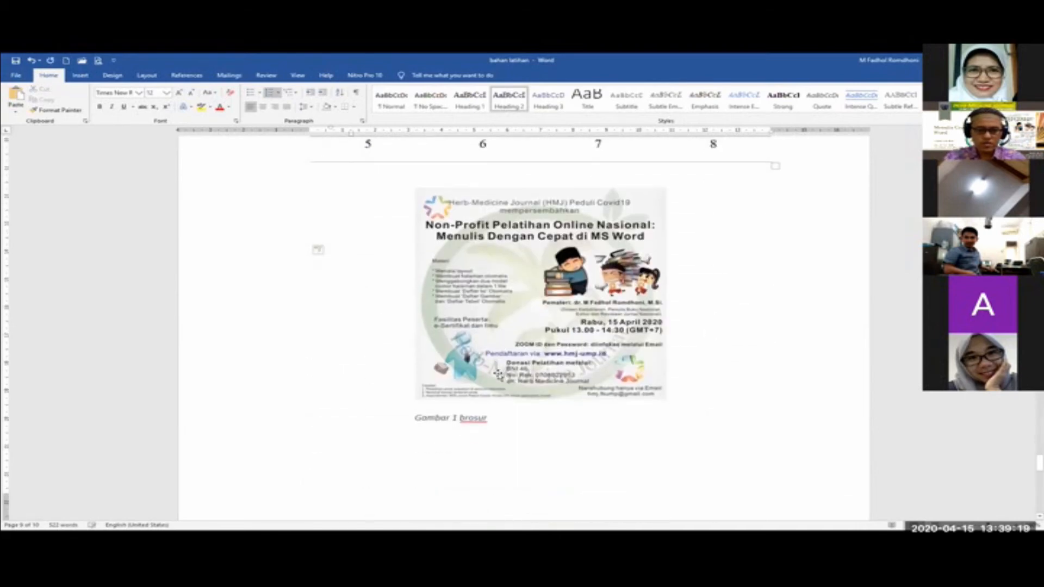
scroll(492, 365, "down", 5)
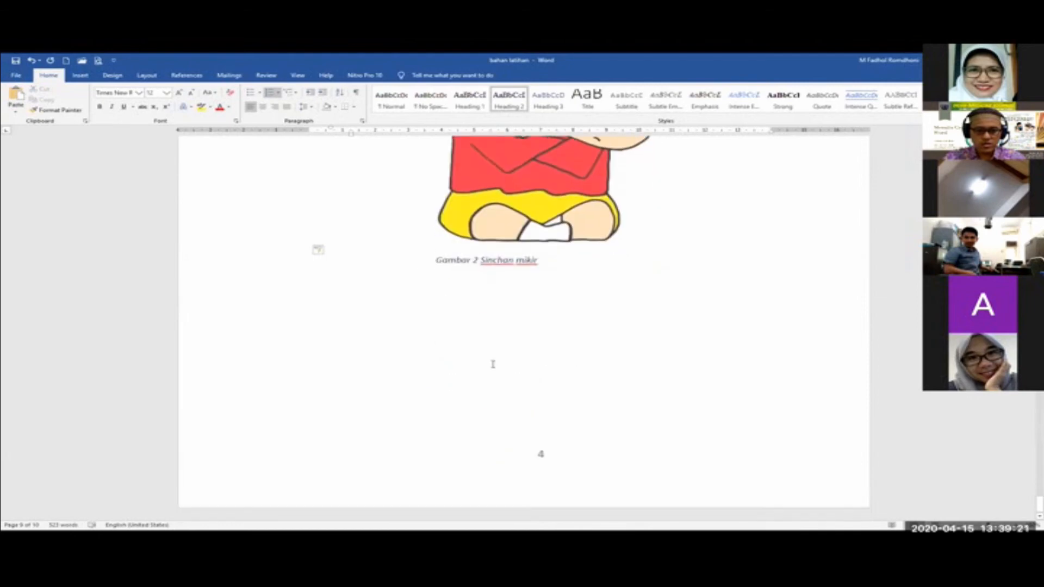
scroll(672, 389, "up", 2)
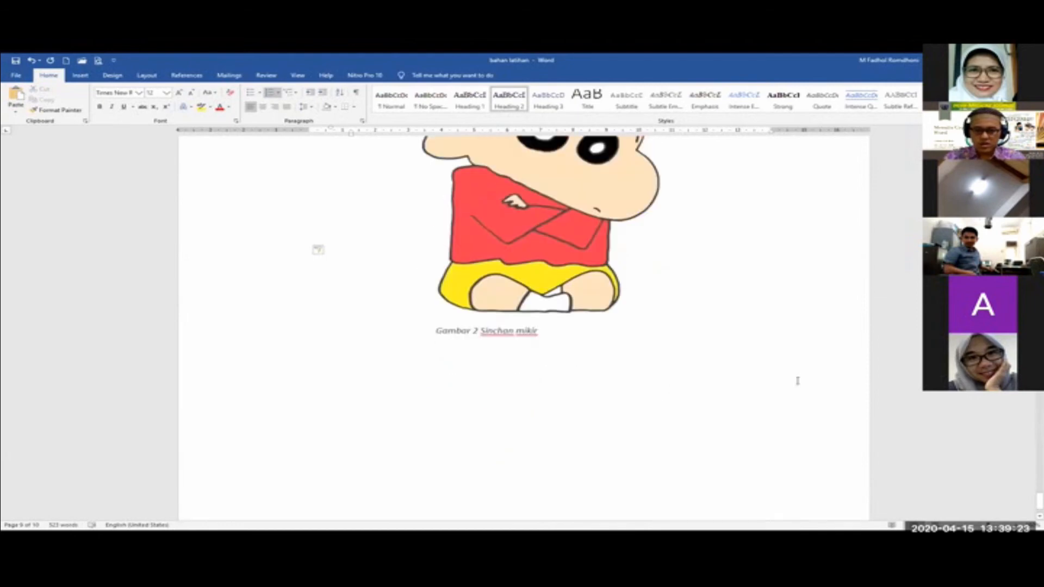
left_click_drag(1039, 497, 1039, 143)
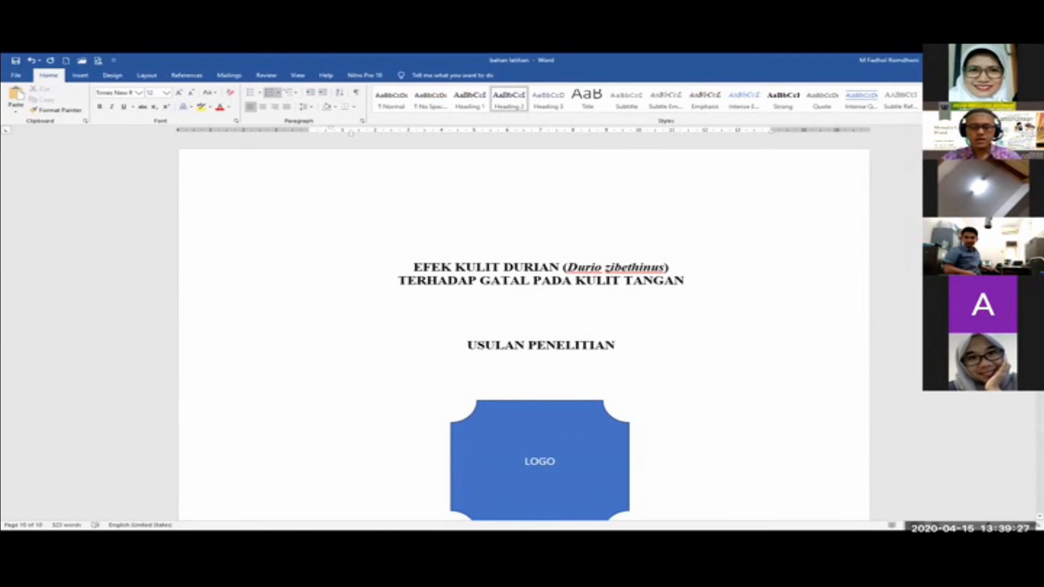
scroll(794, 310, "down", 14)
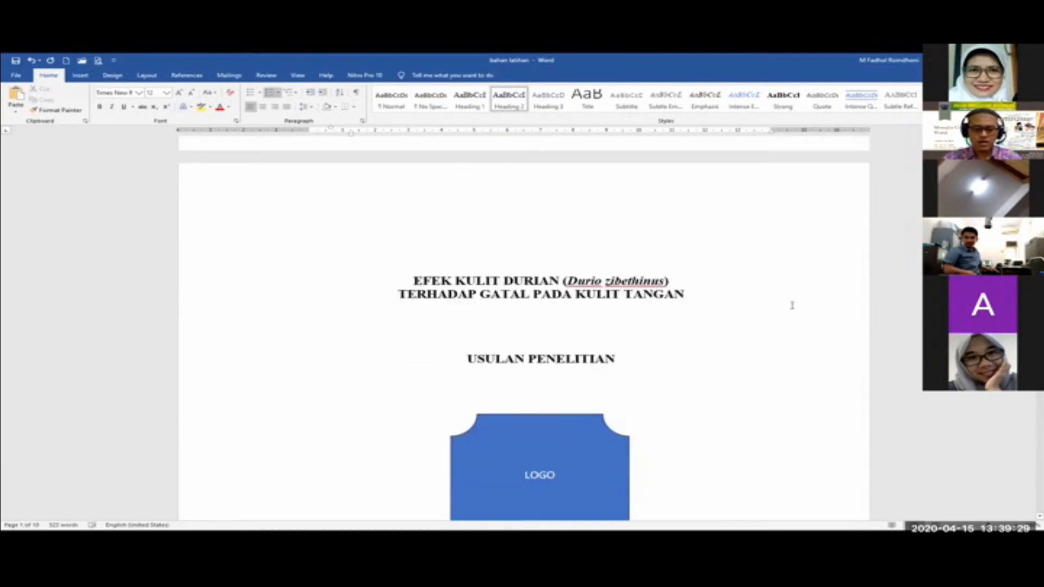
- Insert the Automatic Table 2 table of contents below the "Daftar isi" heading
scroll(792, 304, "down", 15)
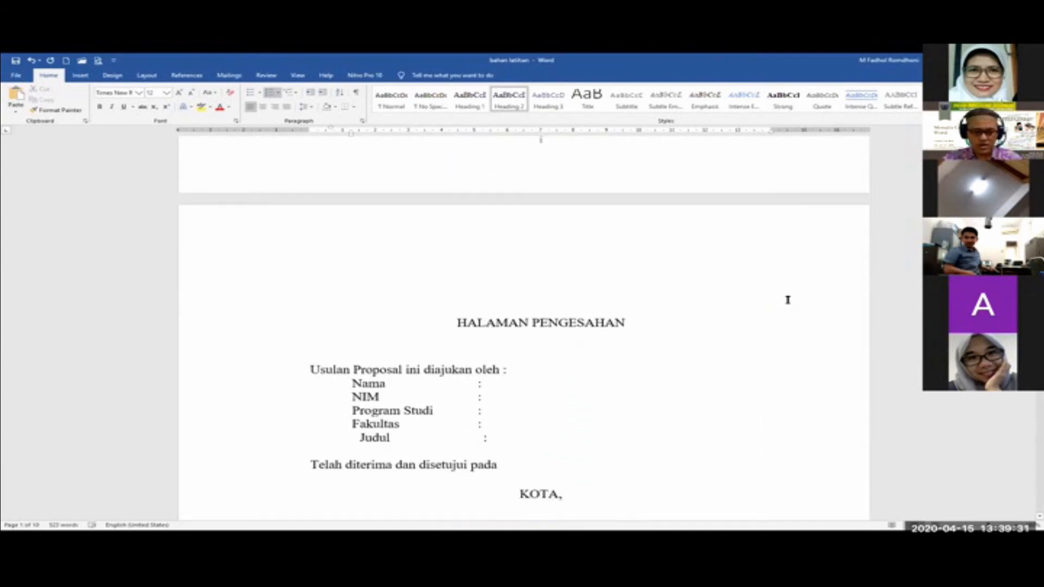
scroll(762, 288, "down", 15)
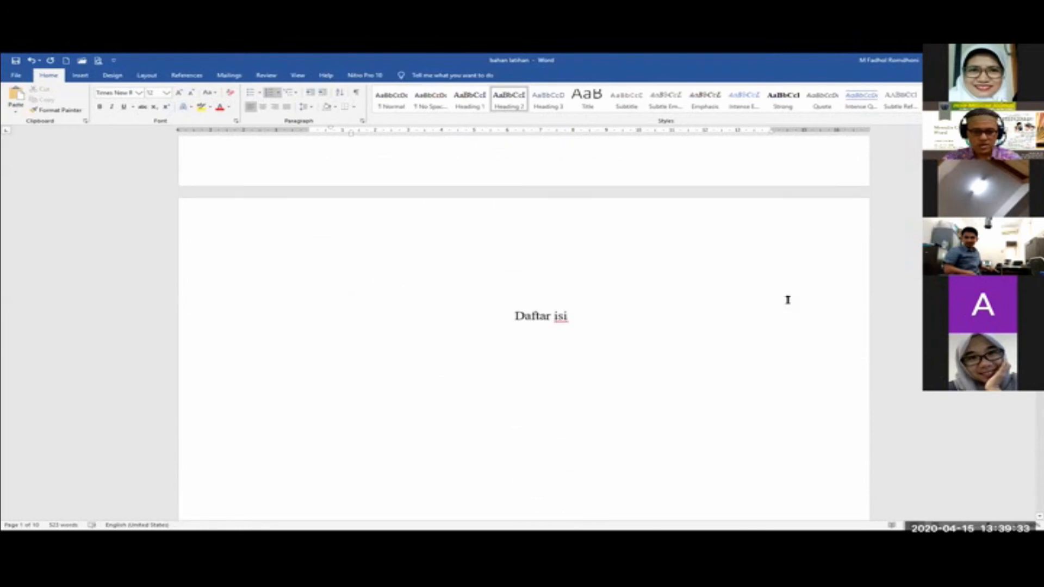
left_click(504, 228)
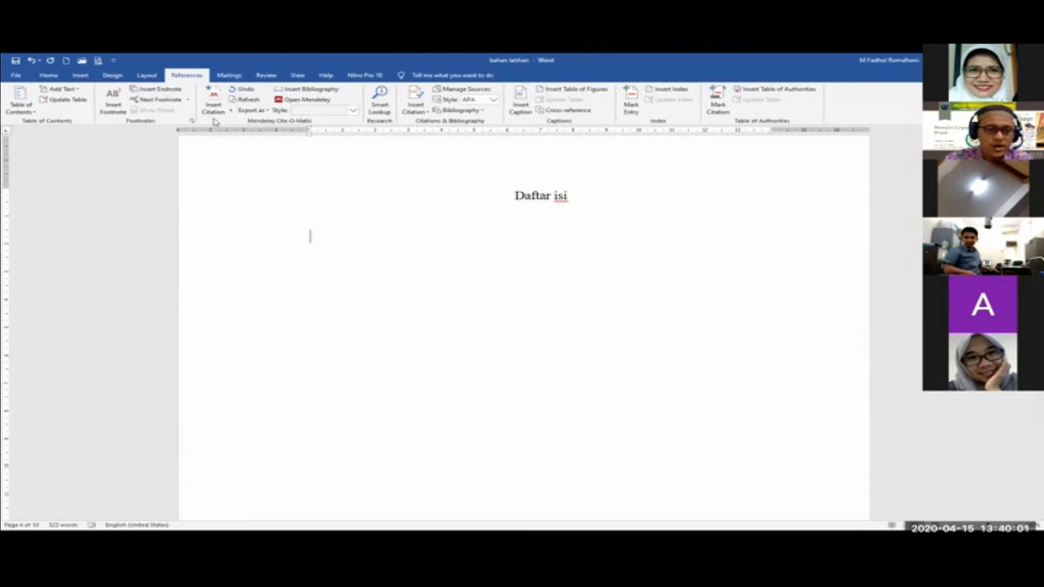
left_click(213, 100)
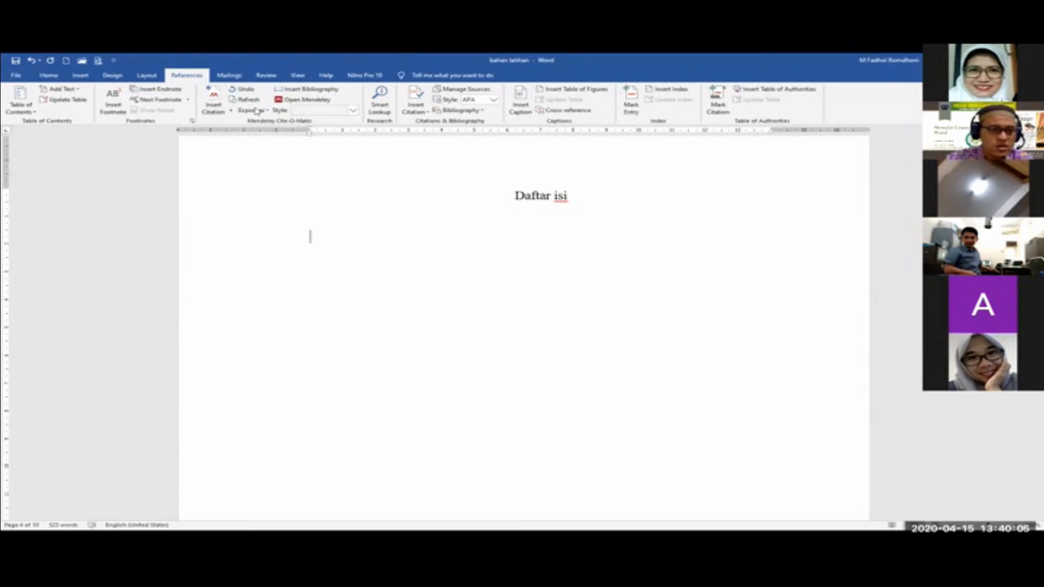
left_click(29, 115)
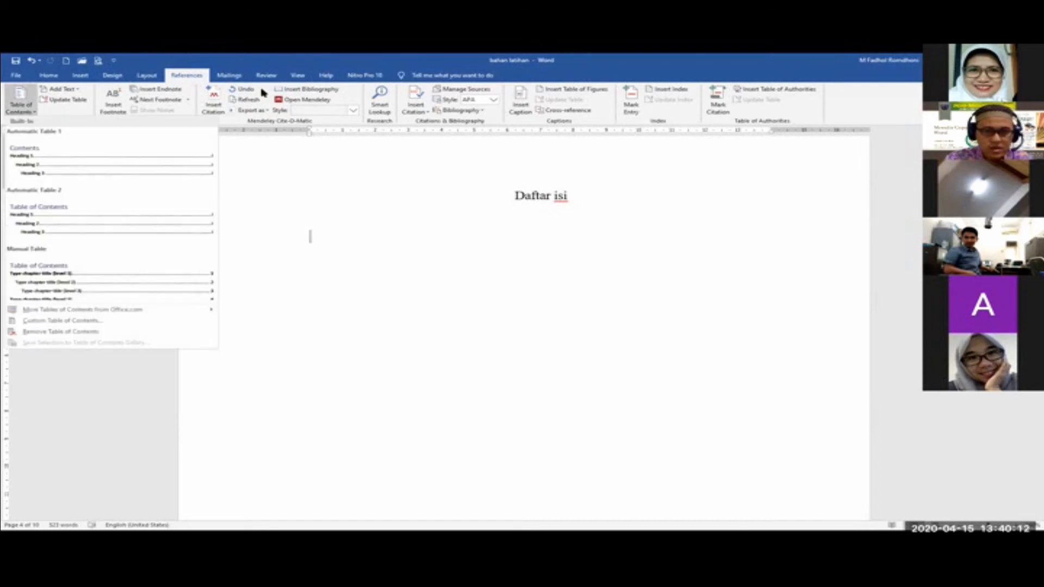
left_click(402, 115)
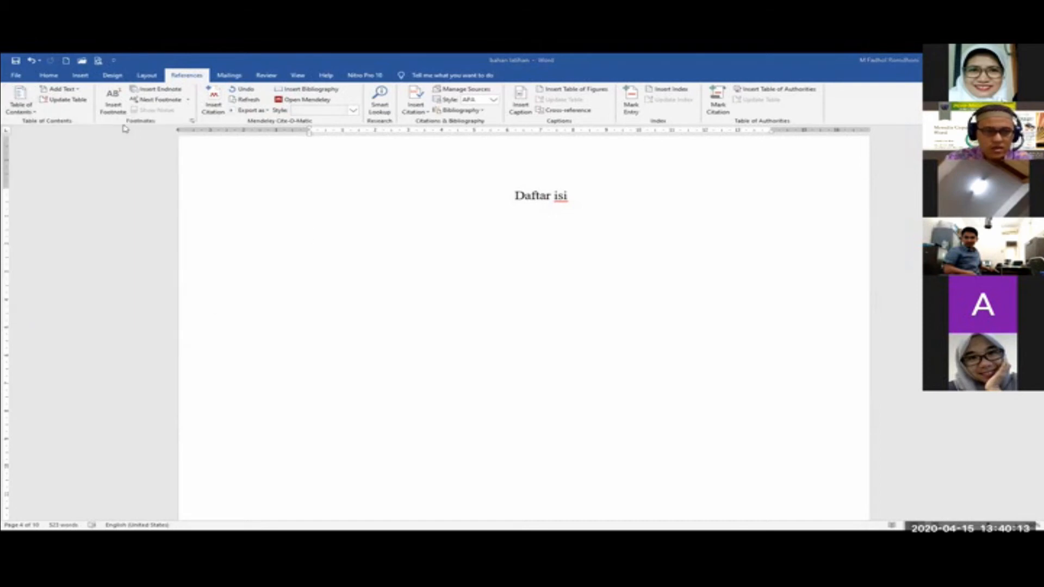
left_click(32, 113)
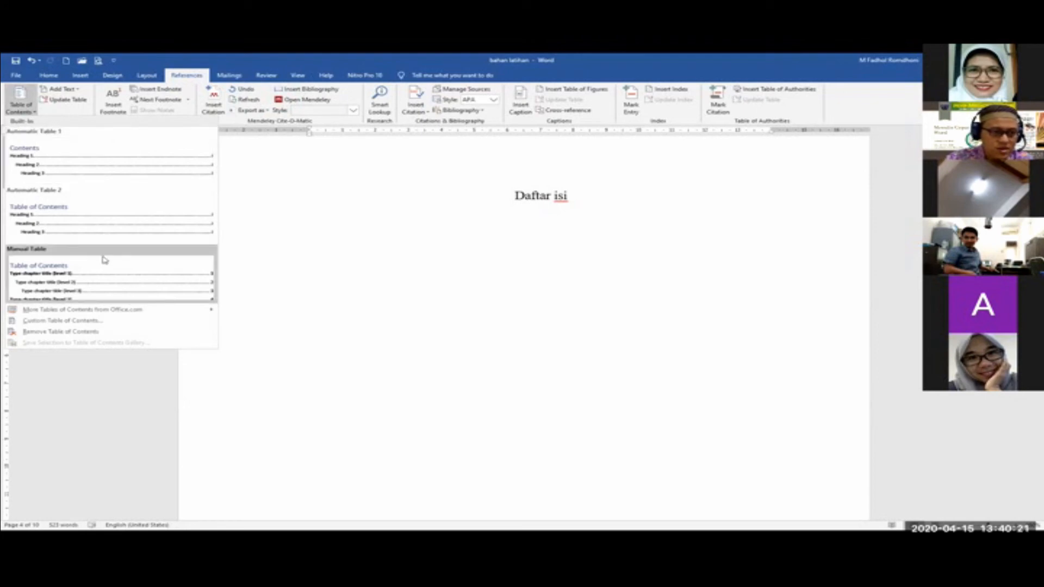
left_click(79, 215)
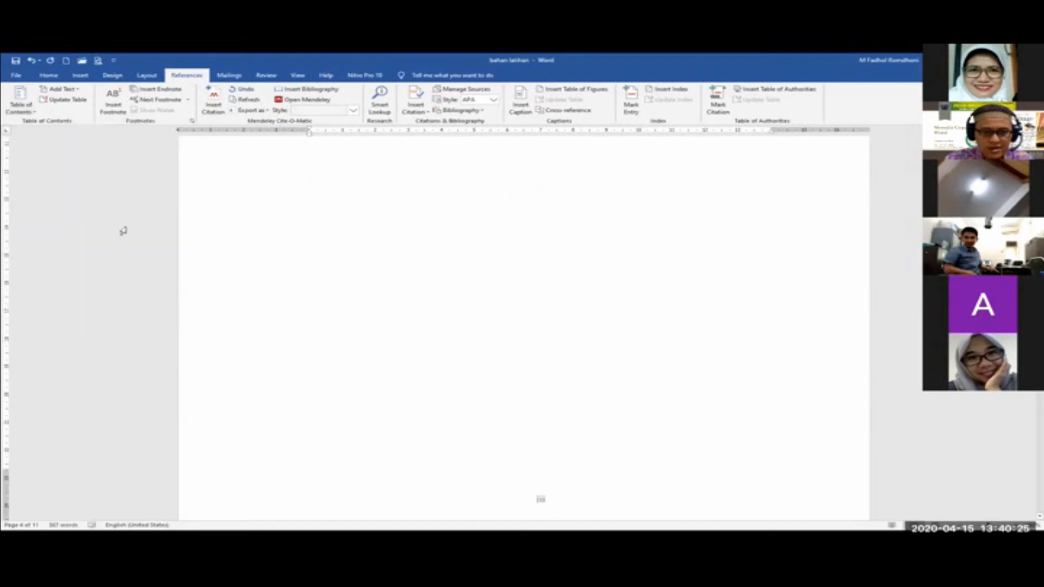
- Delete the "Table of Contents" title line text from the inserted table, keeping its entries under "Daftar isi"
scroll(655, 287, "up", 3)
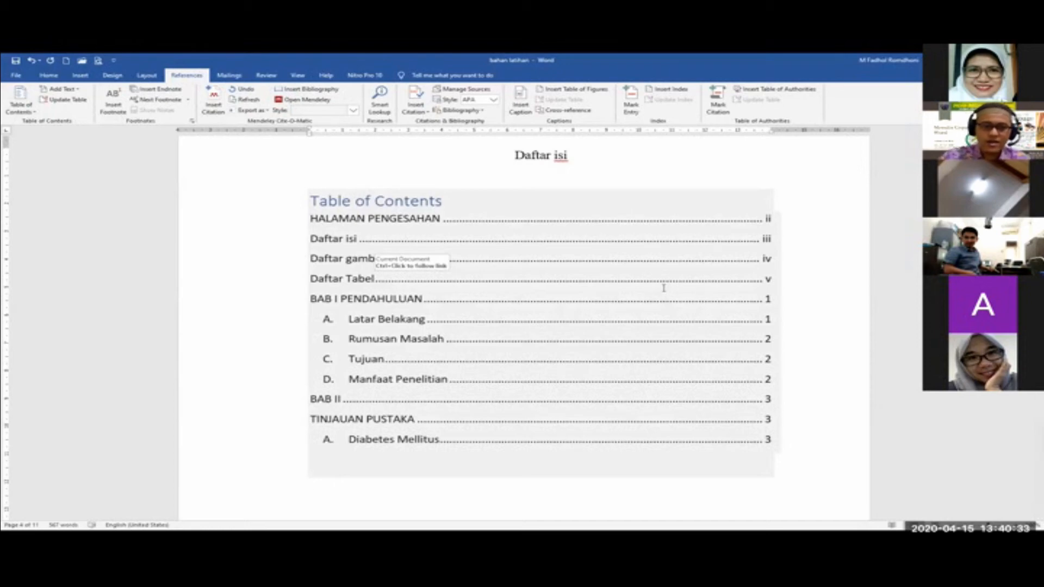
scroll(470, 285, "up", 1)
left_click(464, 276)
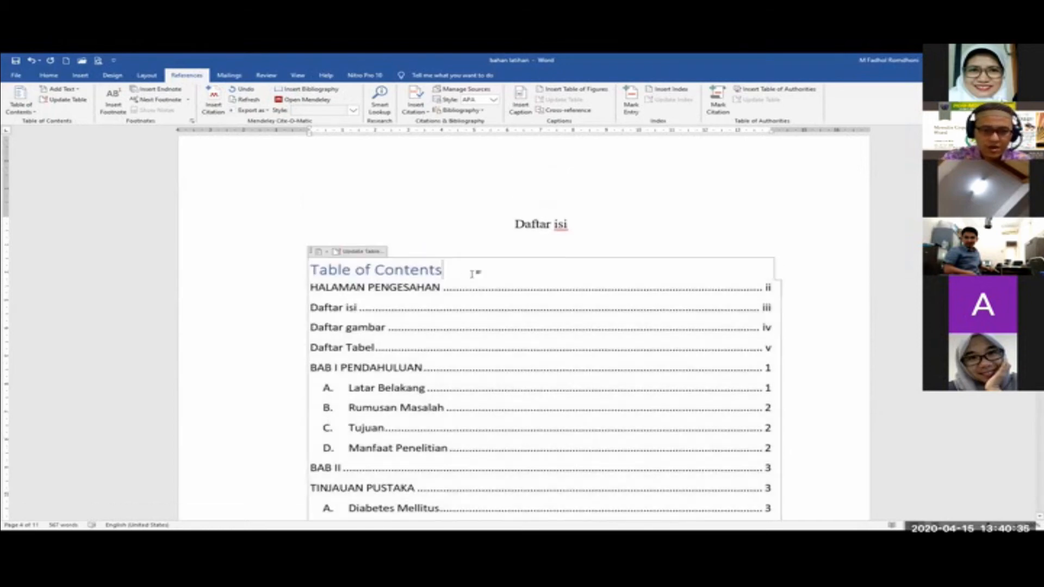
left_click_drag(451, 271, 310, 271)
key("Delete")
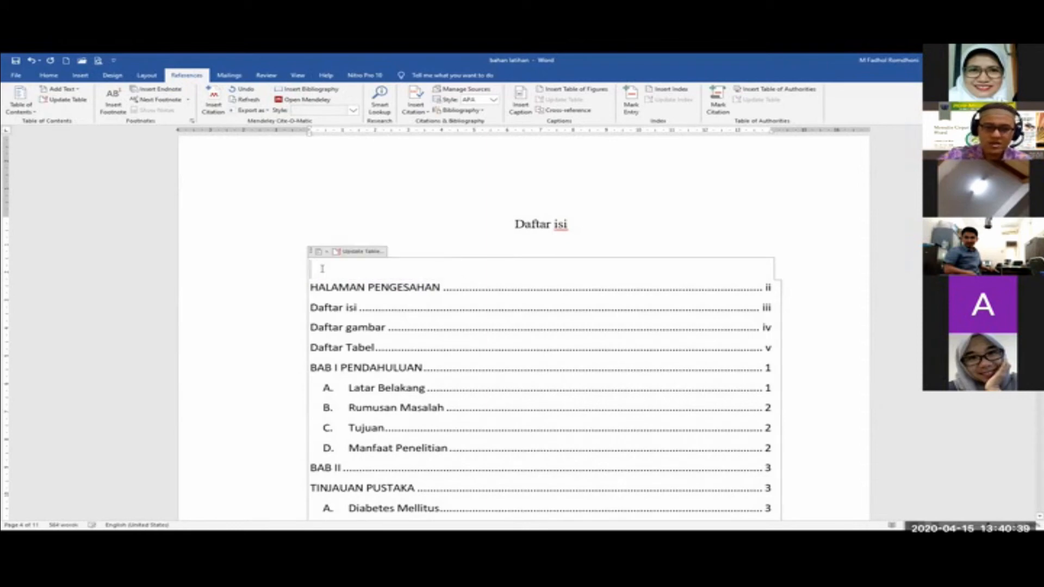
left_click(273, 337)
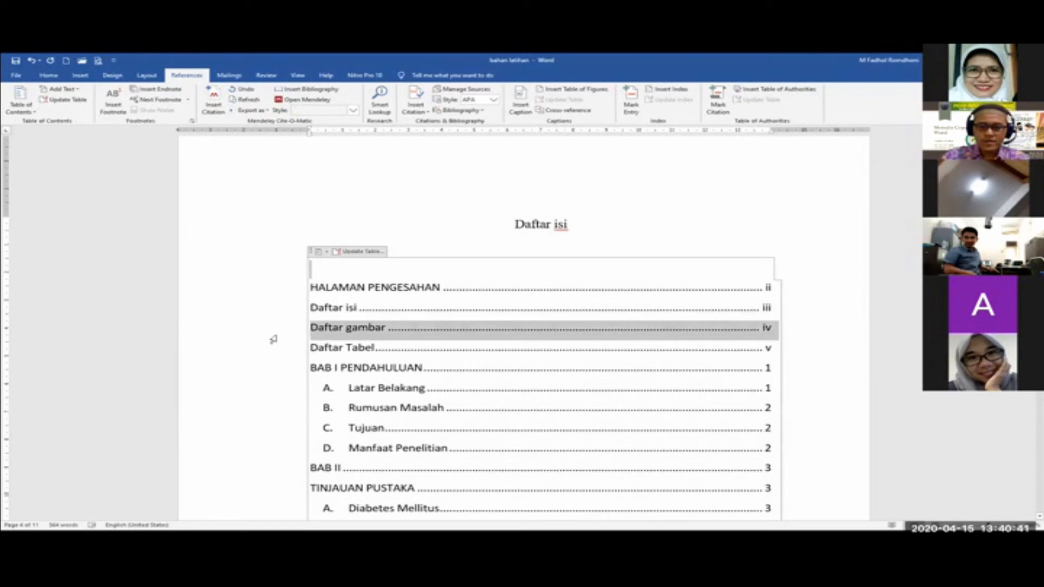
left_click(810, 259)
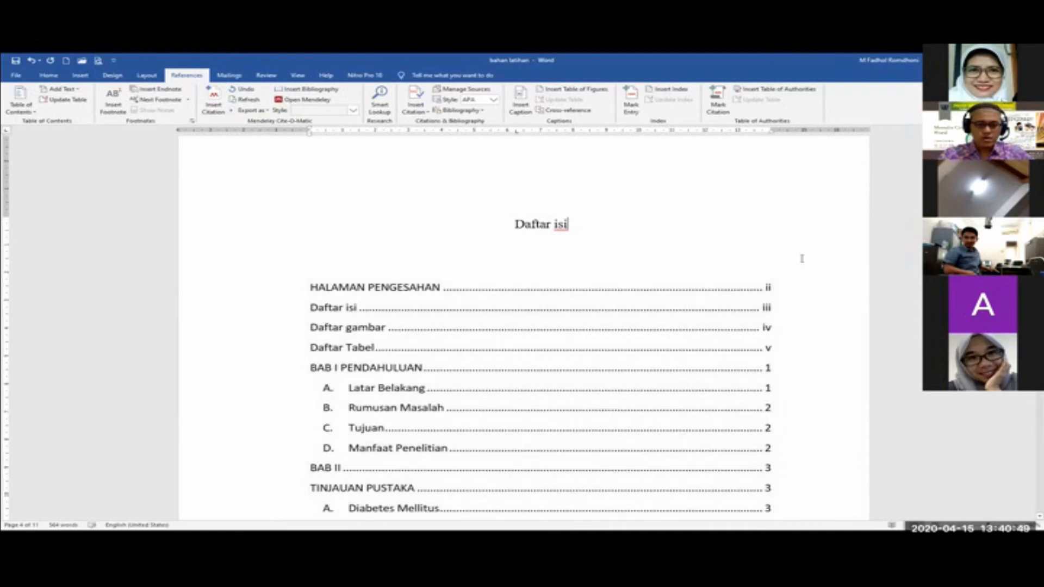
- Review the table of contents entries and follow the "TINJAUAN PUSTAKA" link to its chapter page
scroll(801, 259, "down", 3)
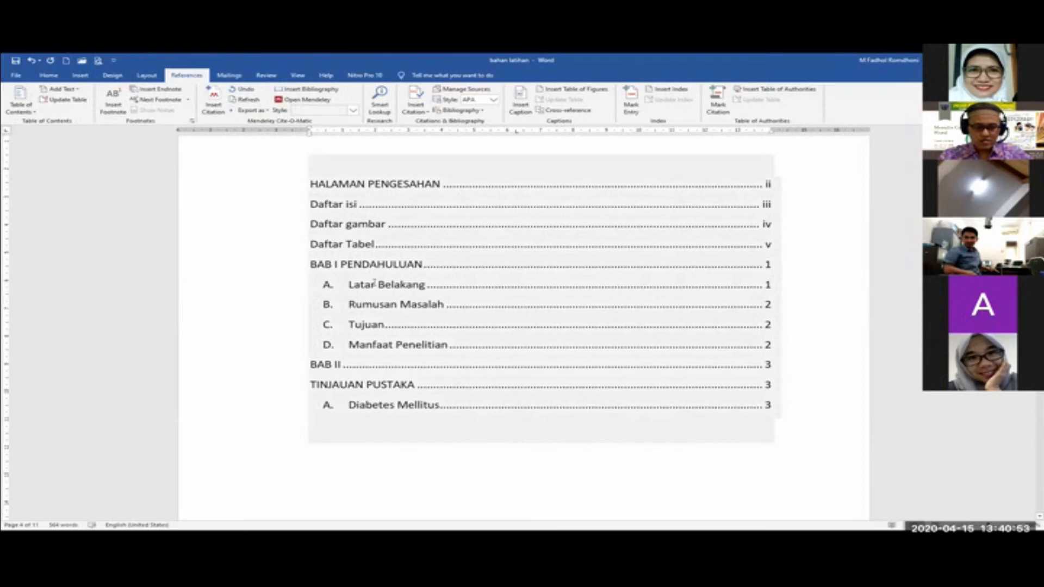
scroll(841, 368, "down", 5)
scroll(858, 359, "up", 6)
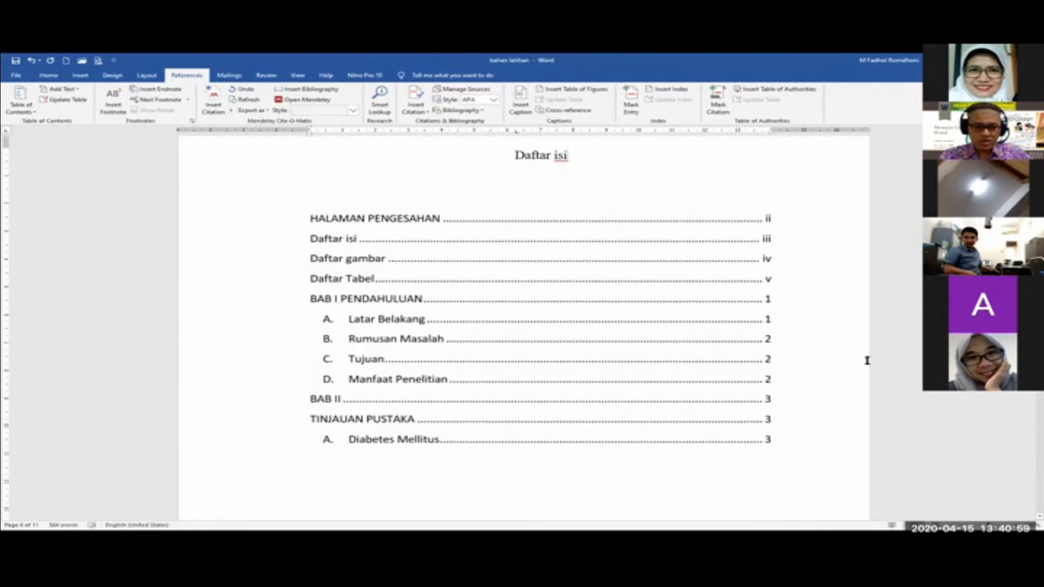
left_click(441, 375)
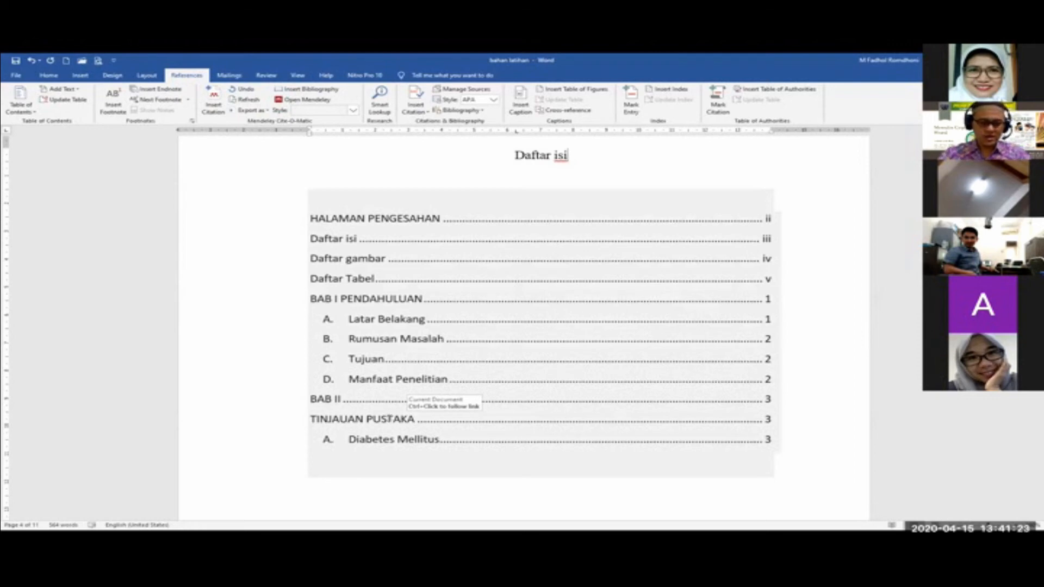
left_click(397, 423, "ctrl")
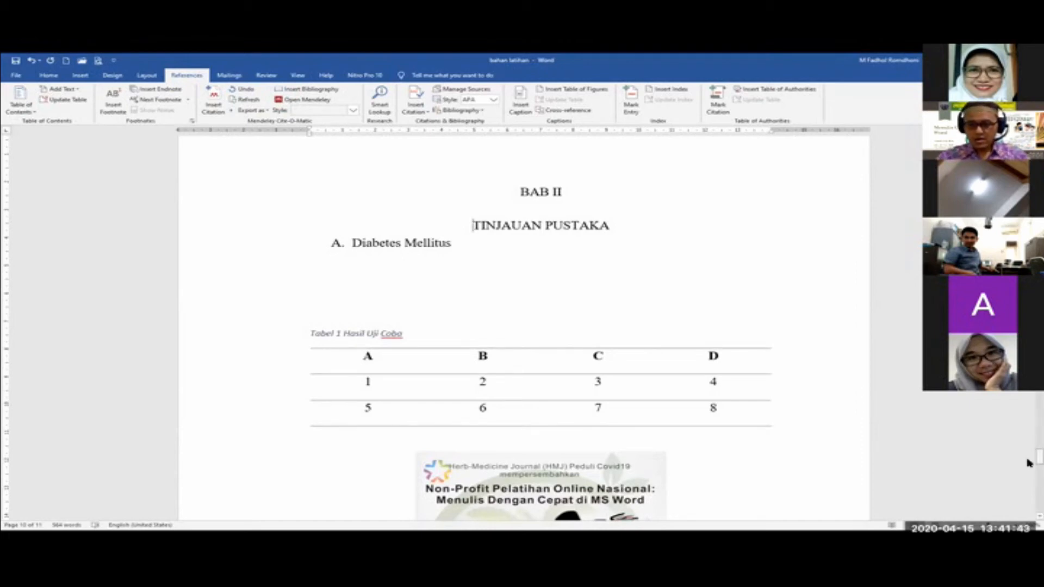
left_click_drag(1029, 459, 1029, 451)
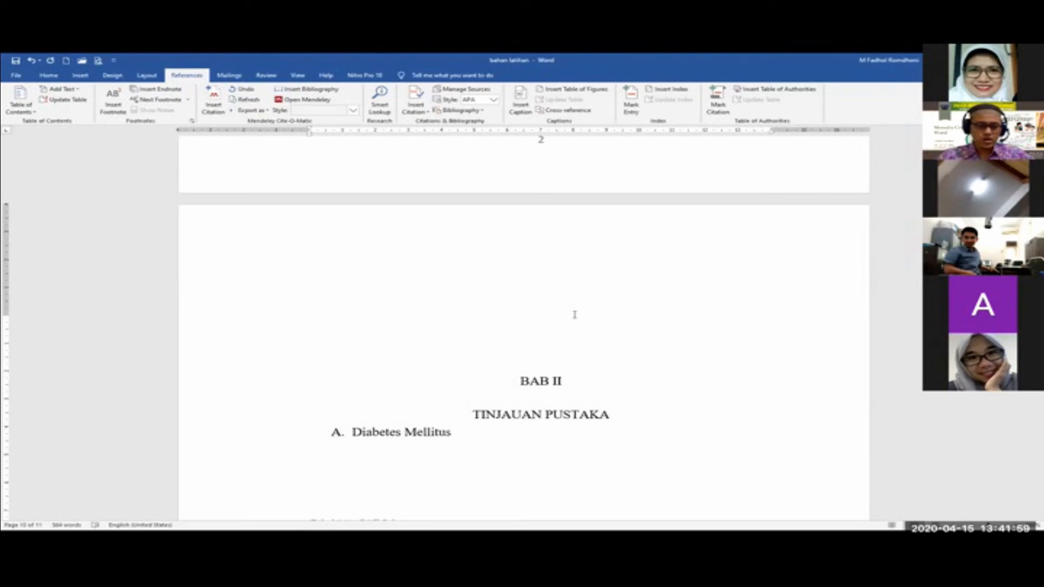
- Copy the Latar Belakang paragraphs ending with the PERKENI, 2015 citation and paste them twice before the "Kedelai memiliki kandungan" paragraph
scroll(627, 348, "up", 10)
scroll(627, 355, "up", 15)
scroll(634, 354, "up", 8)
left_click_drag(393, 209, 621, 385)
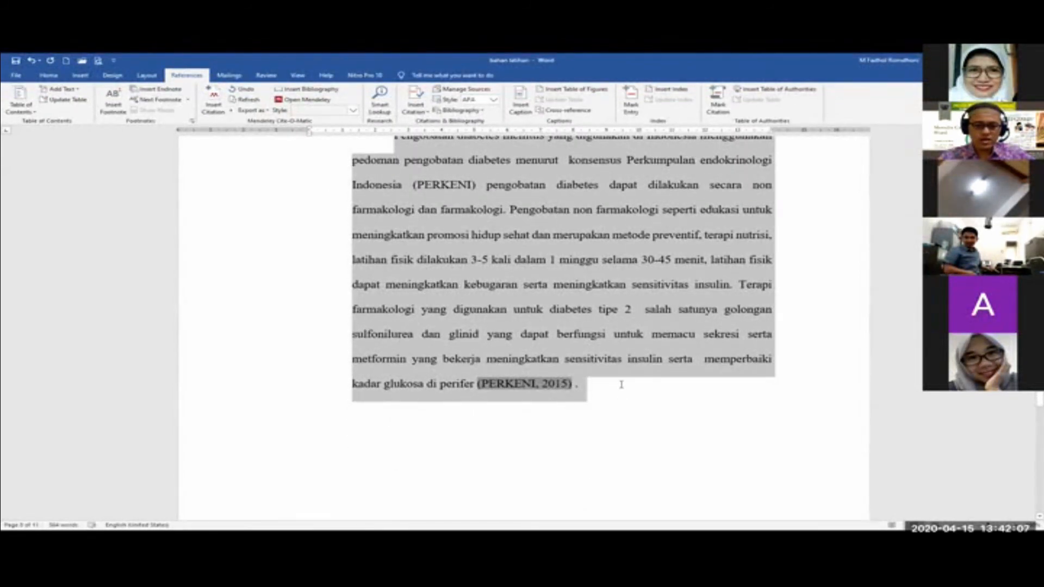
left_click(49, 75)
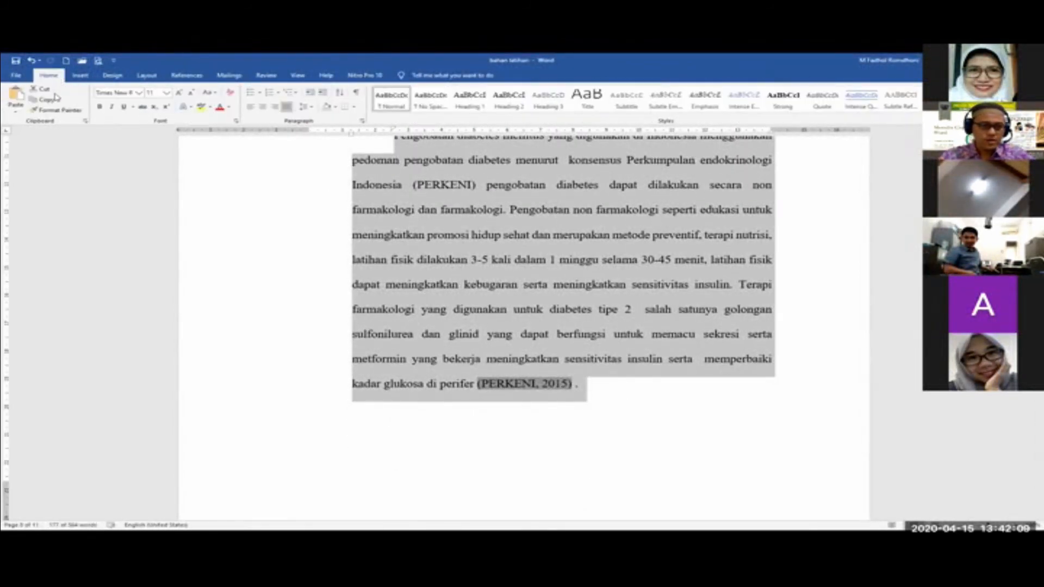
left_click(50, 101)
scroll(438, 329, "down", 10)
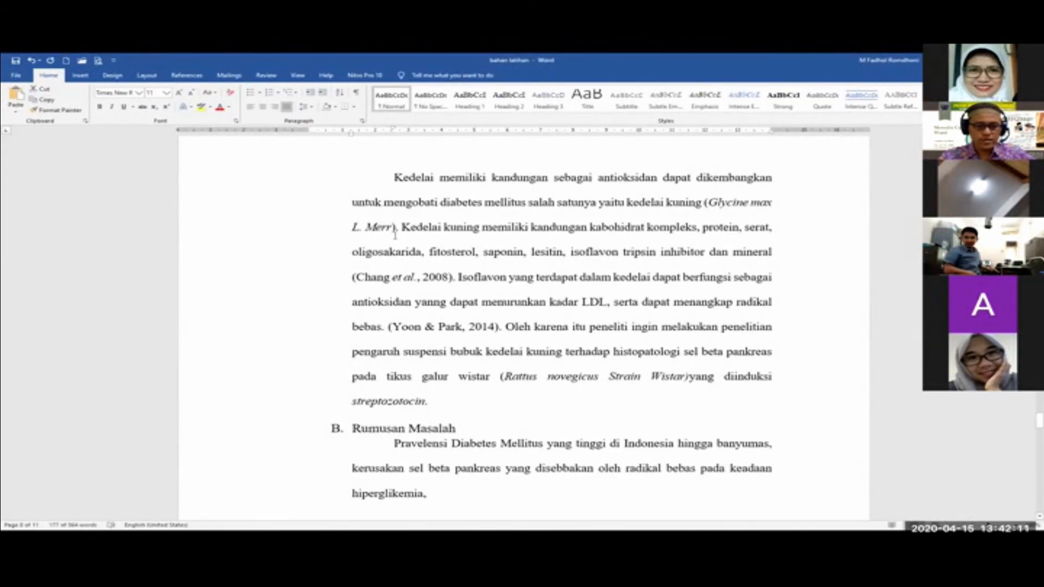
left_click(382, 181)
scroll(402, 188, "up", 1)
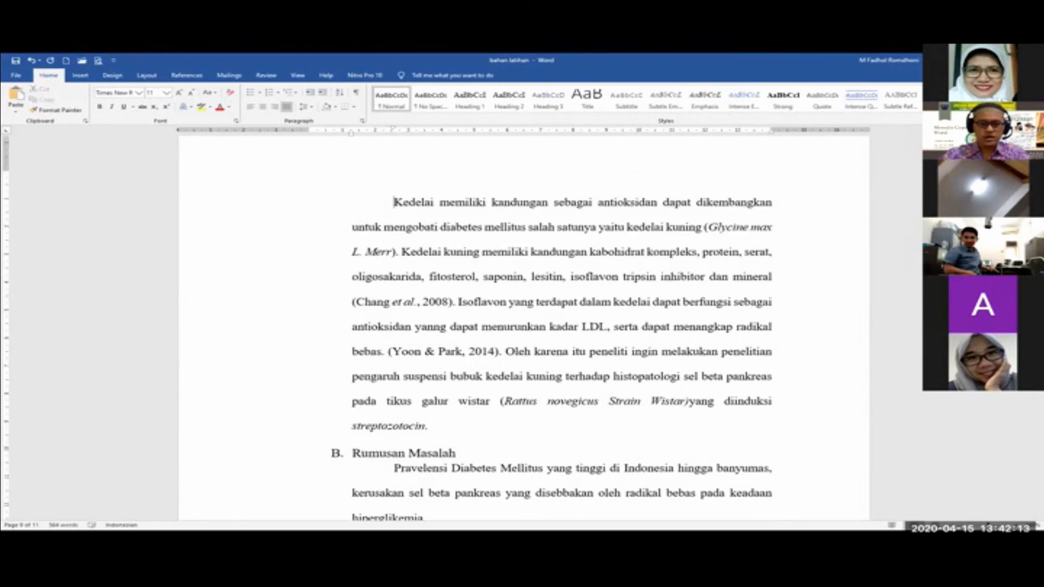
key("ctrl+v")
key("ctrl+v")
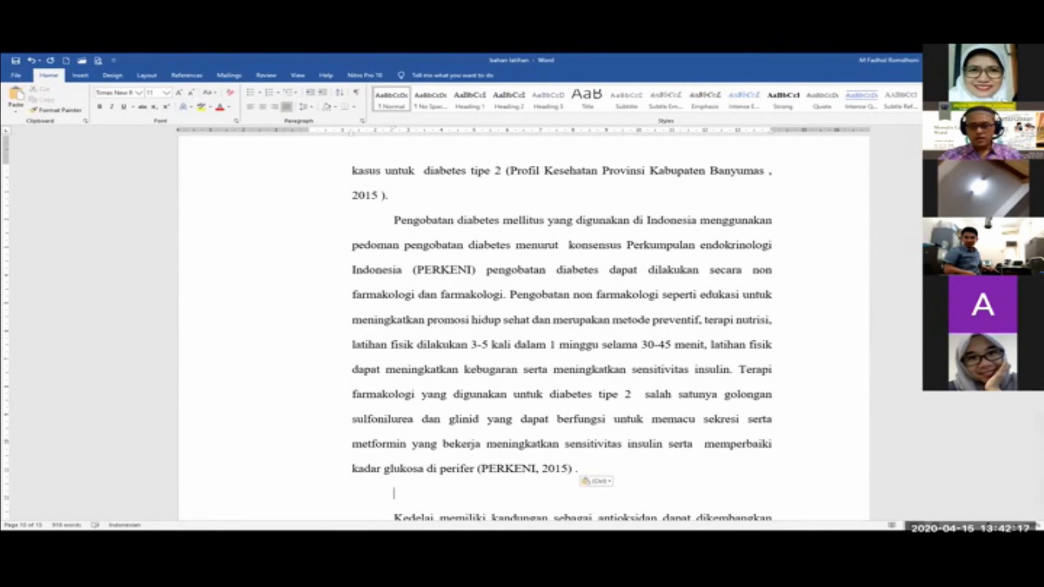
- Add six blank lines between "Bagi Masyarakat" and the BAB II title, and check the page number in the chapter's footer
left_click_drag(1029, 420, 1029, 443)
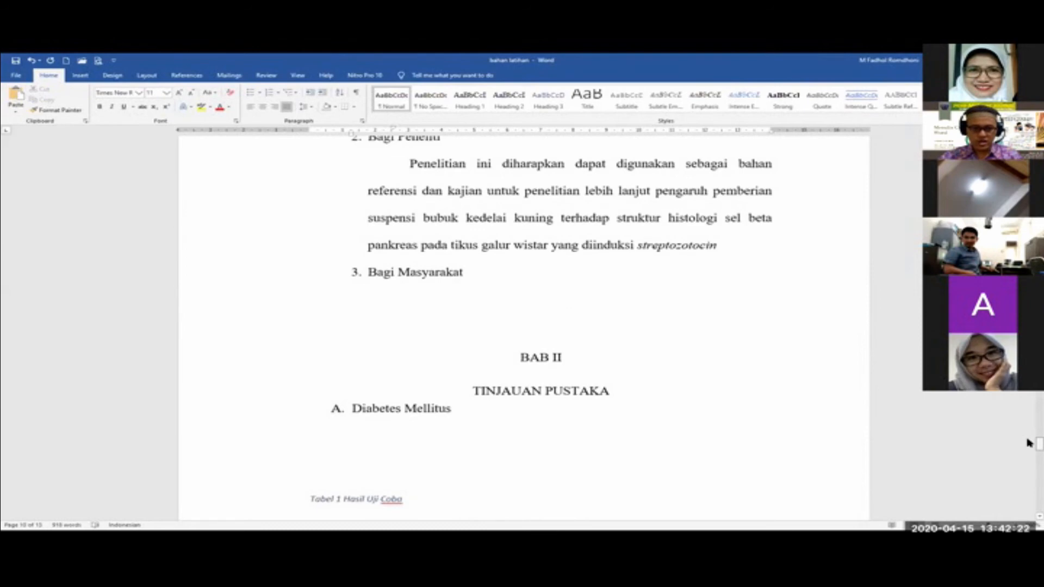
left_click(609, 307)
key("Return")
key("Return")
key("Return")
key("Return")
key("Return")
key("Return")
scroll(690, 337, "down", 3)
scroll(691, 337, "down", 15)
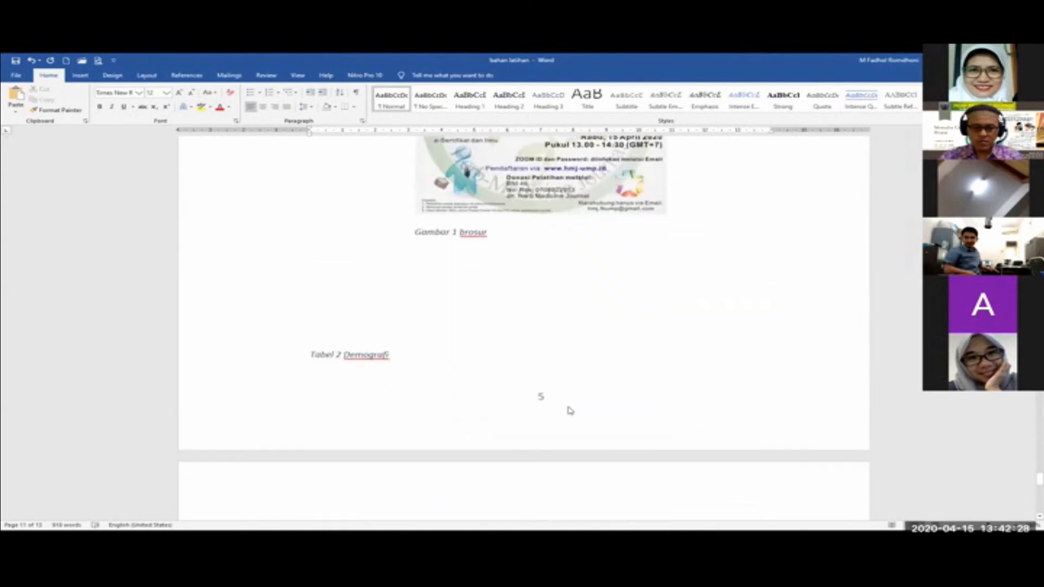
left_click(540, 400)
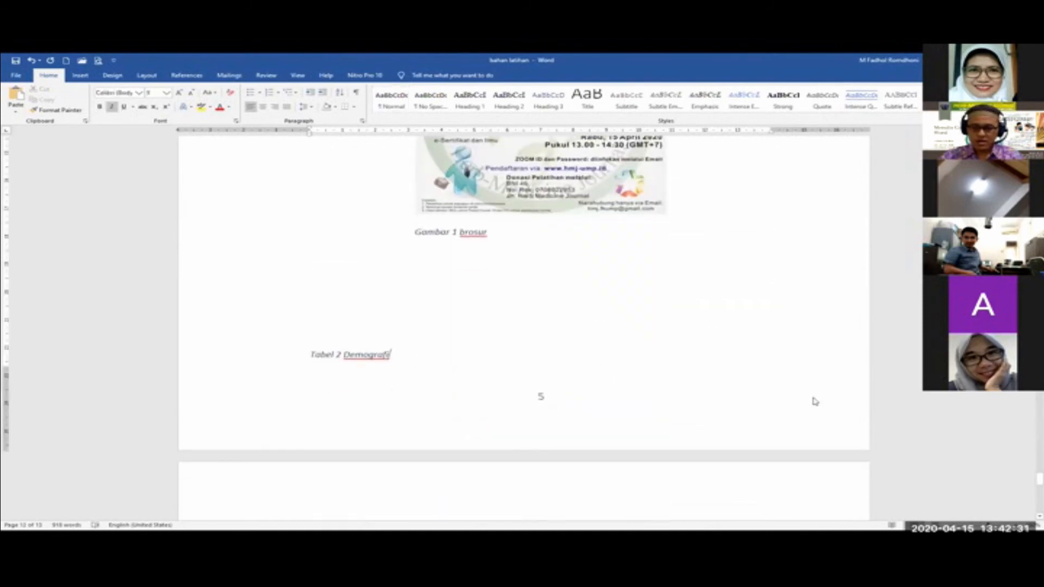
- Update the table of contents under "Daftar isi" with the "Update page numbers only" option
left_click_drag(1029, 481, 1037, 477)
left_click(745, 347)
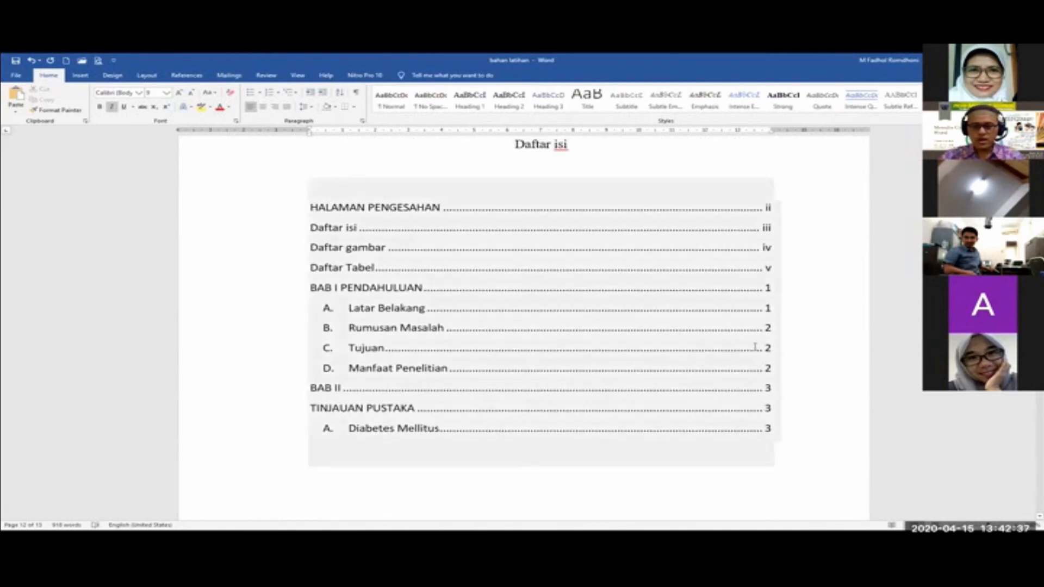
scroll(744, 357, "up", 1)
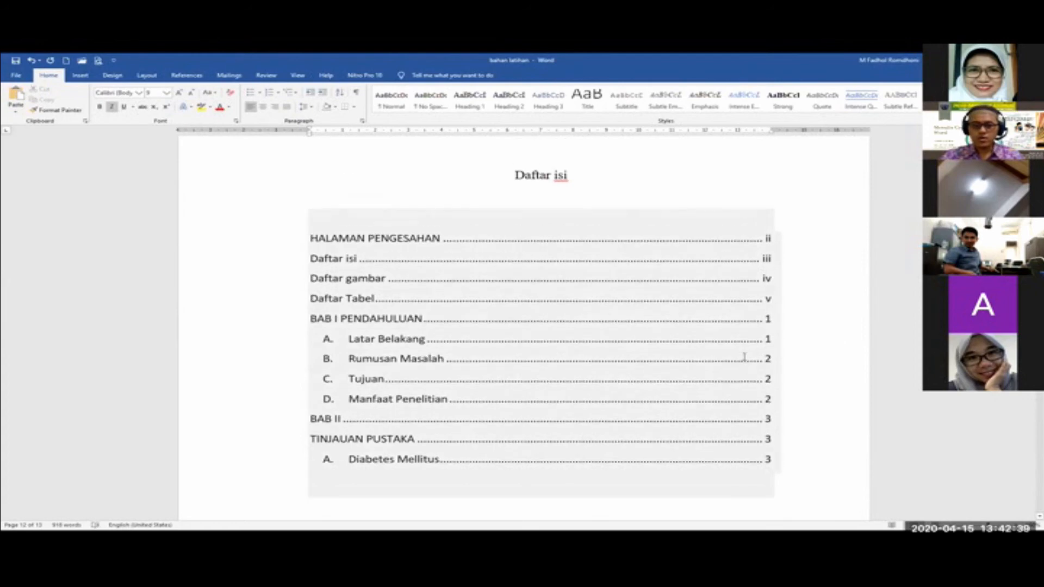
left_click(445, 282)
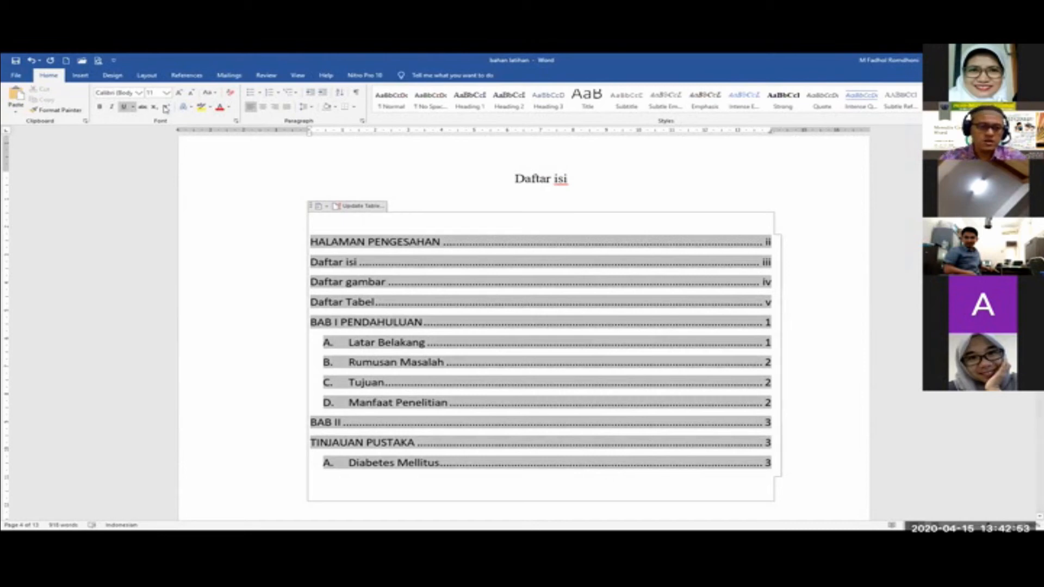
left_click(187, 75)
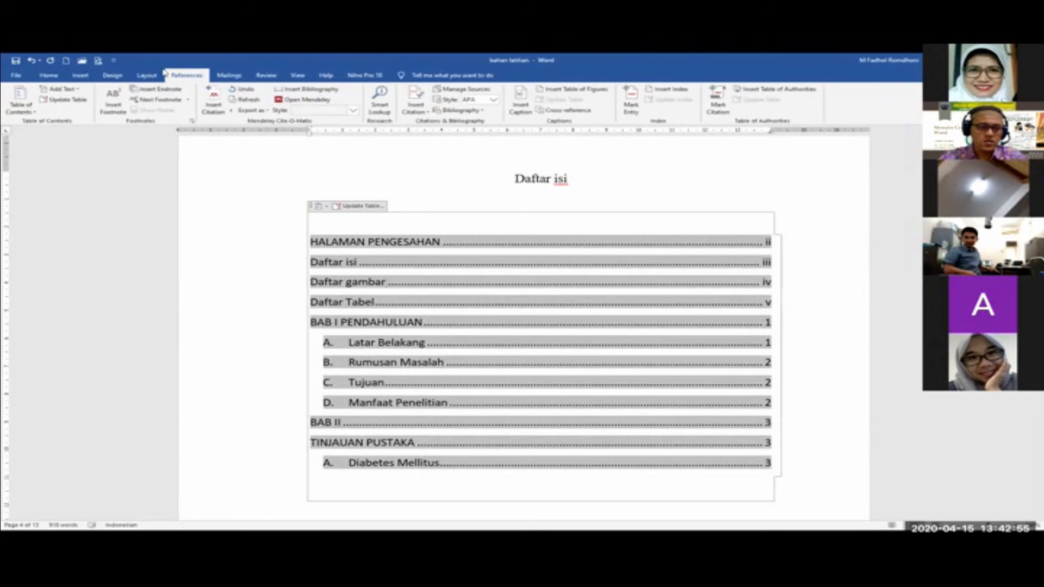
left_click(81, 101)
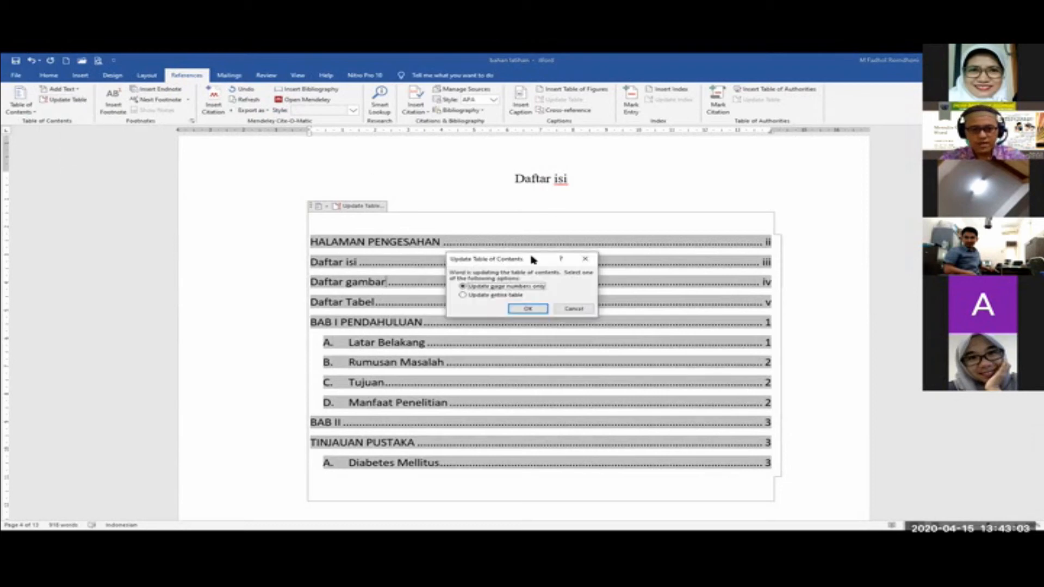
left_click_drag(533, 259, 562, 230)
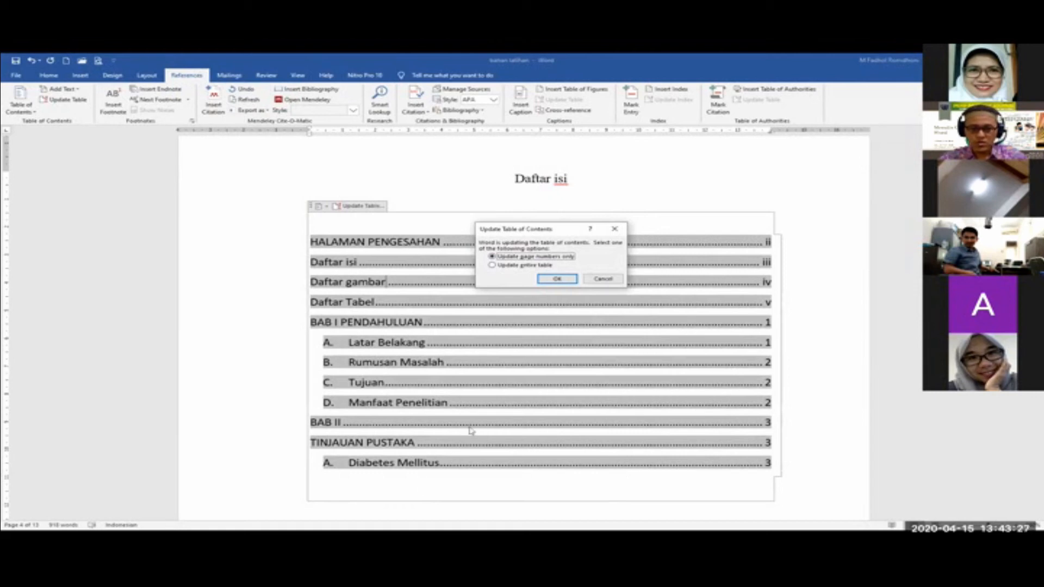
left_click(506, 265)
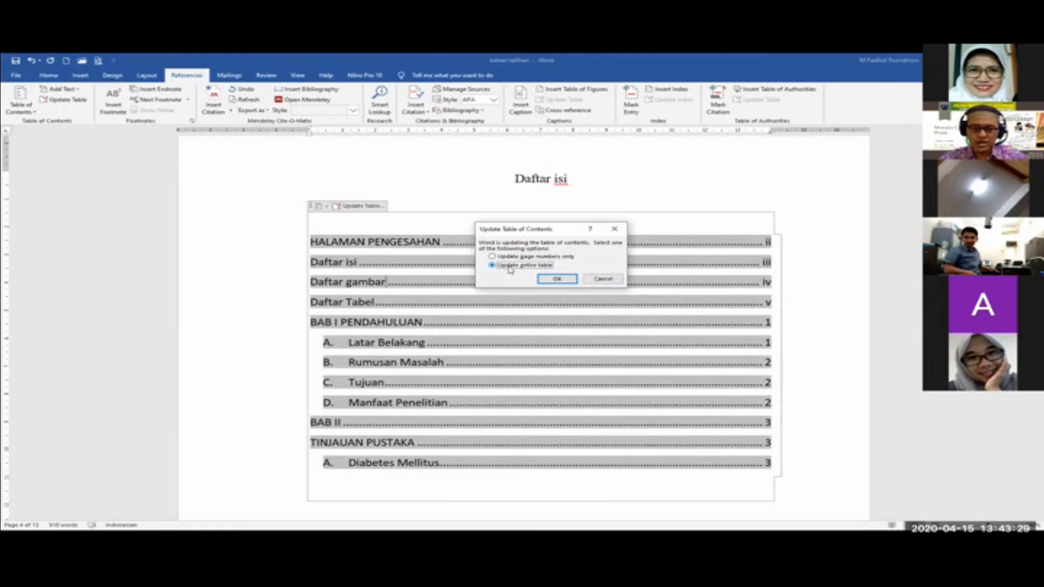
left_click(516, 257)
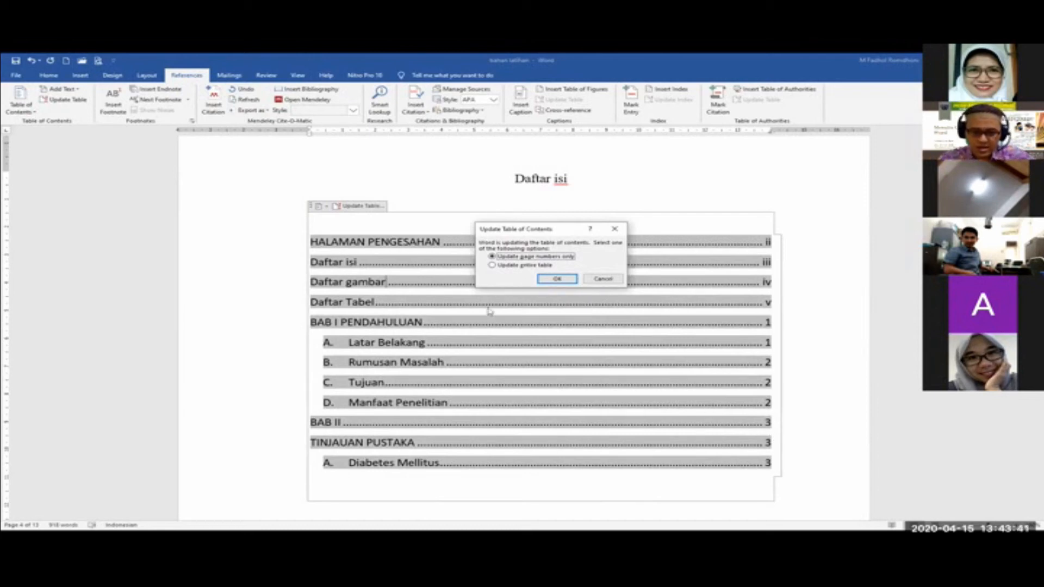
left_click(552, 284)
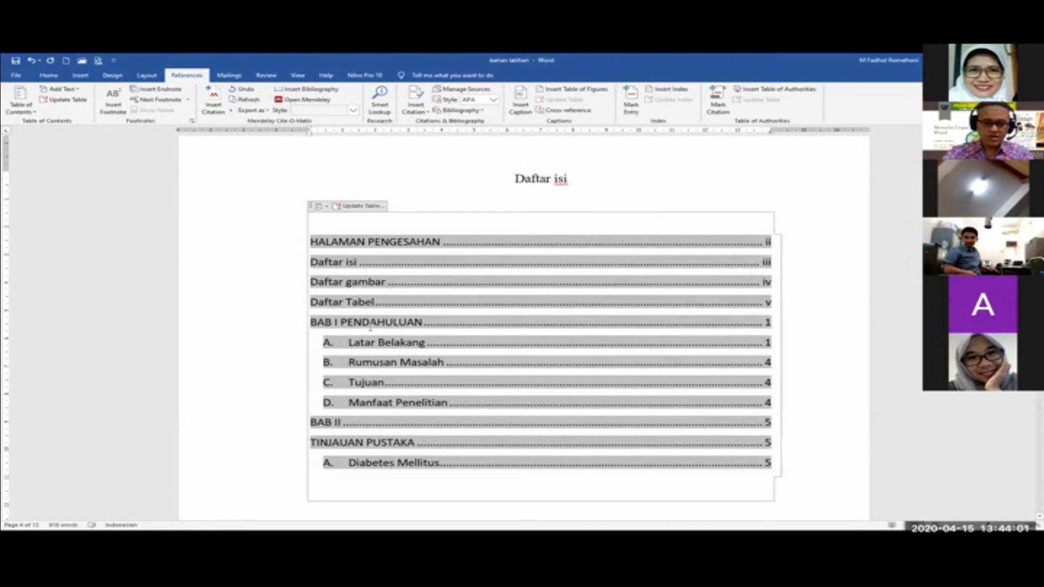
- Follow the "Diabetes Mellitus" link in the table of contents and add blank lines below the "Gambar 2 Sinchan mikir" caption until a new page starts
left_click(49, 75)
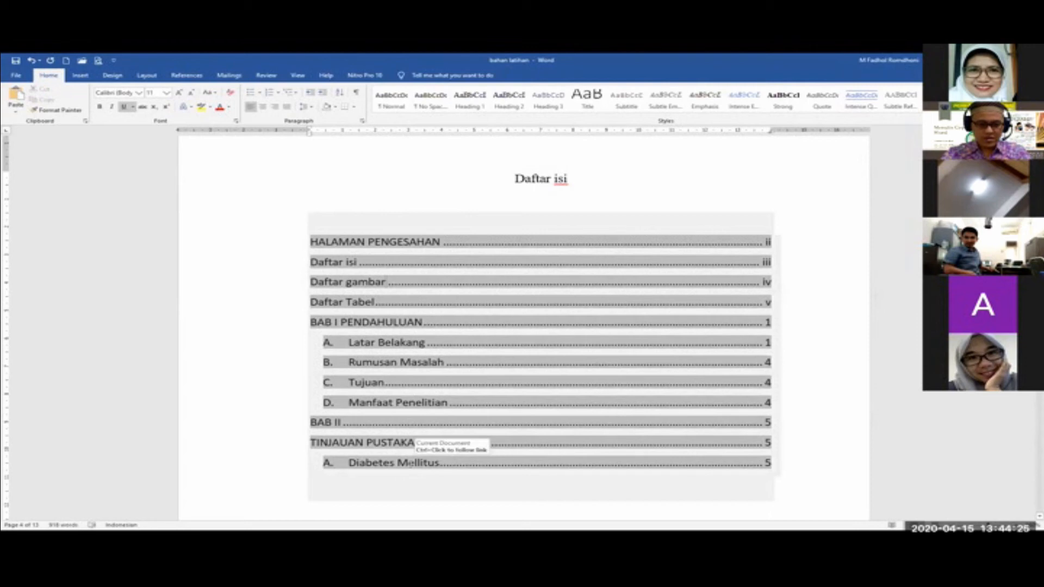
left_click(410, 466, "ctrl")
scroll(413, 462, "down", 20)
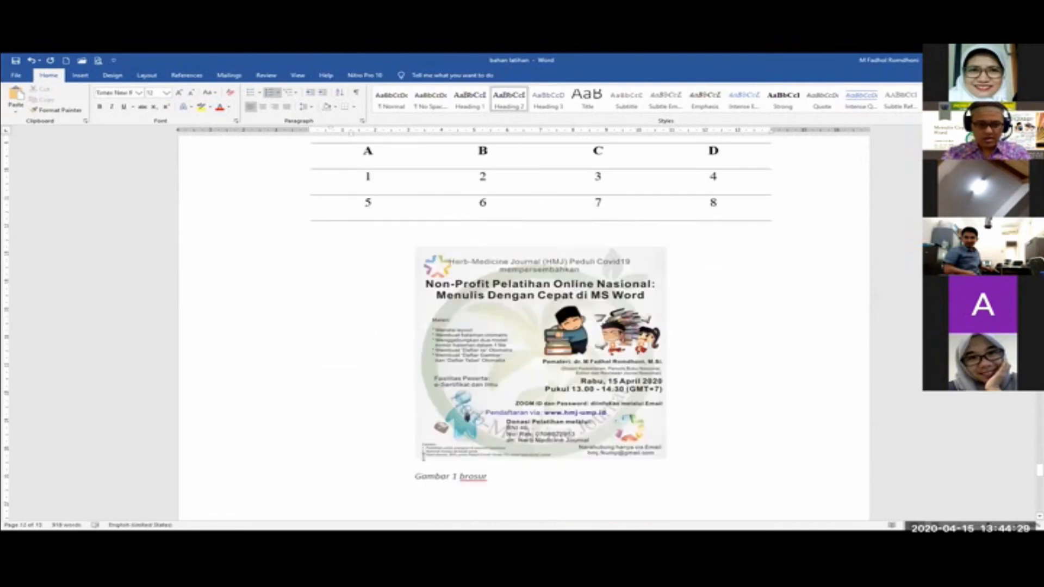
scroll(433, 444, "down", 5)
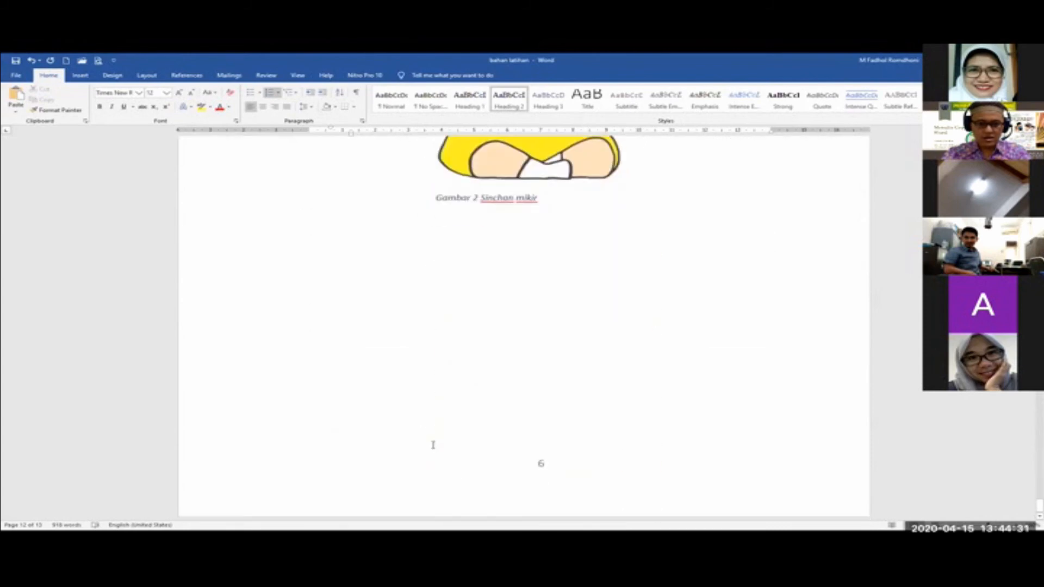
left_click(443, 405)
key("Return")
key("Return")
key("Return")
key("Return")
key("Return")
key("Return")
key("Return")
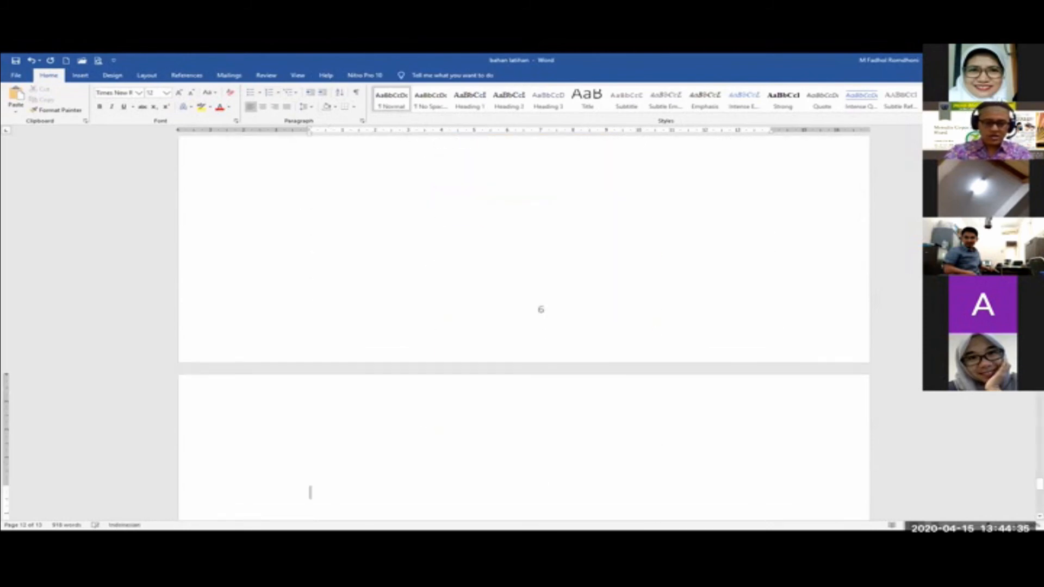
- Write the chapter title "BAB III Metode Penelitian" at the top of the new last page
scroll(527, 439, "down", 5)
type("BAB ")
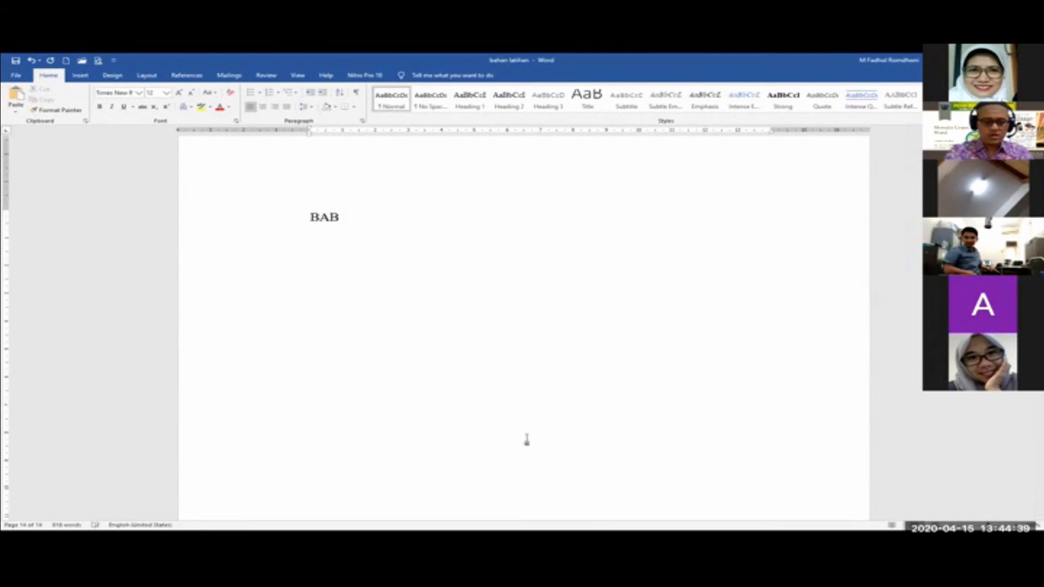
type("III")
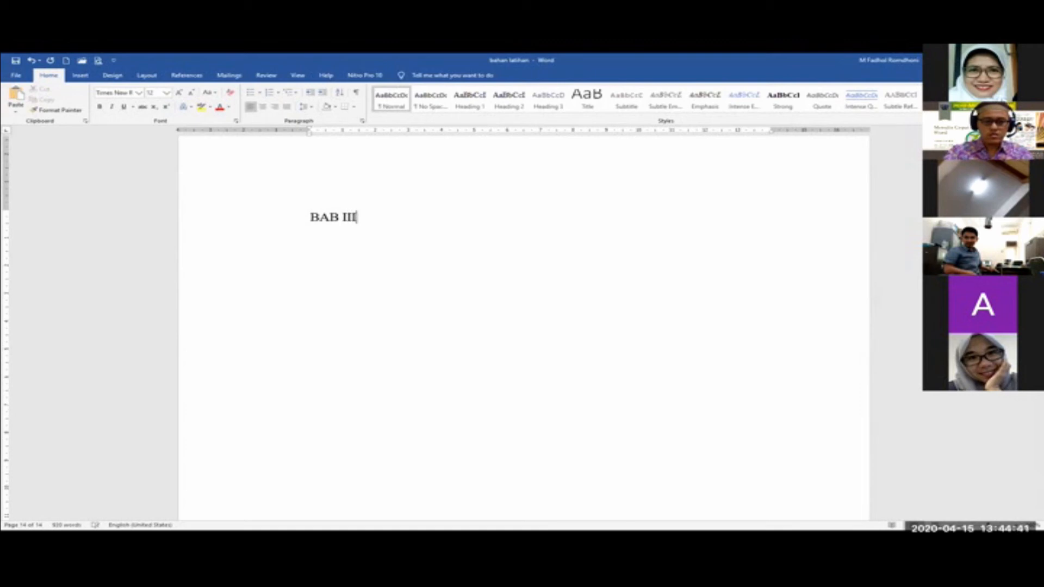
type(" Medi")
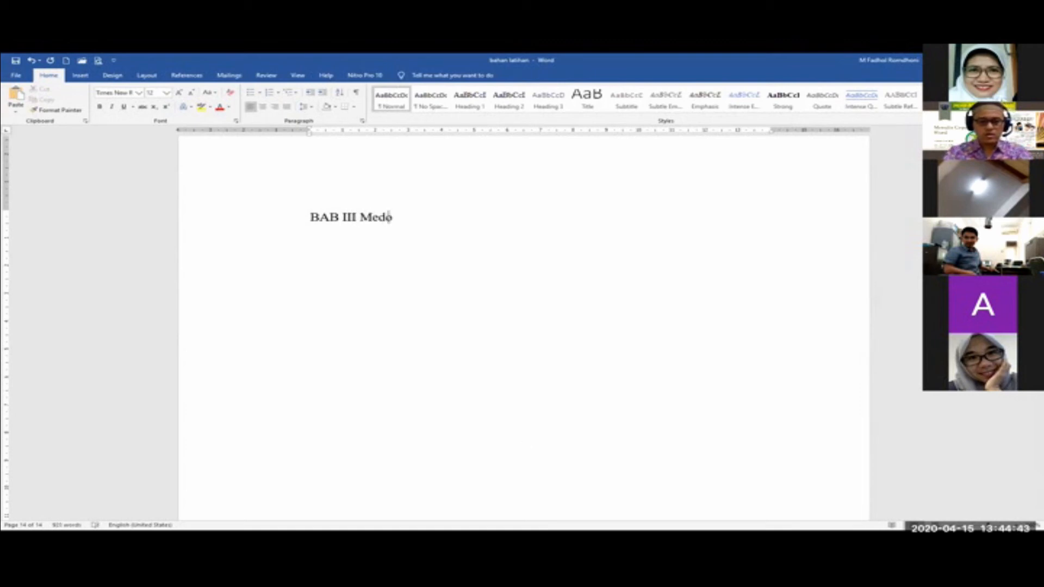
key("BackSpace")
key("BackSpace")
type("t")
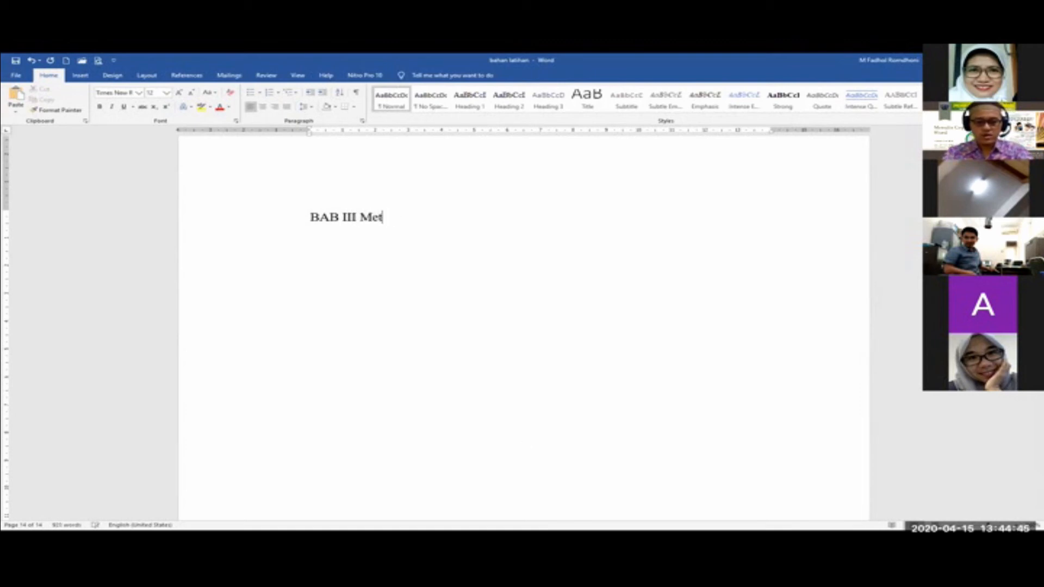
type("ode ")
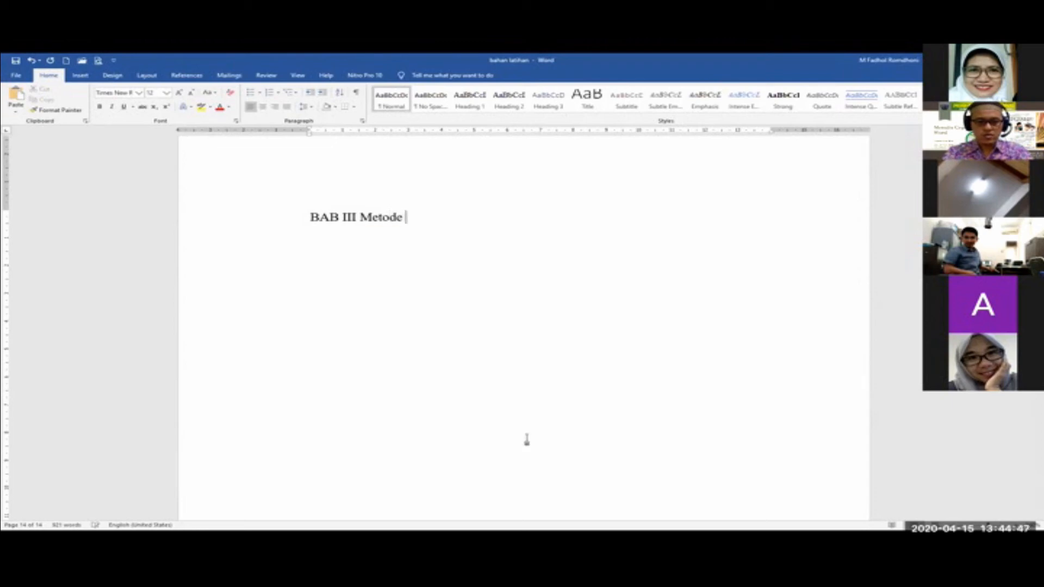
type("Penelitian")
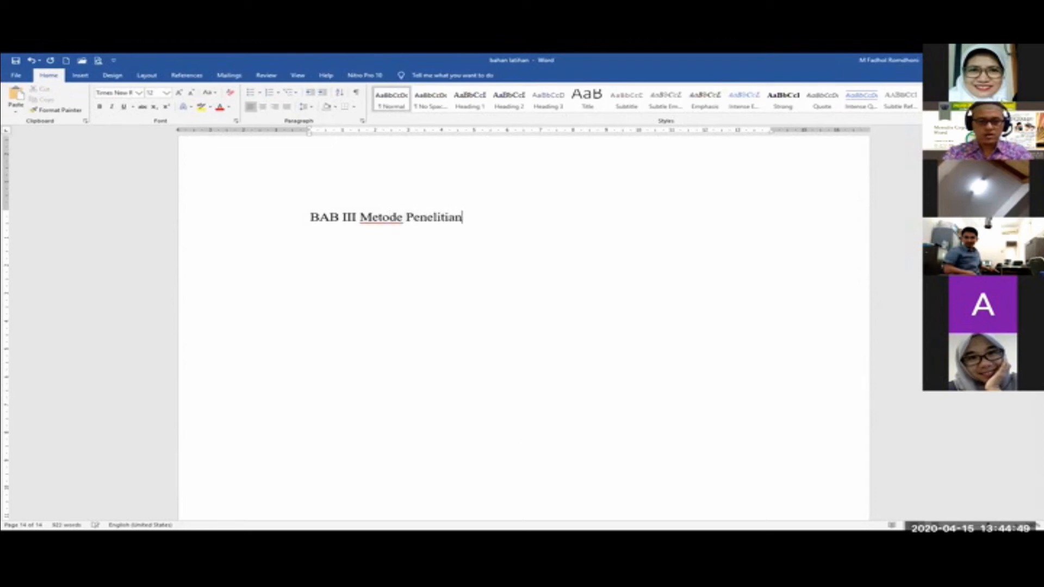
- Move "Metode Penelitian" onto its own line under "BAB III" and add blank lines below it
key("ctrl+Left")
key("ctrl+Left")
key("Return")
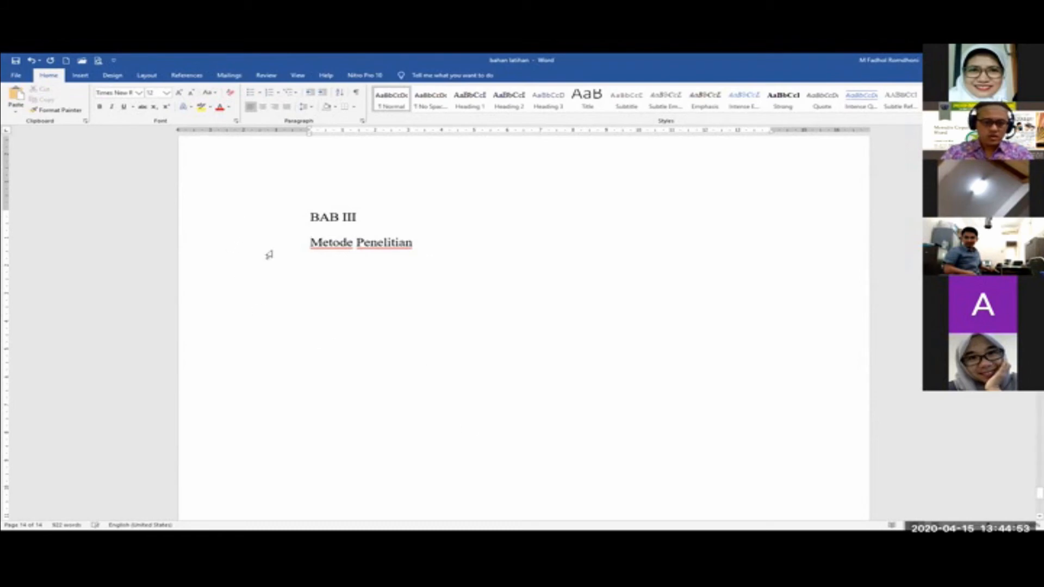
left_click(466, 264)
key("Return")
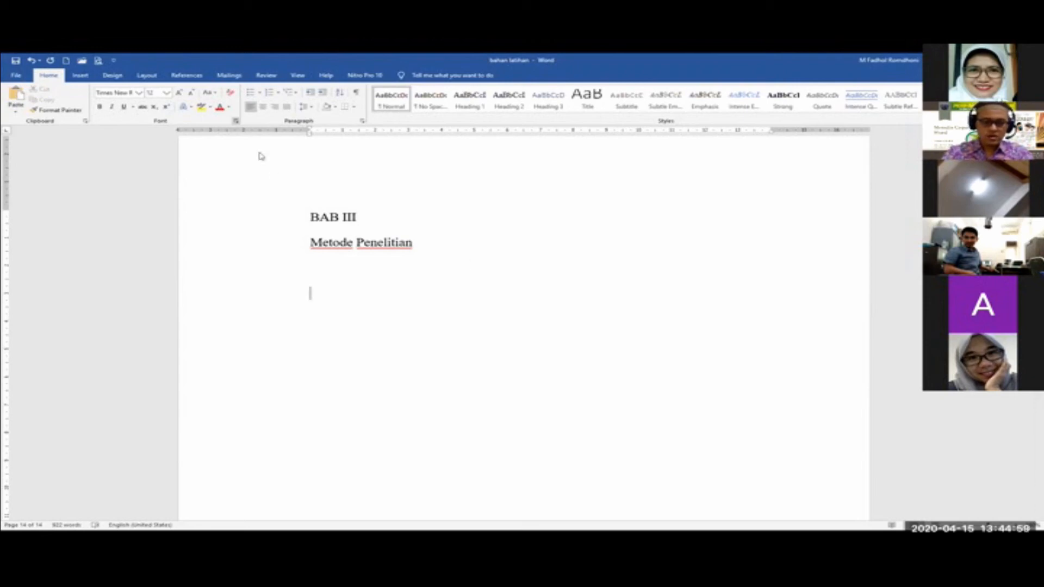
- Apply the Heading 1 style to the "BAB III" and "Metode Penelitian" lines
left_click_drag(275, 220, 275, 247)
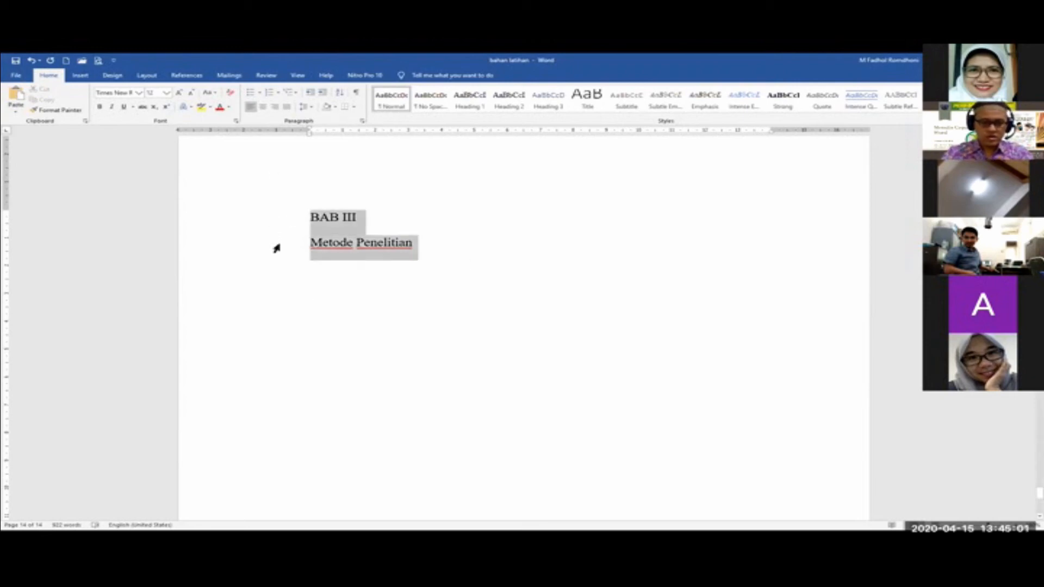
left_click(474, 107)
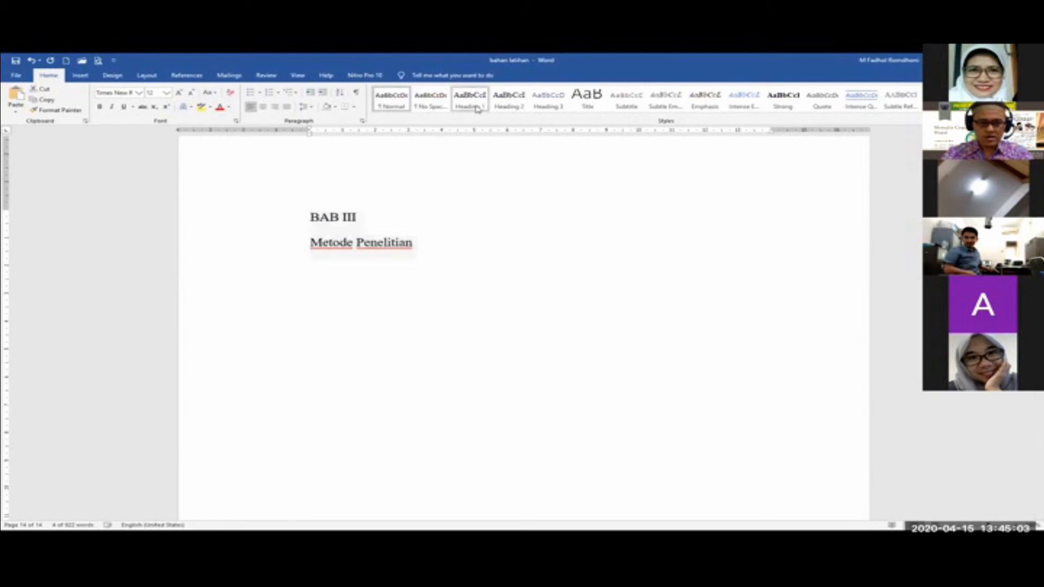
key("ctrl+z")
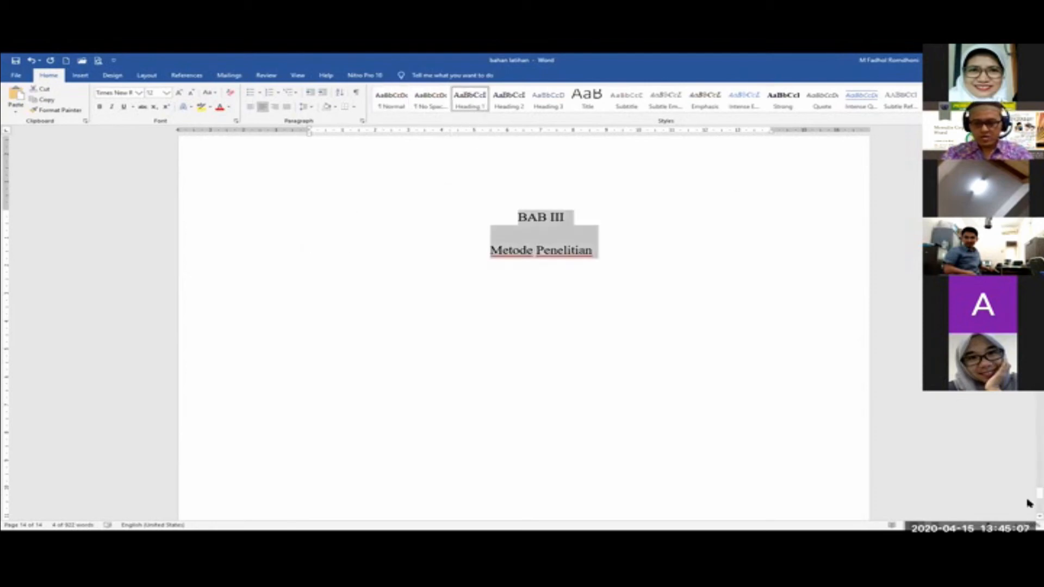
- Update the table of contents under "Daftar isi" with the "Update entire table" option
left_click_drag(1029, 498, 1027, 386)
left_click(423, 255)
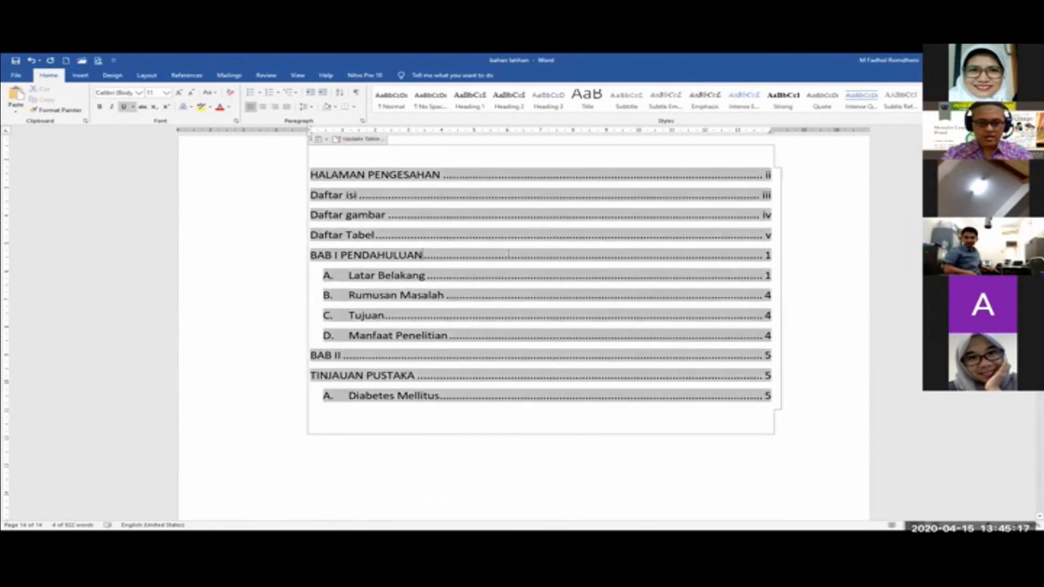
scroll(569, 327, "up", 1)
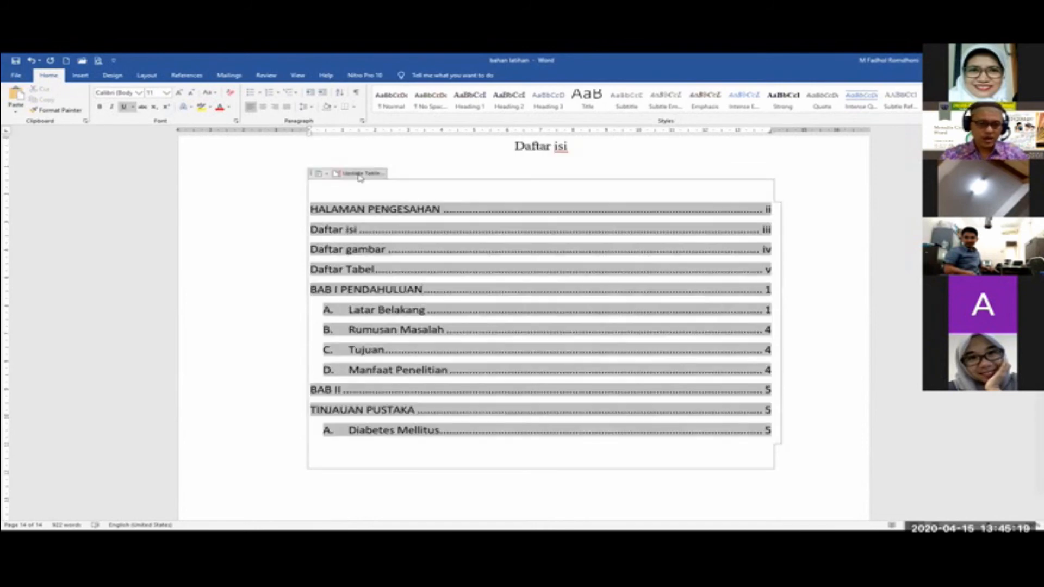
left_click(359, 174)
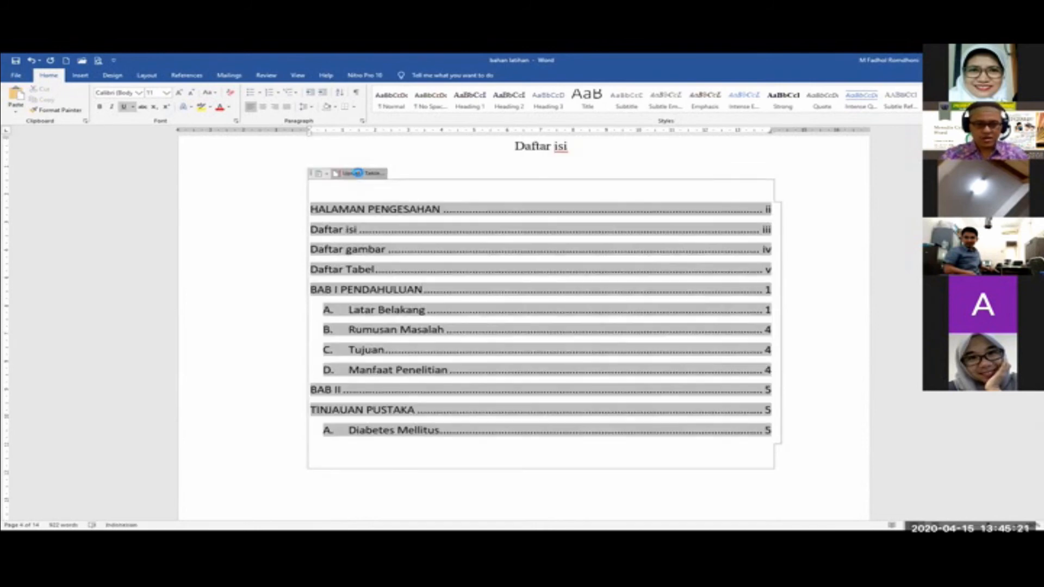
left_click(535, 266)
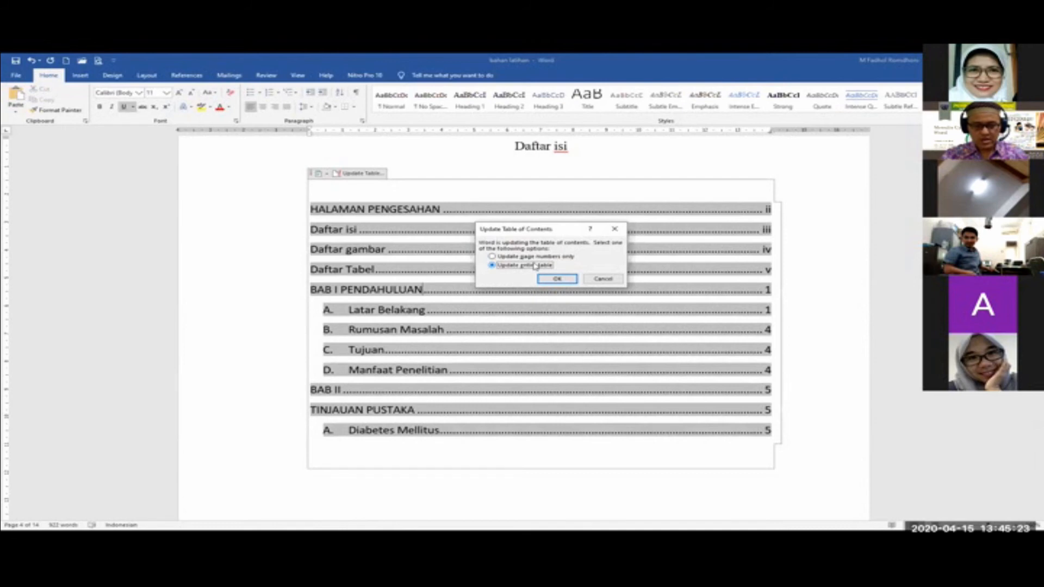
left_click(557, 279)
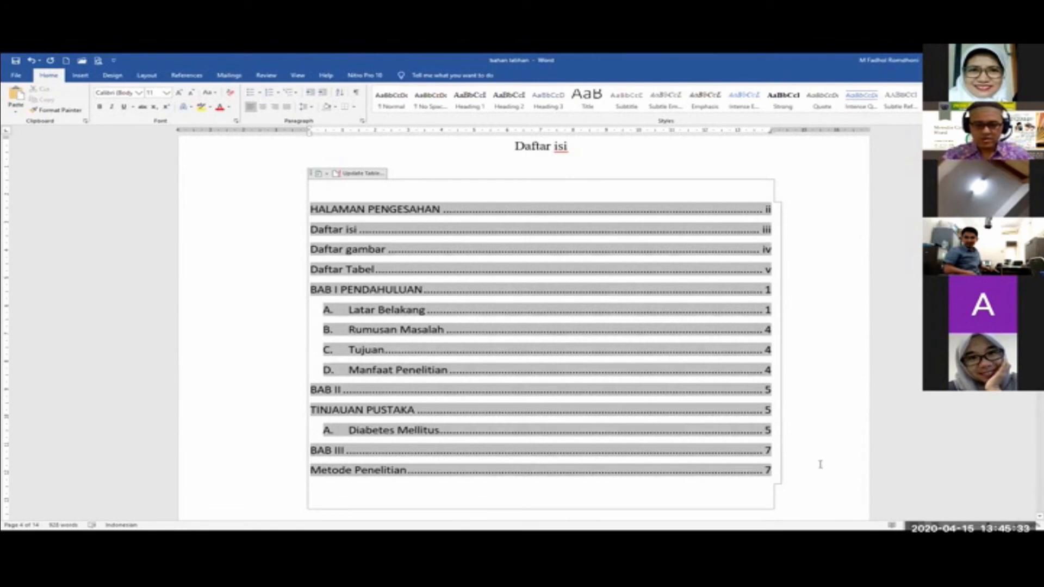
- Review the entries of the updated table of contents under "Daftar isi" and the pages that follow it
scroll(750, 435, "up", 1)
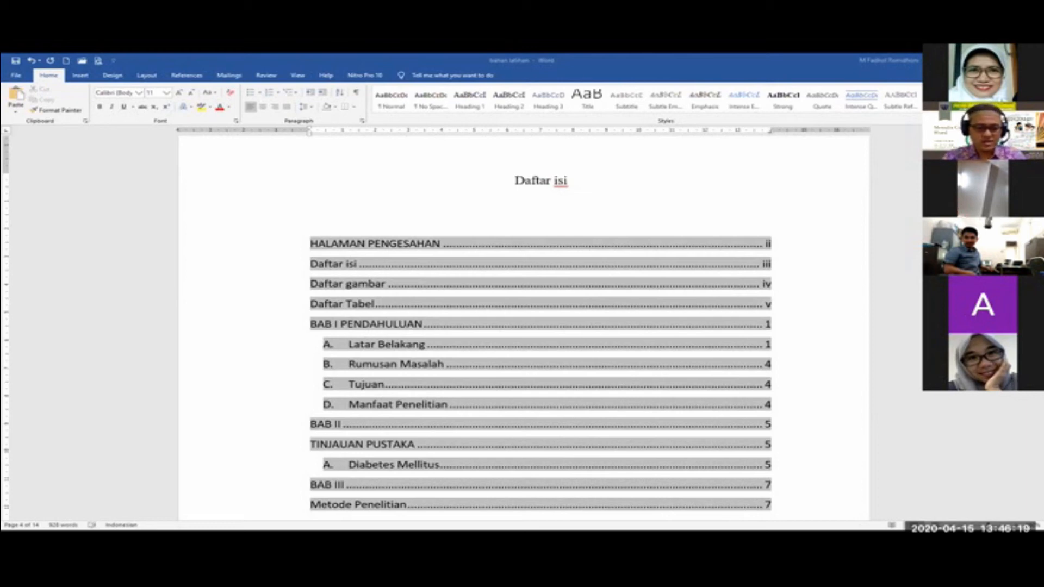
left_click(834, 305)
scroll(836, 312, "down", 5)
scroll(836, 312, "down", 3)
scroll(834, 313, "down", 3)
scroll(832, 312, "up", 2)
scroll(832, 310, "up", 8)
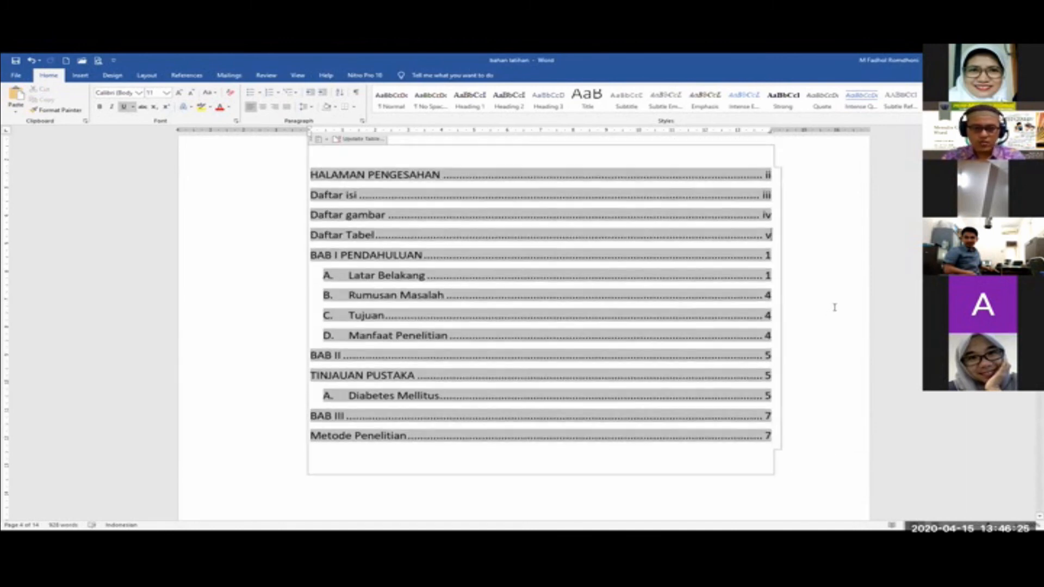
scroll(823, 300, "up", 1)
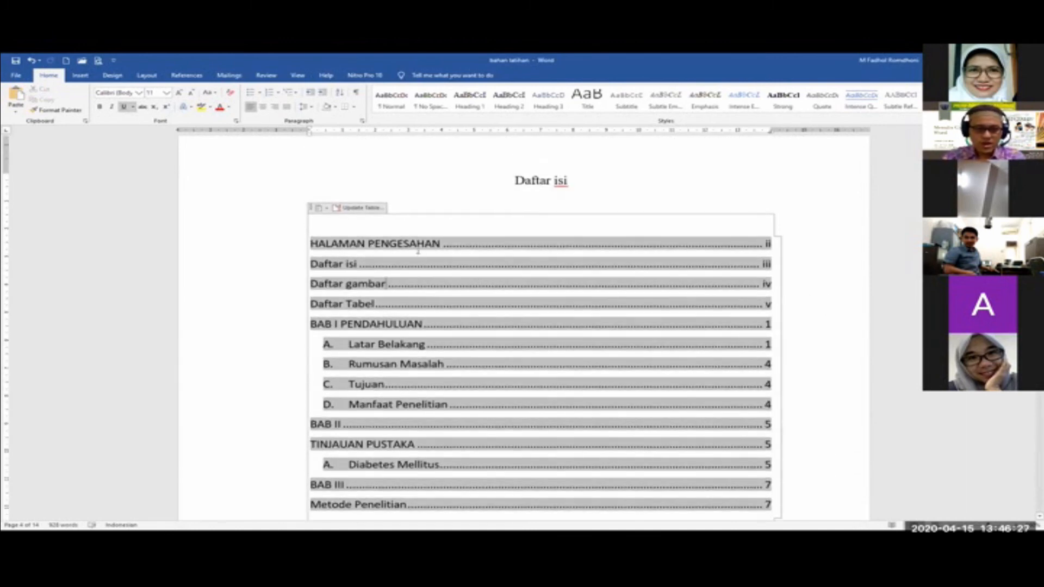
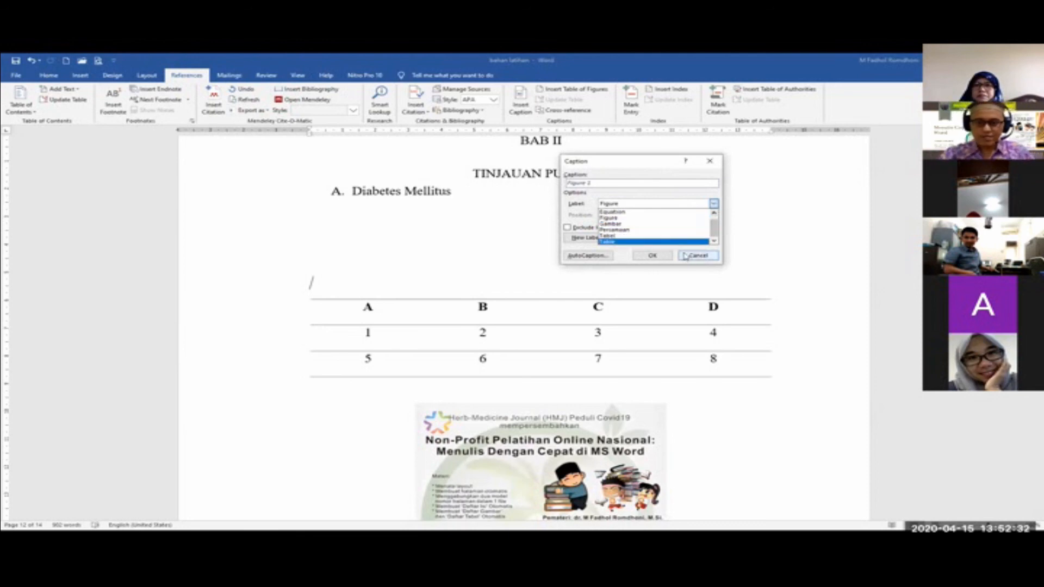
- Choose the Tabel label for the new caption and add the text "Data demografi" after its number
left_click(662, 236)
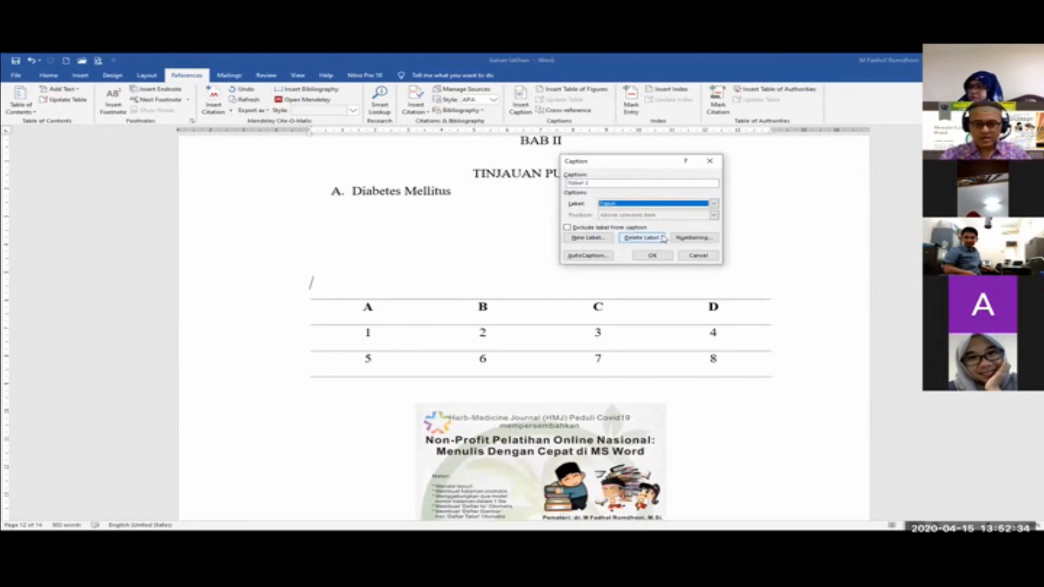
left_click(614, 185)
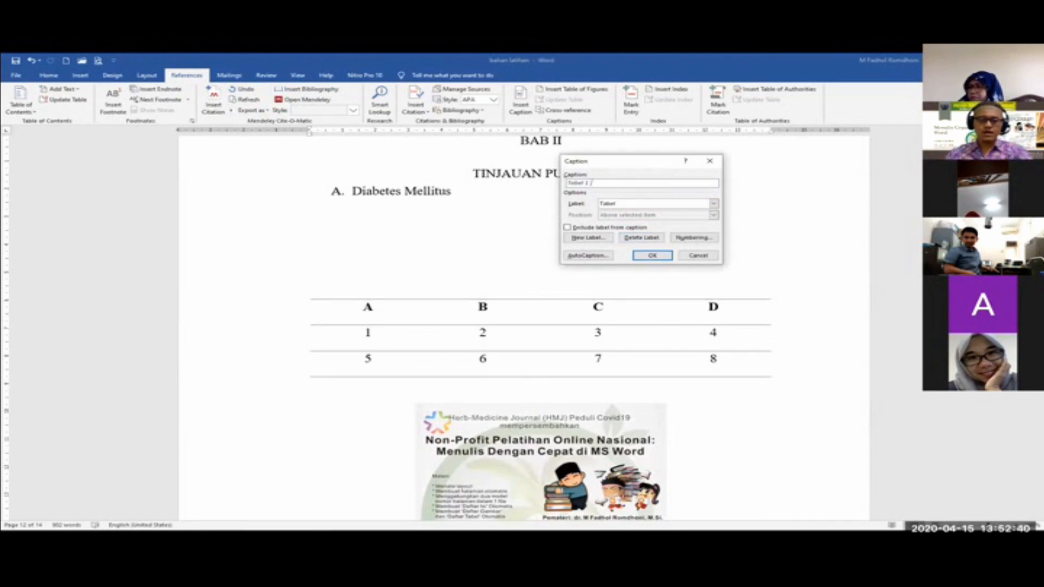
type("Data Demo")
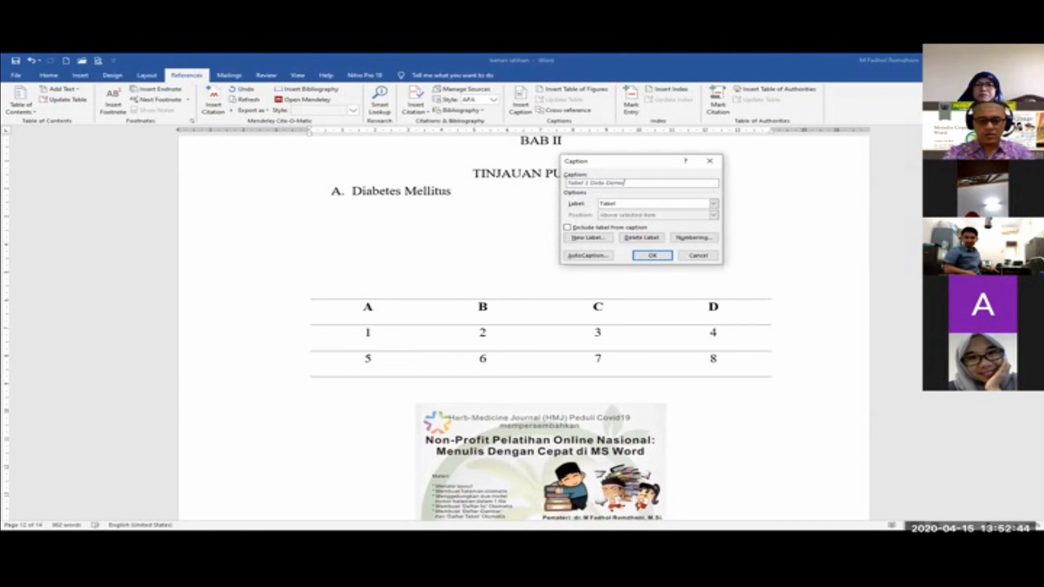
type(" demoh")
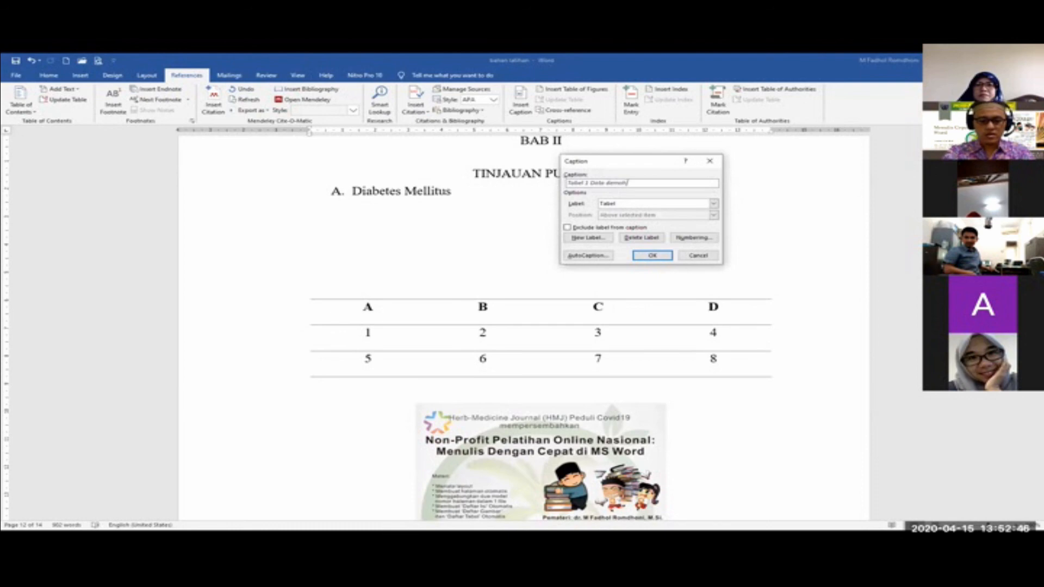
key("BackSpace")
type("g")
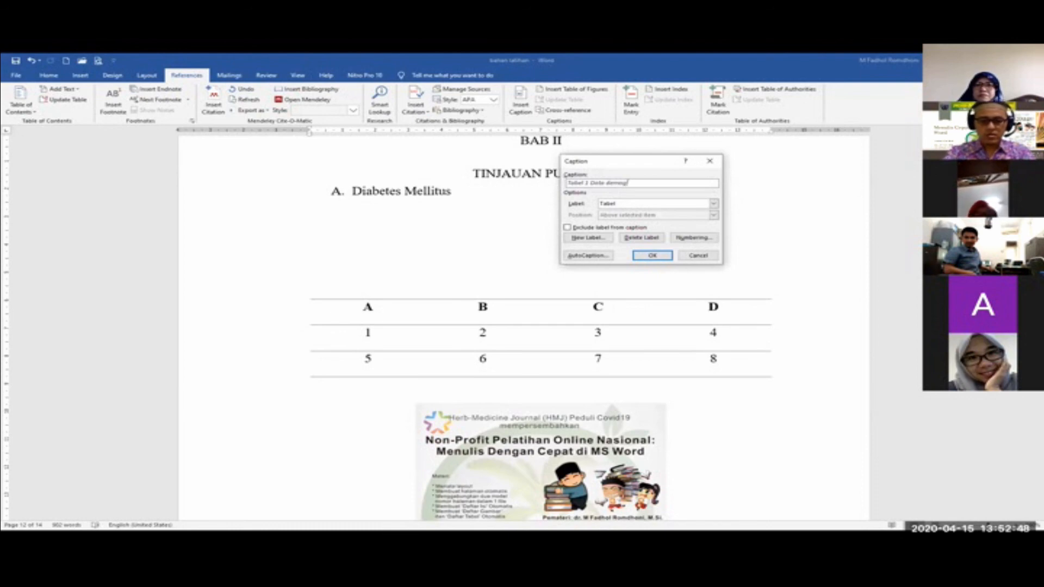
type("rafi")
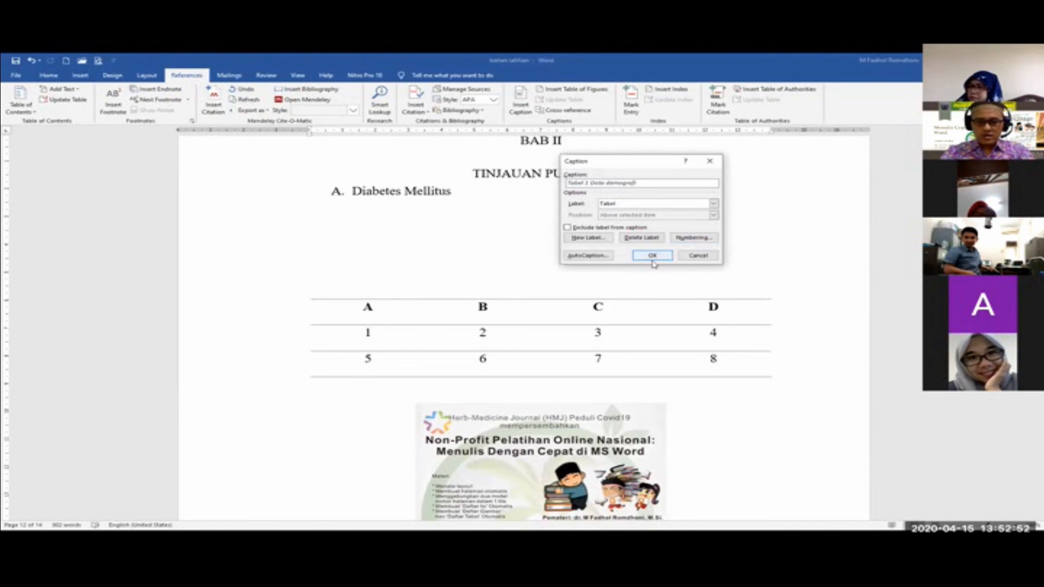
- Keep the 1, 2, 3 numbering format without chapter numbers and insert the caption above the table with columns A to D
left_click(694, 239)
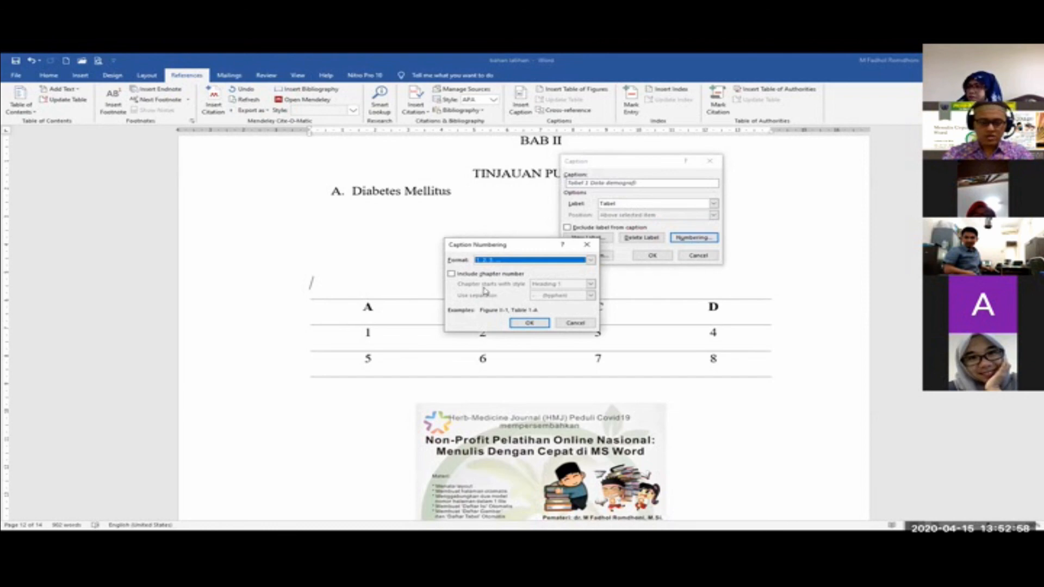
left_click(540, 326)
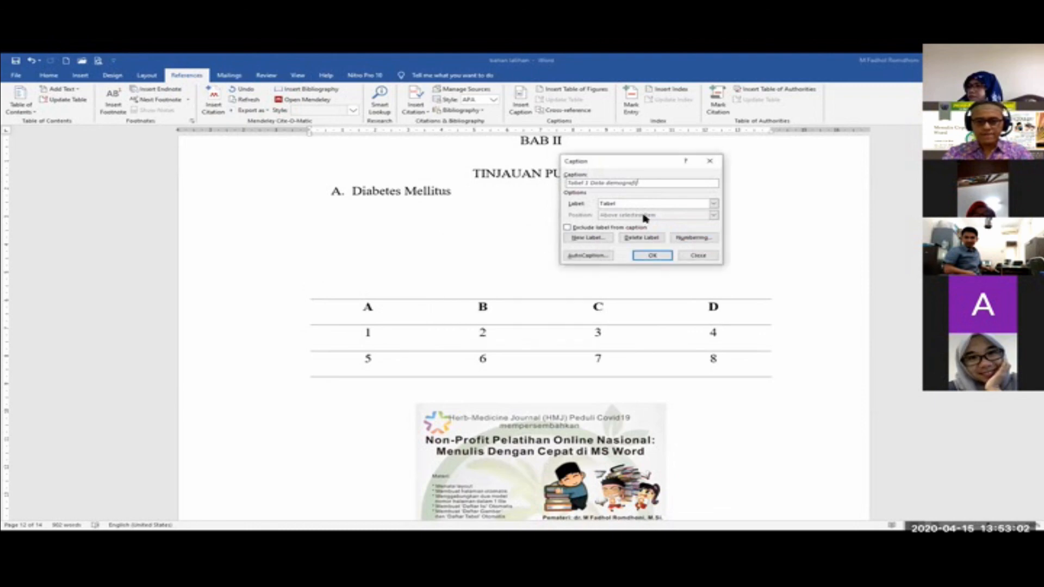
left_click(661, 258)
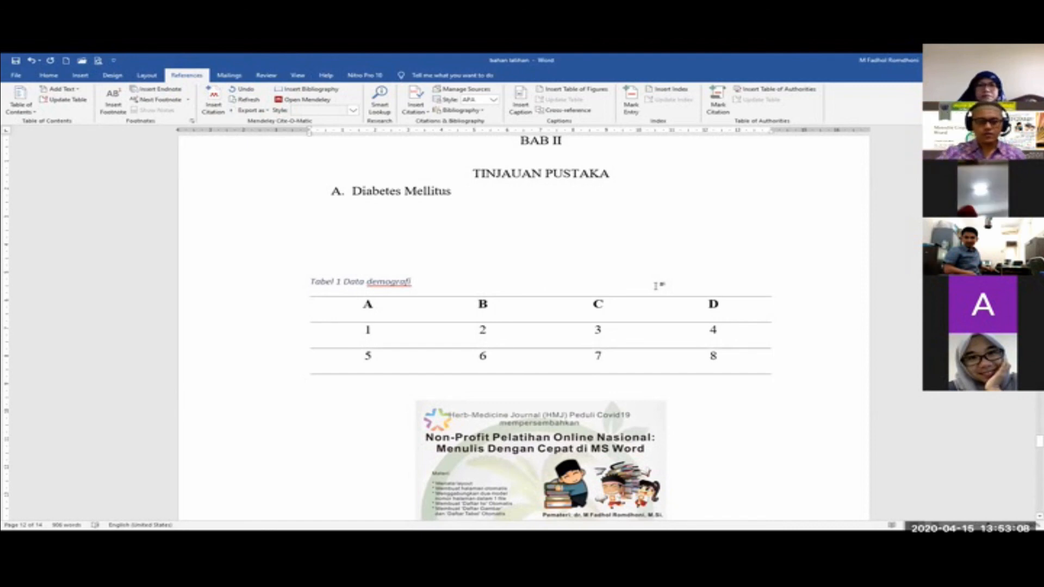
scroll(655, 286, "down", 3)
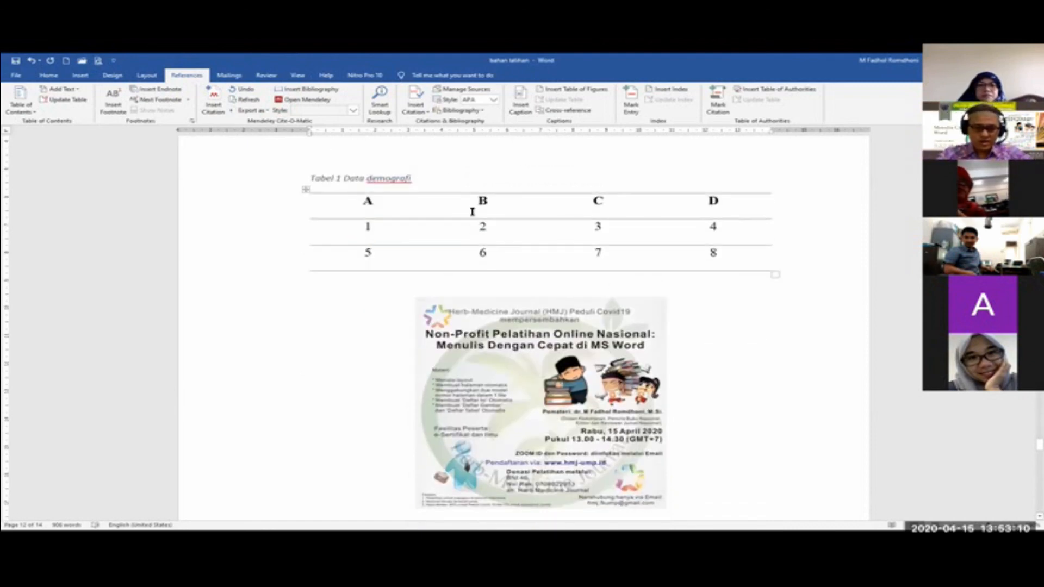
scroll(542, 407, "down", 3)
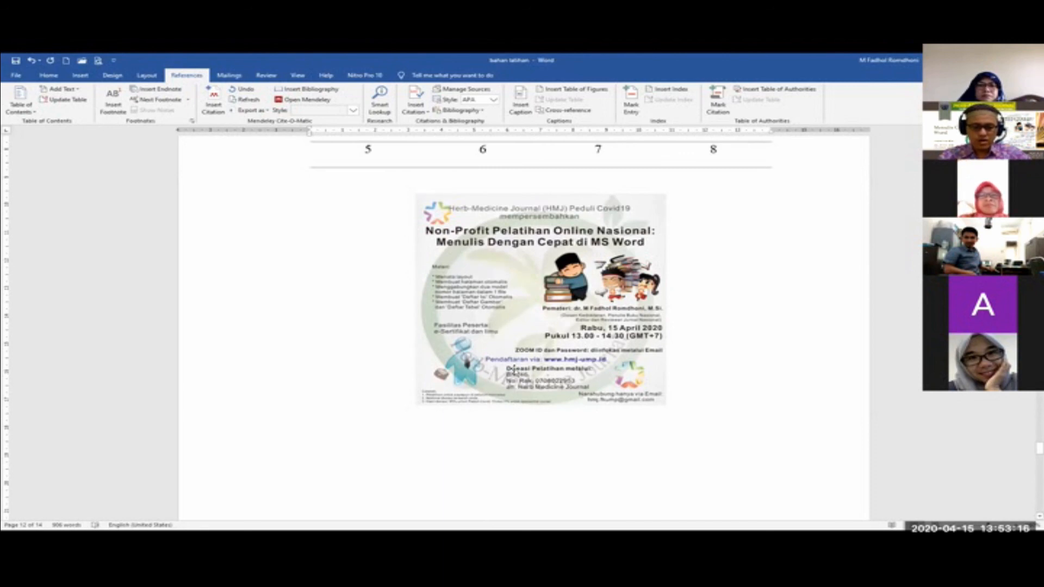
- Remove the space after the brochure picture and the empty line below it, and center that empty line
left_click(516, 404)
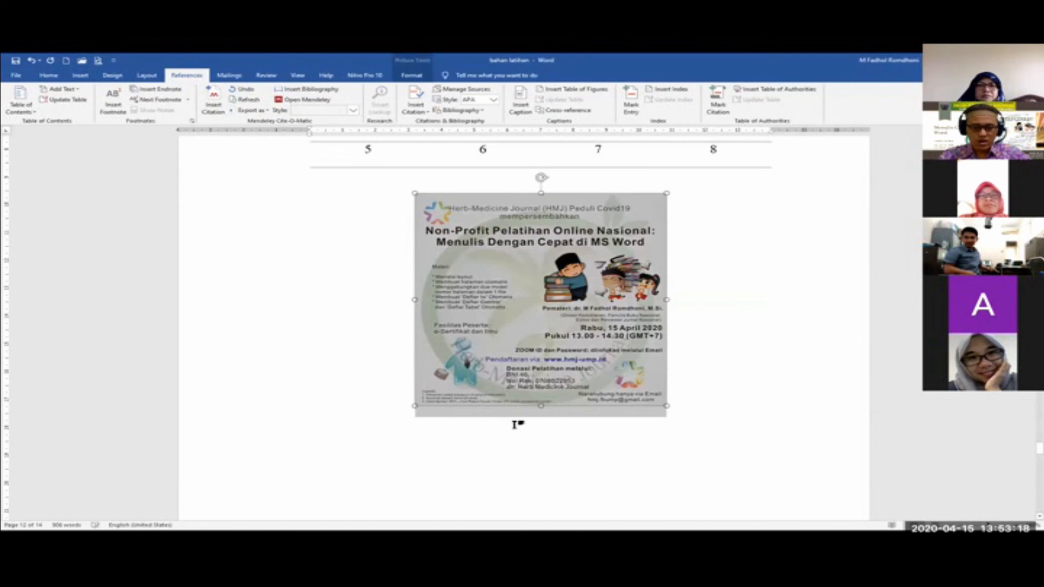
left_click(511, 420)
left_click(505, 405)
left_click(500, 424)
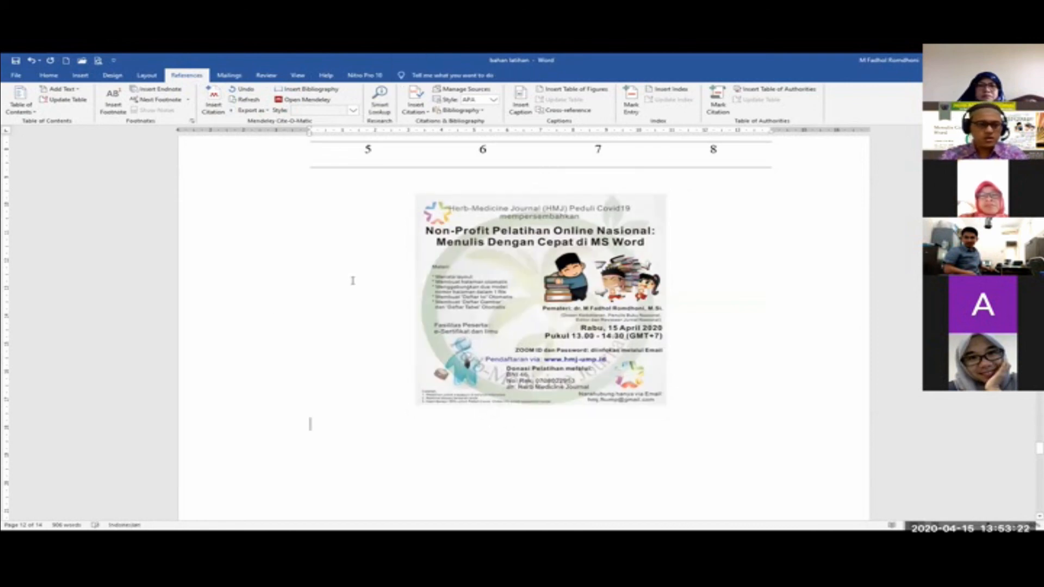
left_click(48, 75)
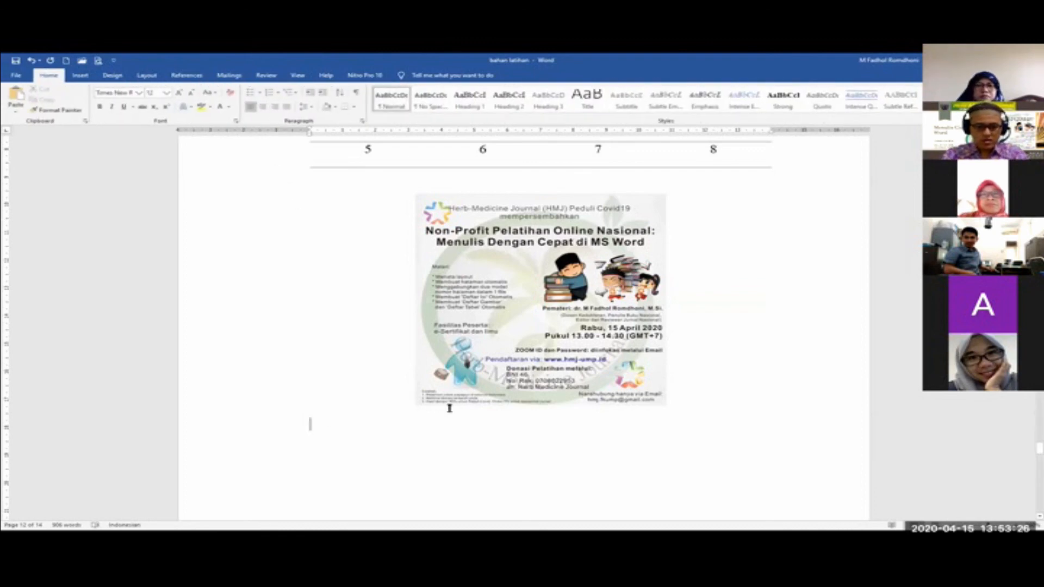
left_click_drag(282, 422, 284, 433)
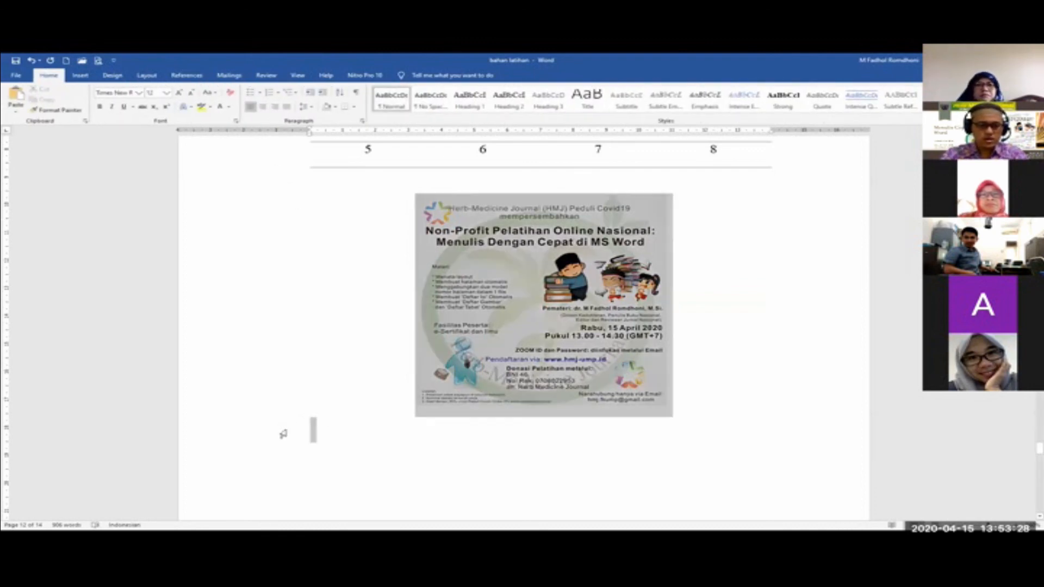
left_click(307, 111)
left_click(351, 209)
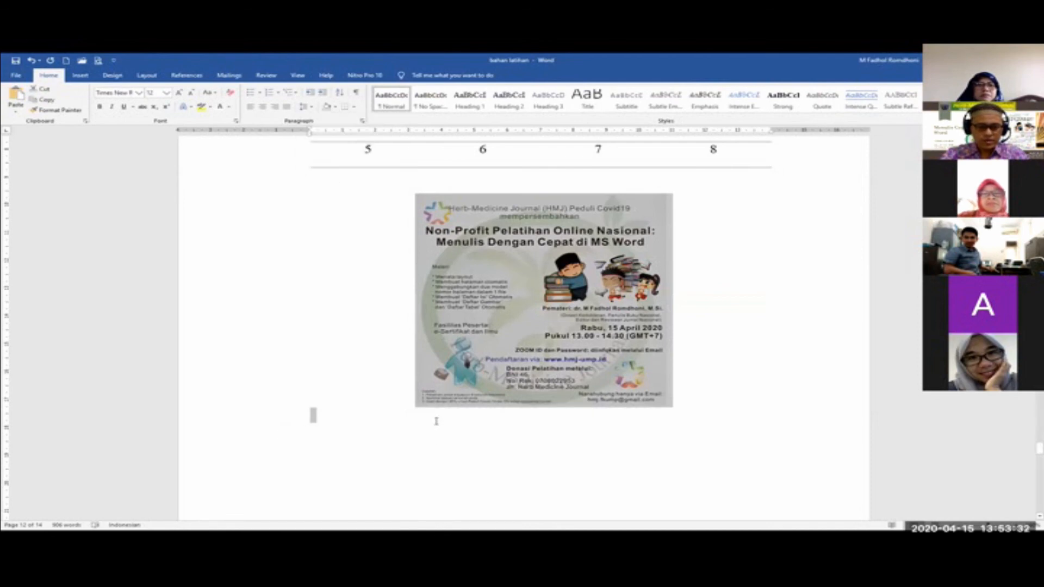
left_click(436, 421)
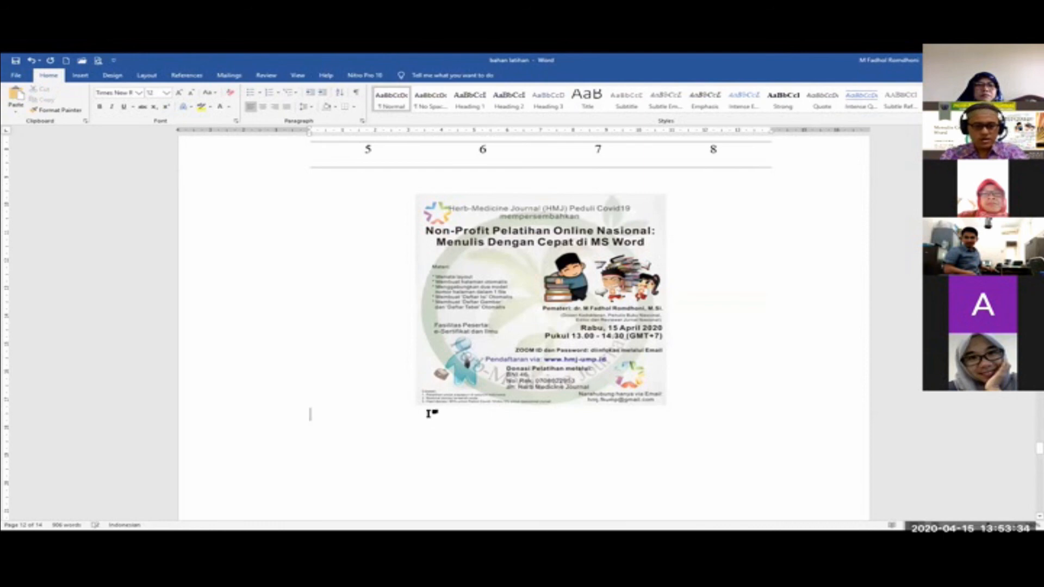
key("ctrl+e")
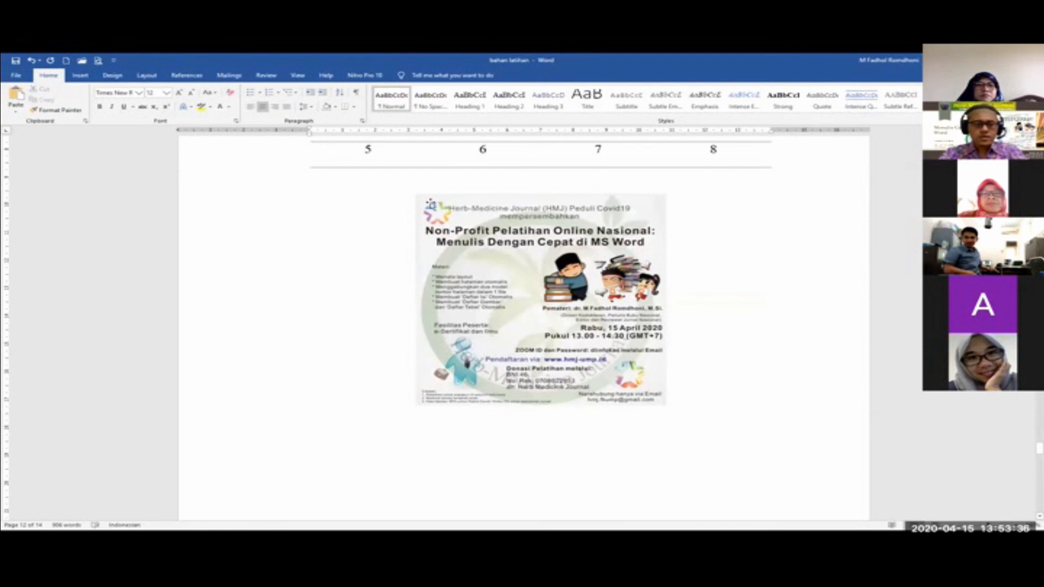
- Start a caption on the empty line below the brochure picture and create a new caption label named "Bagan"
left_click(186, 75)
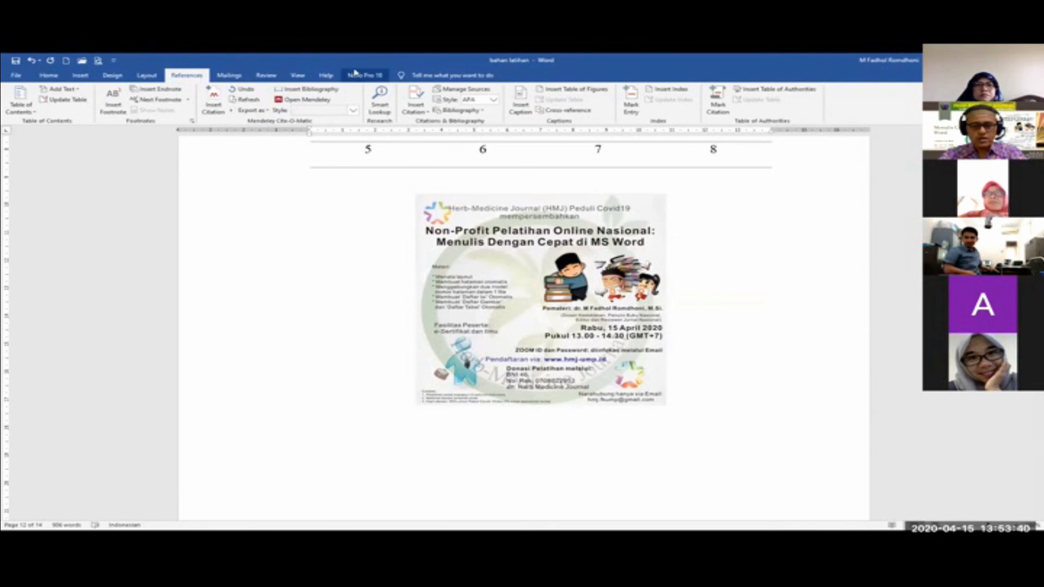
left_click(523, 110)
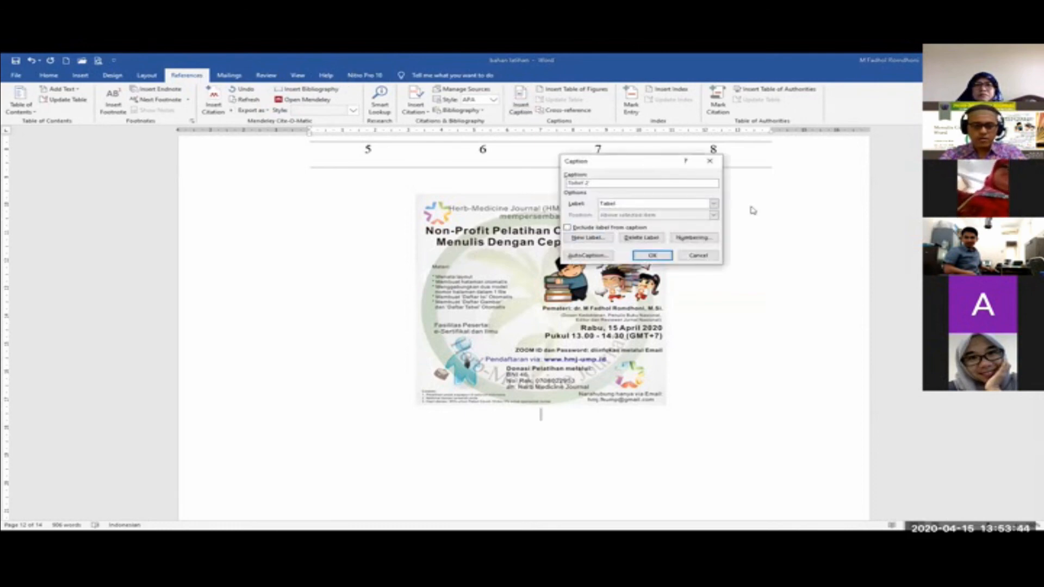
left_click(713, 204)
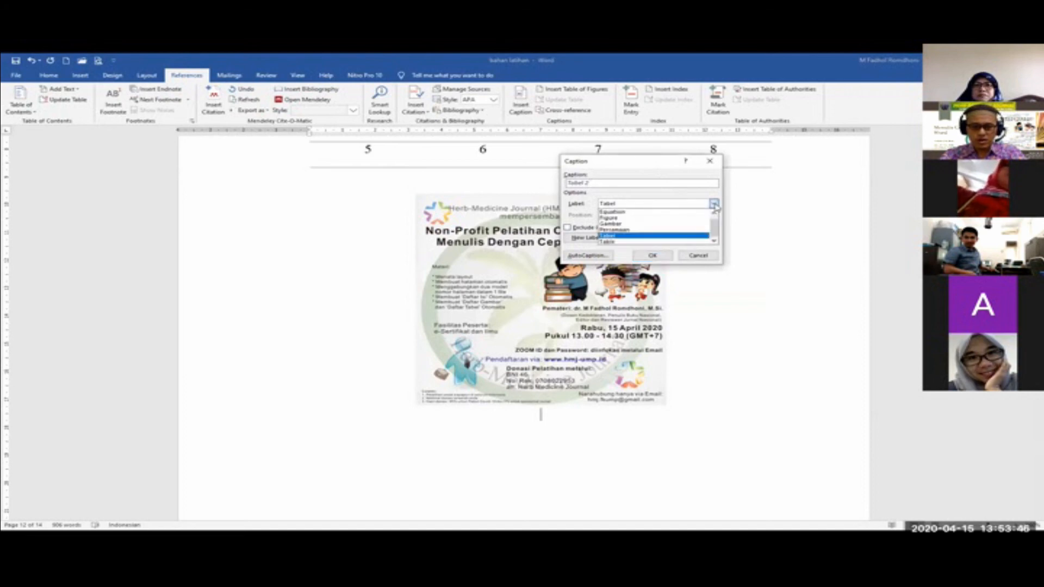
left_click(642, 169)
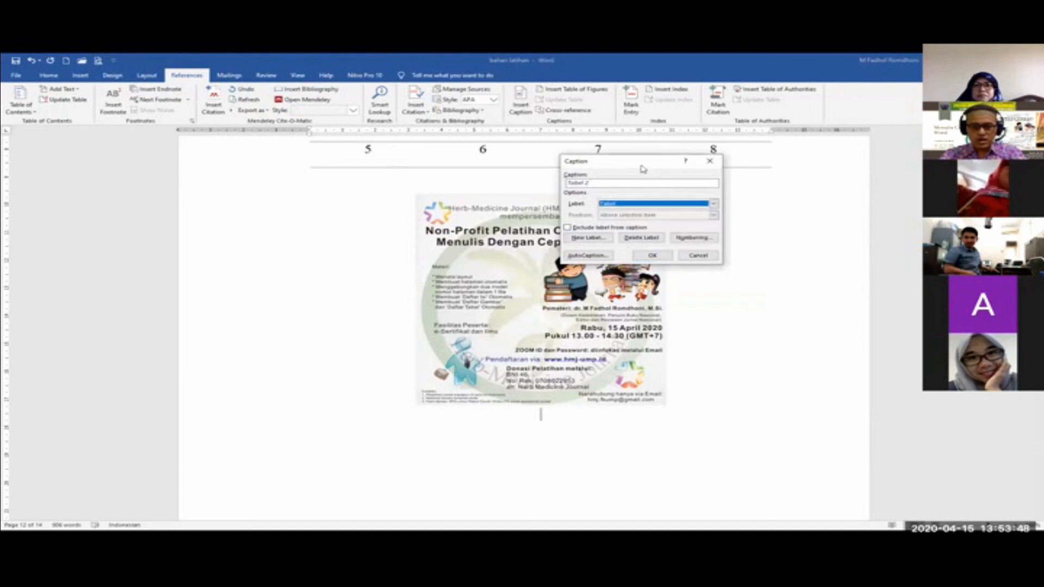
left_click(588, 239)
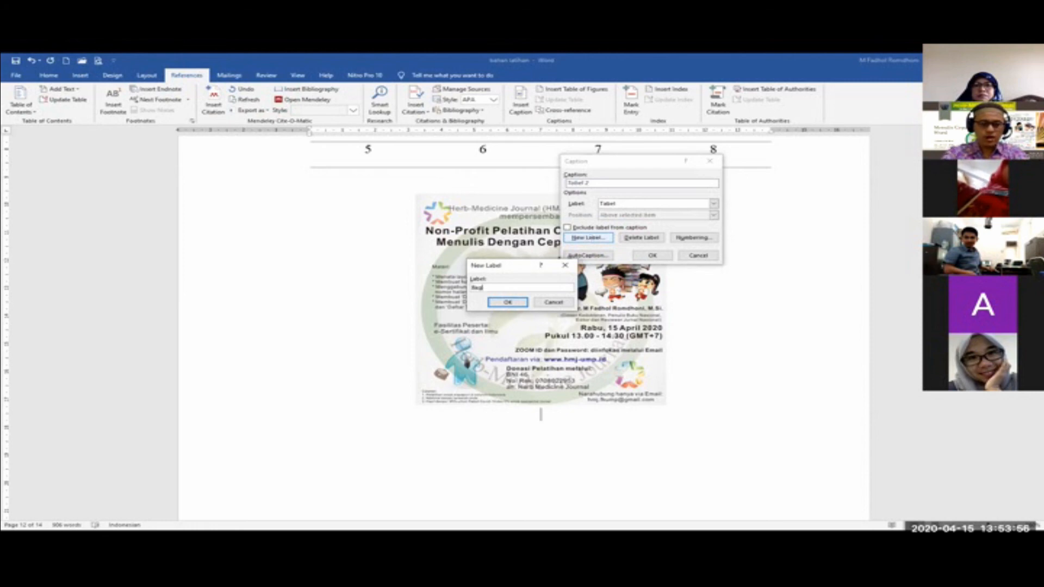
left_click(508, 302)
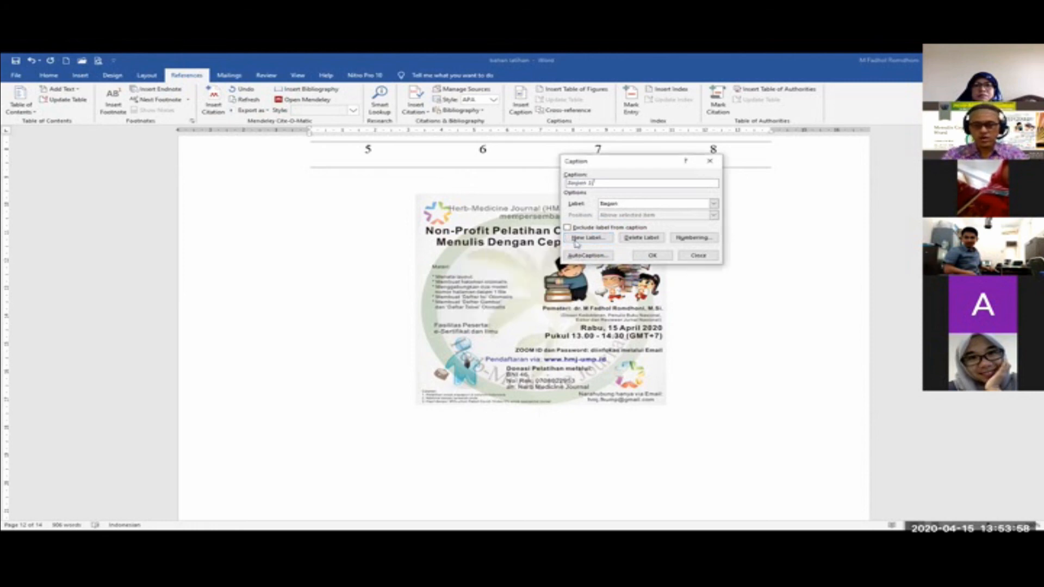
- Switch the caption label to Gambar, add the text "Brosur" after its number, and insert the caption below the brochure picture
left_click(624, 209)
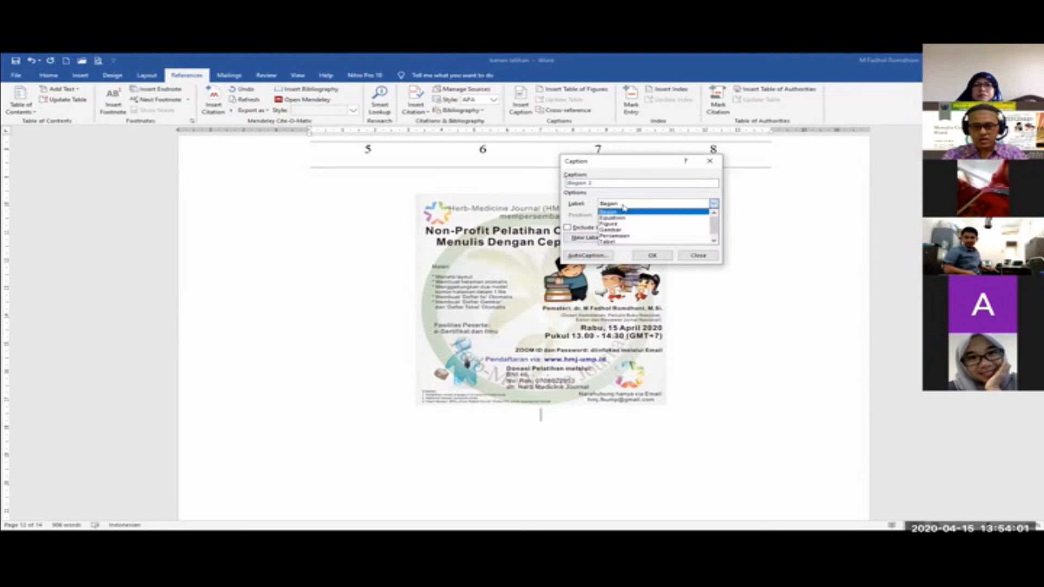
left_click(640, 231)
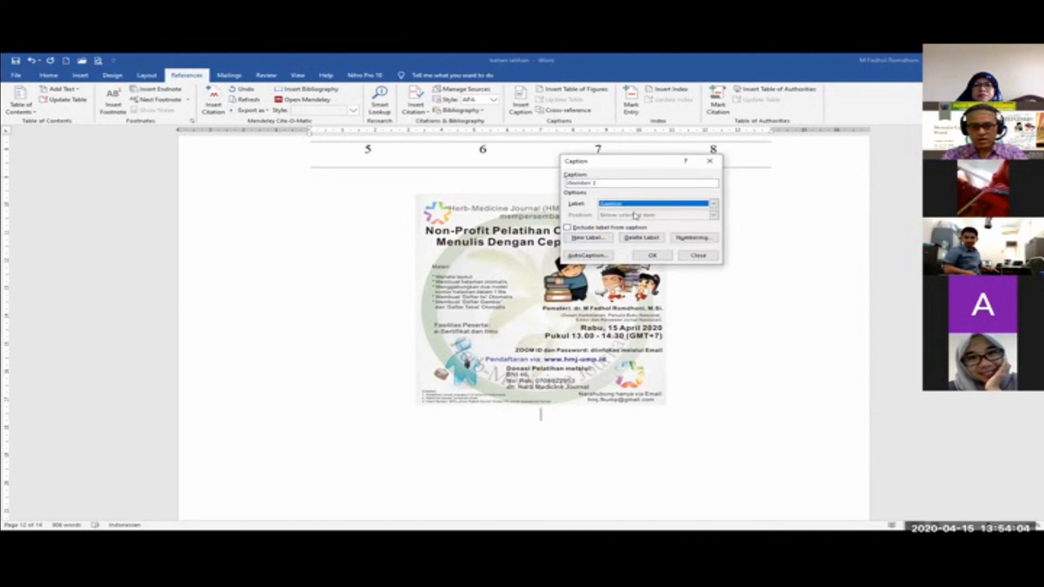
left_click(635, 185)
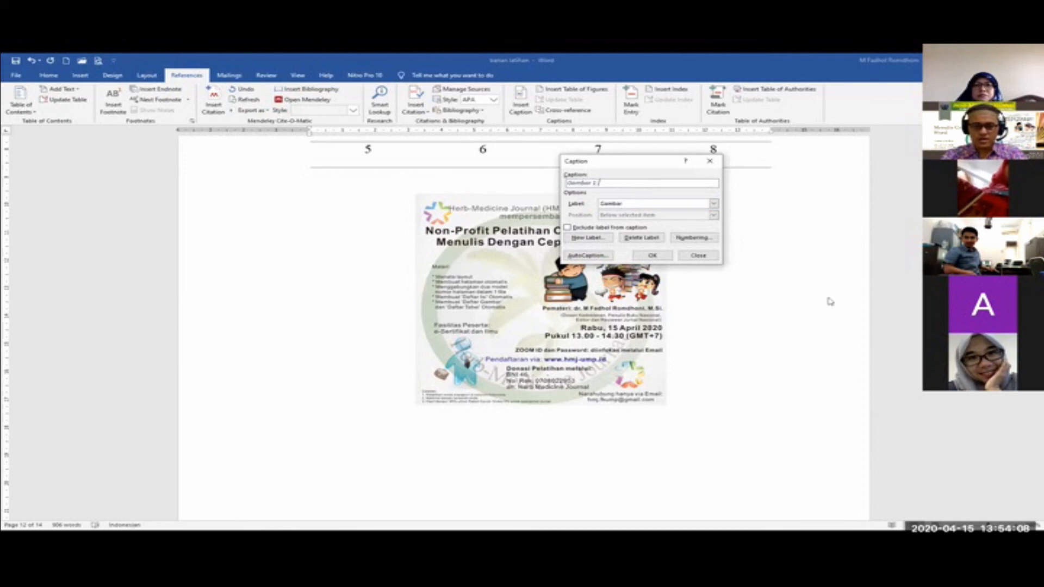
type("B")
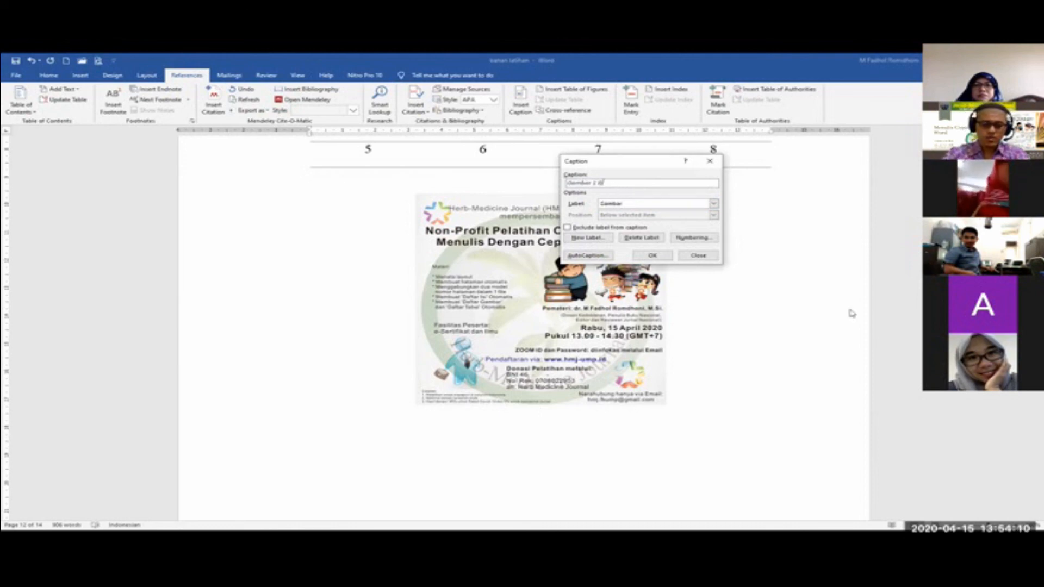
type("rosur")
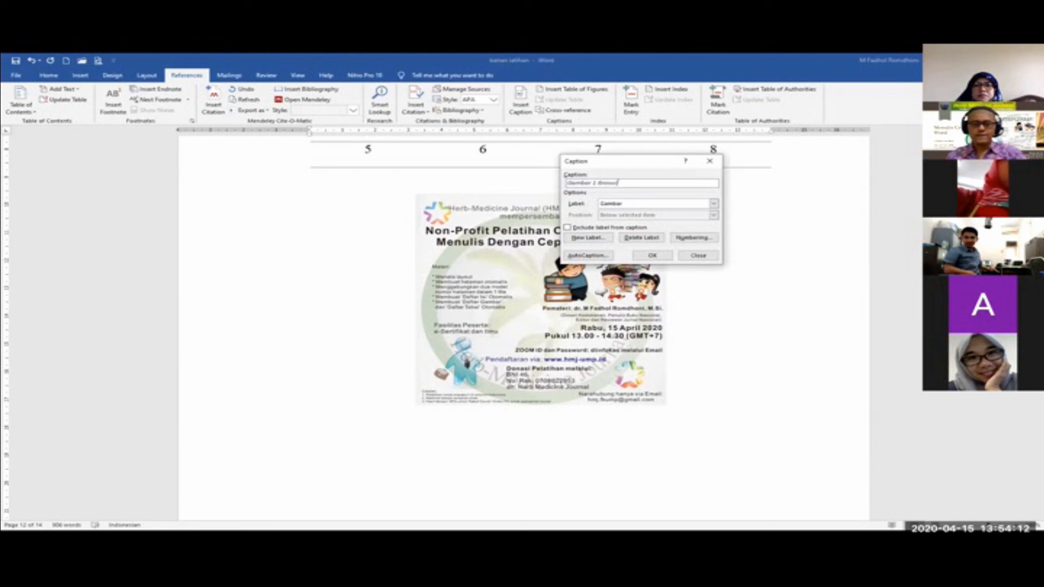
left_click(651, 256)
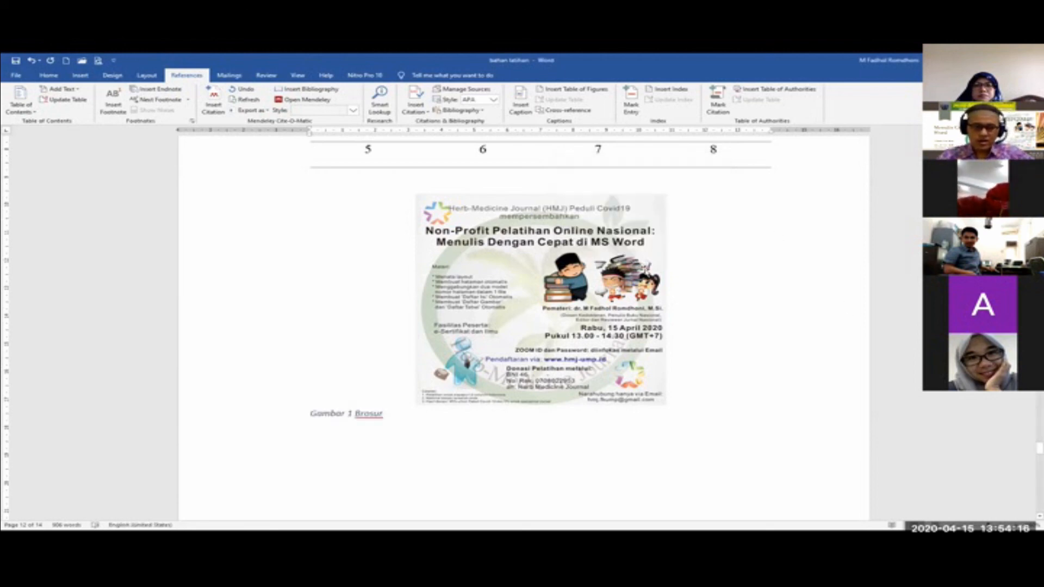
left_click(315, 411)
key("ctrl+e")
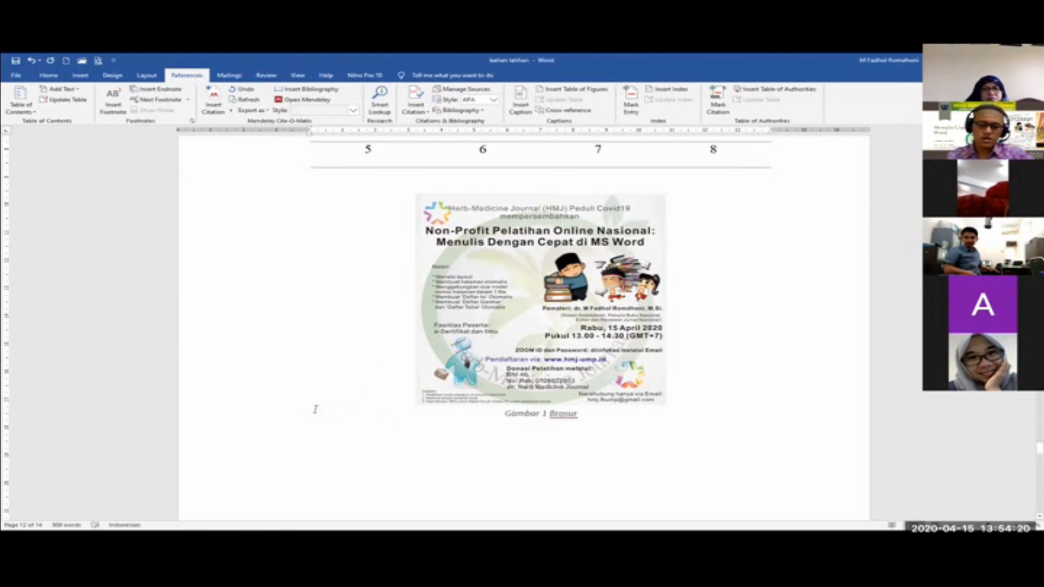
key("ctrl+z")
key("ctrl+z")
key("ctrl+z")
key("ctrl+z")
key("ctrl+z")
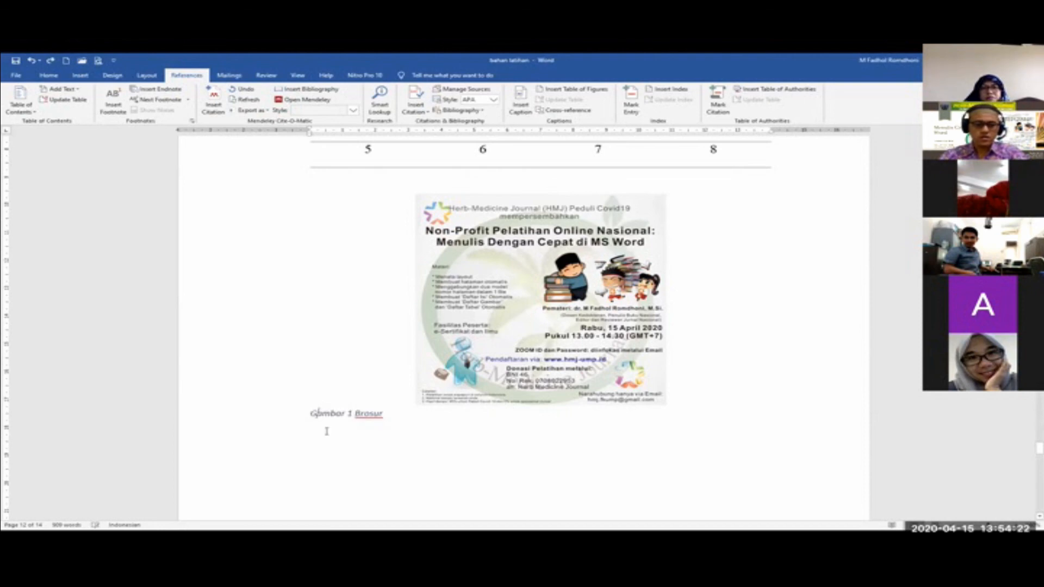
- Center the "Gambar 1 Brosur" caption below the picture
left_click(48, 75)
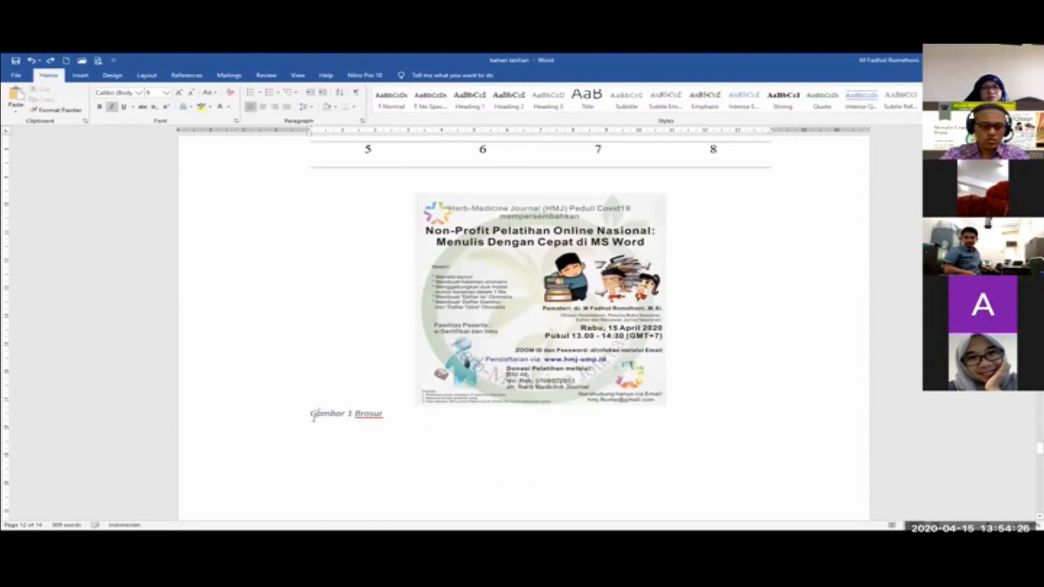
left_click(263, 108)
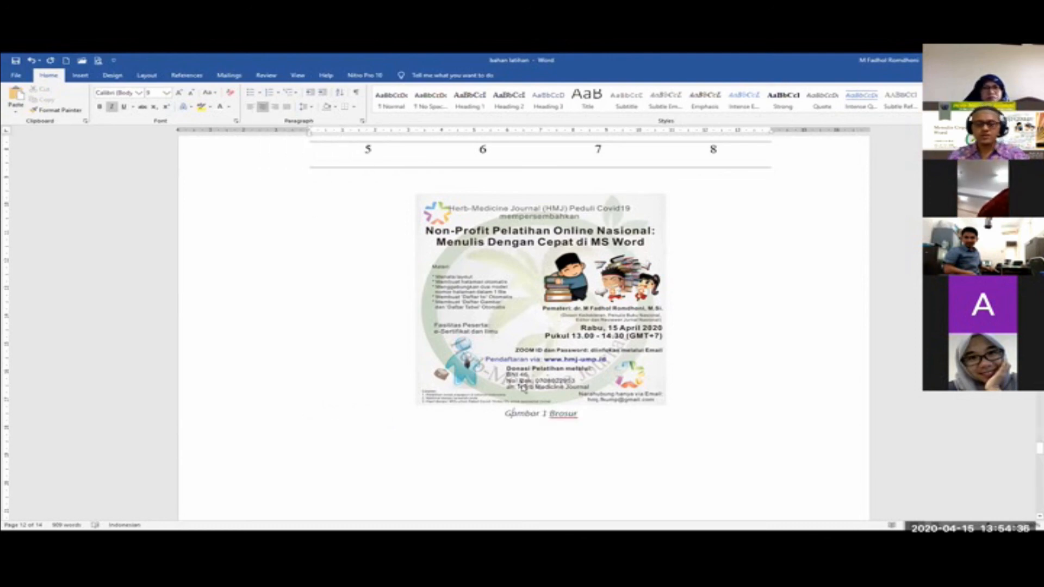
- Add an empty line above the table with columns D to H to move the whole table onto the next page
scroll(539, 459, "down", 3)
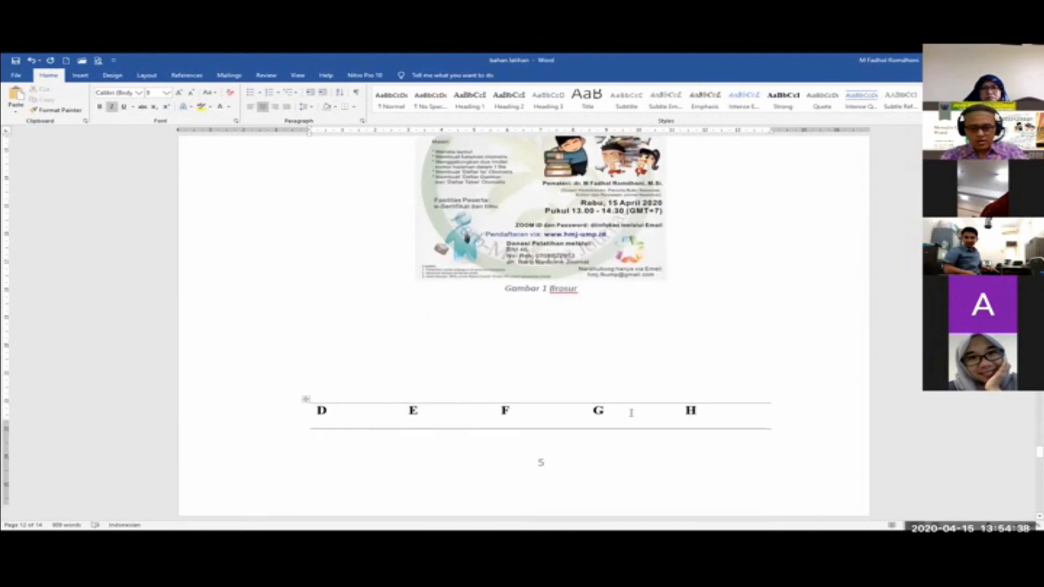
left_click(519, 363)
key("Return")
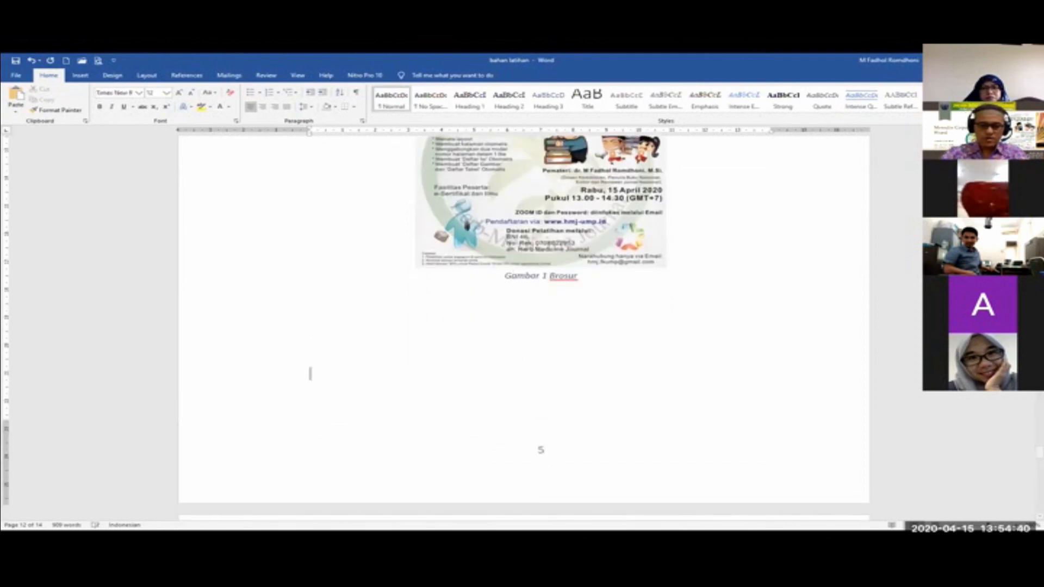
scroll(519, 369, "down", 5)
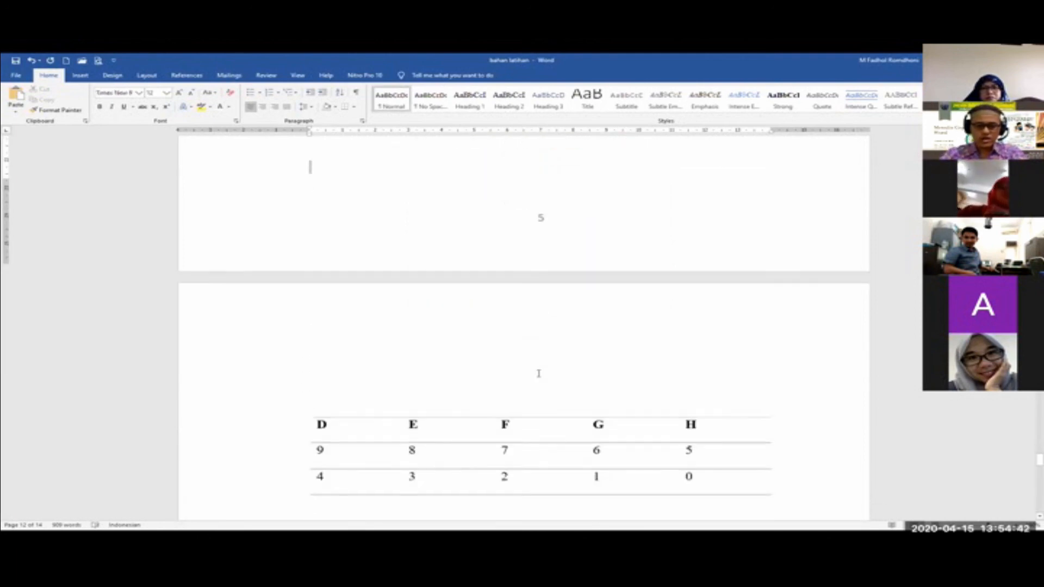
- Insert a caption with the Tabel label and the text "Data penelitian" above the table with columns D to H
left_click(404, 395)
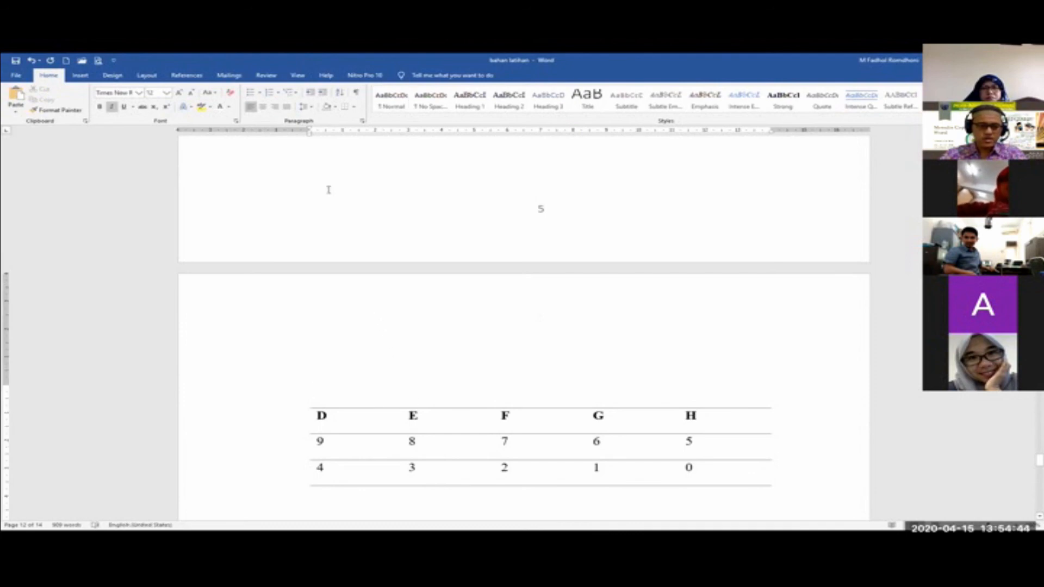
left_click(187, 75)
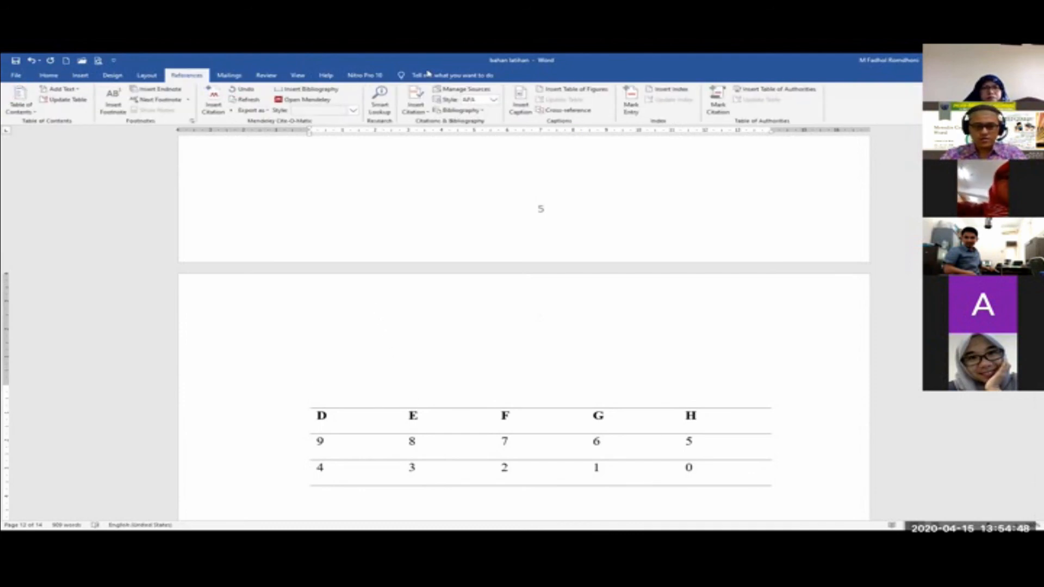
left_click(520, 106)
left_click(640, 204)
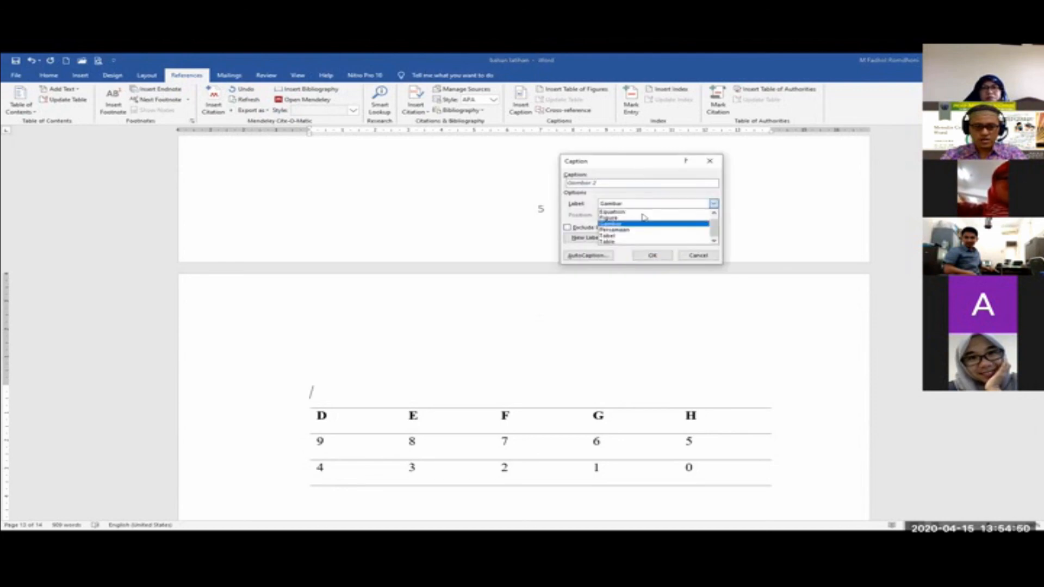
left_click(612, 235)
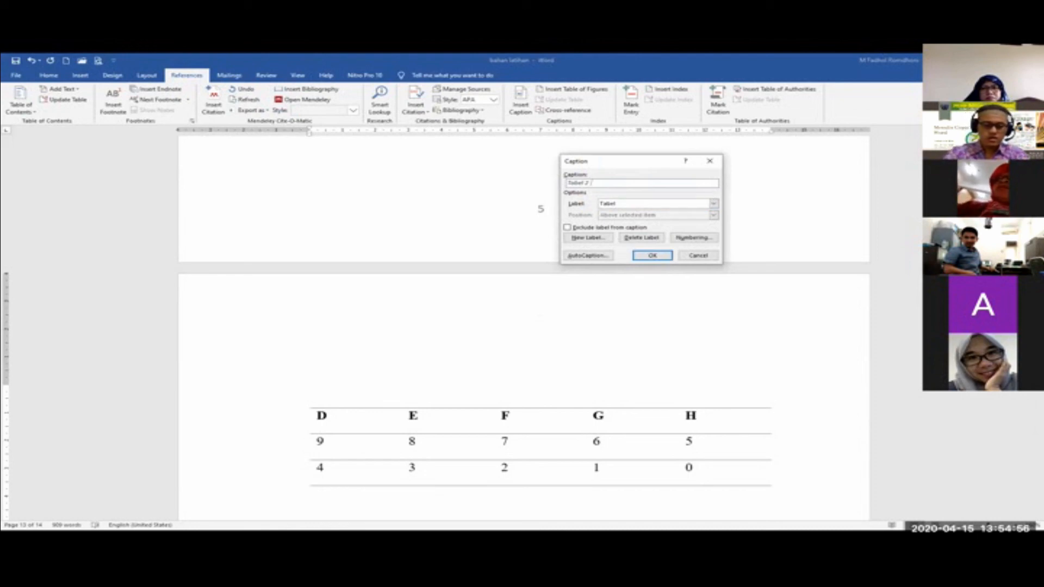
type("Data peneli")
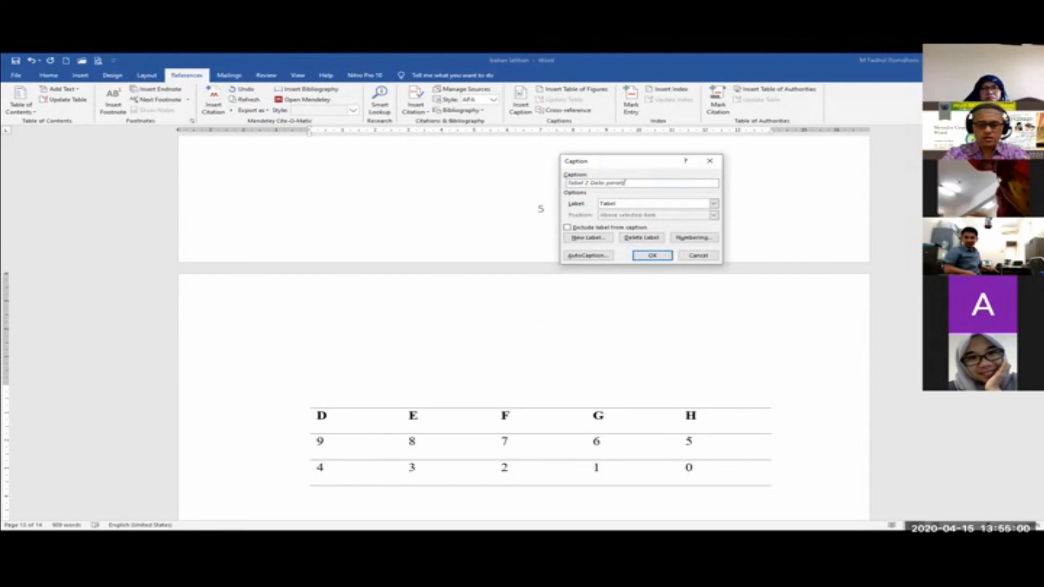
type("tian")
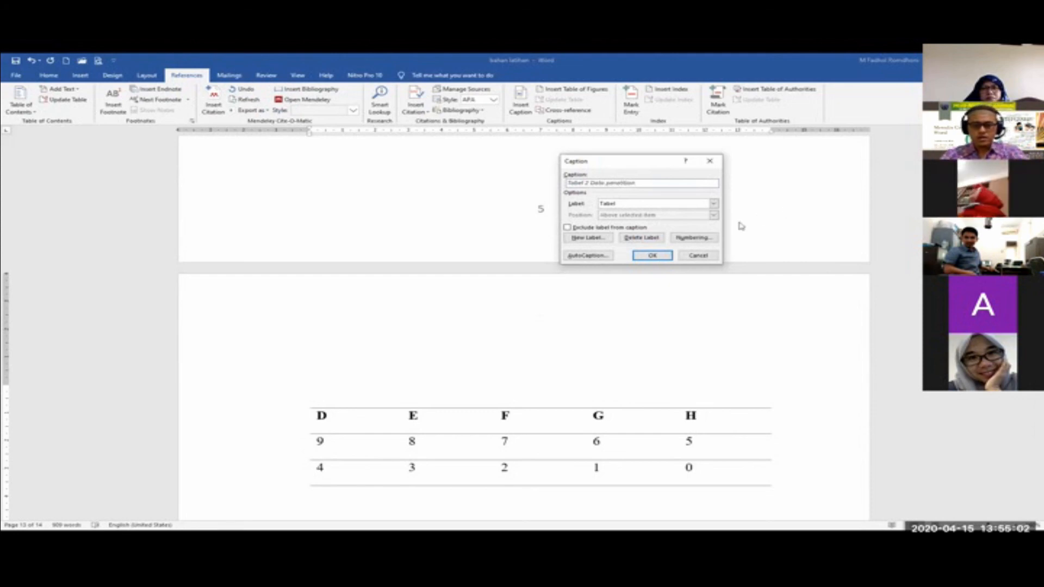
left_click(652, 255)
- Insert a centered caption with the Gambar label and the text "Sinchan" below the cartoon picture
scroll(579, 328, "down", 10)
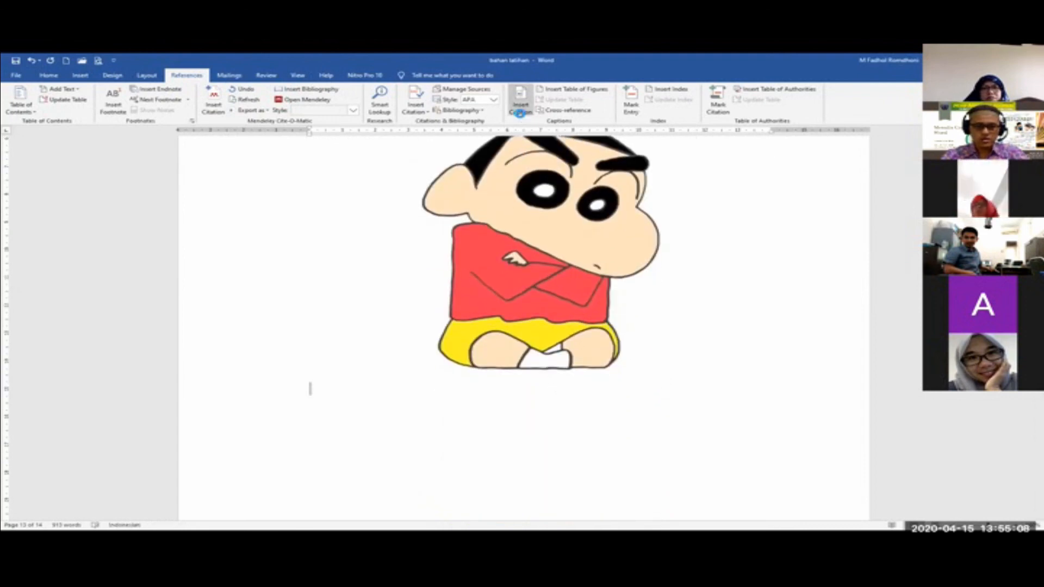
left_click(520, 113)
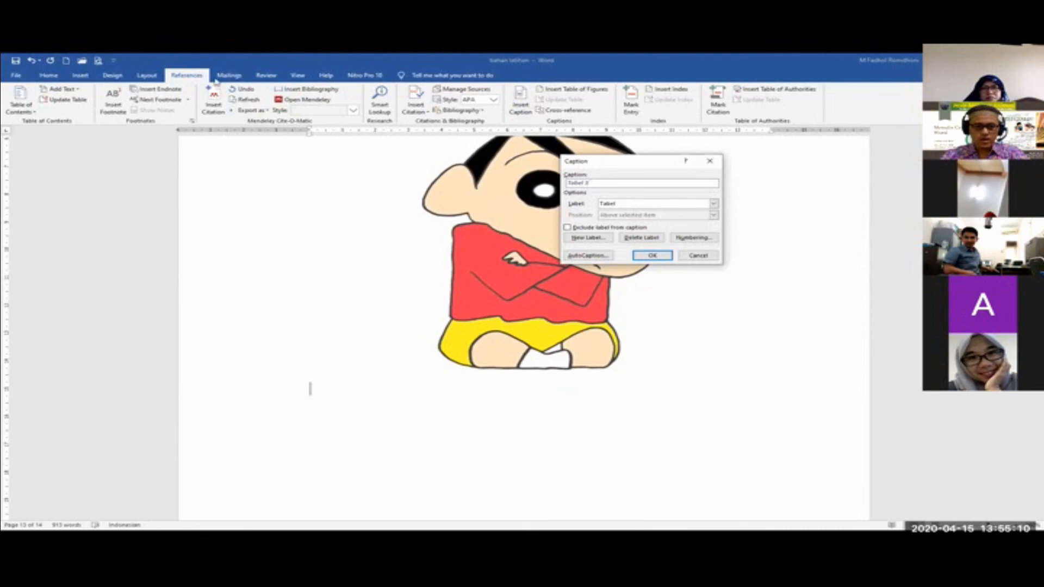
left_click(650, 206)
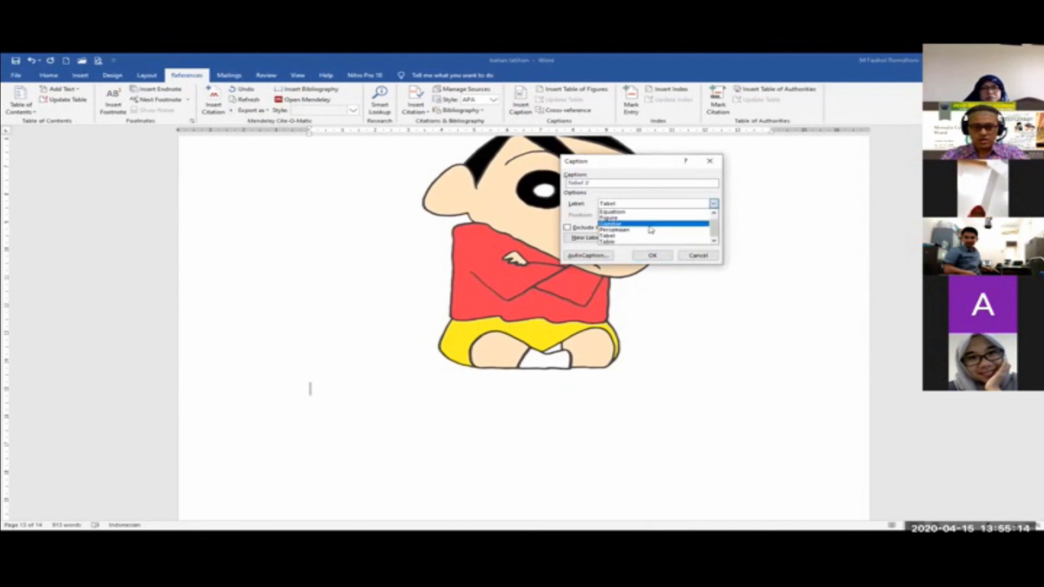
left_click(652, 230)
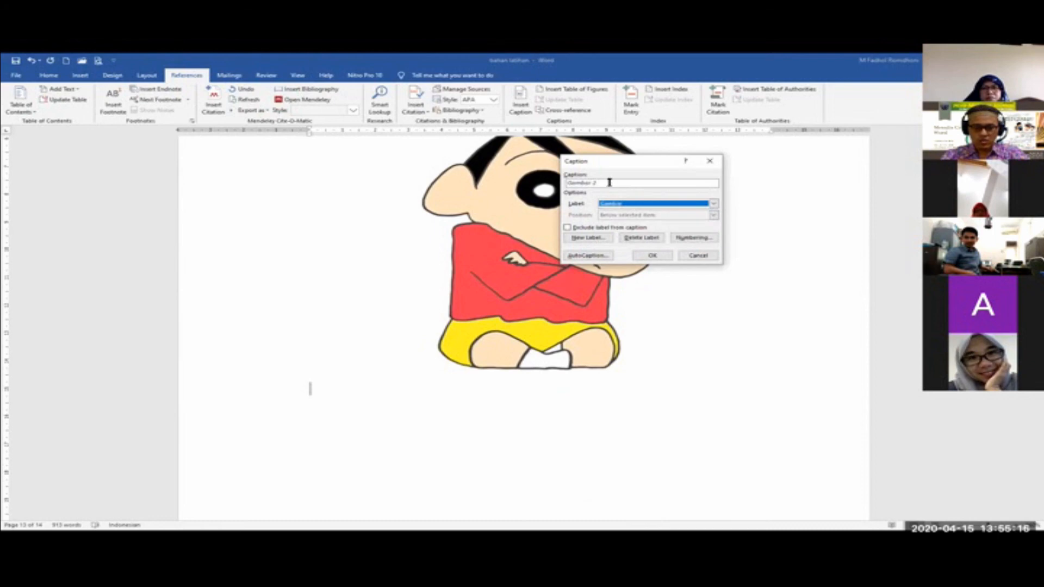
left_click(625, 203)
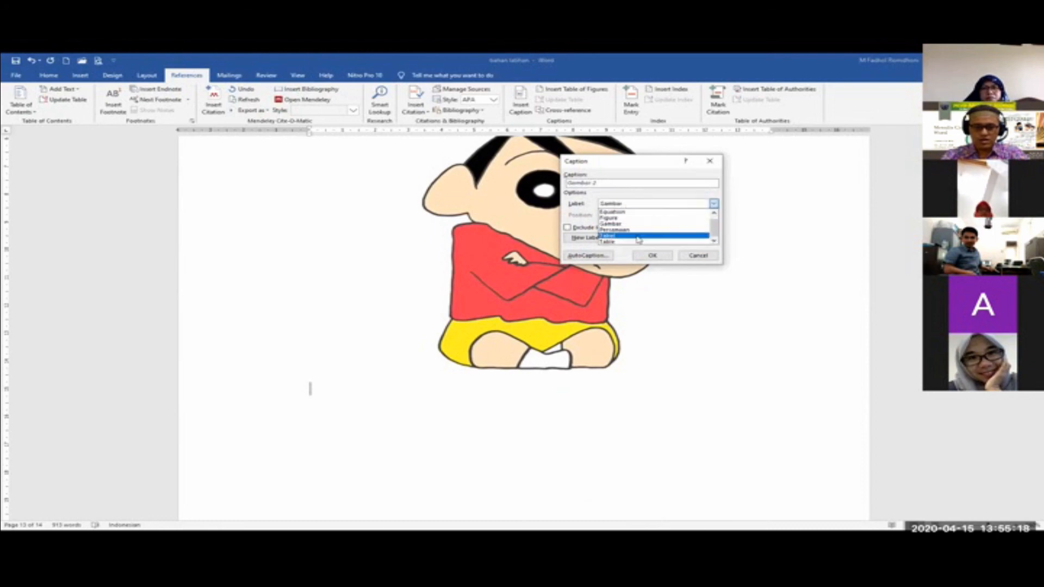
left_click(639, 239)
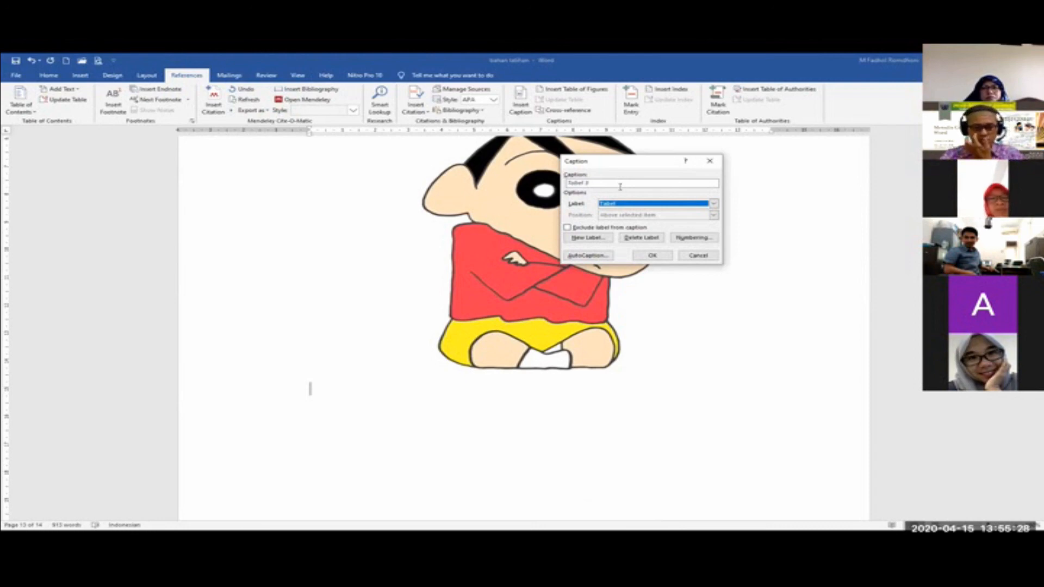
left_click(637, 205)
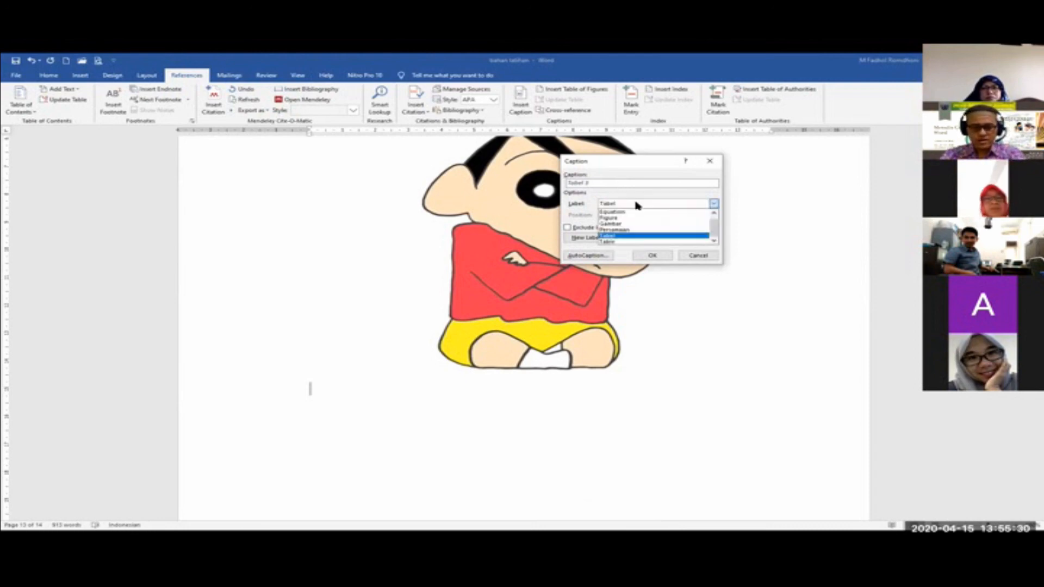
left_click(647, 227)
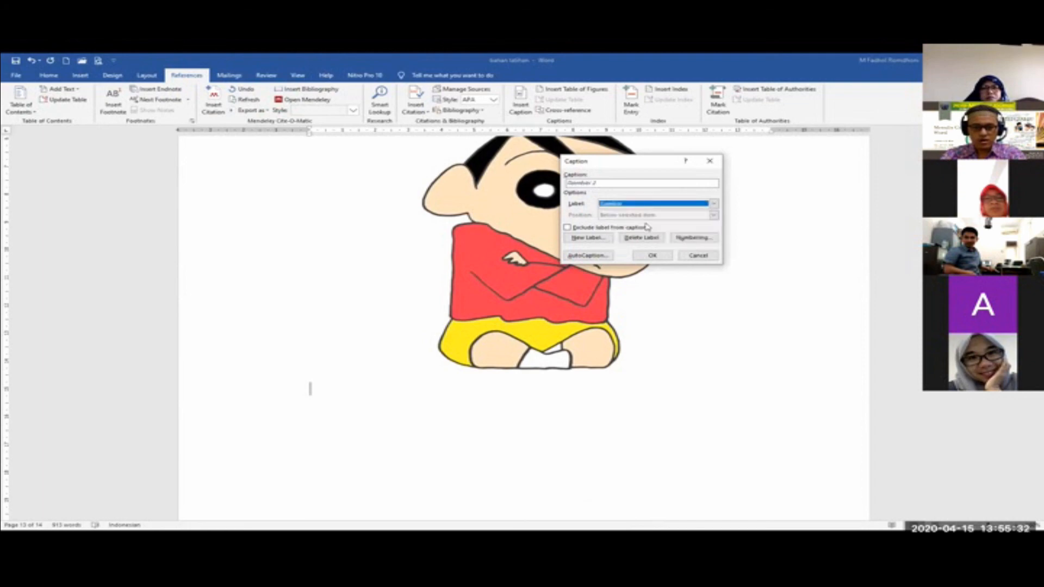
left_click(620, 185)
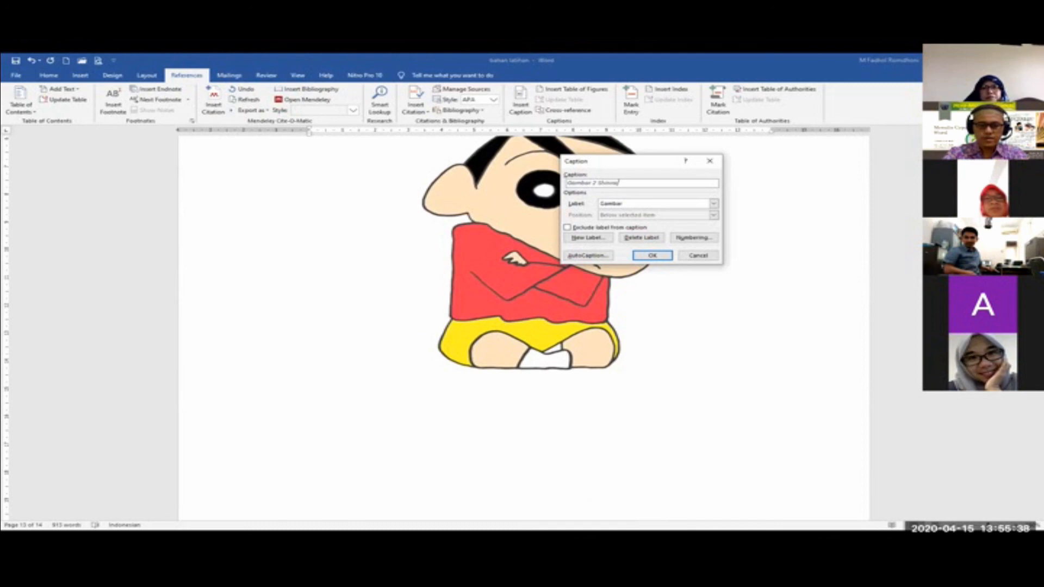
type("Sin")
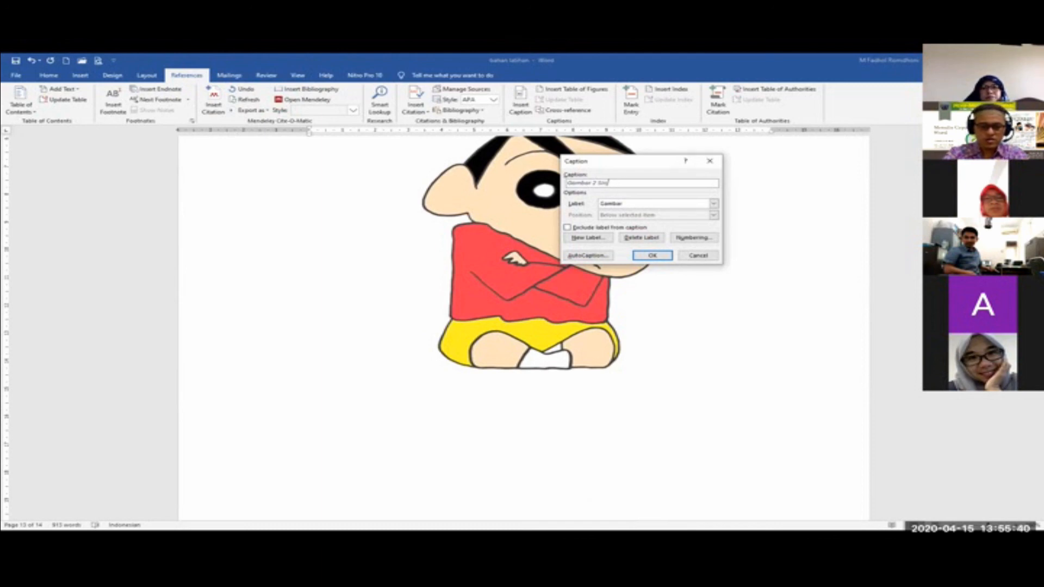
type("chan")
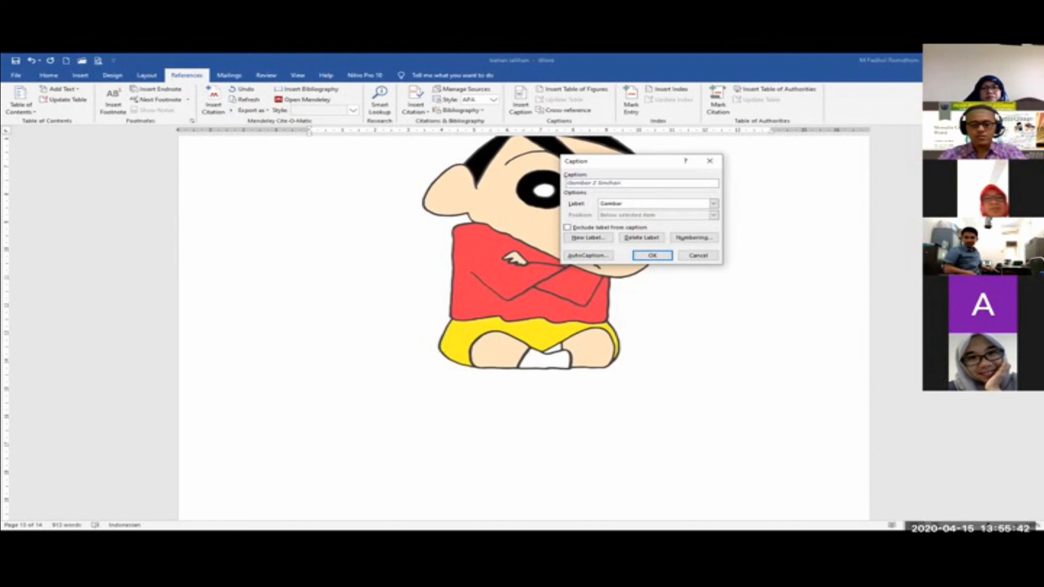
left_click(647, 257)
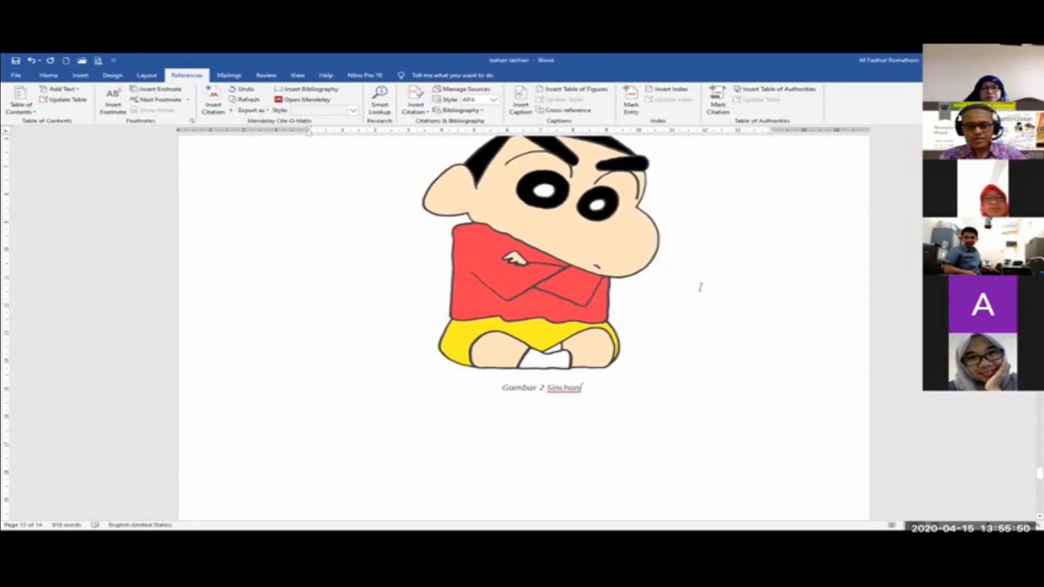
- Remove the surplus empty lines above the "Daftar gambar" heading, leaving one empty line before it
scroll(693, 304, "down", 8)
scroll(705, 312, "down", 7)
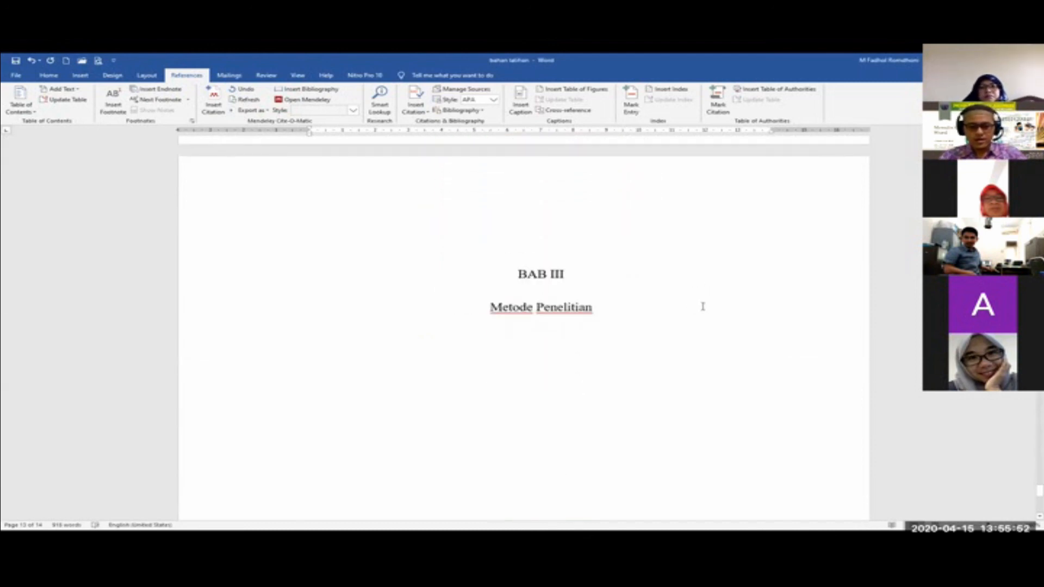
scroll(706, 304, "up", 3)
scroll(710, 299, "up", 7)
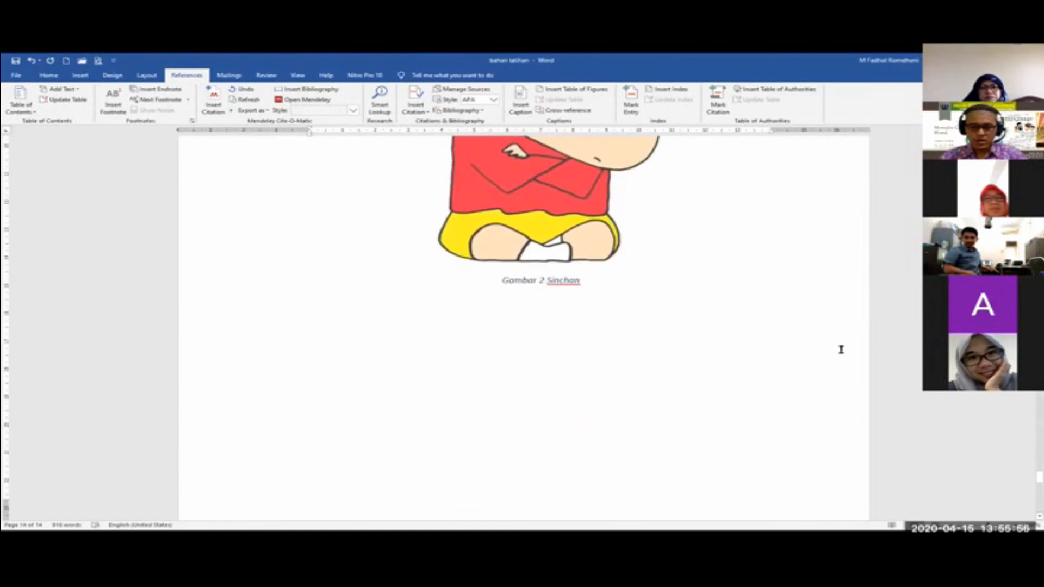
left_click_drag(1030, 477, 1029, 321)
left_click(472, 278)
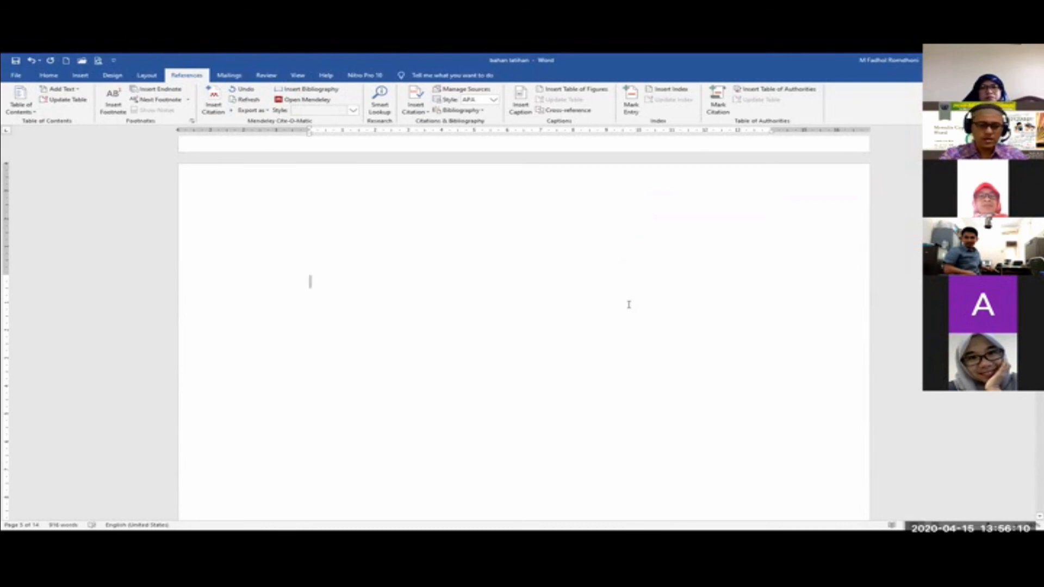
key("Delete")
key("Delete")
key("Delete")
key("Delete")
key("Delete")
key("Delete")
key("Delete")
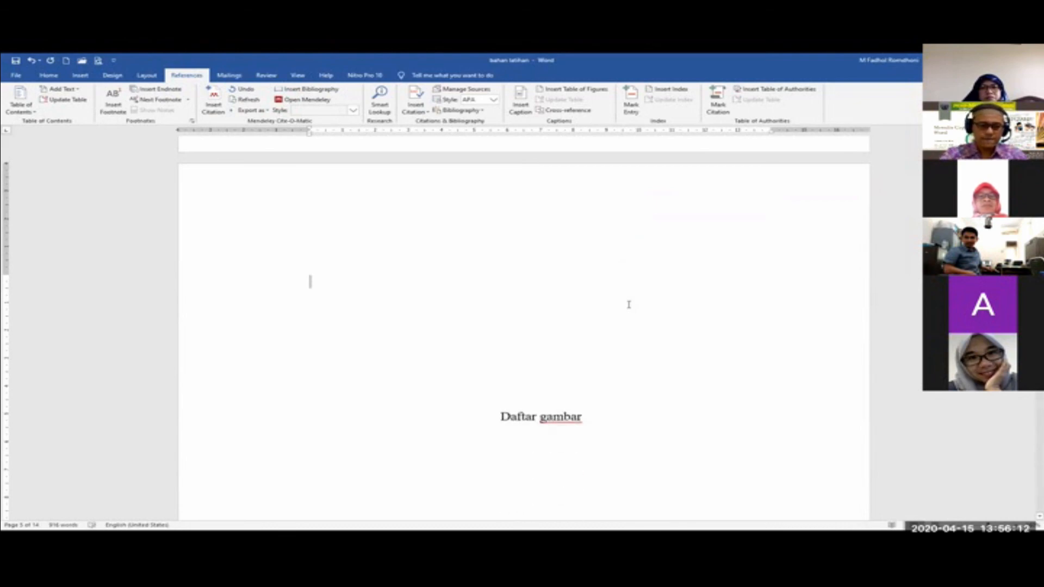
key("Delete")
key("Delete")
key("Delete")
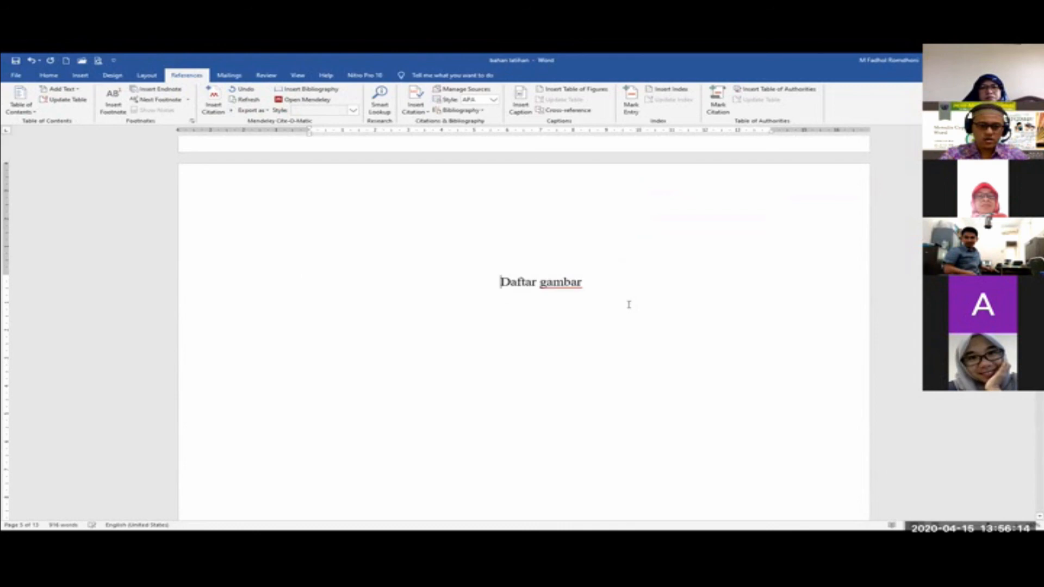
key("Return")
- Insert an automatic table of figures for the Gambar captions below the "Daftar gambar" heading
left_click(560, 358)
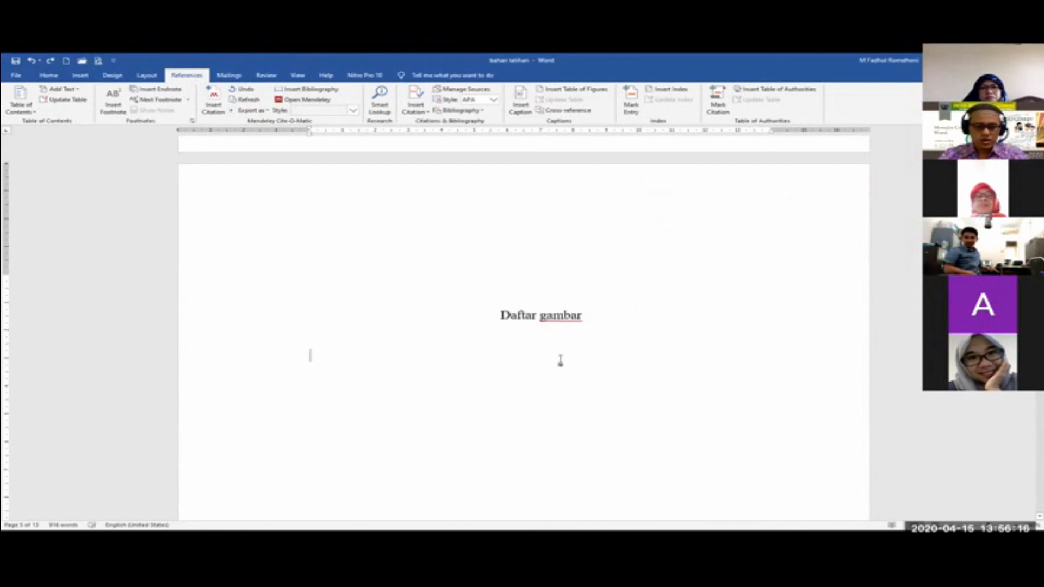
scroll(511, 329, "down", 1)
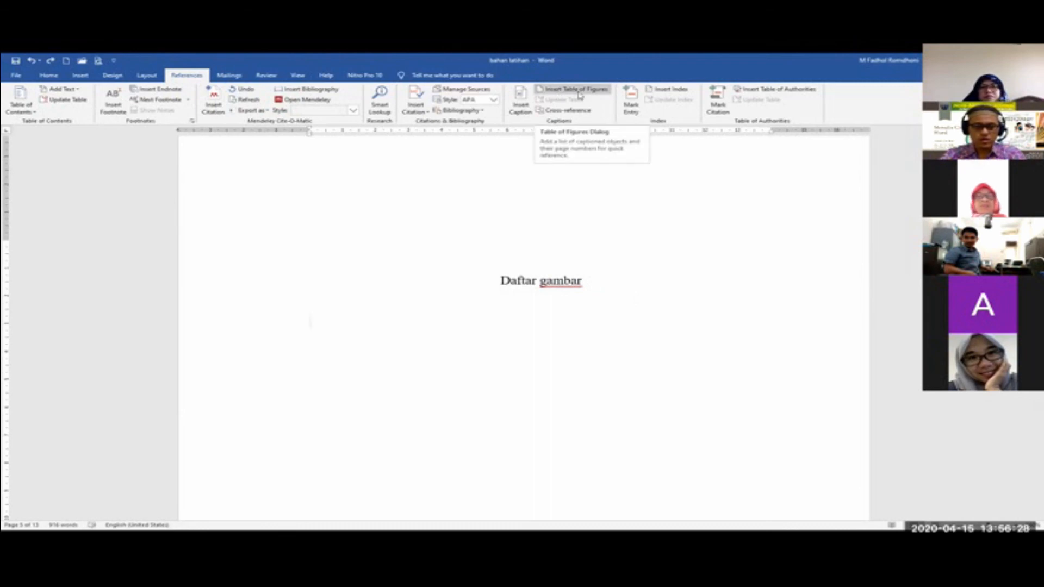
left_click(579, 96)
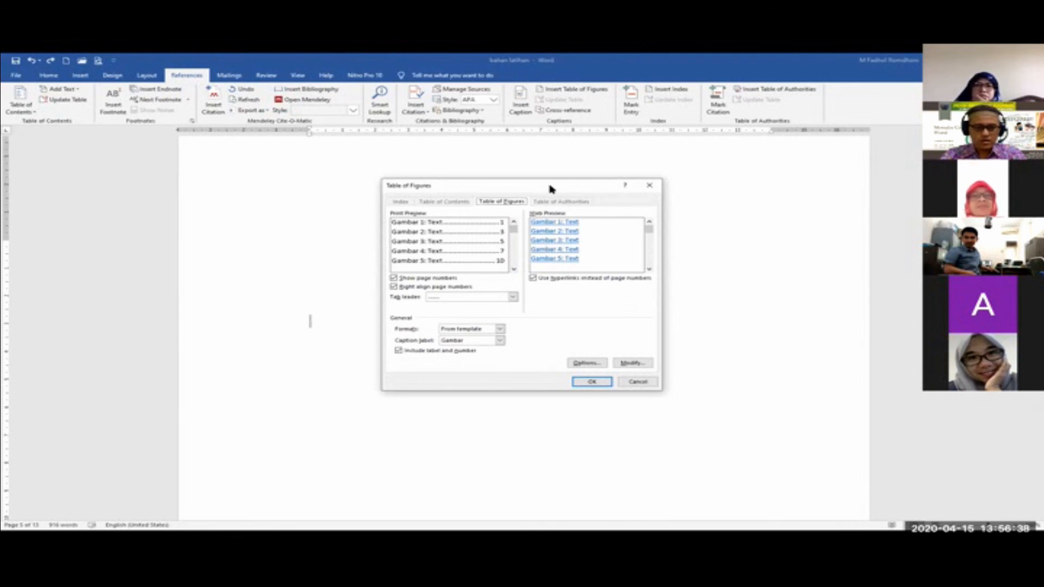
left_click_drag(554, 189, 759, 156)
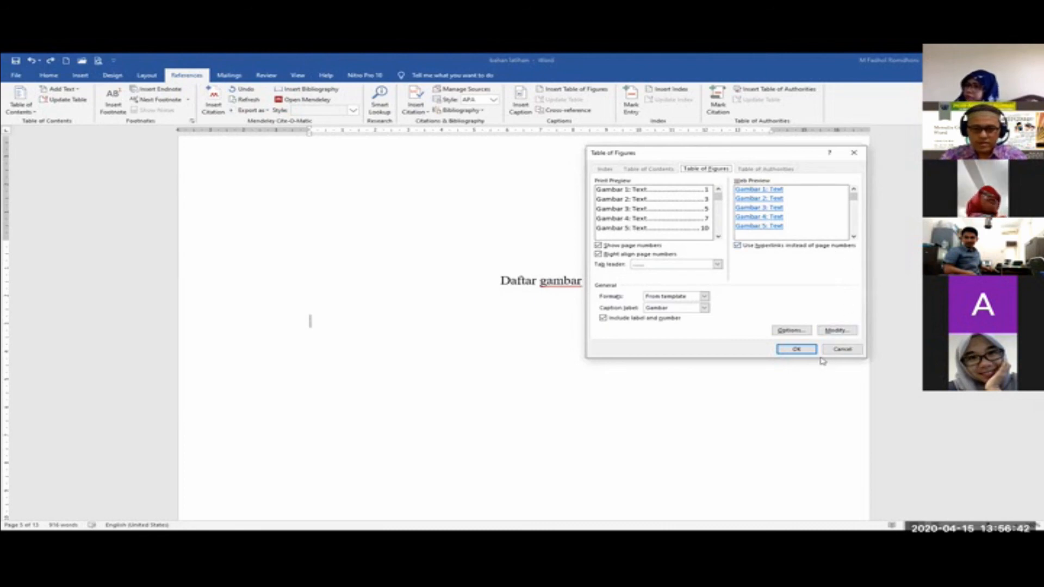
left_click(806, 350)
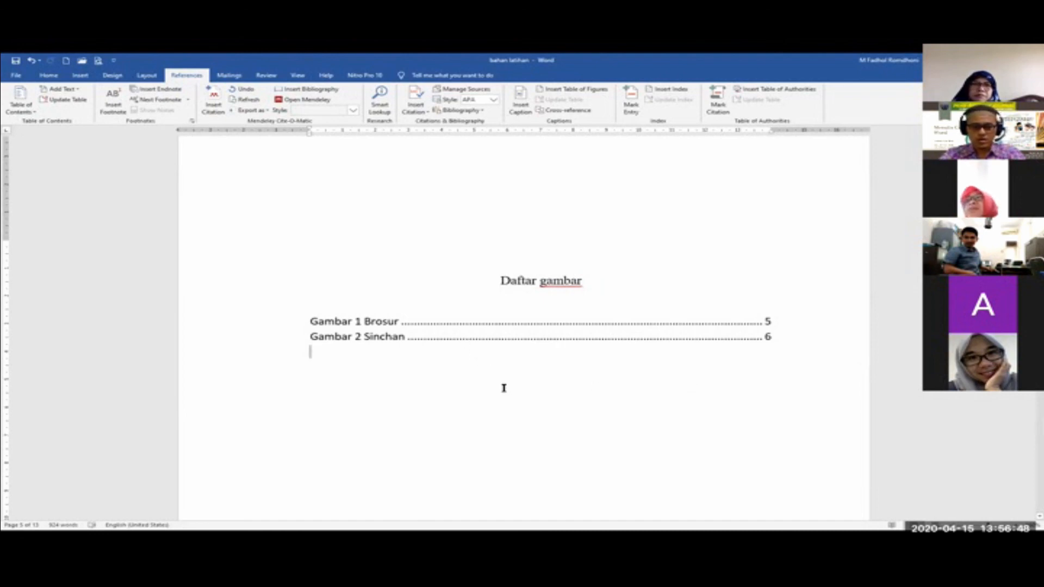
- Insert an automatic list of tables below the "Daftar Tabel" heading, using Tabel as its caption label
scroll(503, 388, "down", 10)
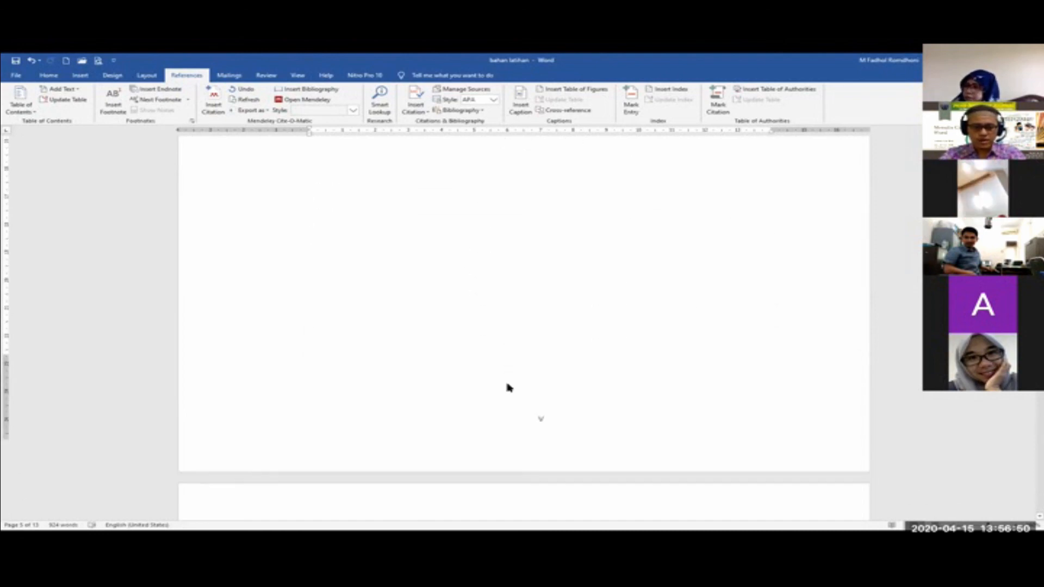
scroll(509, 384, "down", 3)
left_click(520, 386)
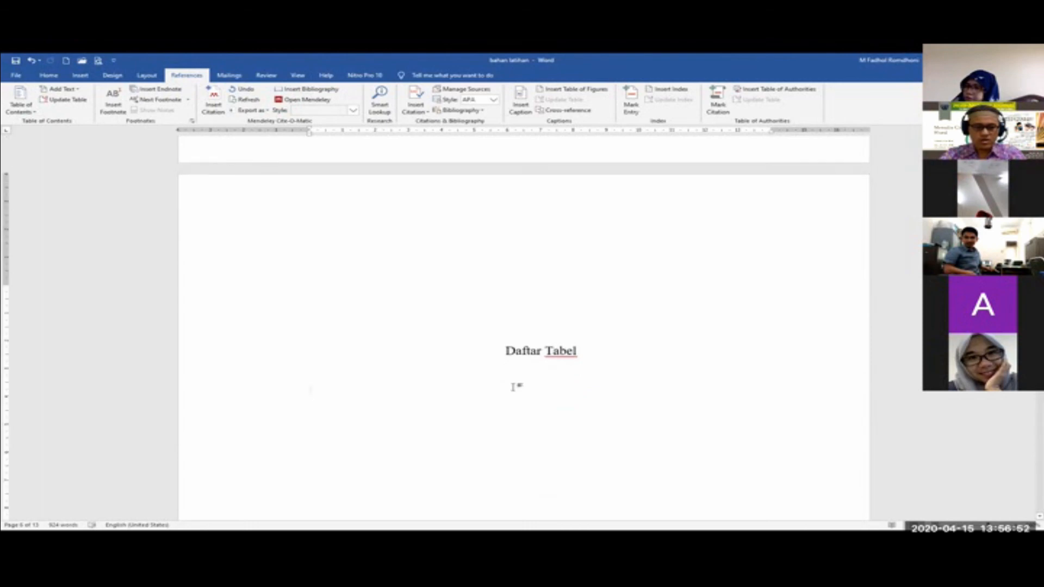
left_click(575, 92)
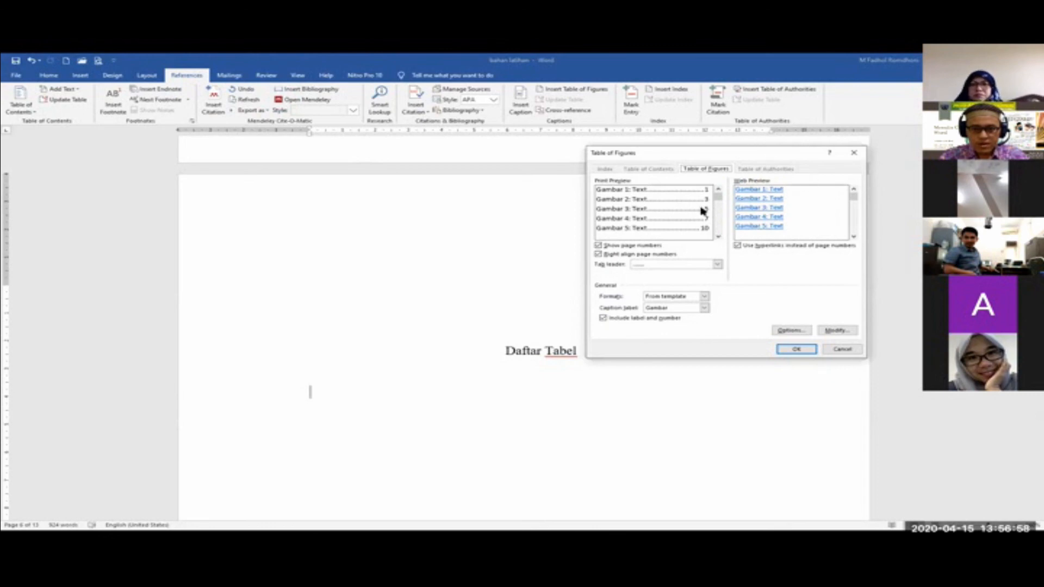
left_click(705, 308)
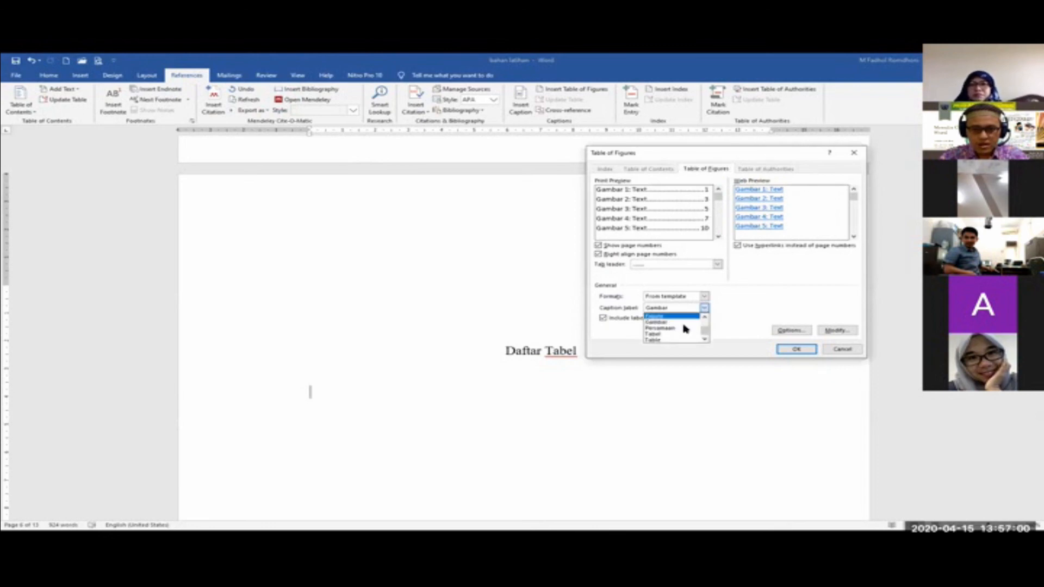
left_click(680, 315)
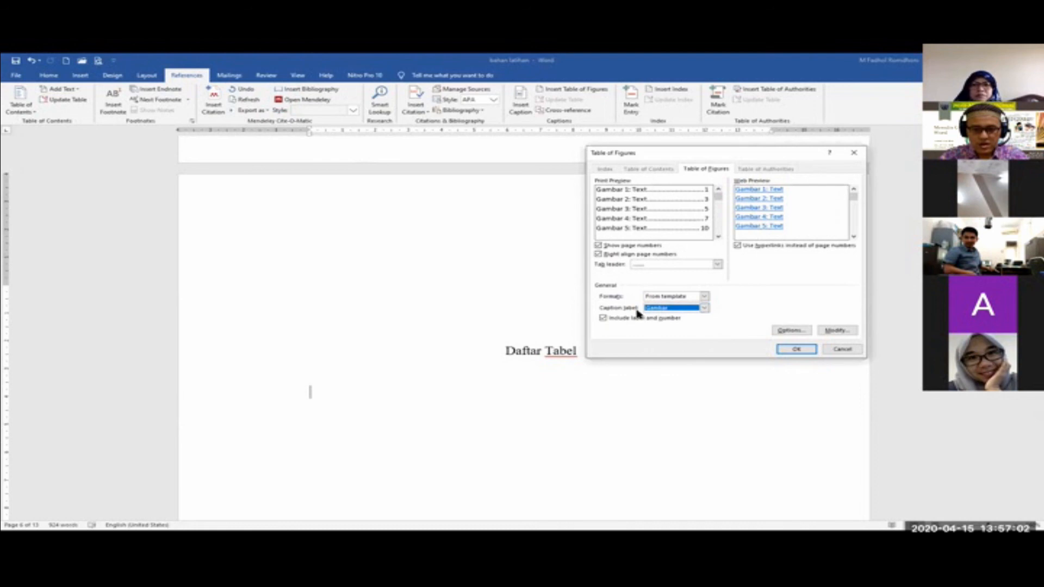
left_click(674, 309)
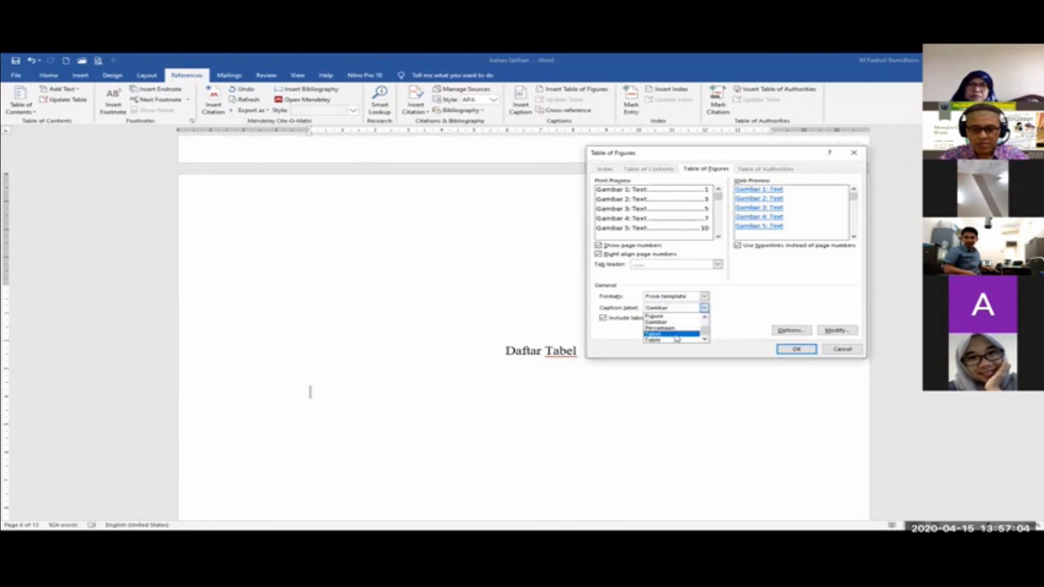
left_click(674, 334)
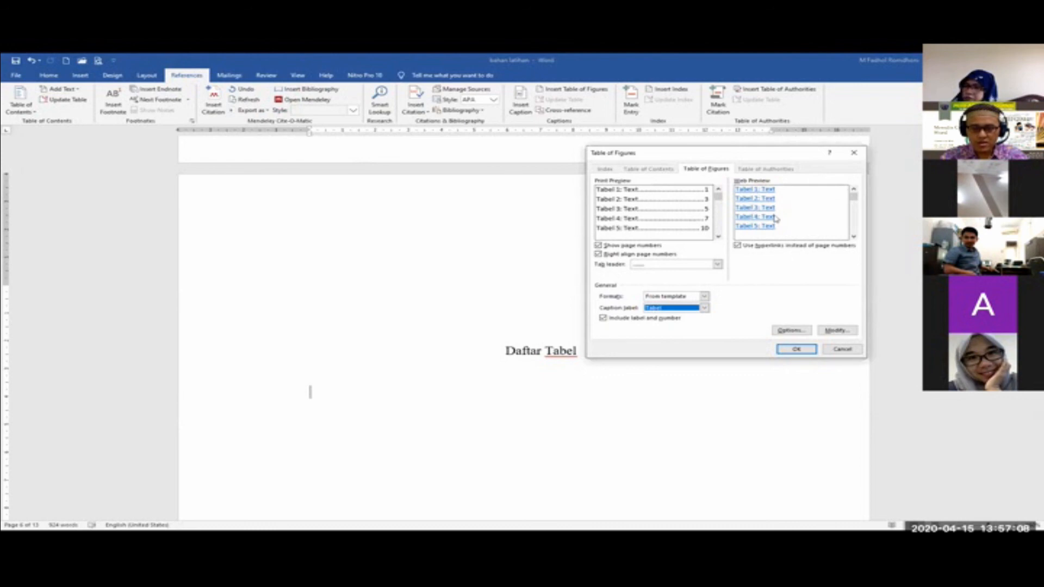
left_click(799, 351)
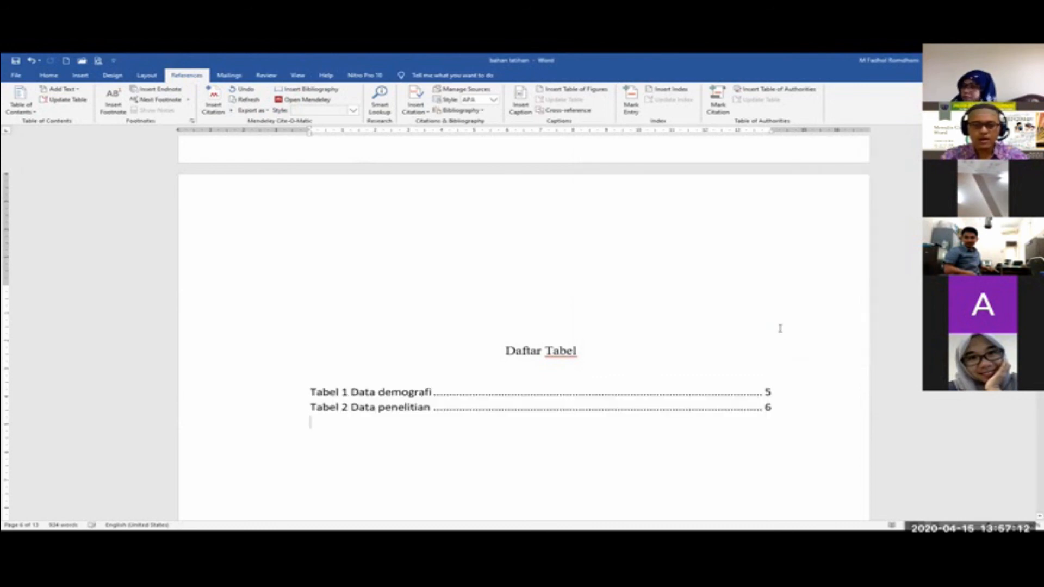
- Follow the "Gambar 1 Brosur" entry in the list of figures to check its captioned picture
scroll(780, 329, "up", 3)
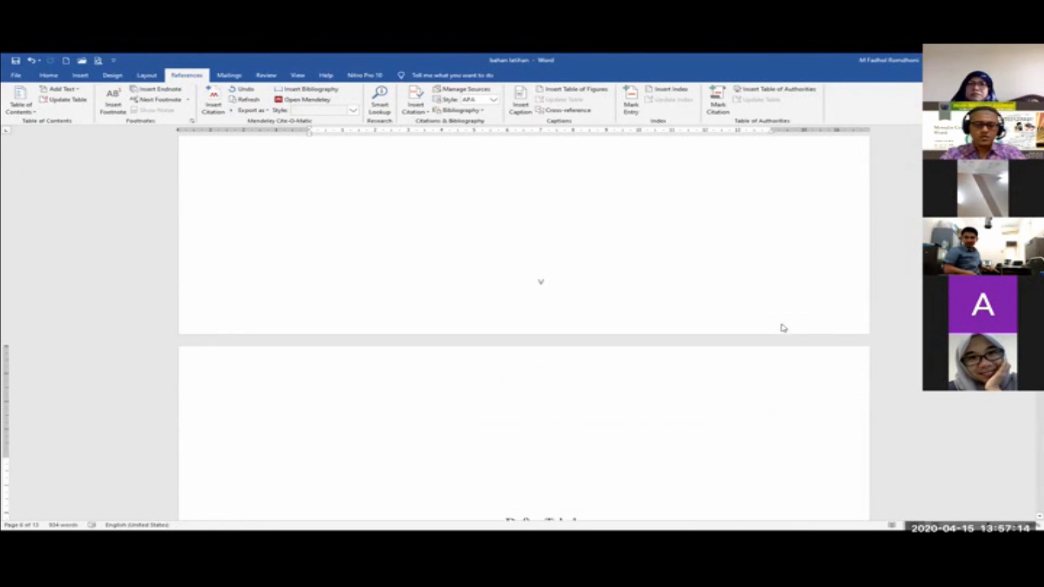
scroll(783, 326, "up", 6)
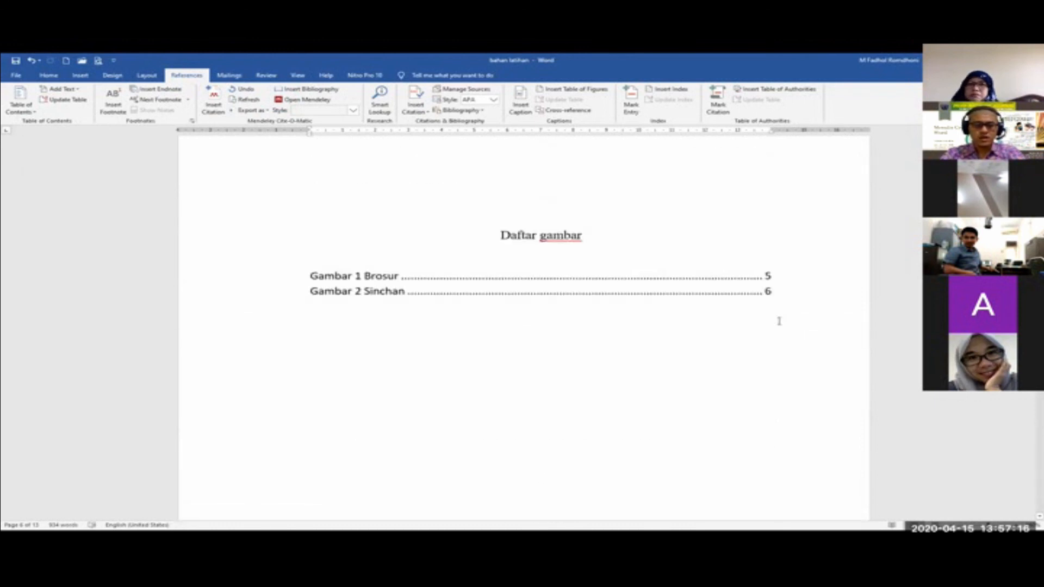
scroll(779, 322, "up", 1)
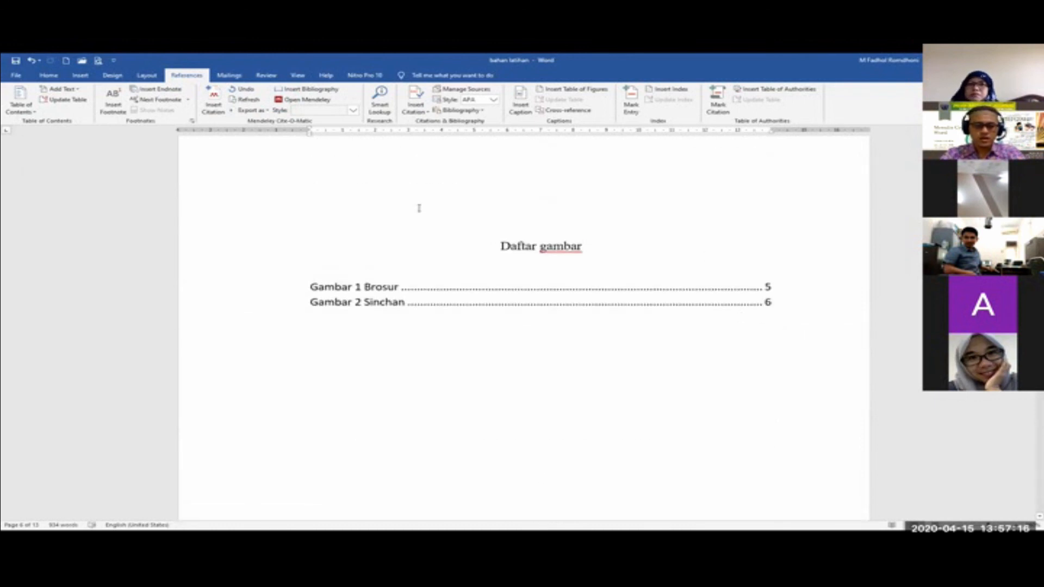
left_click(375, 291, "ctrl")
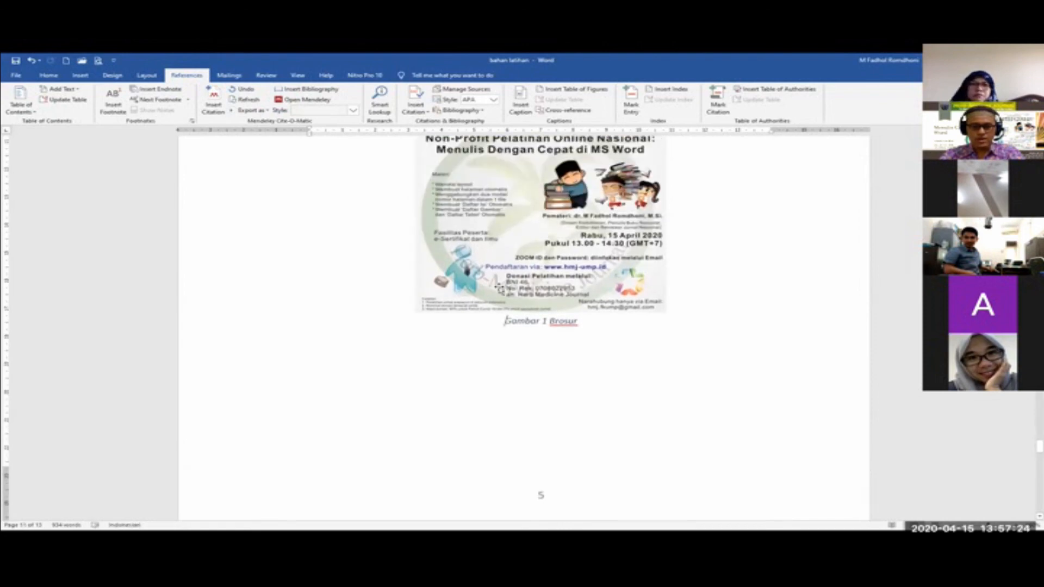
scroll(532, 232, "up", 3)
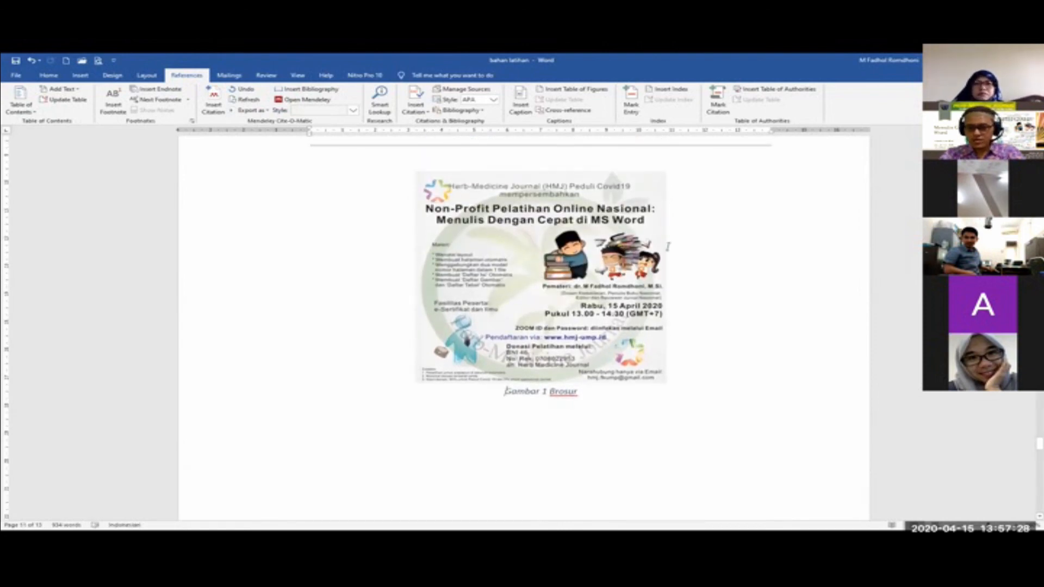
scroll(520, 374, "down", 1)
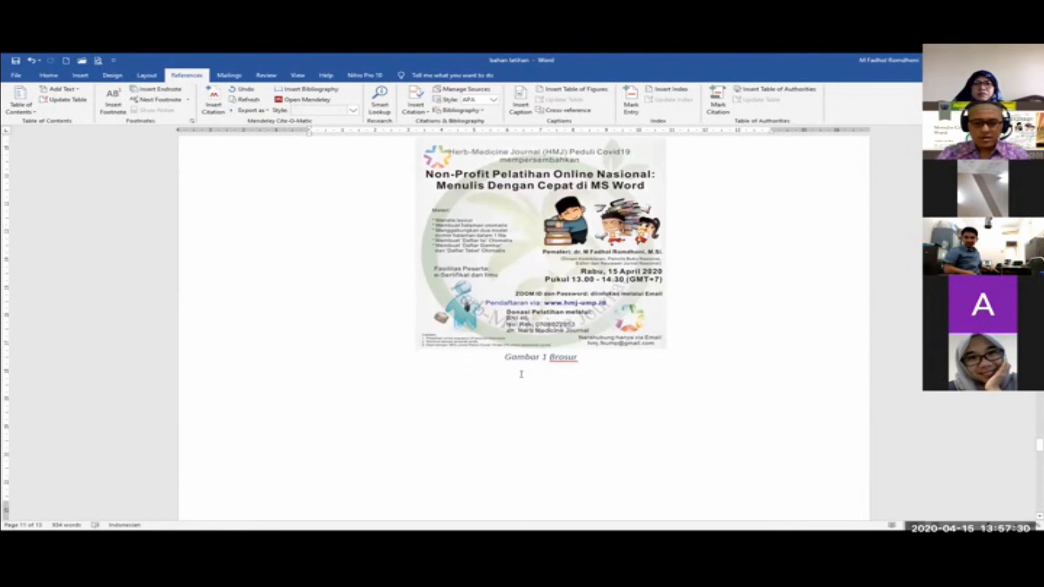